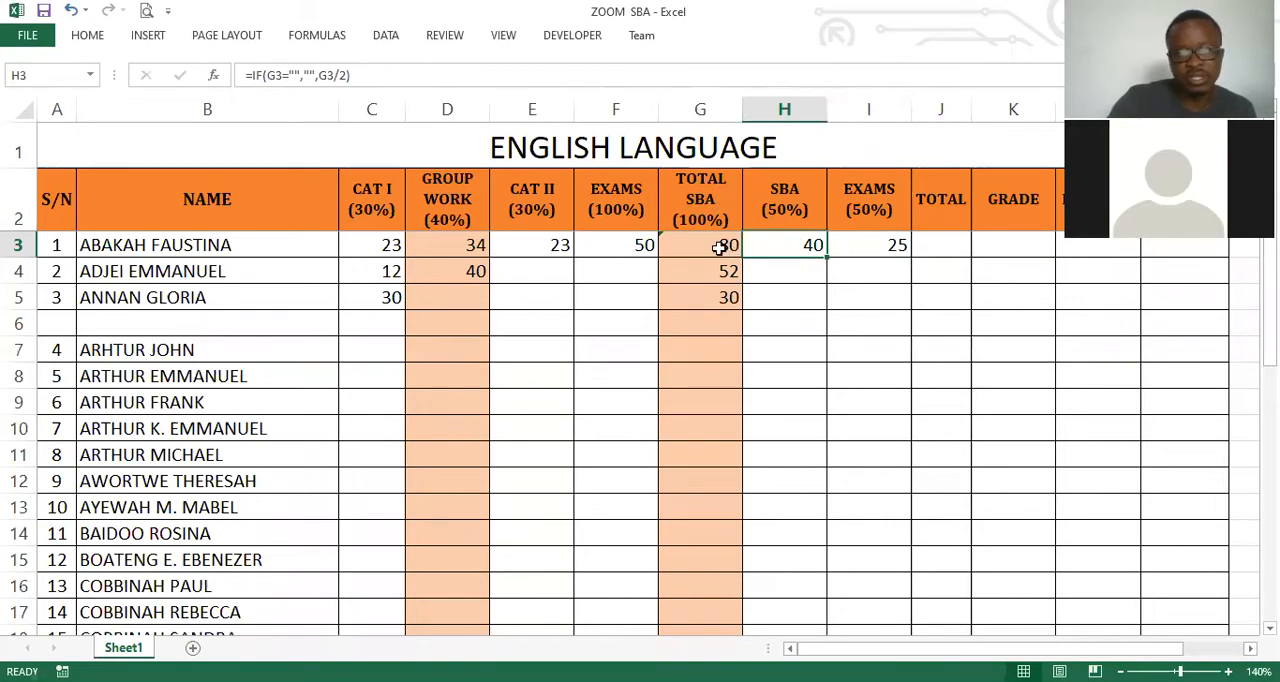
# Compare the blank-proof formulas in the first student's TOTAL SBA cell G3 and SBA (50%) cell H3.
pyautogui.press('Left')
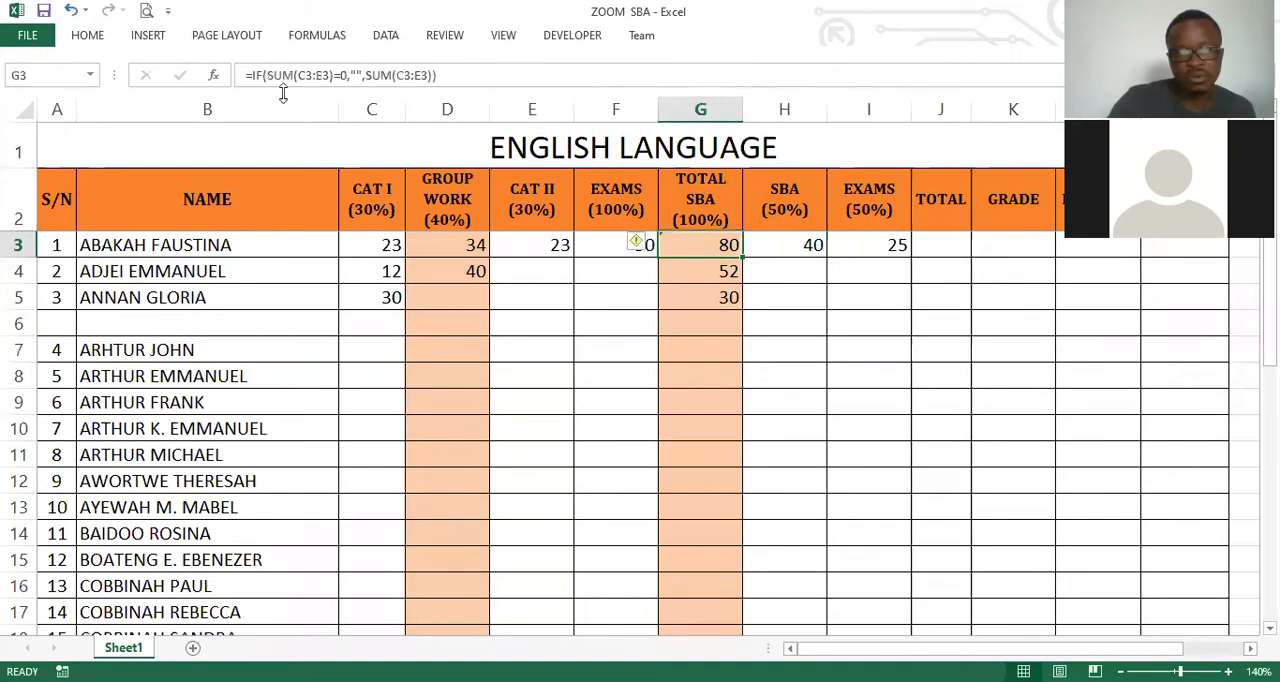
pyautogui.press('Right')
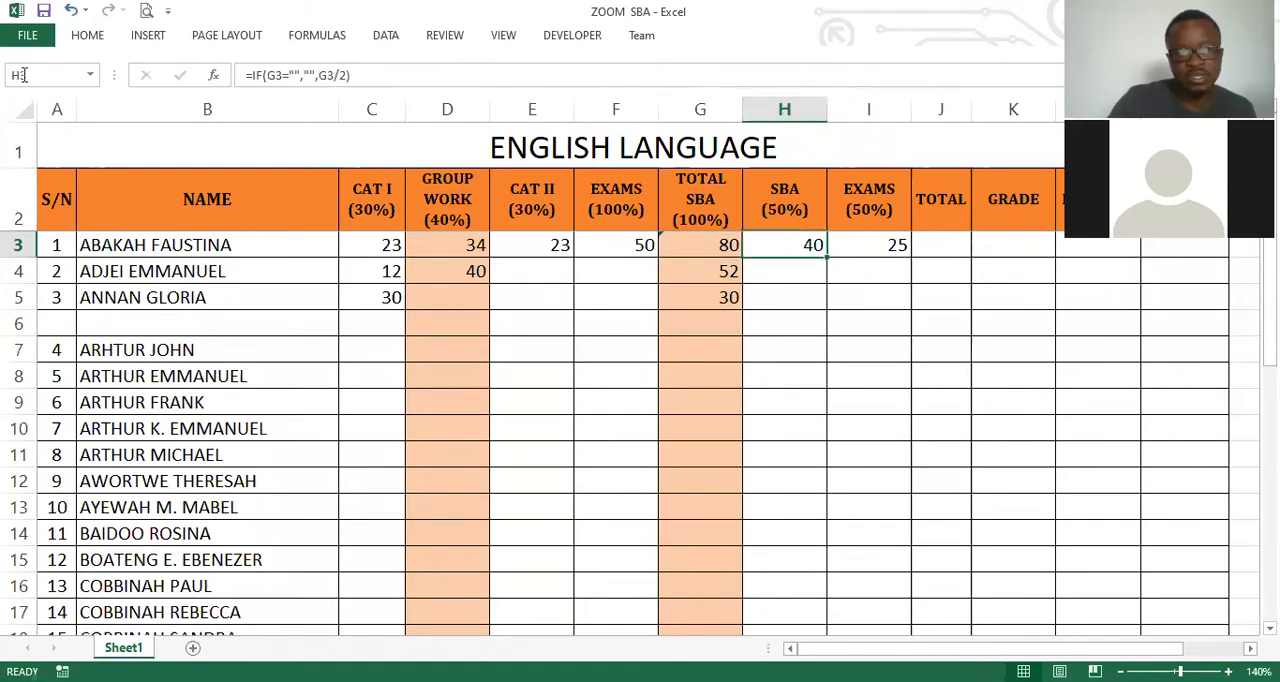
pyautogui.press('Left')
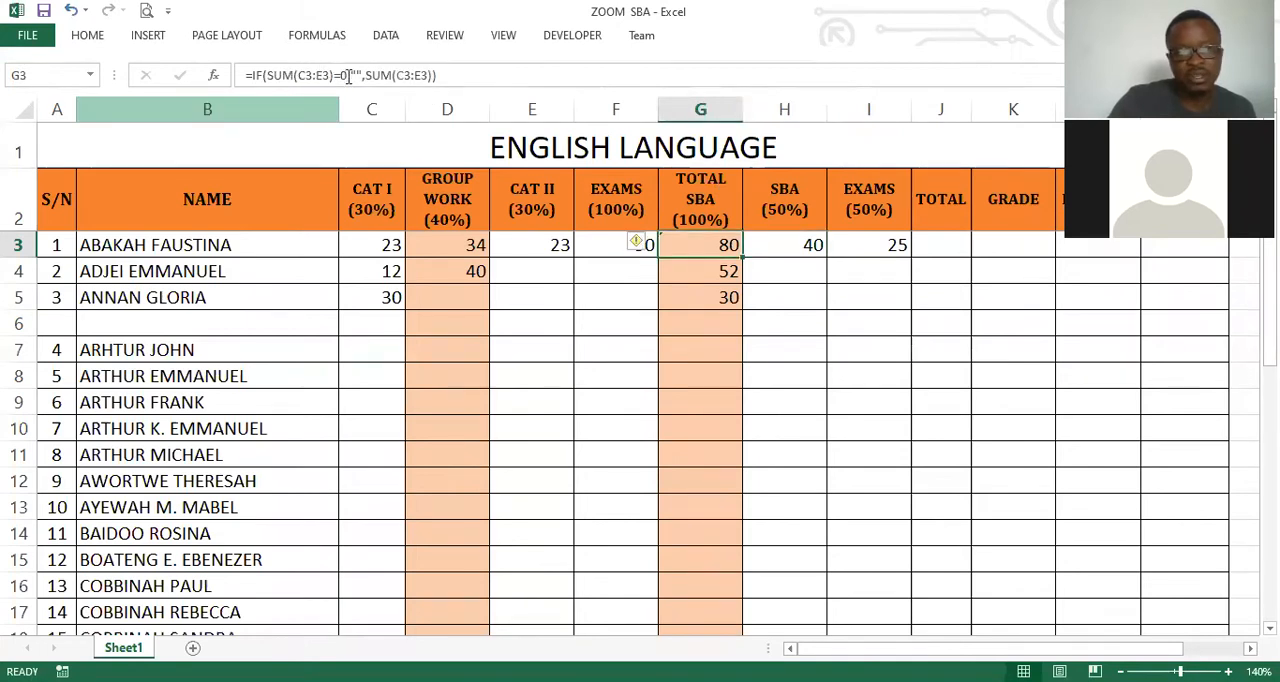
pyautogui.press('Right')
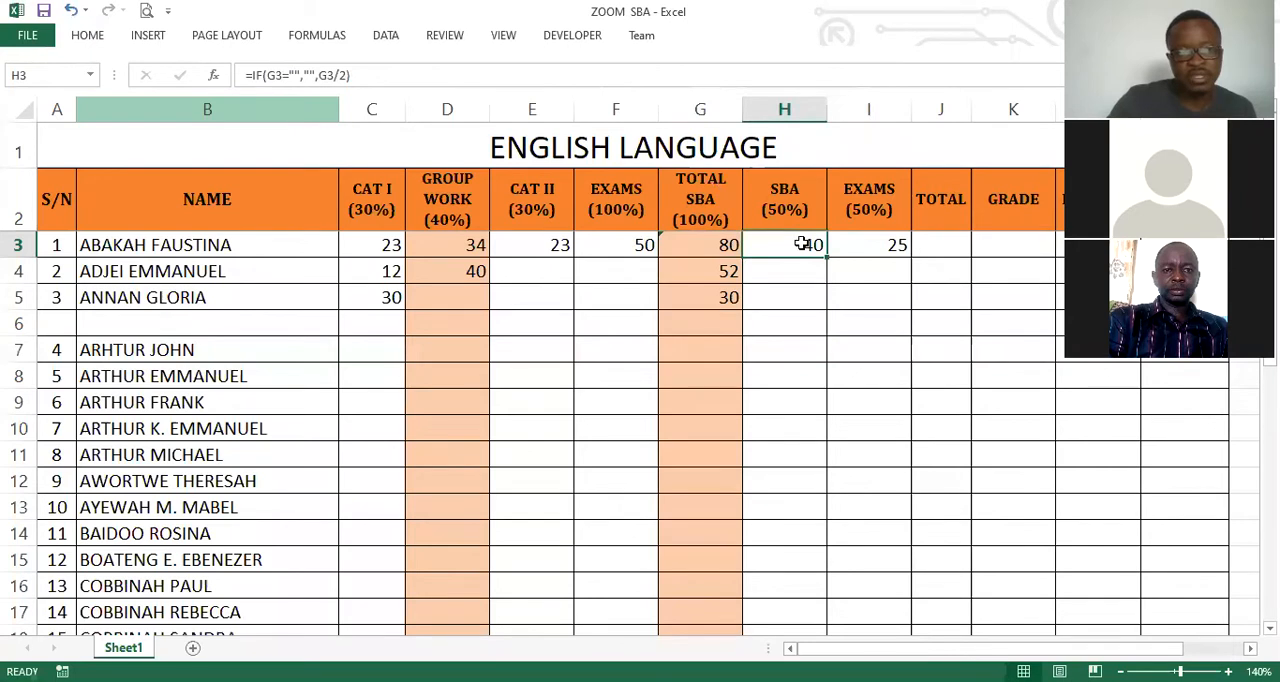
pyautogui.click(249, 75)
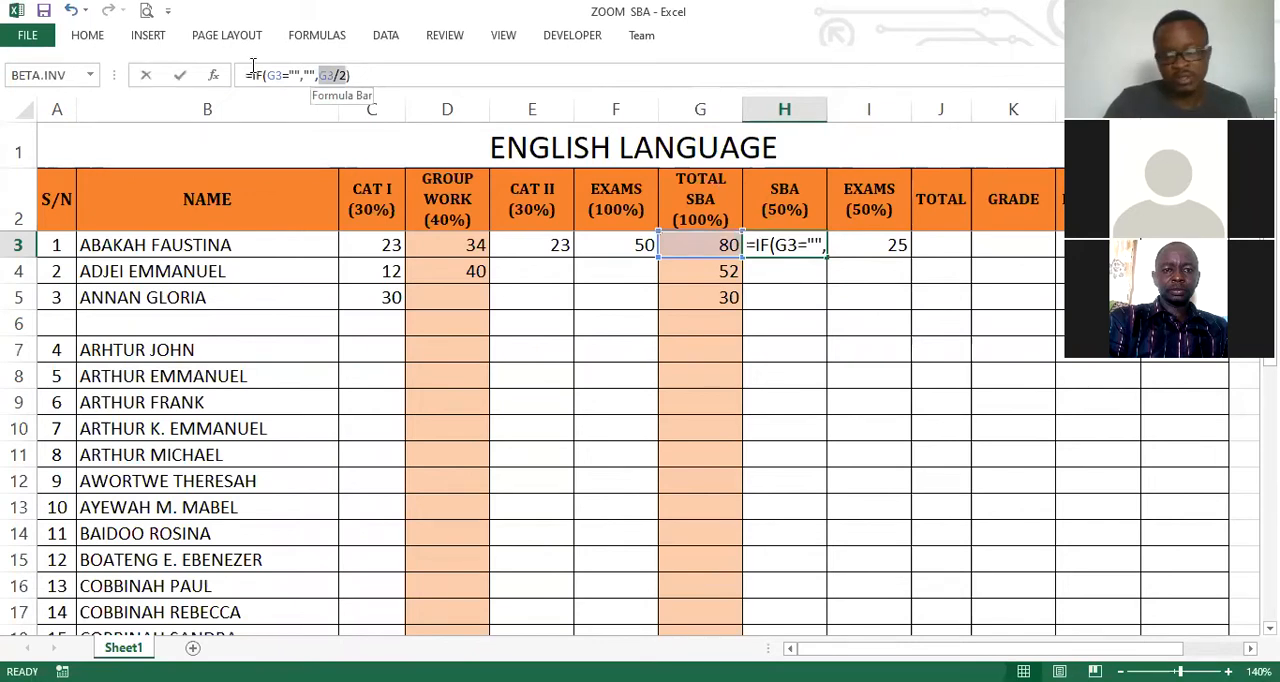
pyautogui.hotkey('ctrl', 'Return')
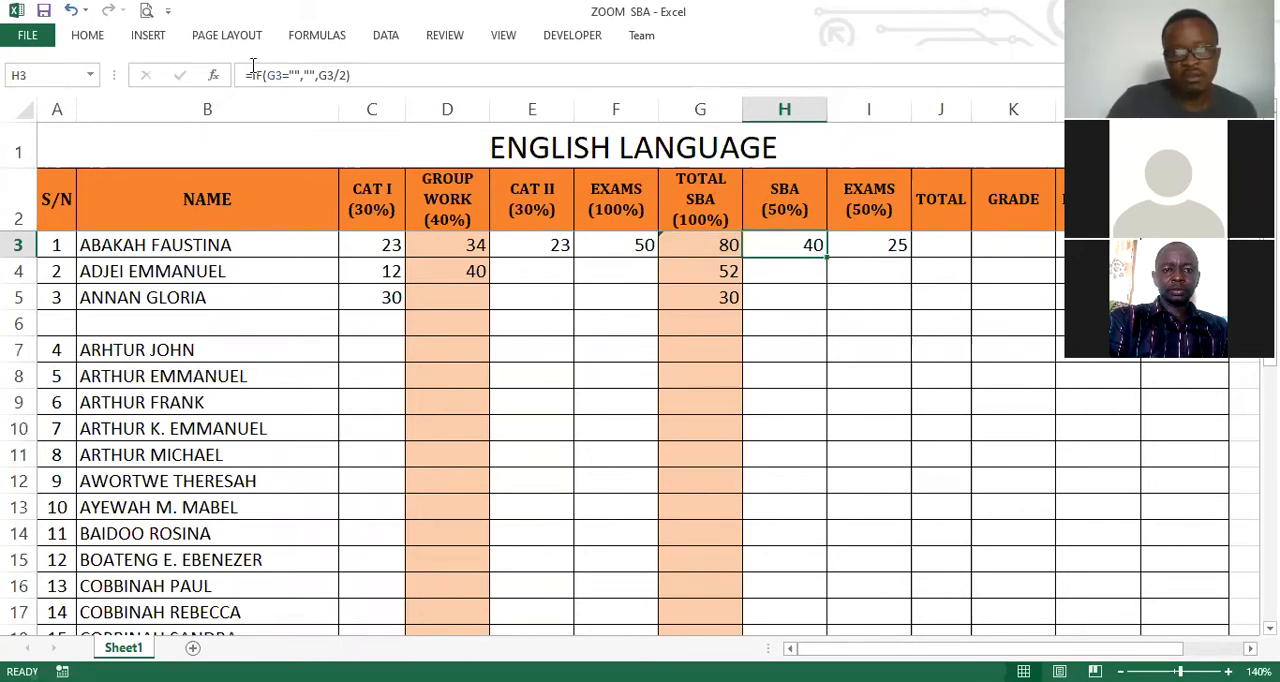
# Examine the IF formula in the first student's EXAMS (50%) cell I3, including its blank test on F3.
pyautogui.press('Right')
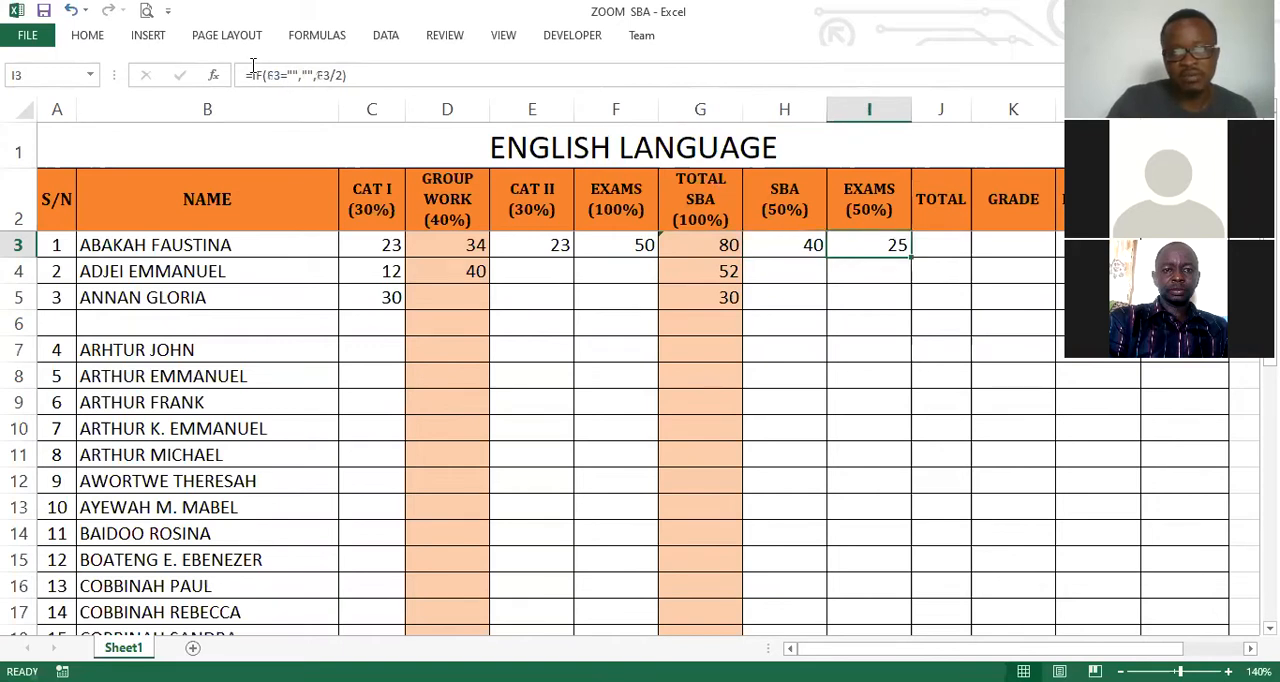
pyautogui.doubleClick(366, 72)
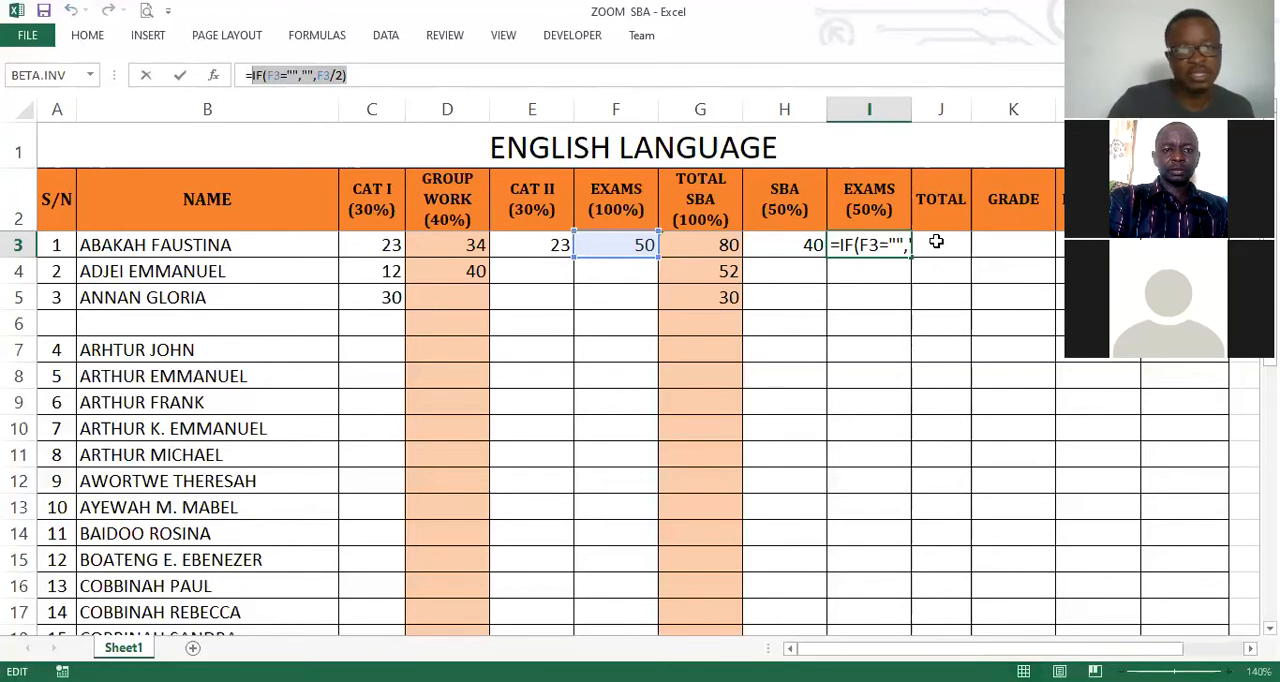
pyautogui.press('Right')
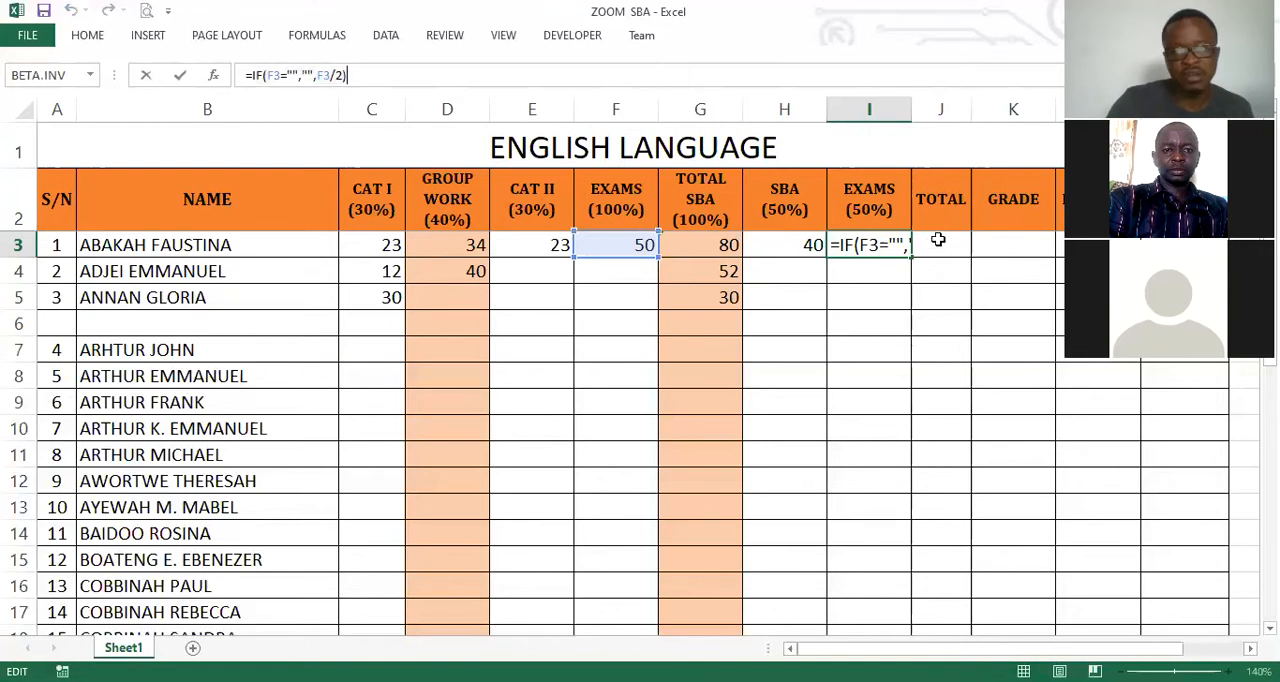
pyautogui.press('Return')
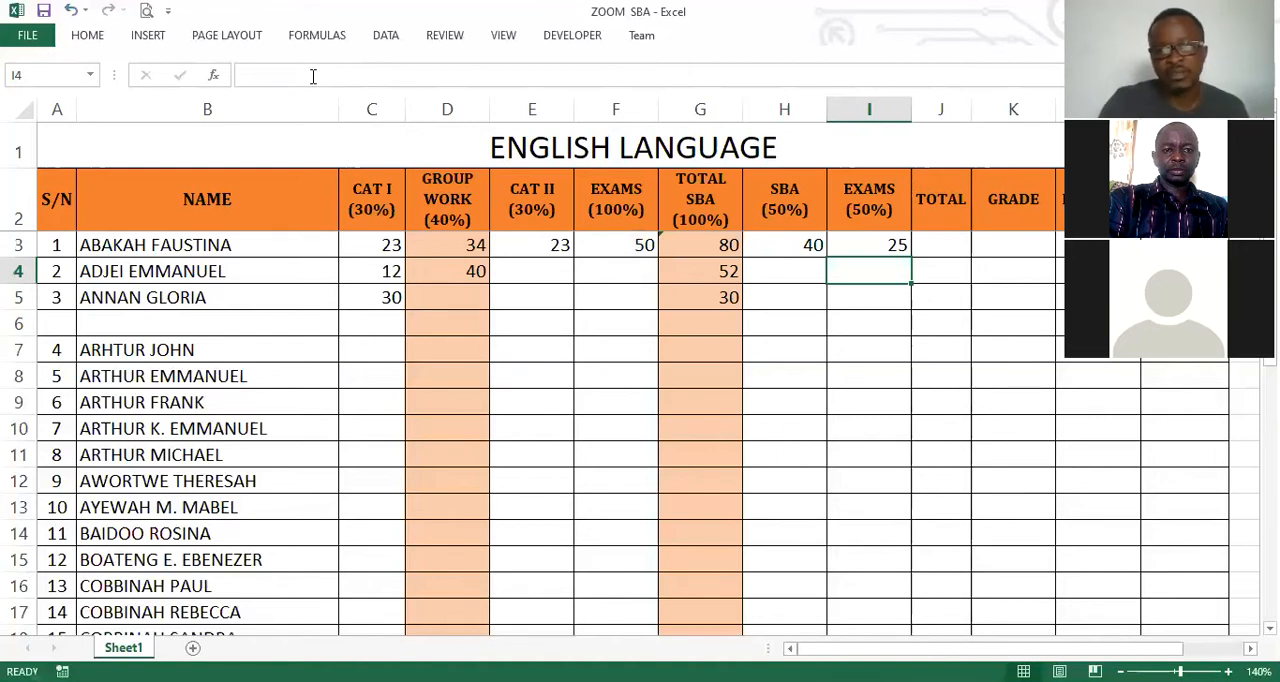
pyautogui.press('Up')
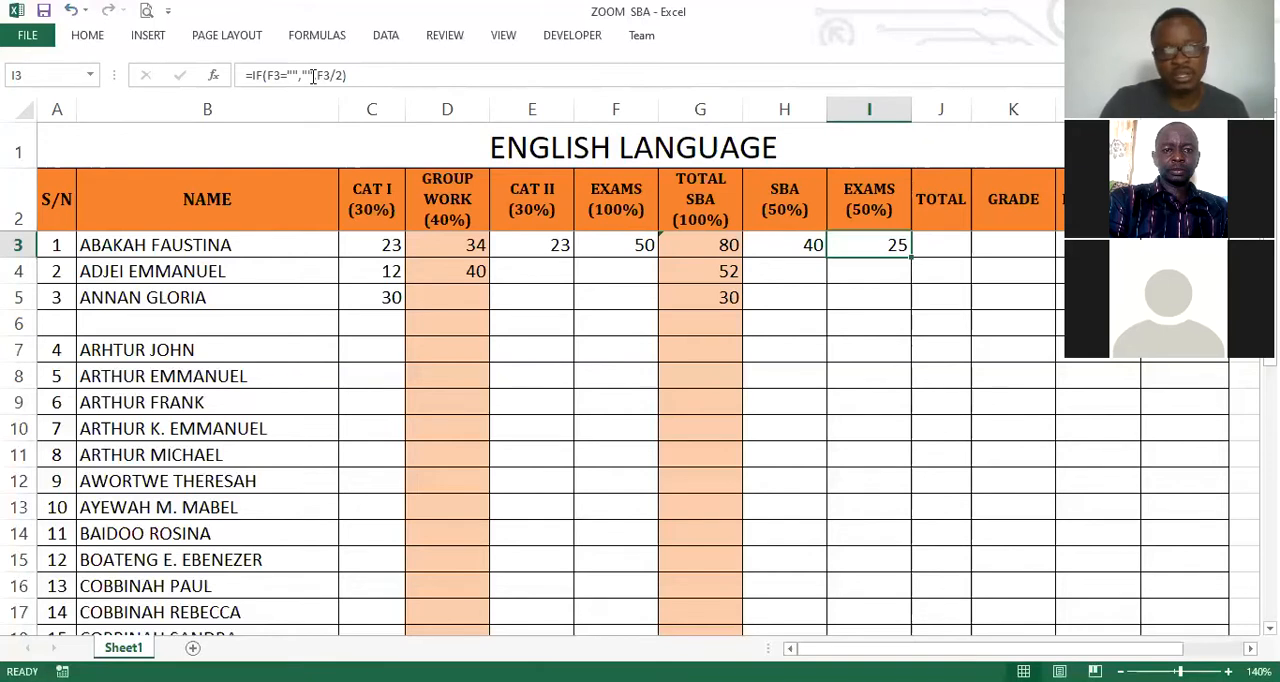
pyautogui.press('Right')
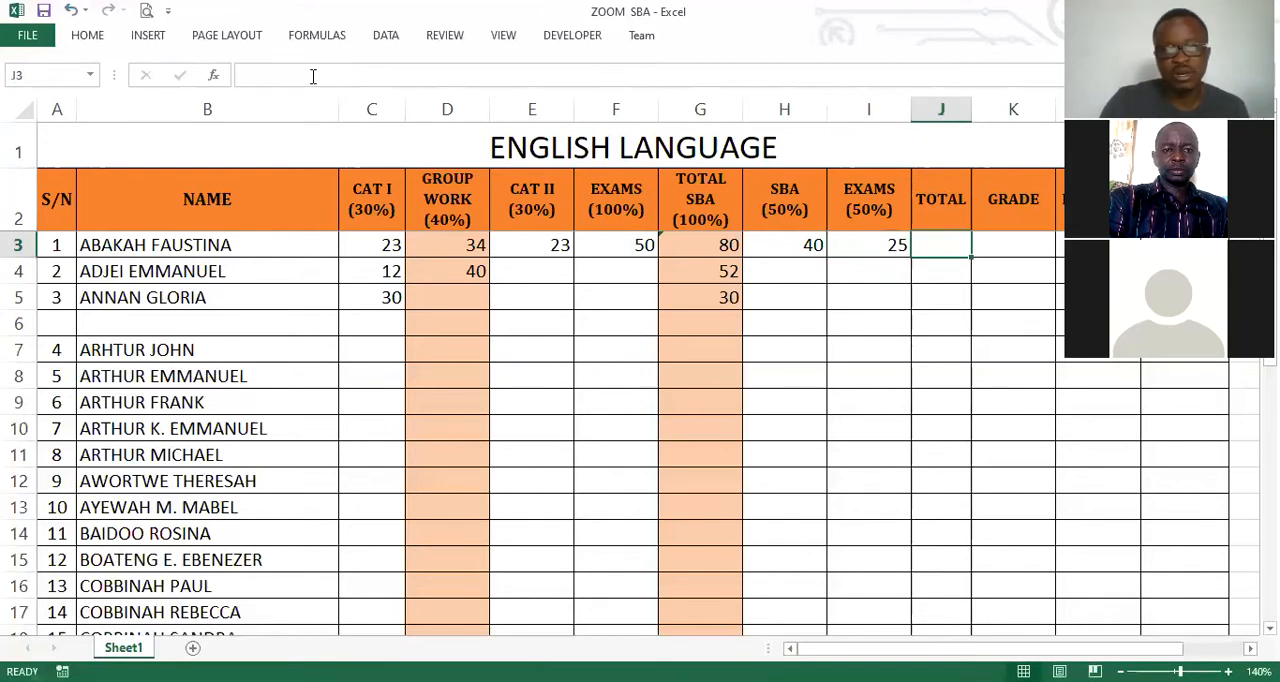
pyautogui.press('Left')
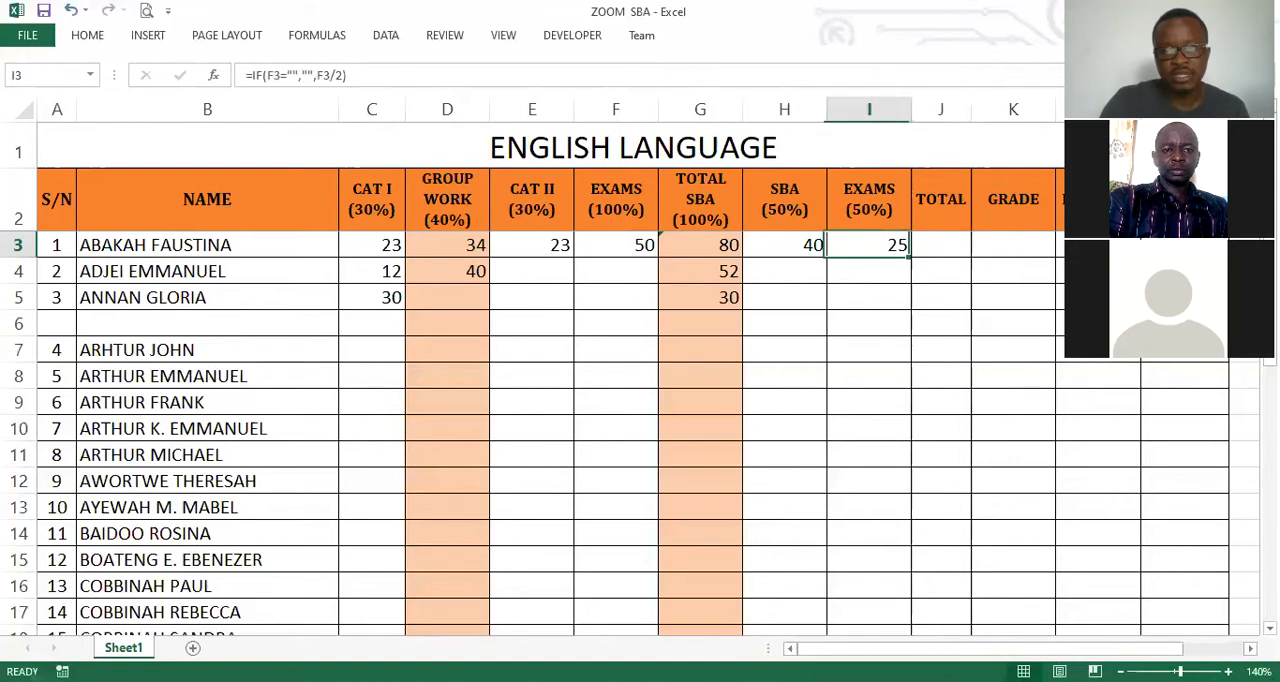
pyautogui.press('Right')
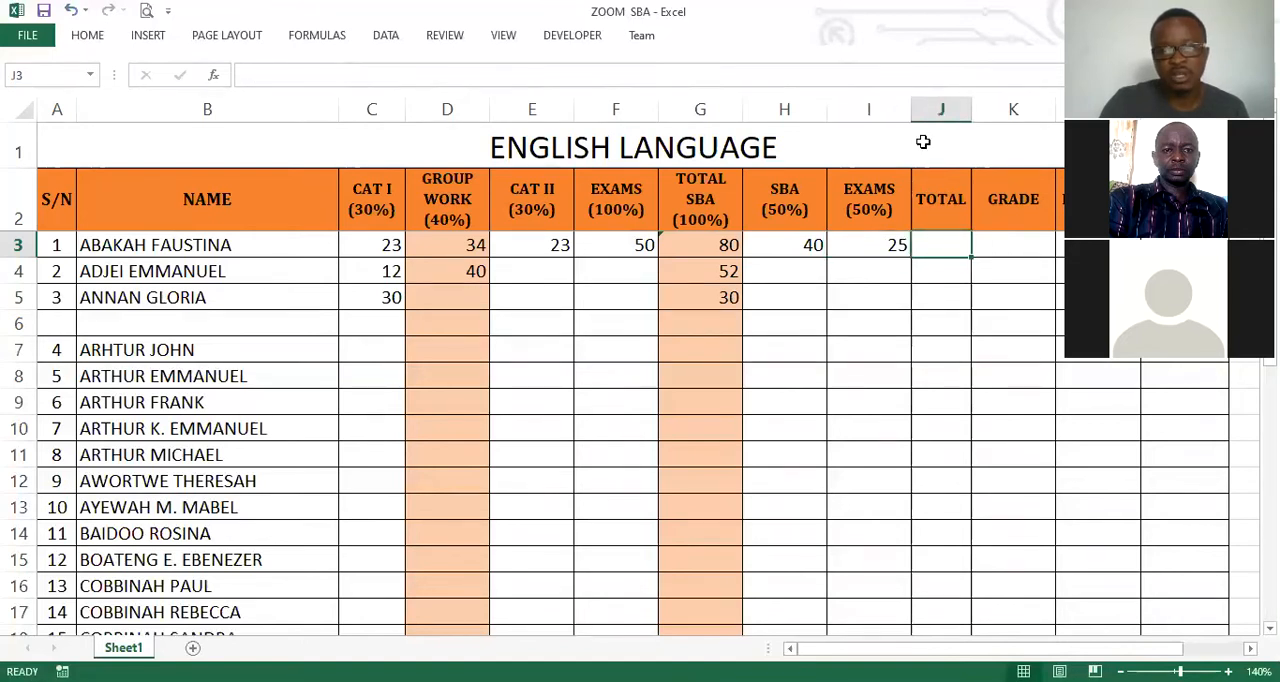
pyautogui.doubleClick(949, 250)
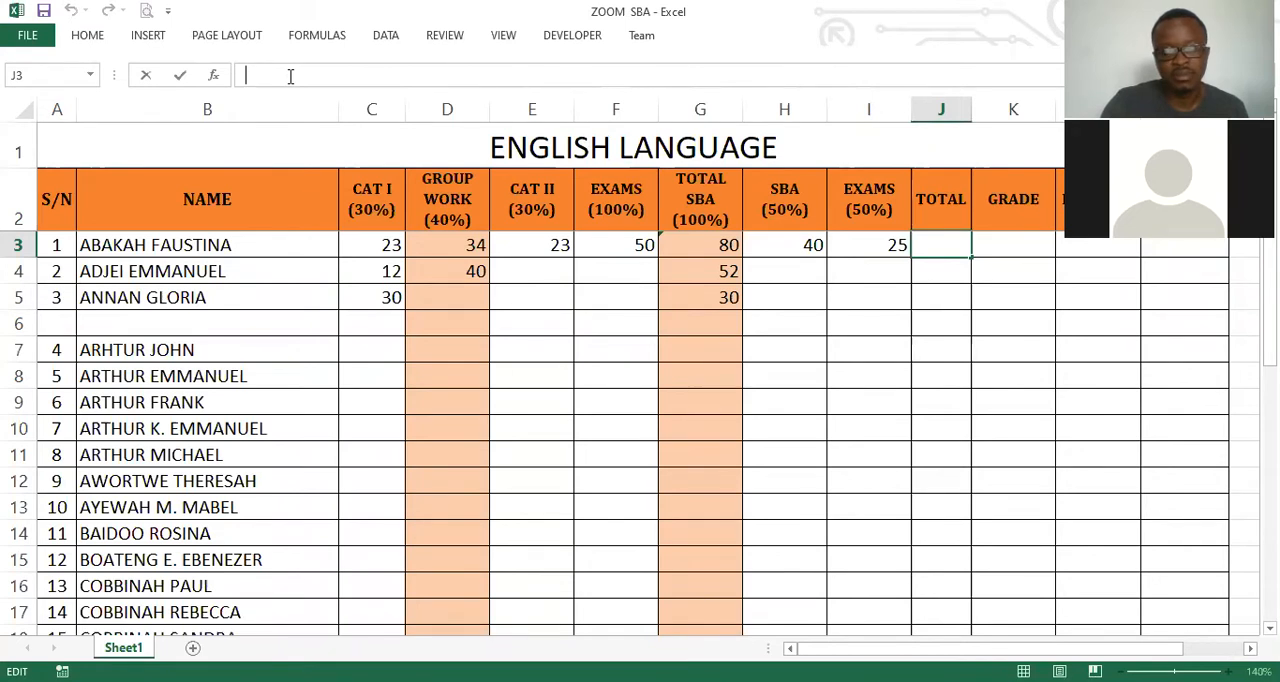
pyautogui.write('=')
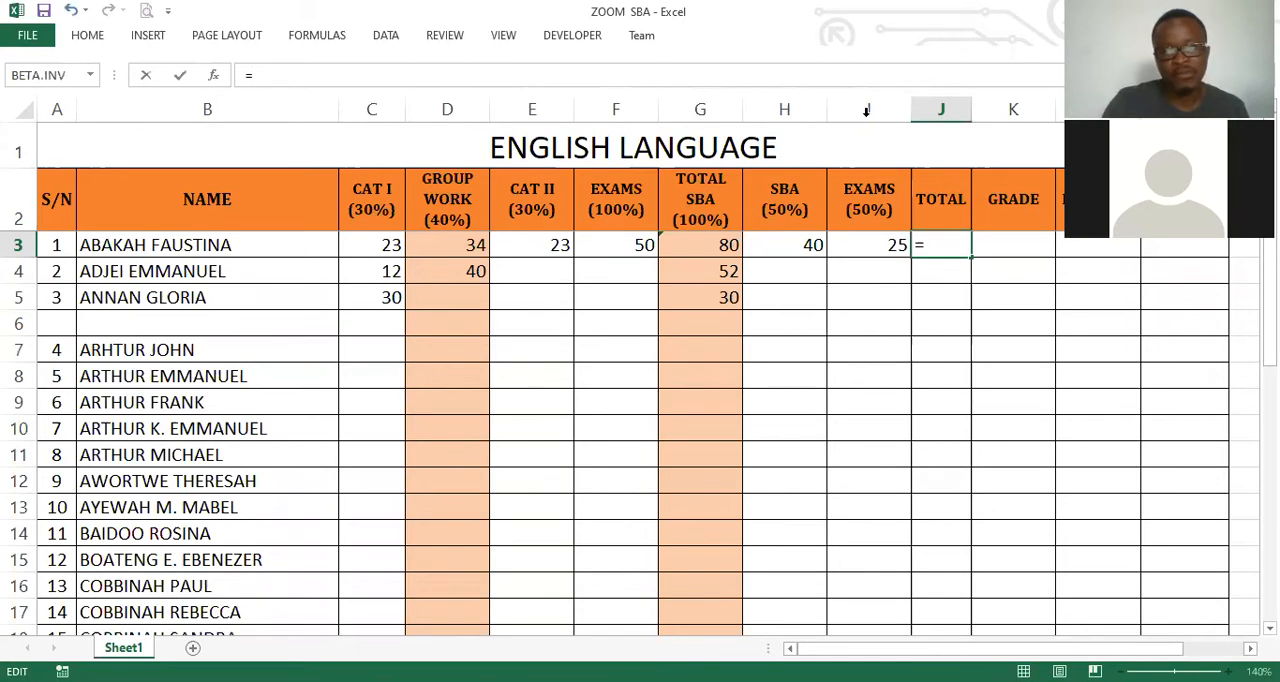
pyautogui.click(805, 256)
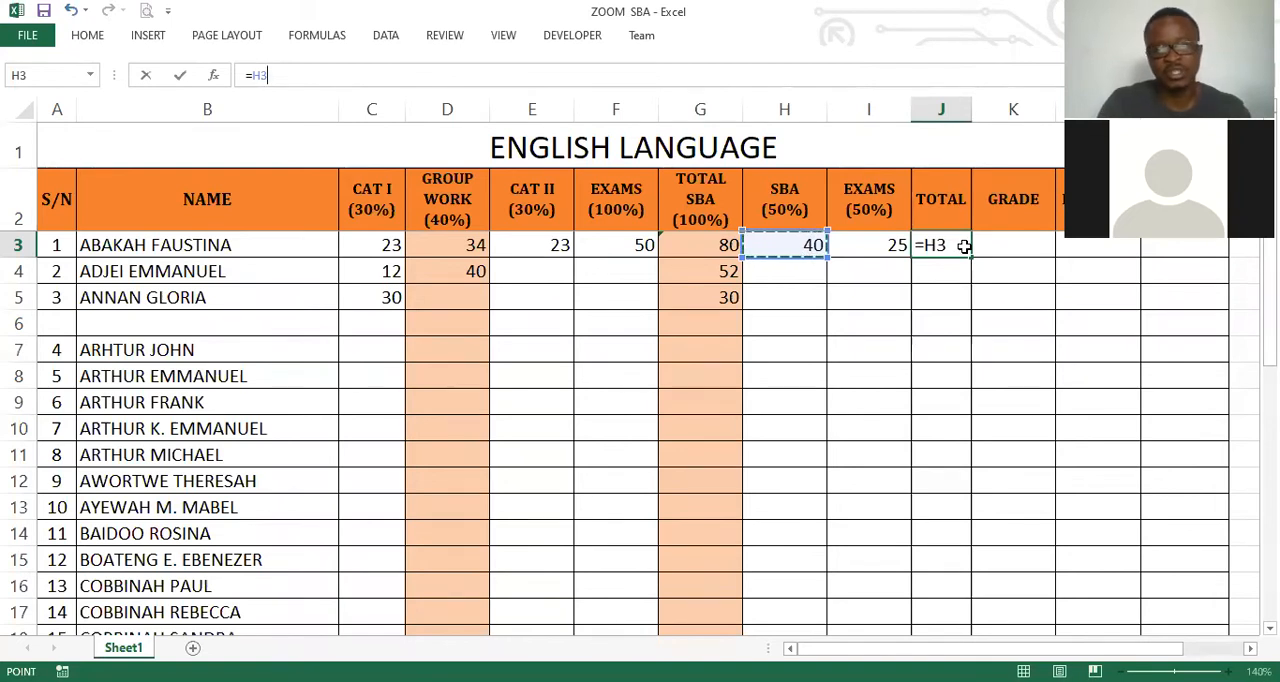
pyautogui.press('Escape')
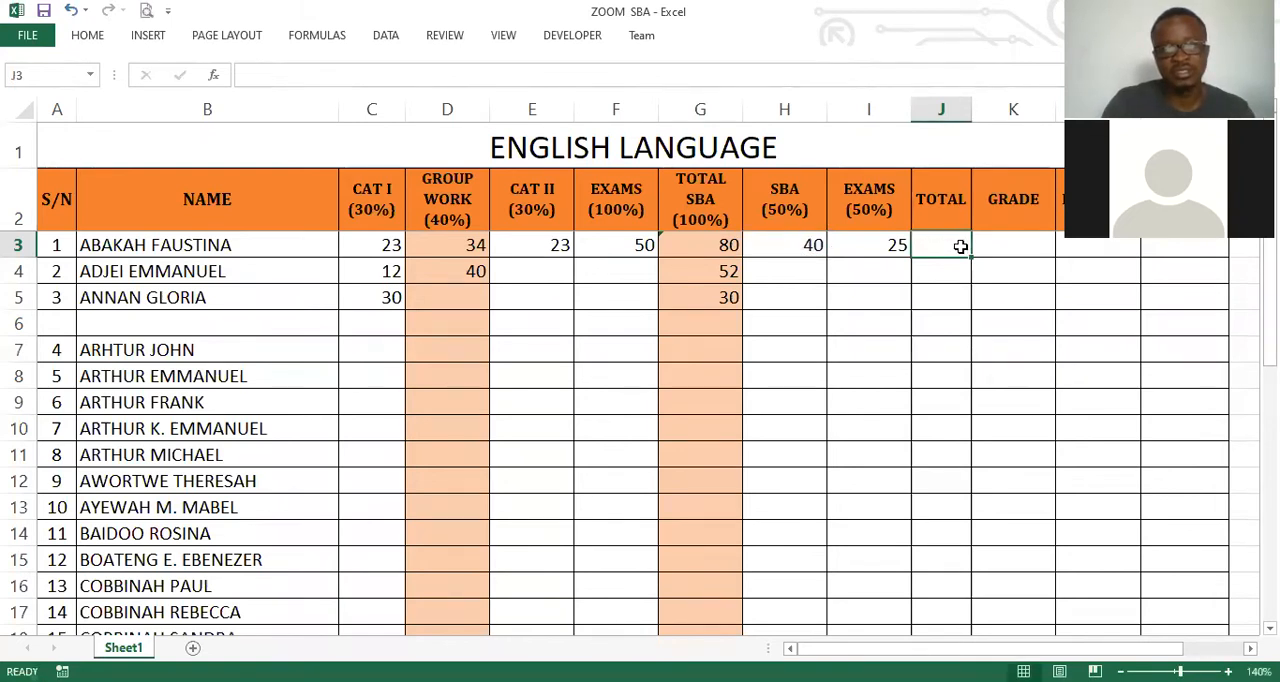
# Enter the formula =IF(SUM(H3:I3)=0,"",SUM(H3:I3)) in the first student's TOTAL cell J3.
pyautogui.click(286, 78)
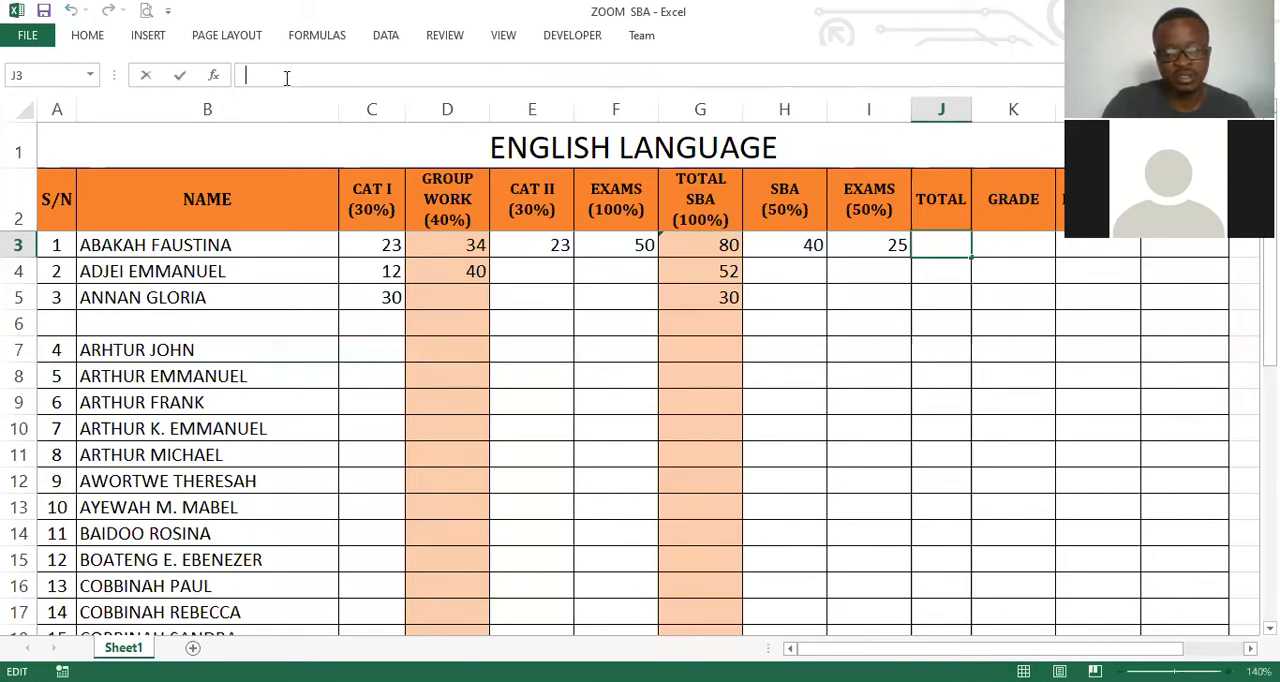
pyautogui.write('=i')
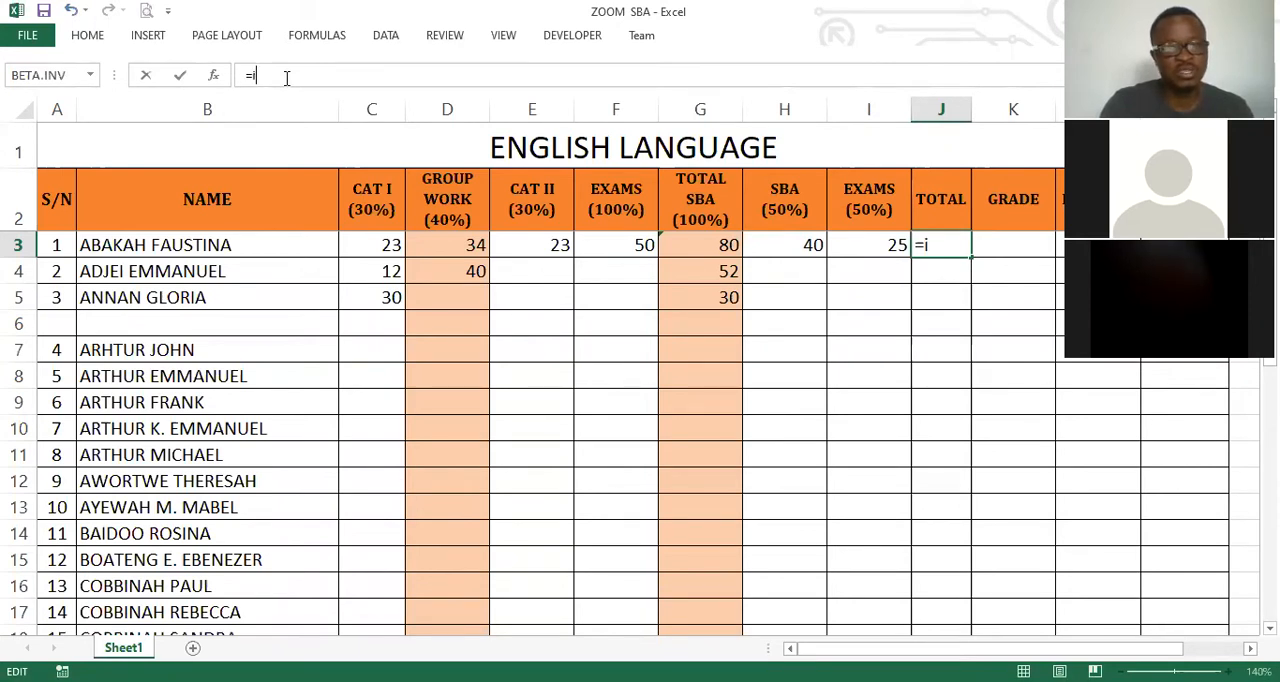
pyautogui.write('f(')
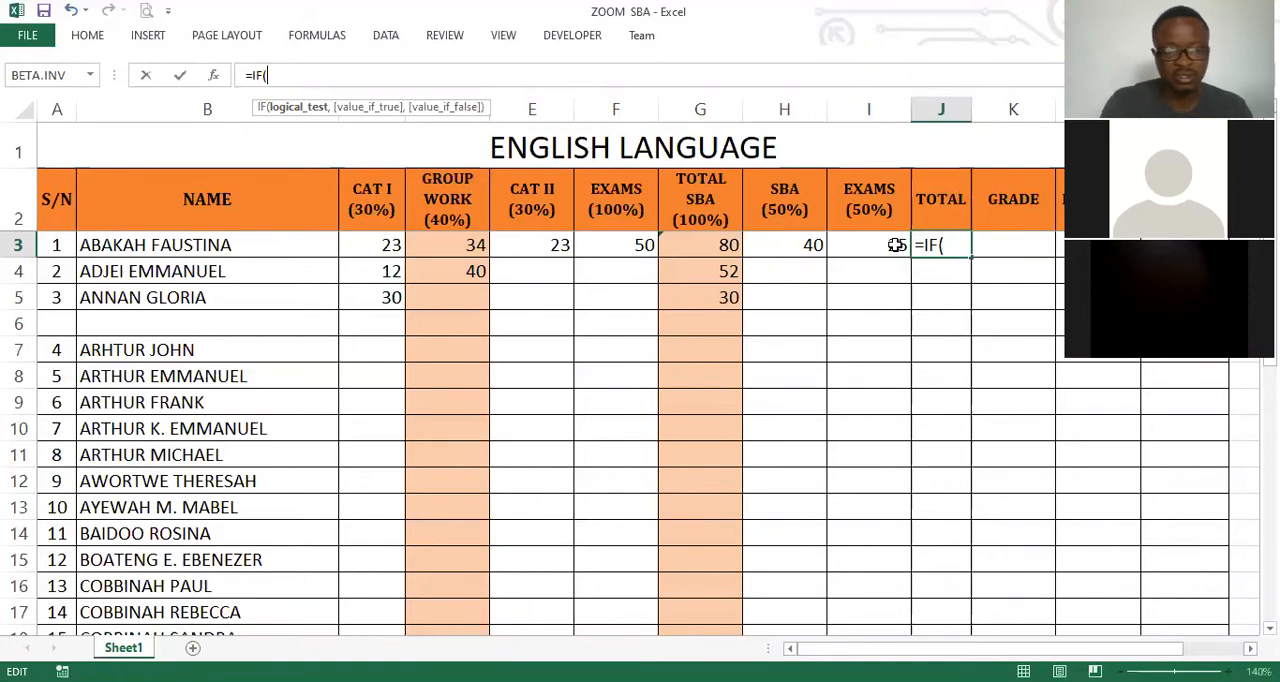
pyautogui.write('SUM(H3:I3)=0')
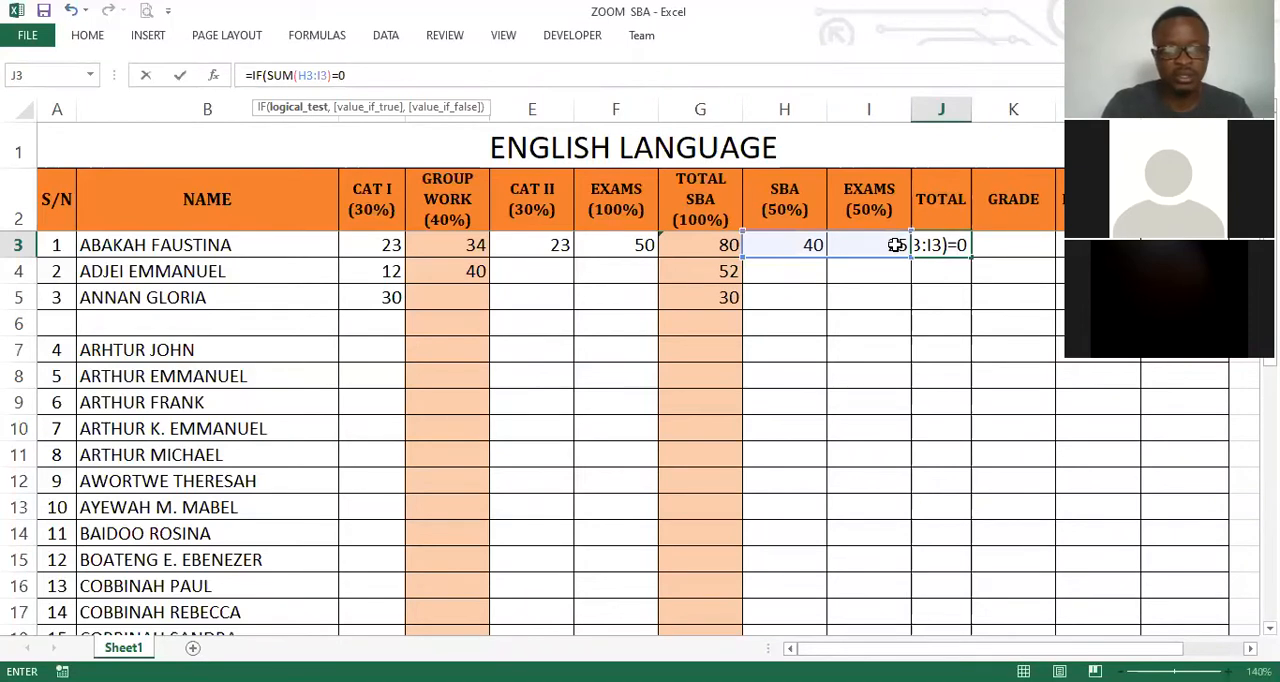
pyautogui.write(',"",')
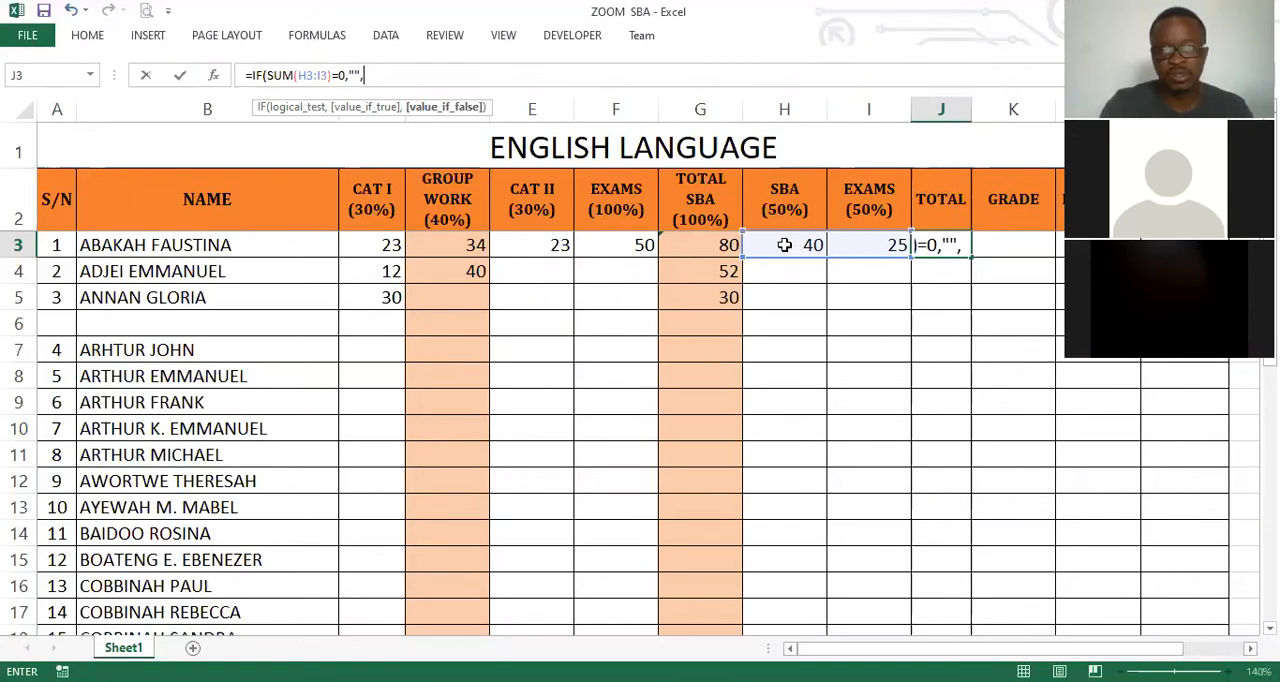
pyautogui.write('SUM(')
pyautogui.moveTo(785, 245); pyautogui.dragTo(828, 259)
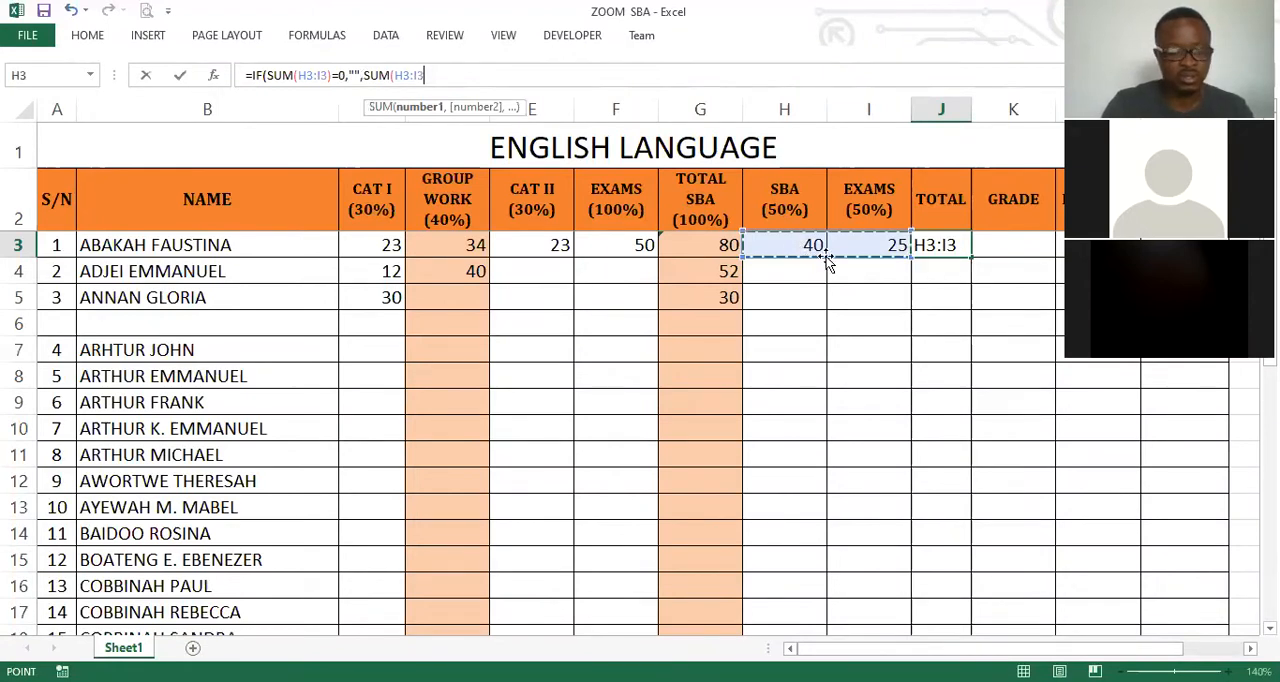
pyautogui.write('))')
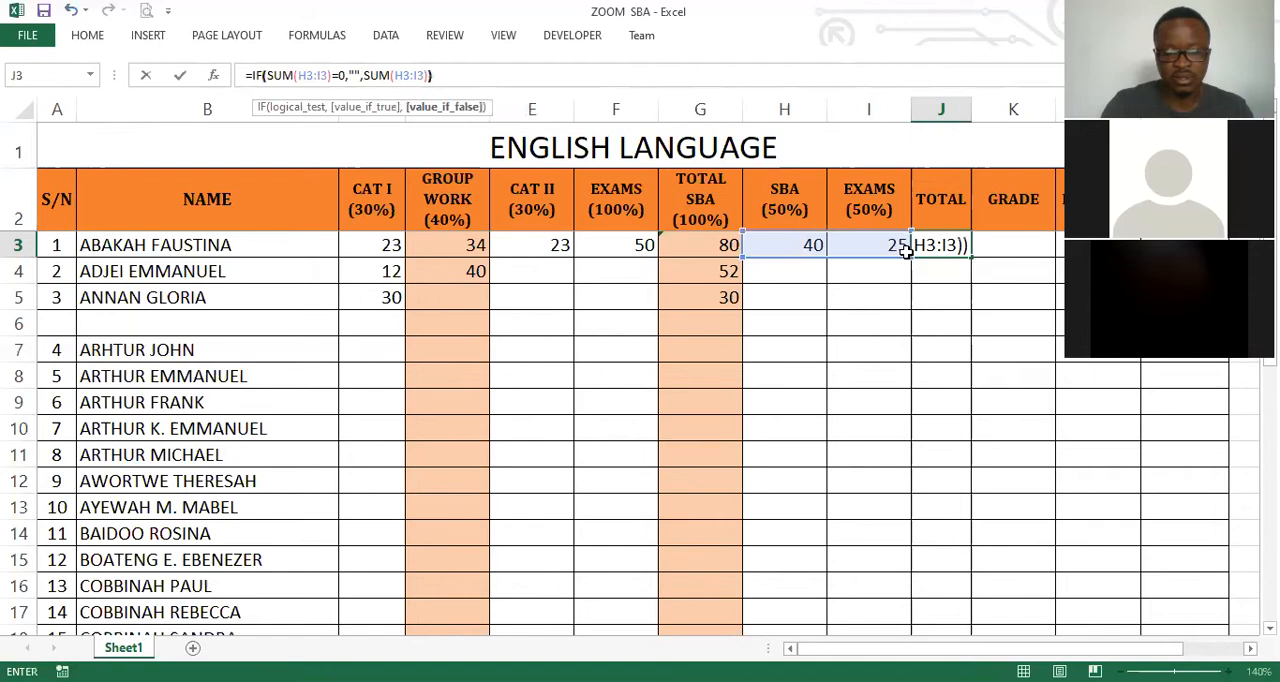
pyautogui.press('Return')
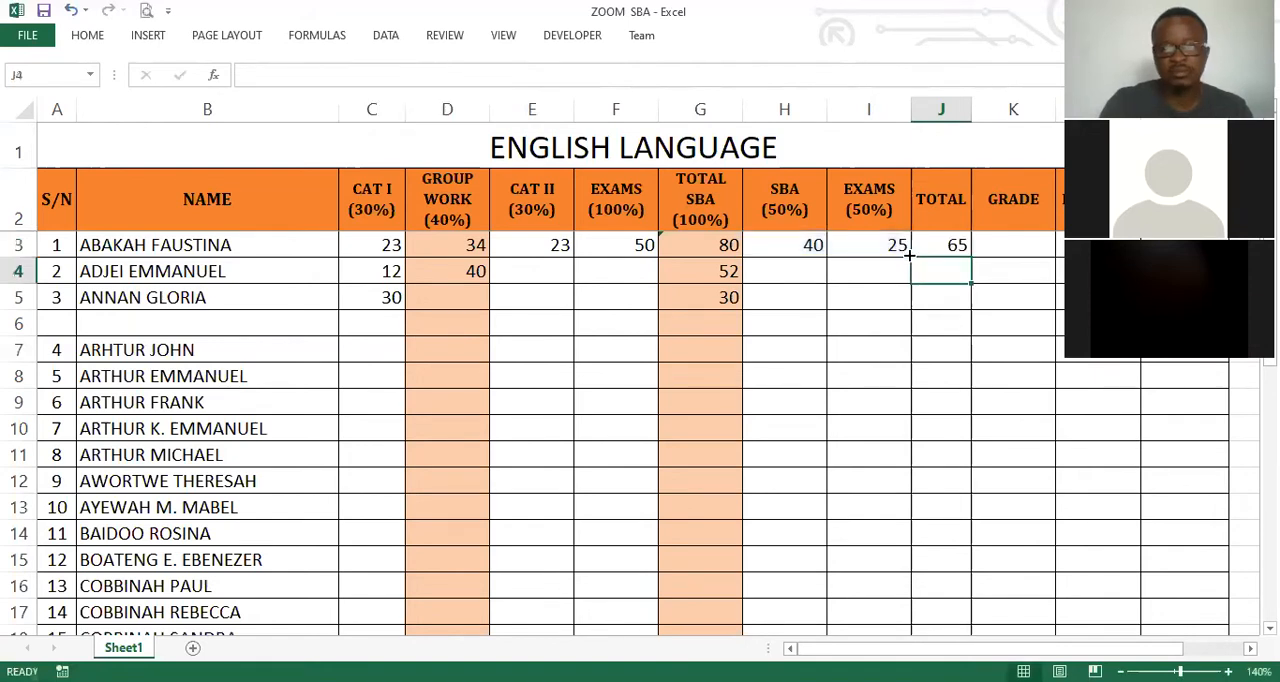
# Fill the SBA (50%) formula from H3 down the column for all the students.
pyautogui.press('Down')
pyautogui.press('Down')
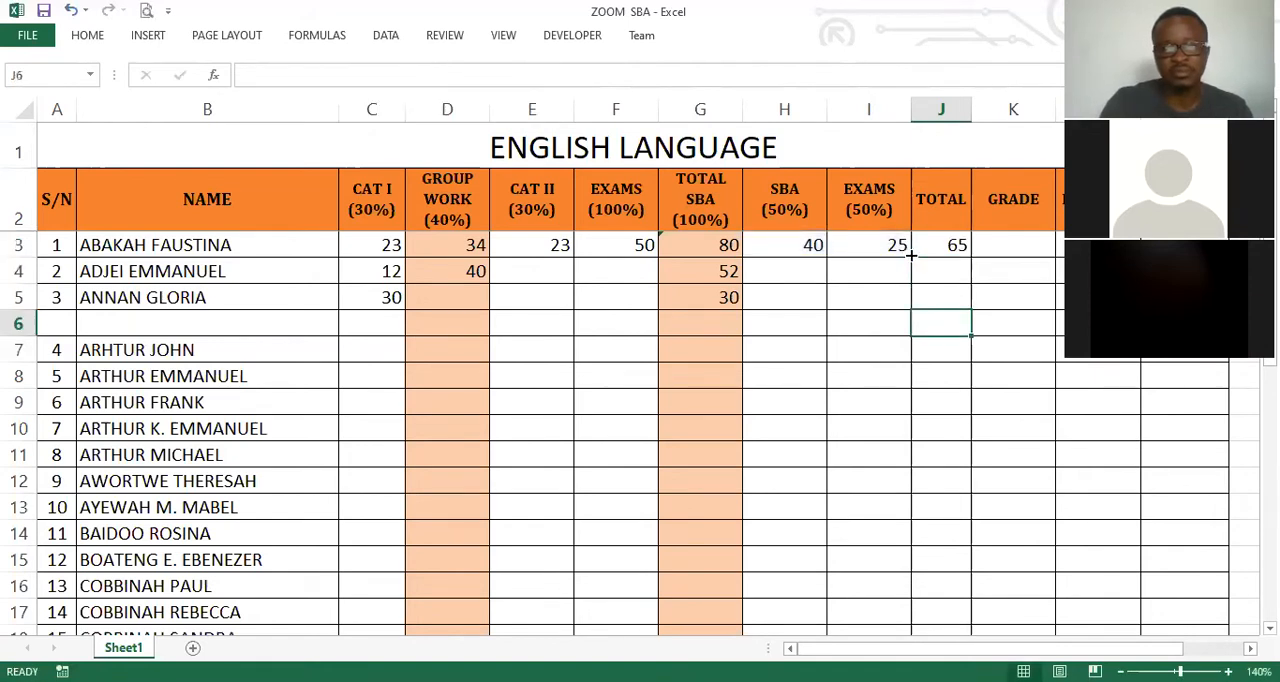
pyautogui.click(911, 255)
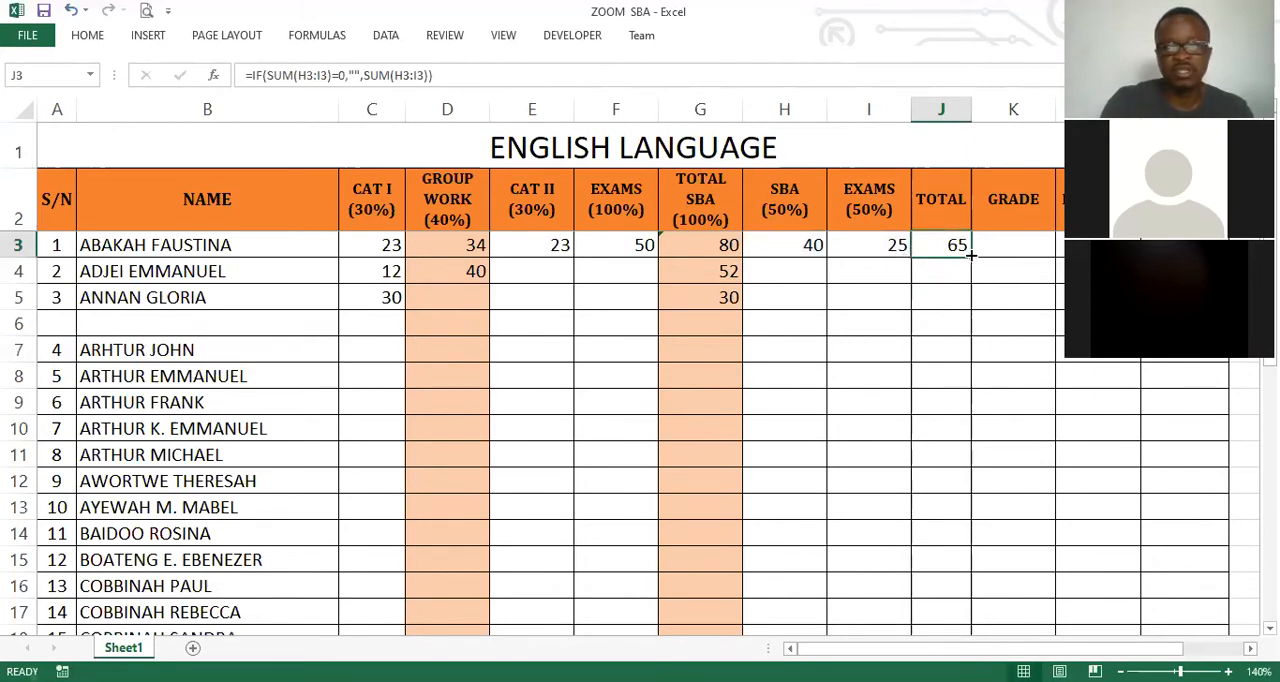
pyautogui.press('Left')
pyautogui.press('Left')
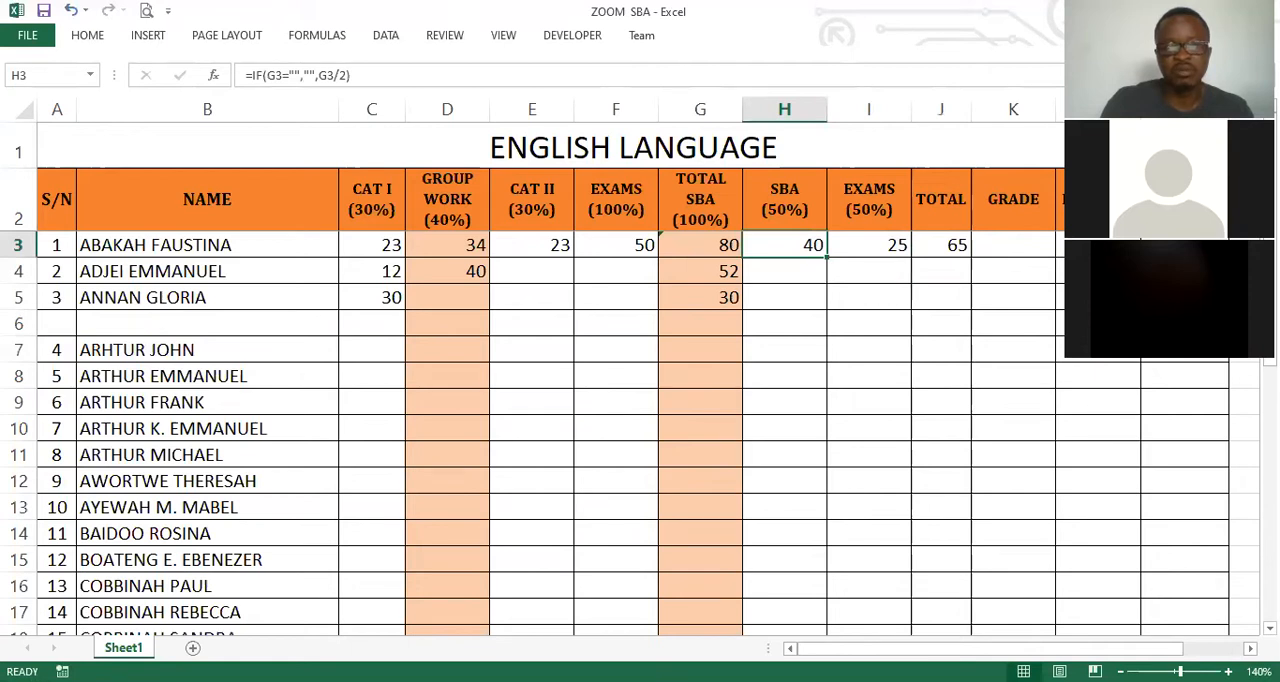
pyautogui.doubleClick(827, 257)
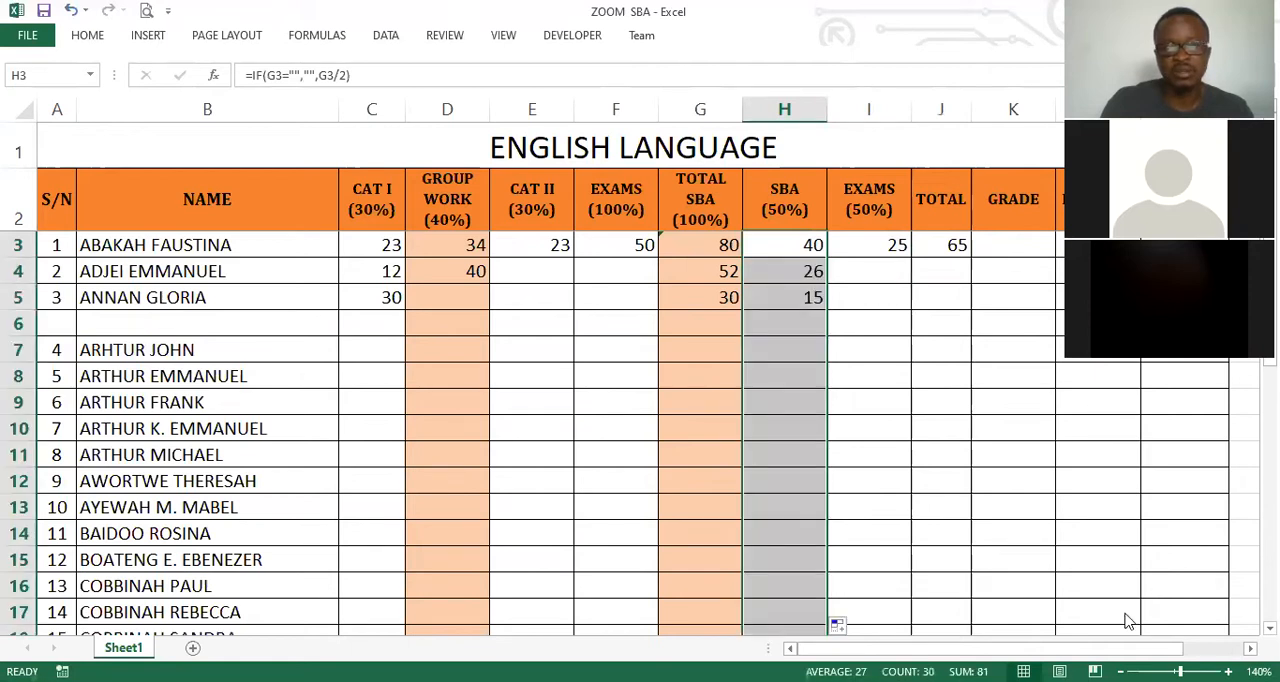
# Fill the EXAMS (50%) formula from I3 and the TOTAL formula from J3 down their columns for all students.
pyautogui.press('Right')
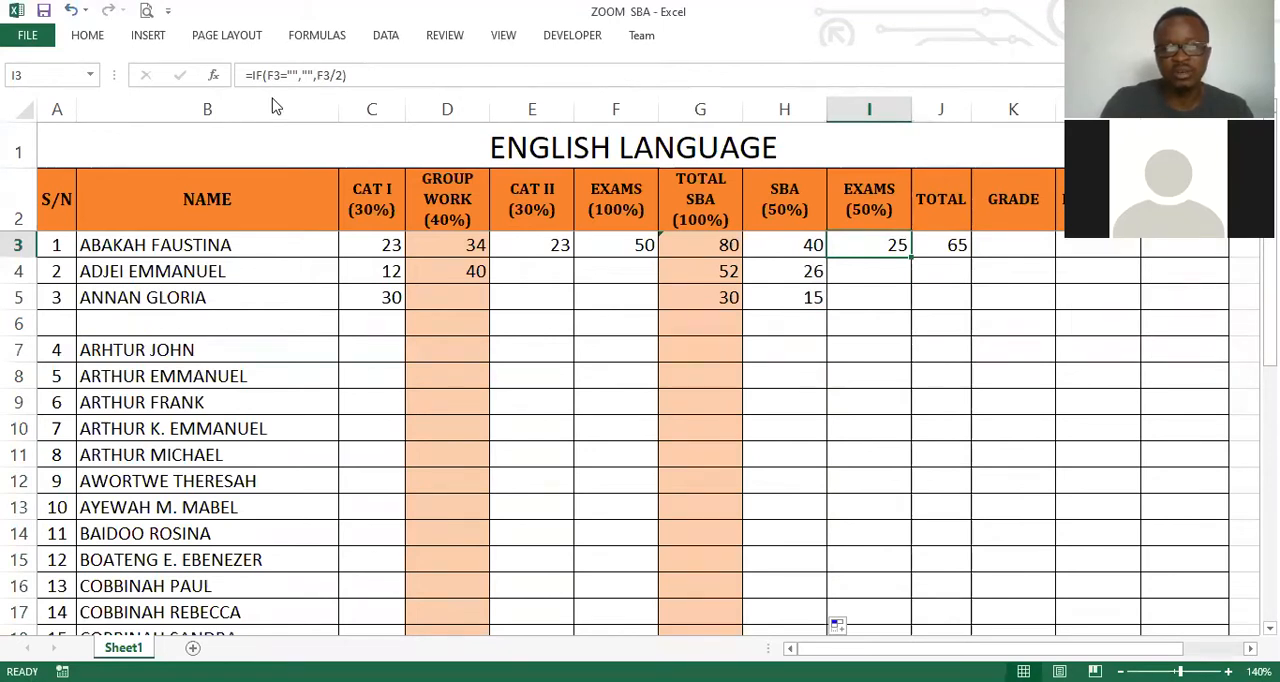
pyautogui.hotkey('ctrl', 'z')
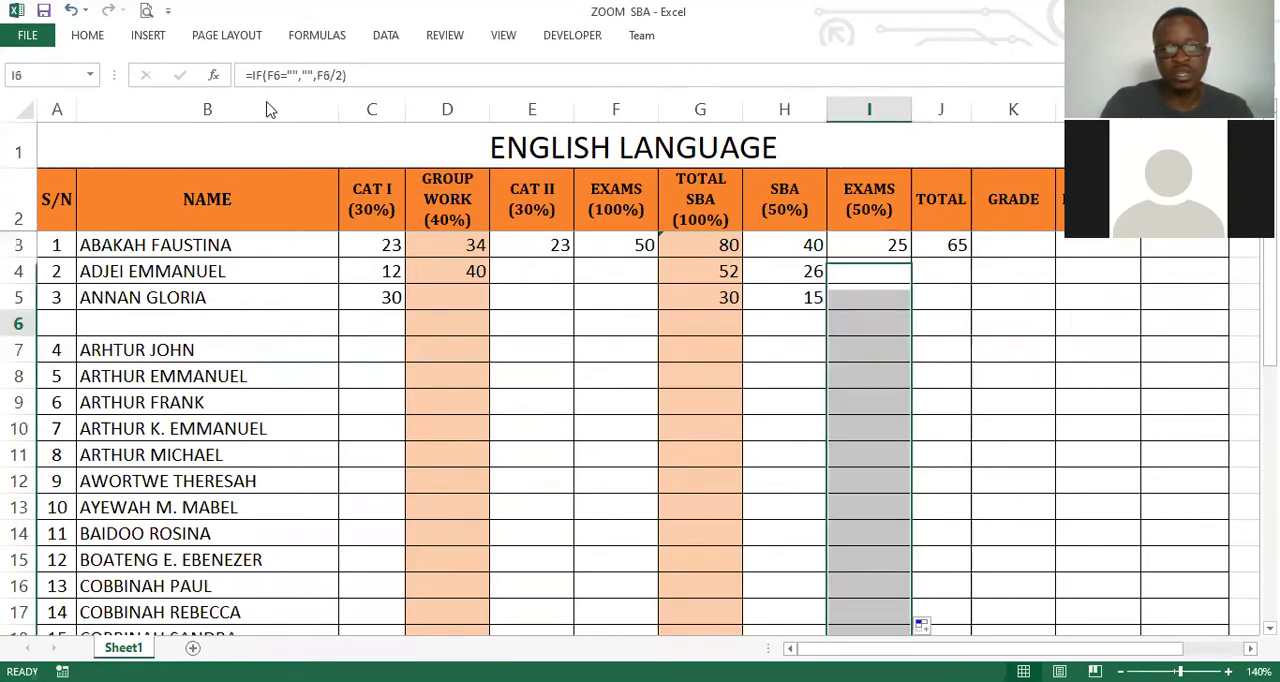
pyautogui.hotkey('ctrl', 'z')
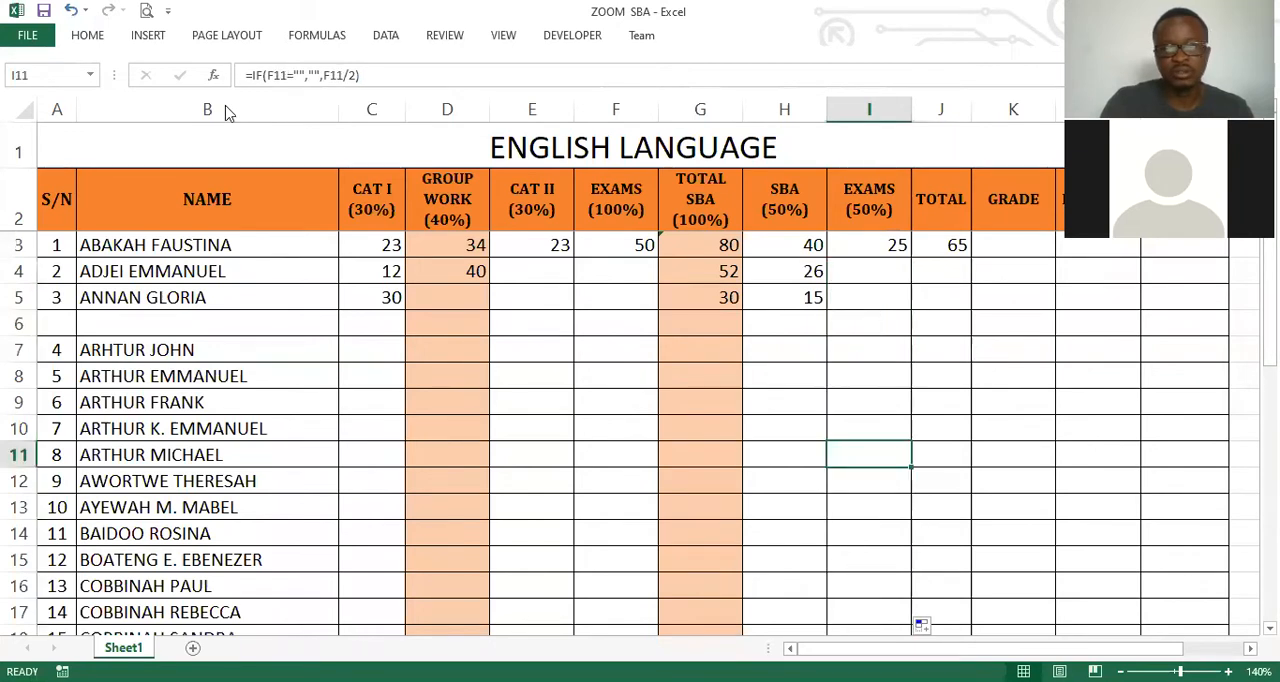
pyautogui.hotkey('ctrl', 'z')
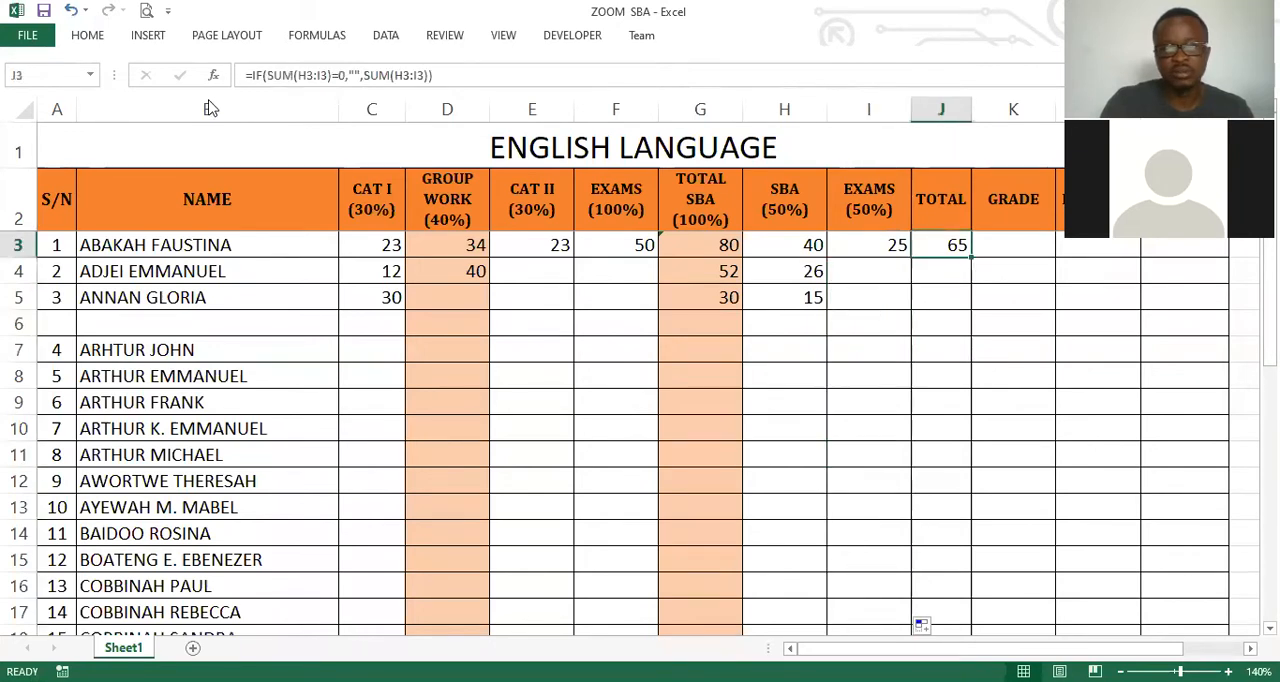
pyautogui.doubleClick(971, 257)
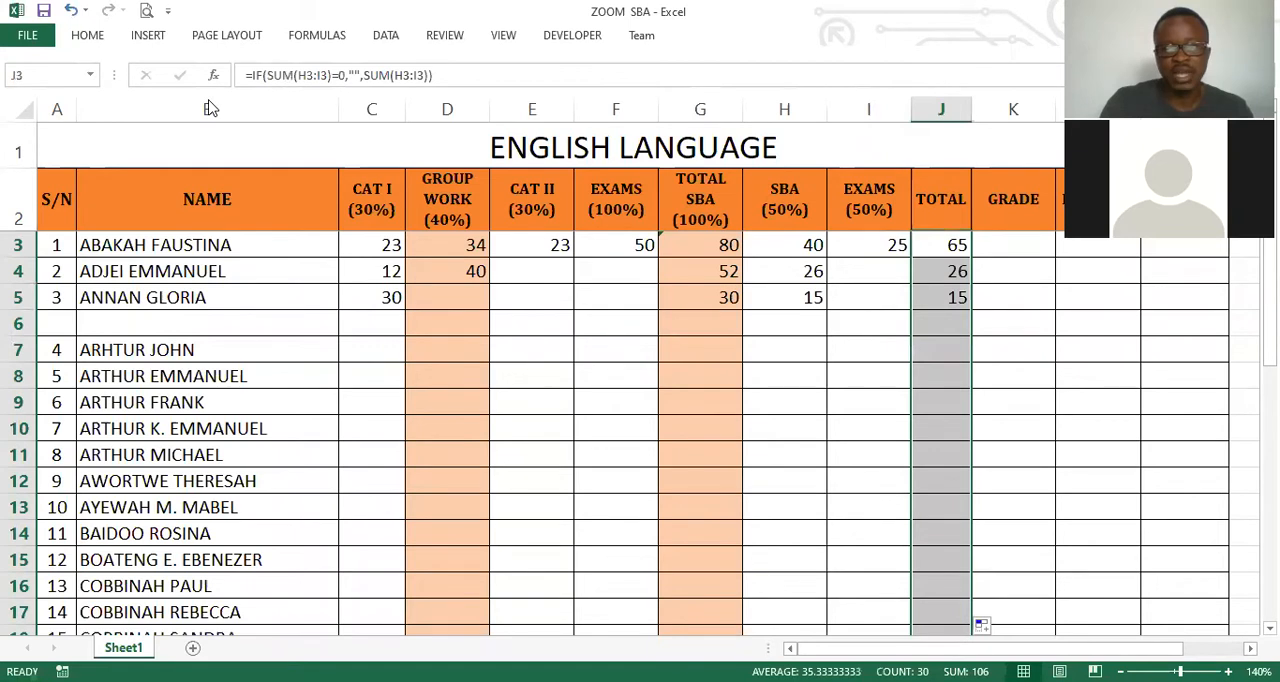
# Hide the row and column headings and the gridlines of the score sheet.
pyautogui.click(941, 376)
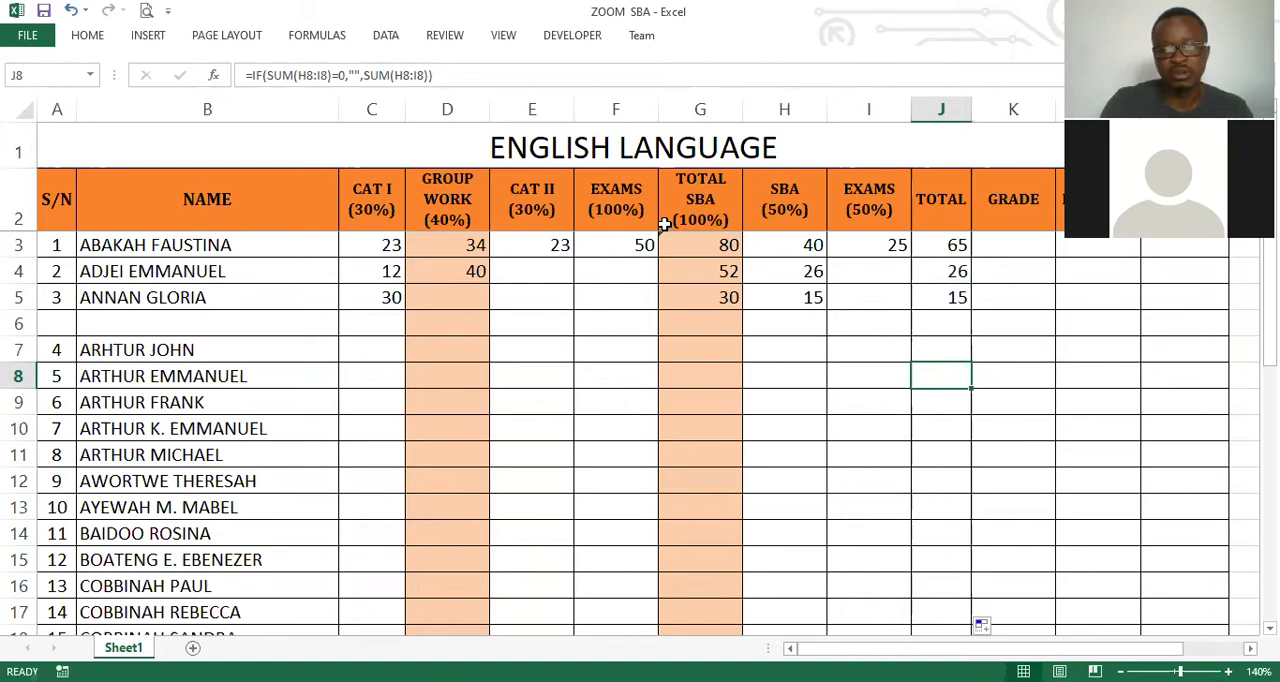
pyautogui.hscroll(2, 664, 226)
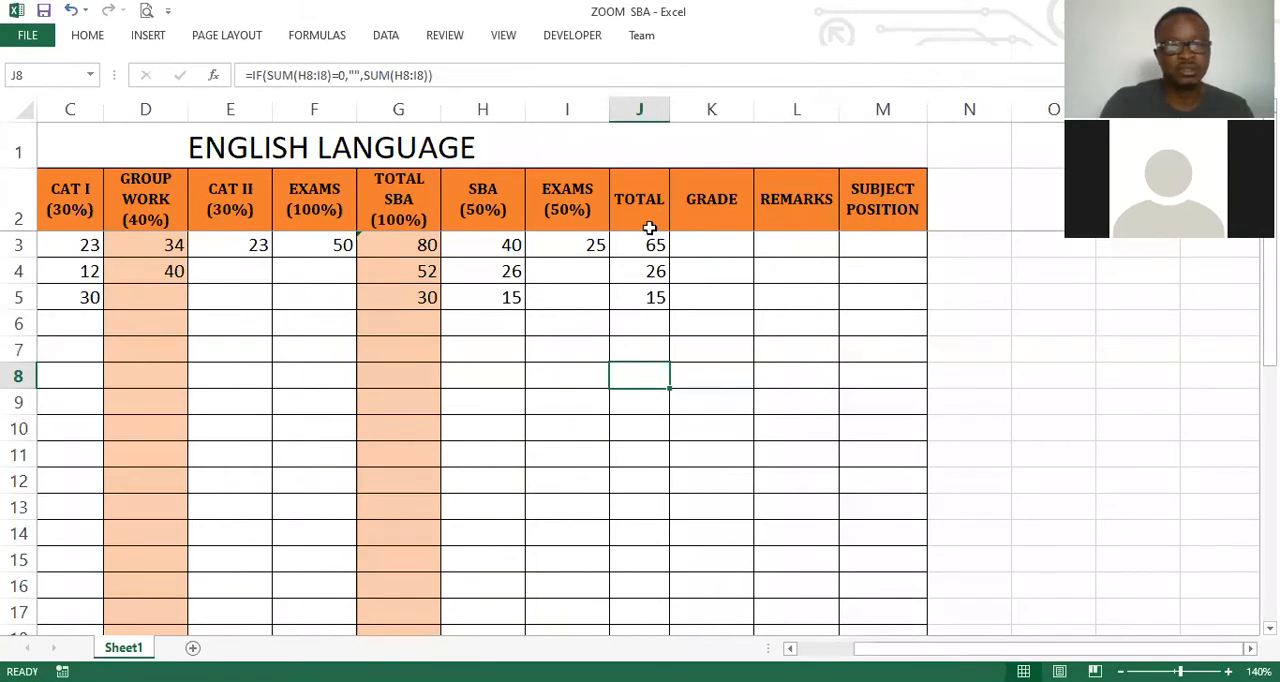
pyautogui.hotkey('alt', 'w')
pyautogui.press('v')
pyautogui.press('h')
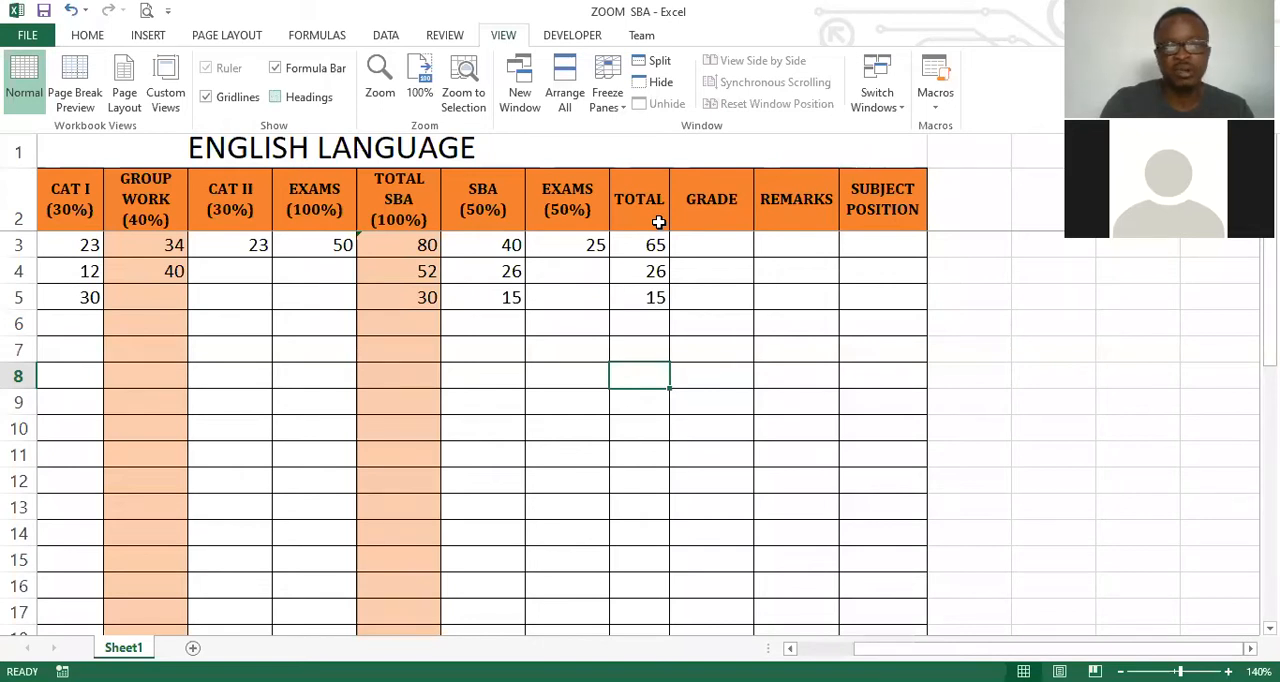
pyautogui.hotkey('alt', 'w')
pyautogui.press('v')
pyautogui.press('g')
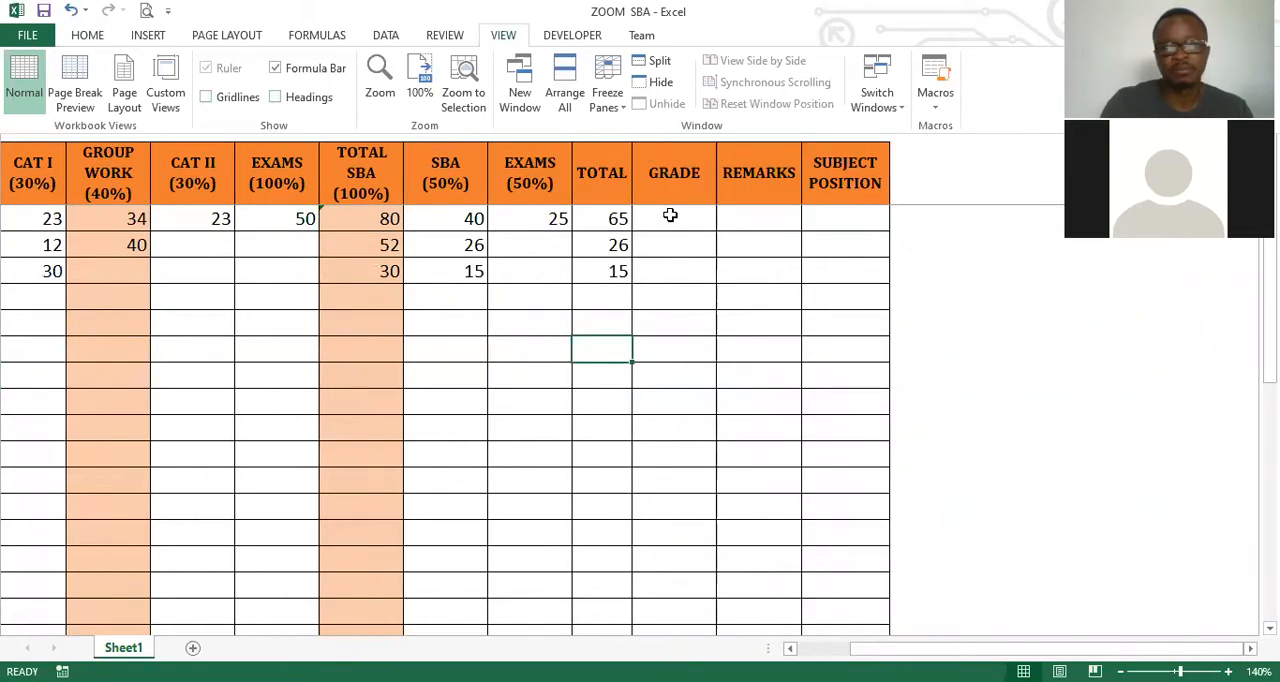
pyautogui.click(674, 211)
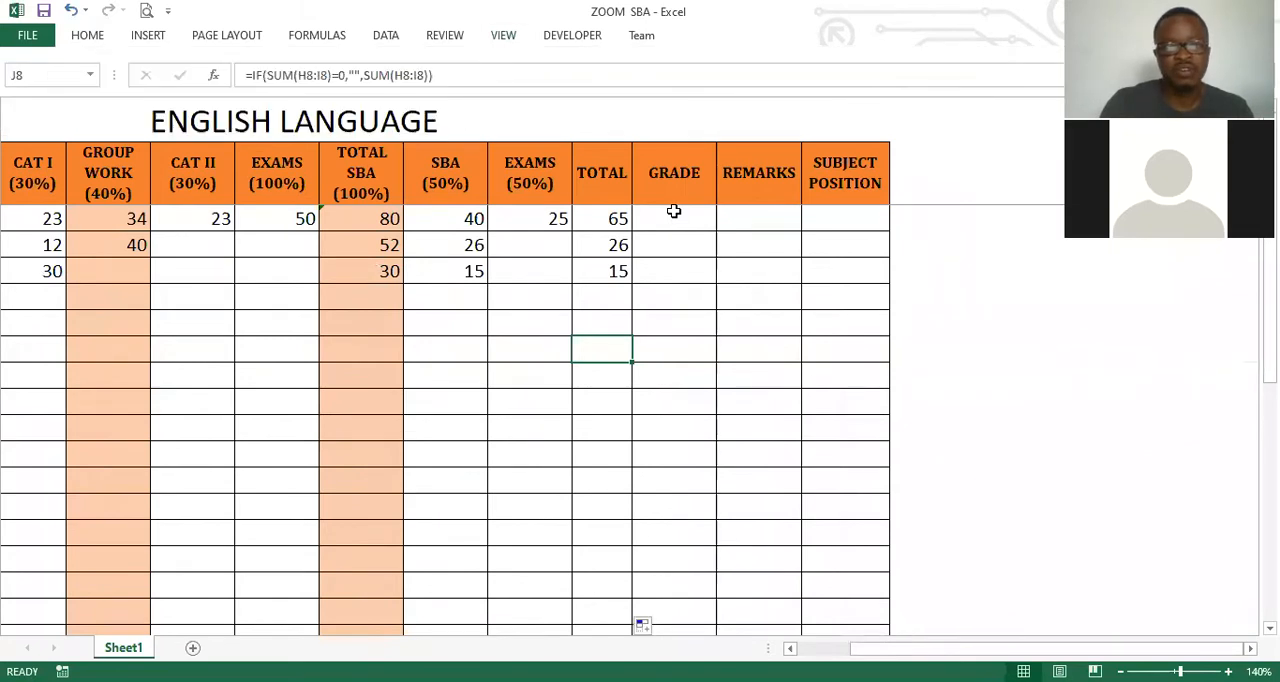
# Select the first student's GRADE cell K3 and switch to the Word document containing the nested IF grade formula.
pyautogui.press('Up')
pyautogui.press('Up')
pyautogui.press('Up')
pyautogui.press('Up')
pyautogui.press('Up')
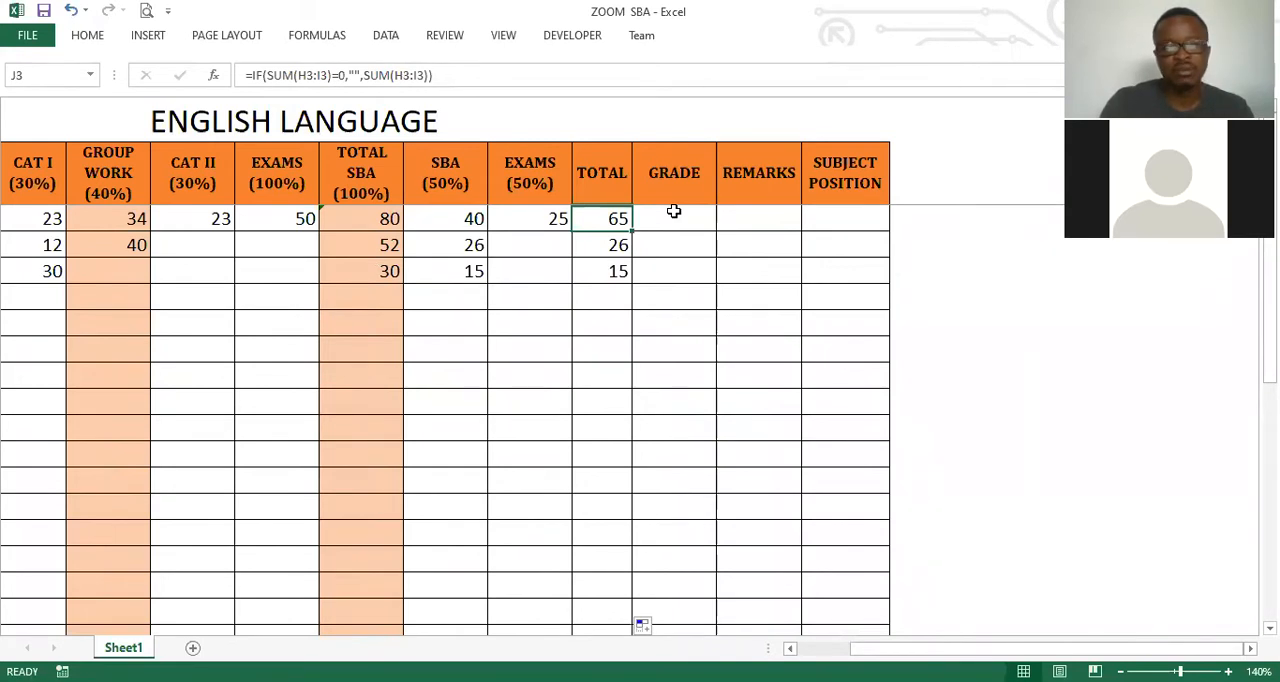
pyautogui.click(674, 211)
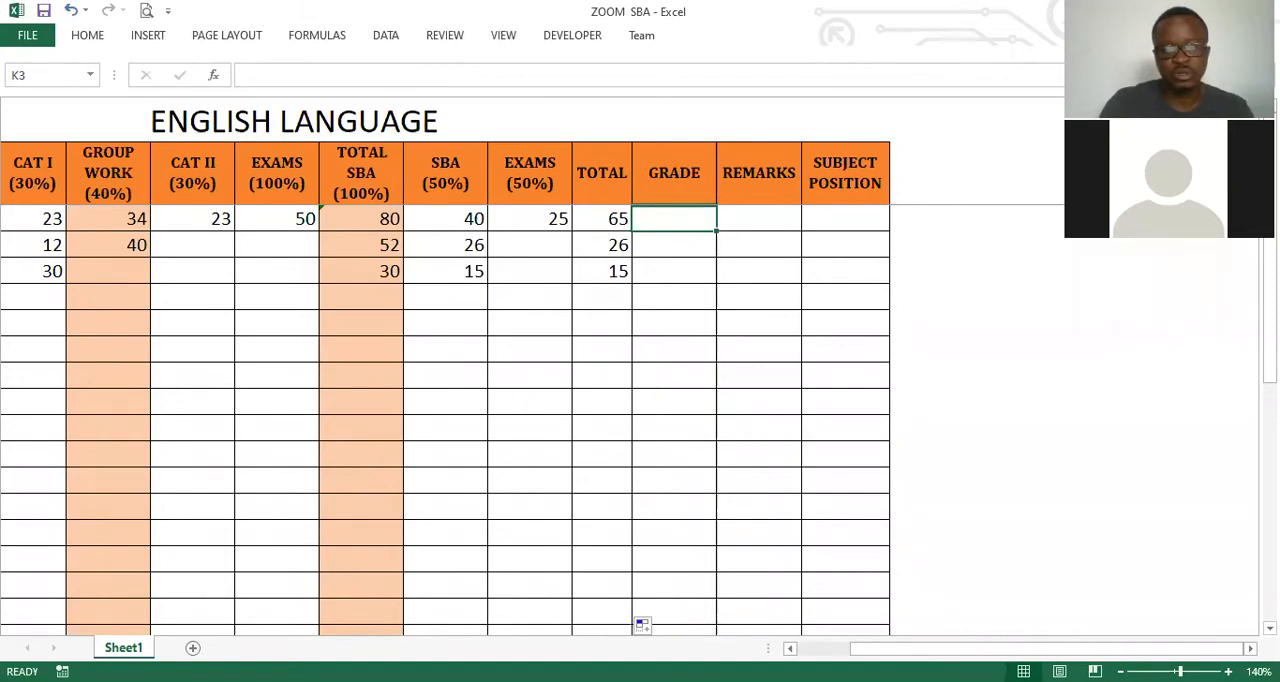
pyautogui.hotkey('alt', 'Tab')
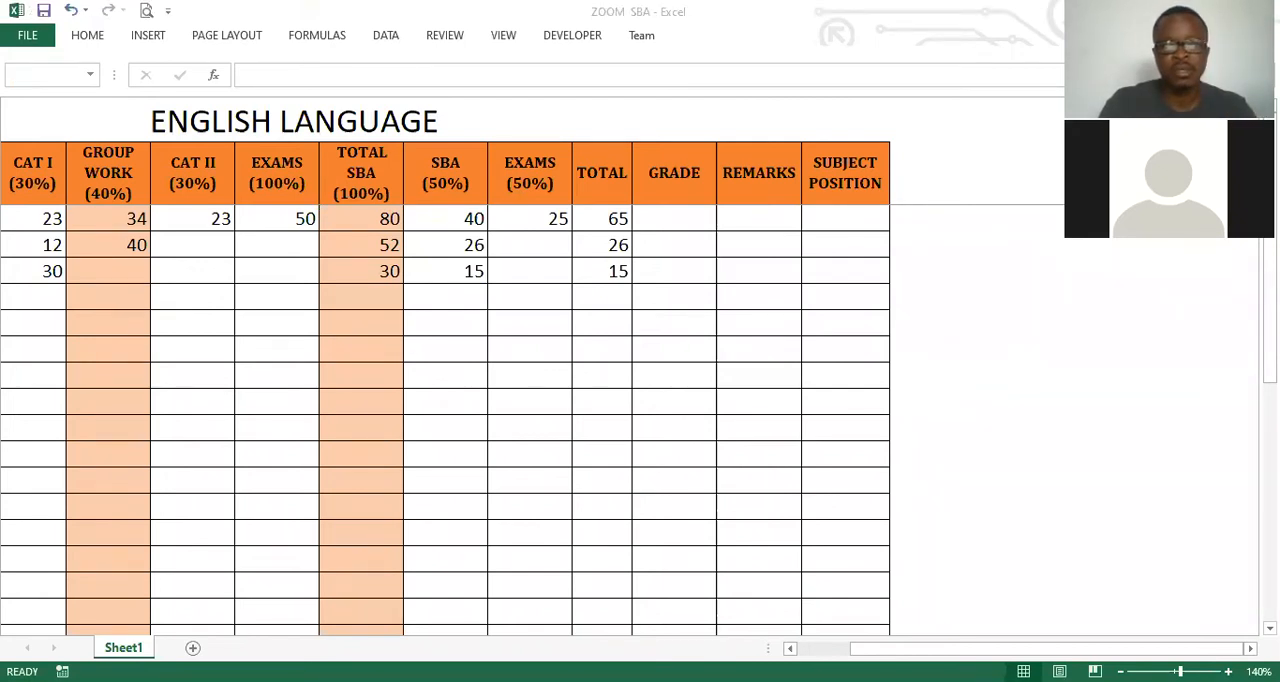
pyautogui.click(264, 76)
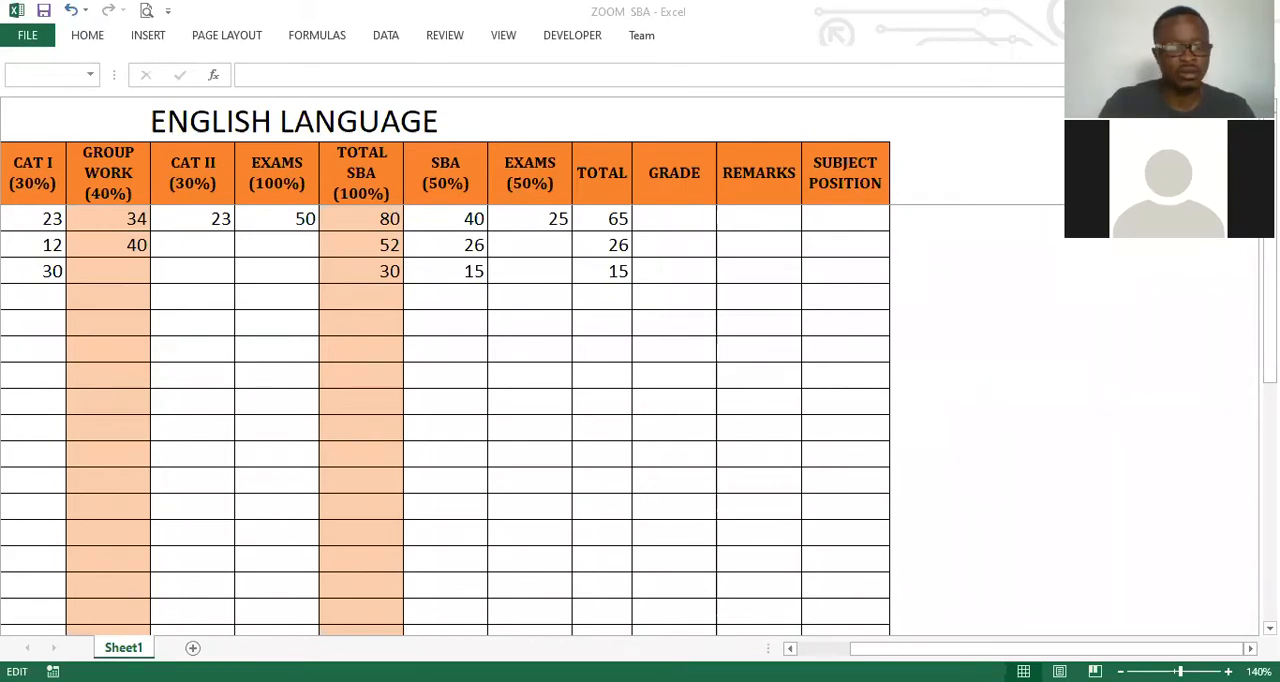
pyautogui.press('Escape')
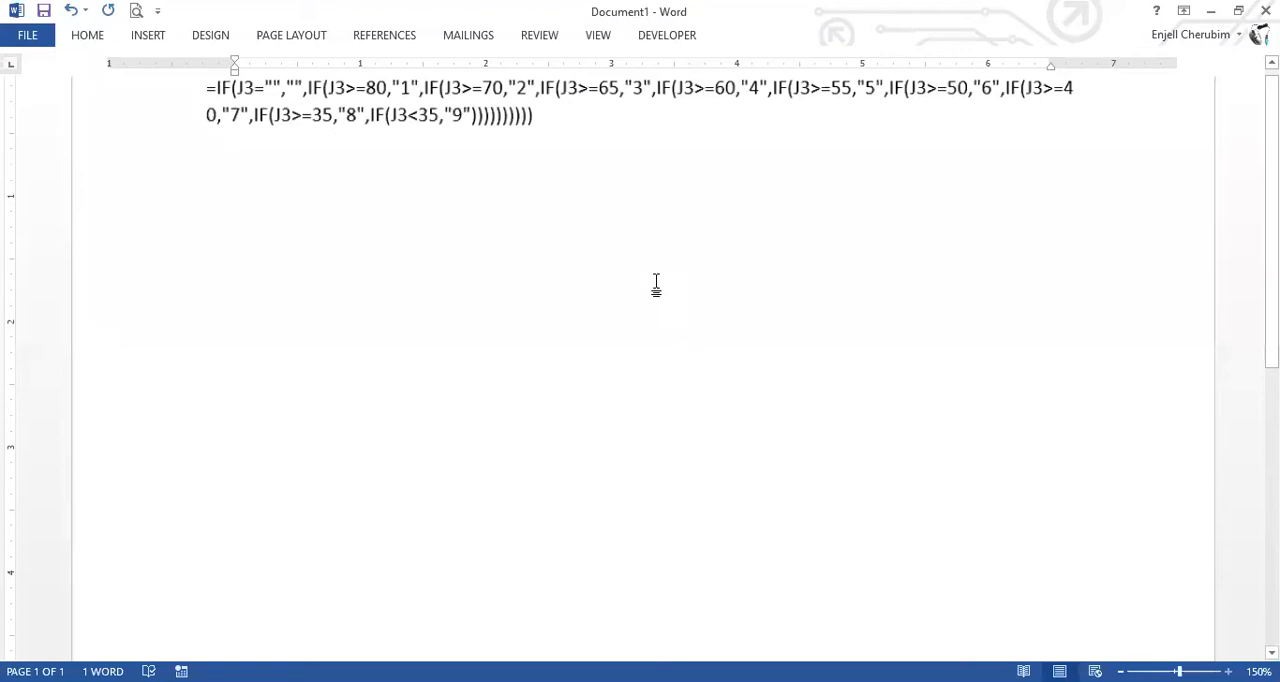
# Examine the IF(J3>=80,"1", line of the grade formula, including its condition, quoted grade and commas.
pyautogui.doubleClick(358, 180)
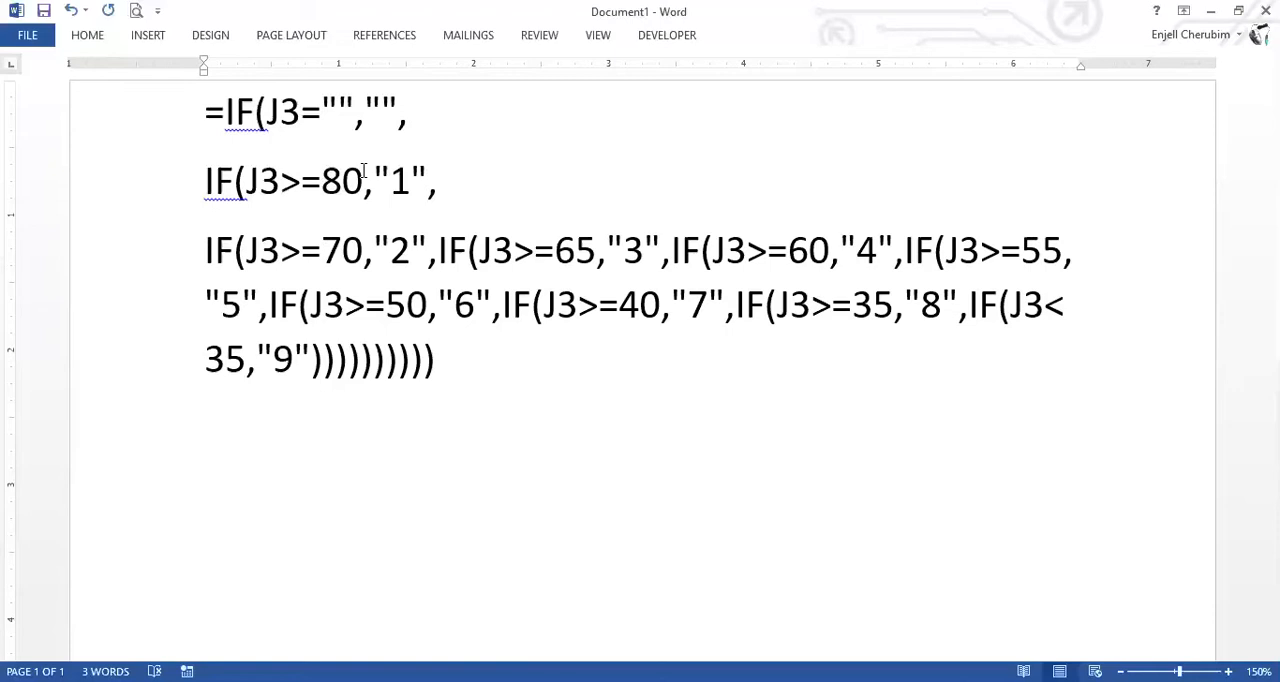
pyautogui.tripleClick(271, 199)
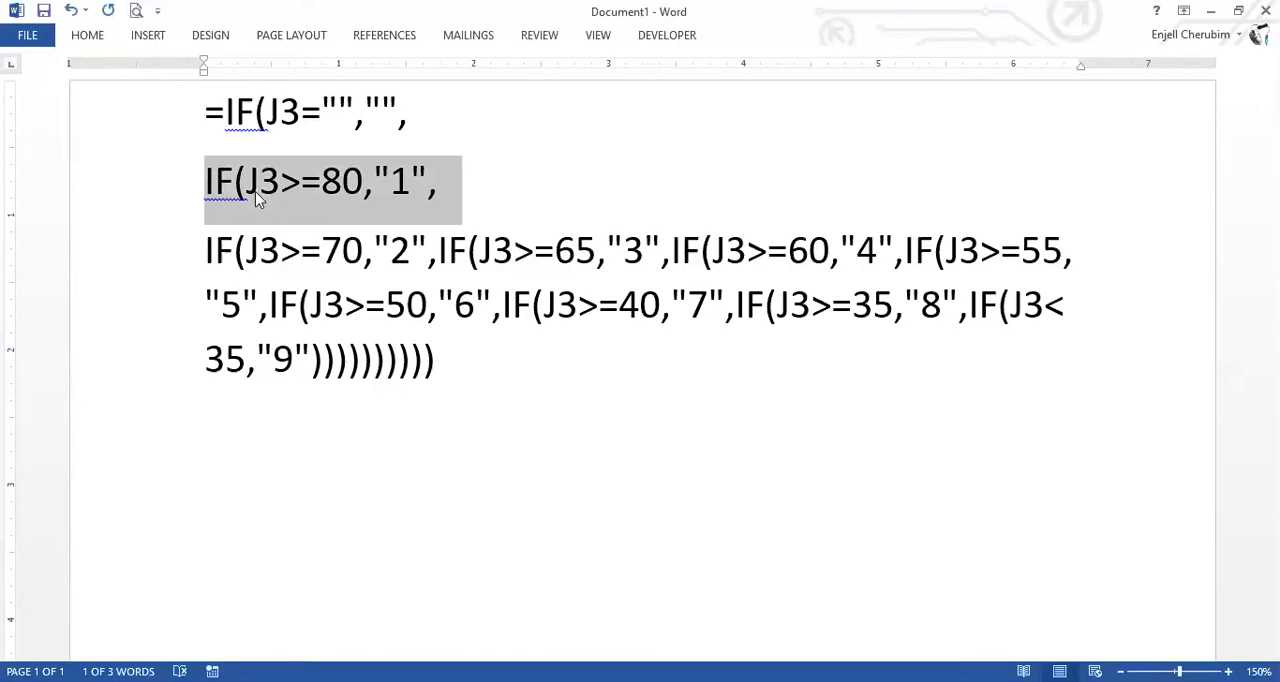
pyautogui.click(311, 182)
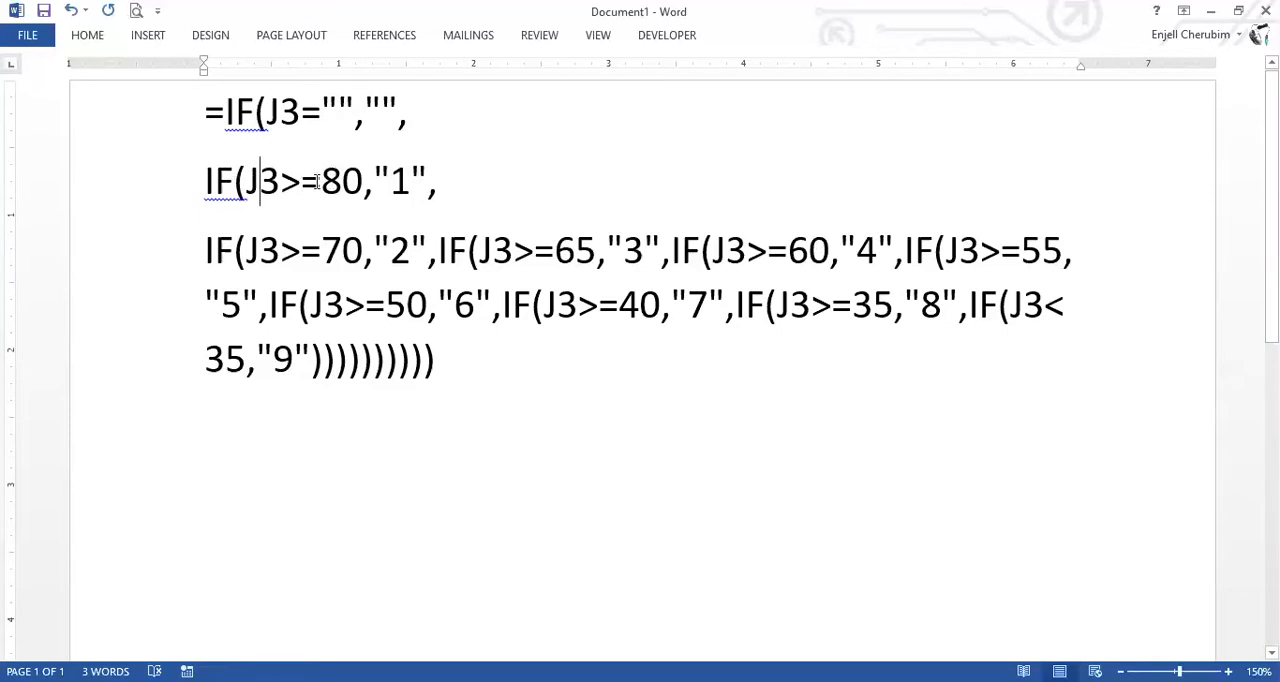
pyautogui.click(397, 185)
pyautogui.doubleClick(397, 185)
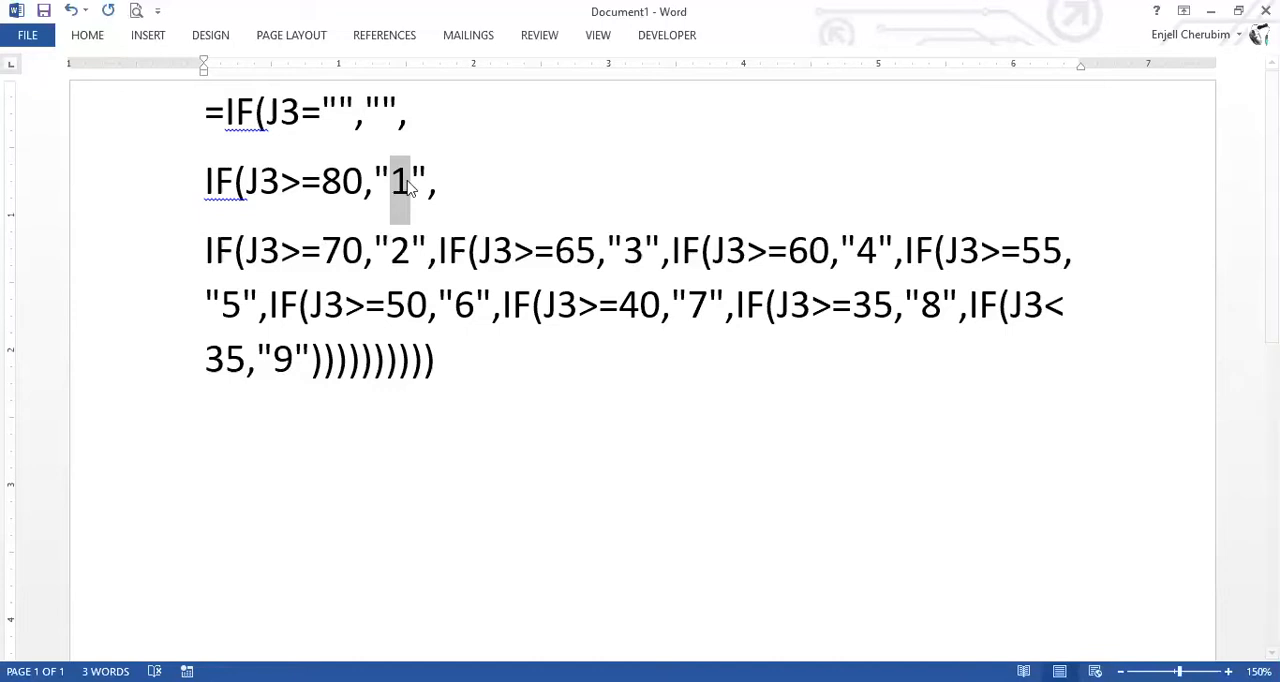
pyautogui.click(409, 188)
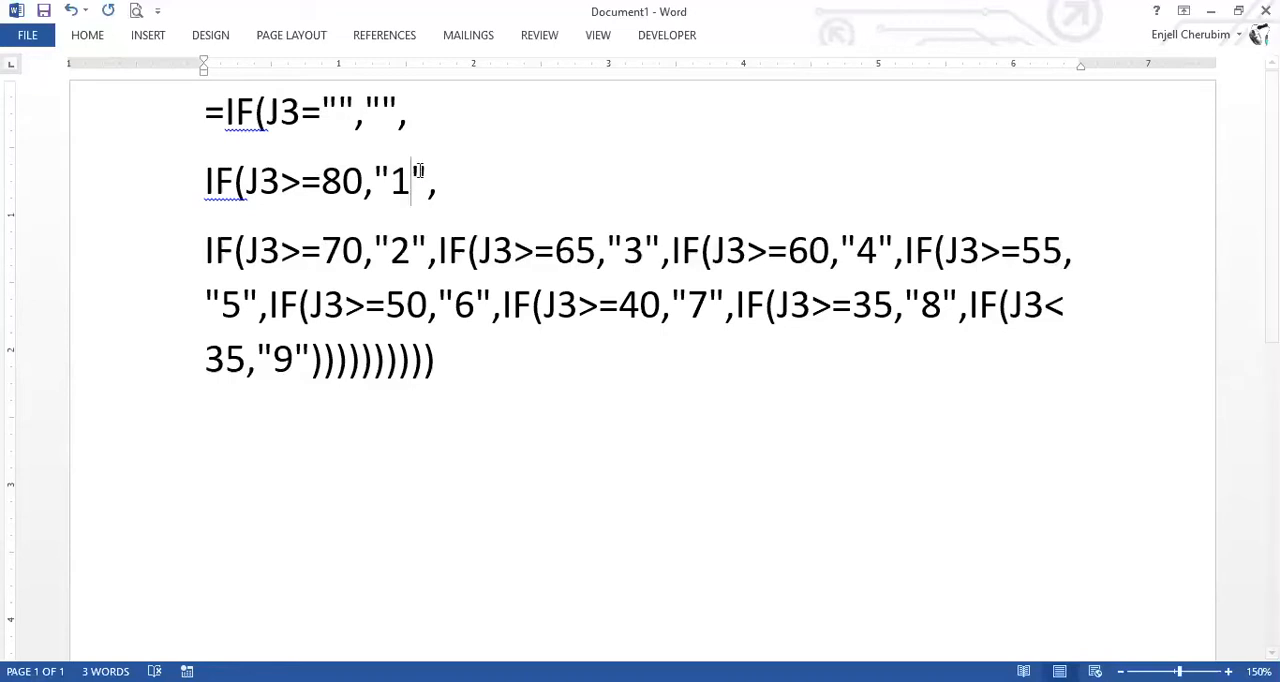
pyautogui.doubleClick(393, 178)
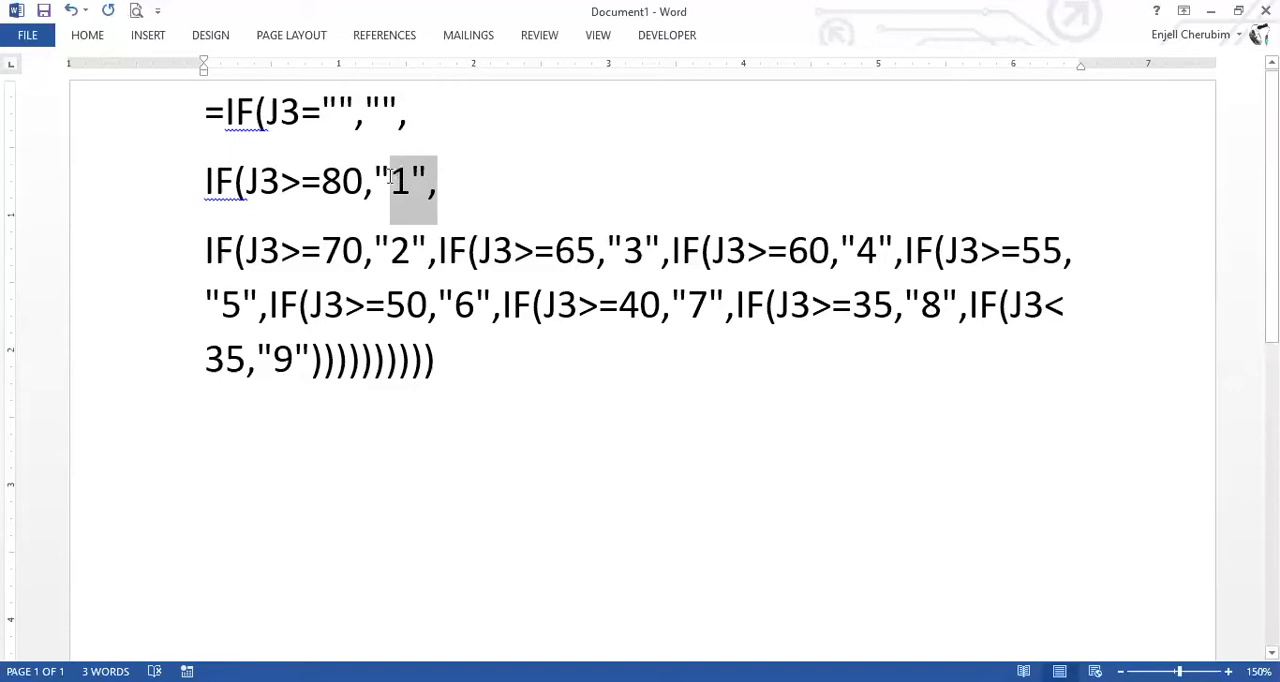
pyautogui.keyDown('shift'); pyautogui.click(381, 178); pyautogui.keyUp('shift')
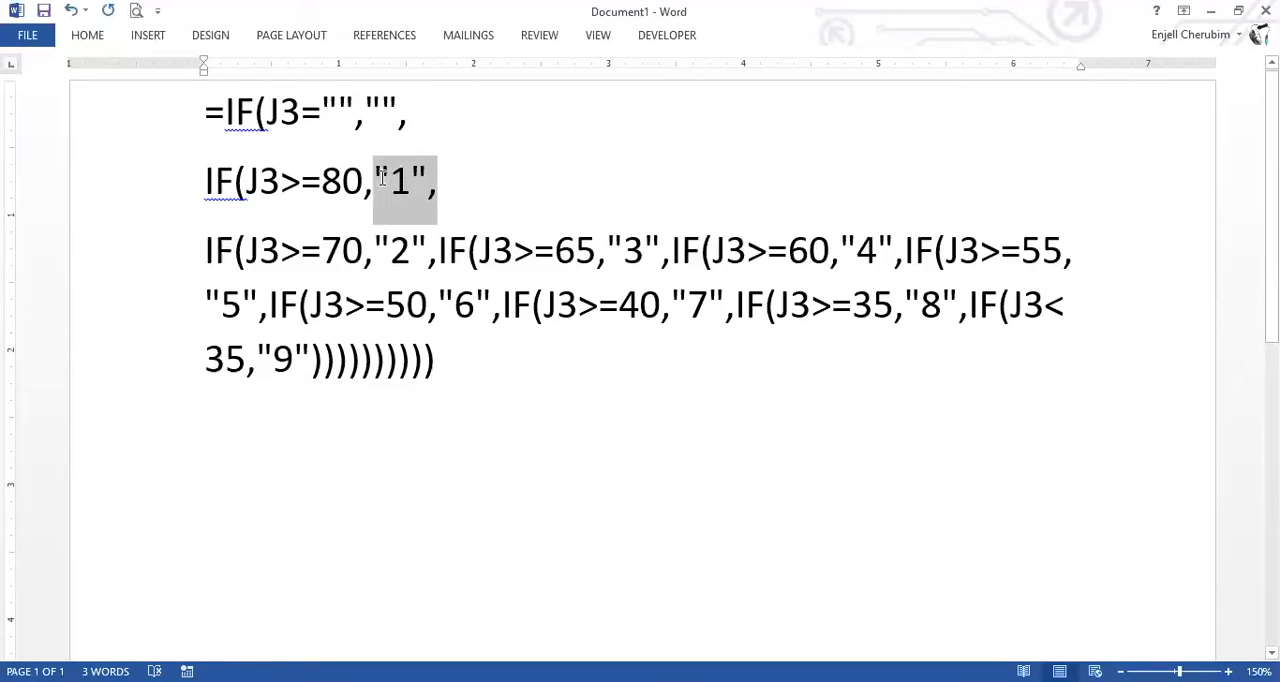
pyautogui.click(435, 178)
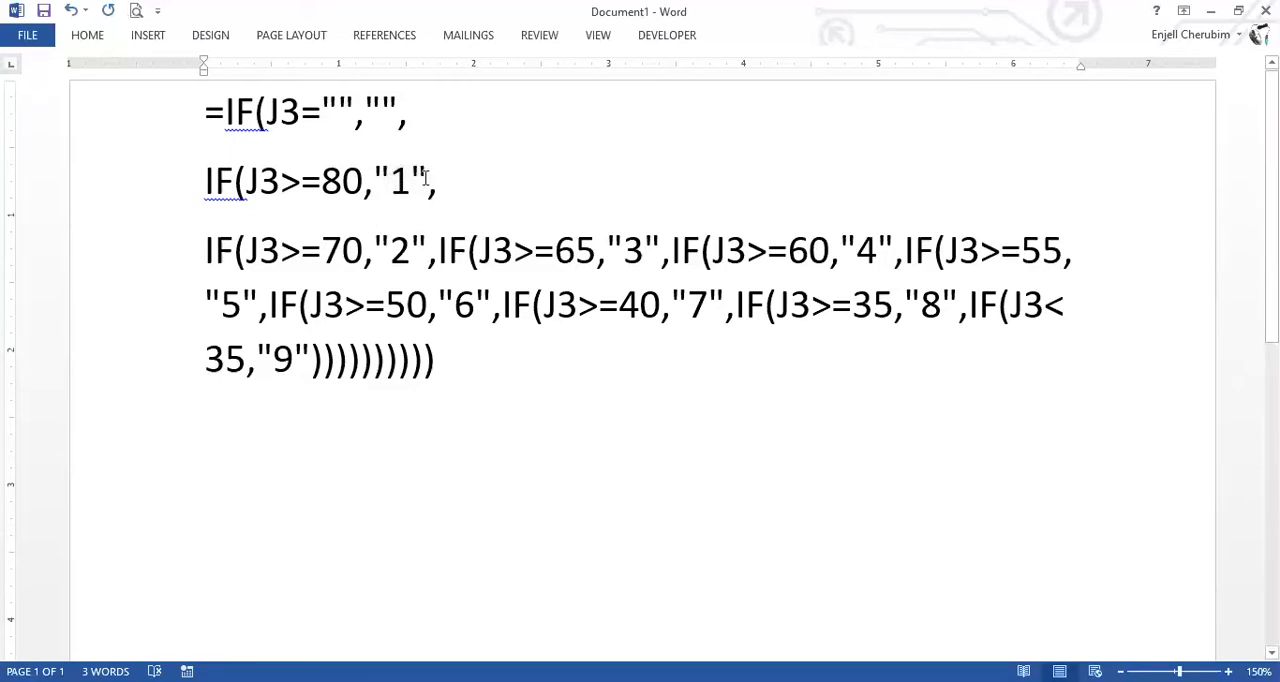
pyautogui.keyDown('shift'); pyautogui.click(388, 178); pyautogui.keyUp('shift')
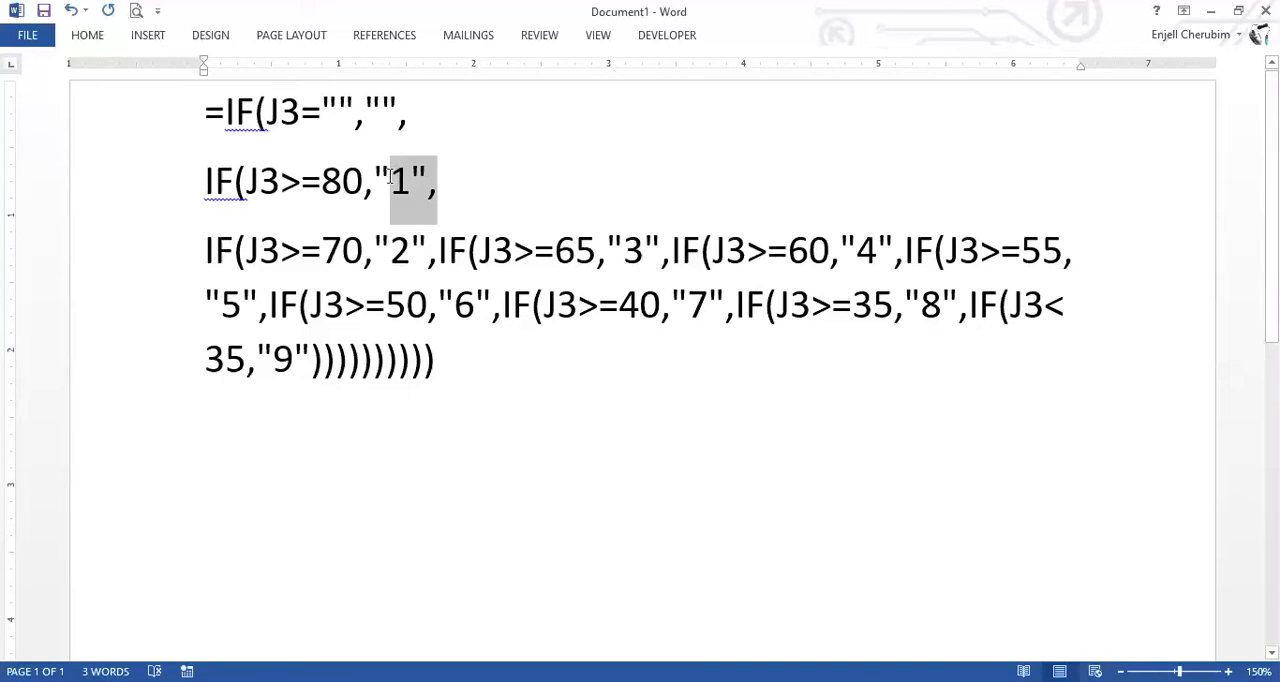
pyautogui.keyDown('shift'); pyautogui.click(378, 176); pyautogui.keyUp('shift')
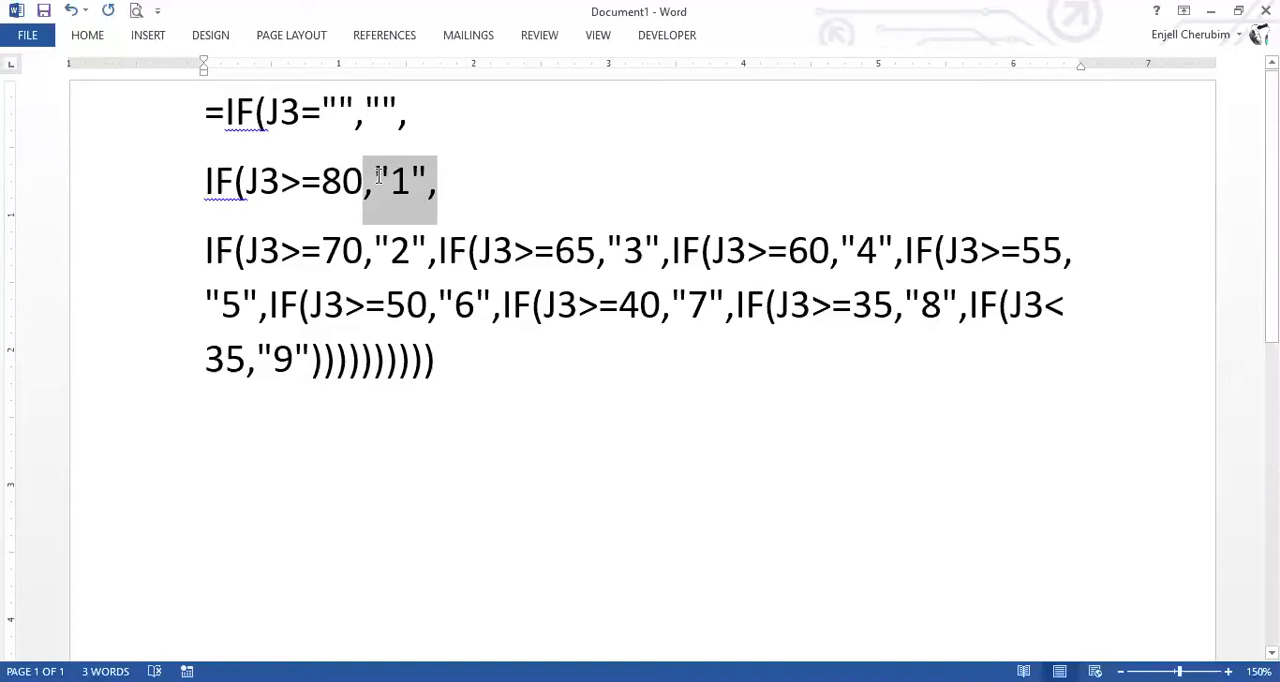
pyautogui.click(432, 202)
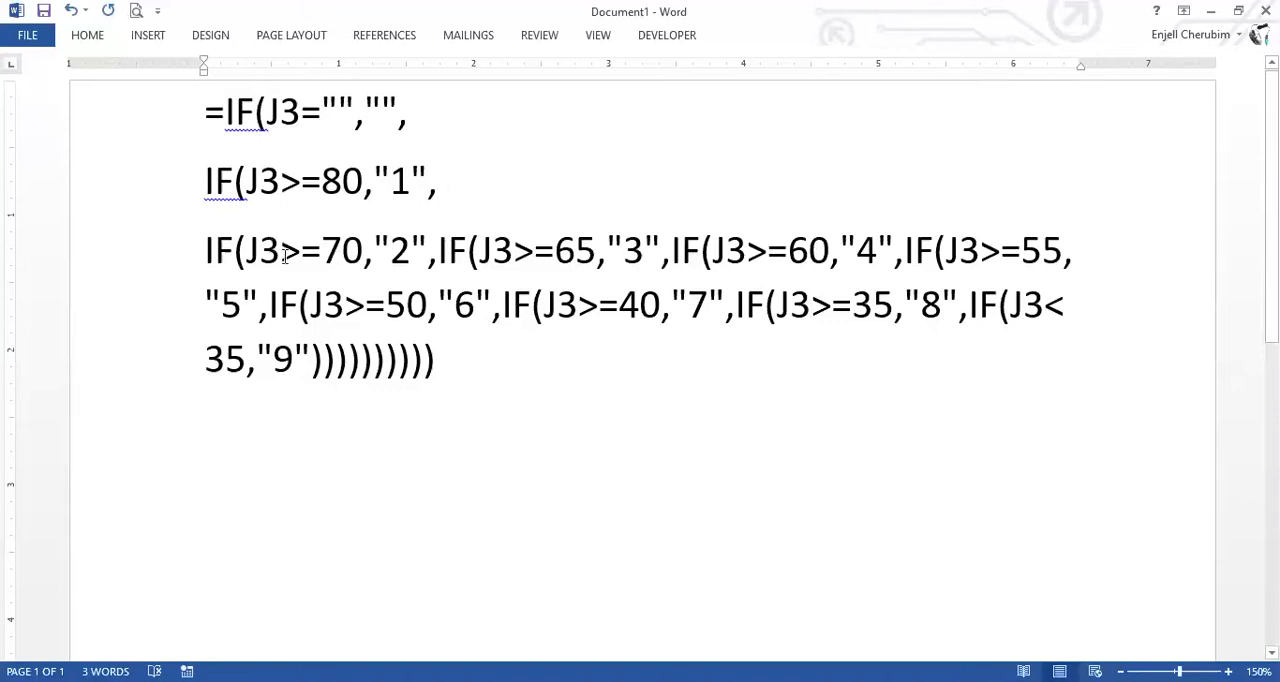
# Break the grade formula onto new lines after the conditions for grades "2", "3", "4", "5" and "6".
pyautogui.press('Down')
pyautogui.press('Return')
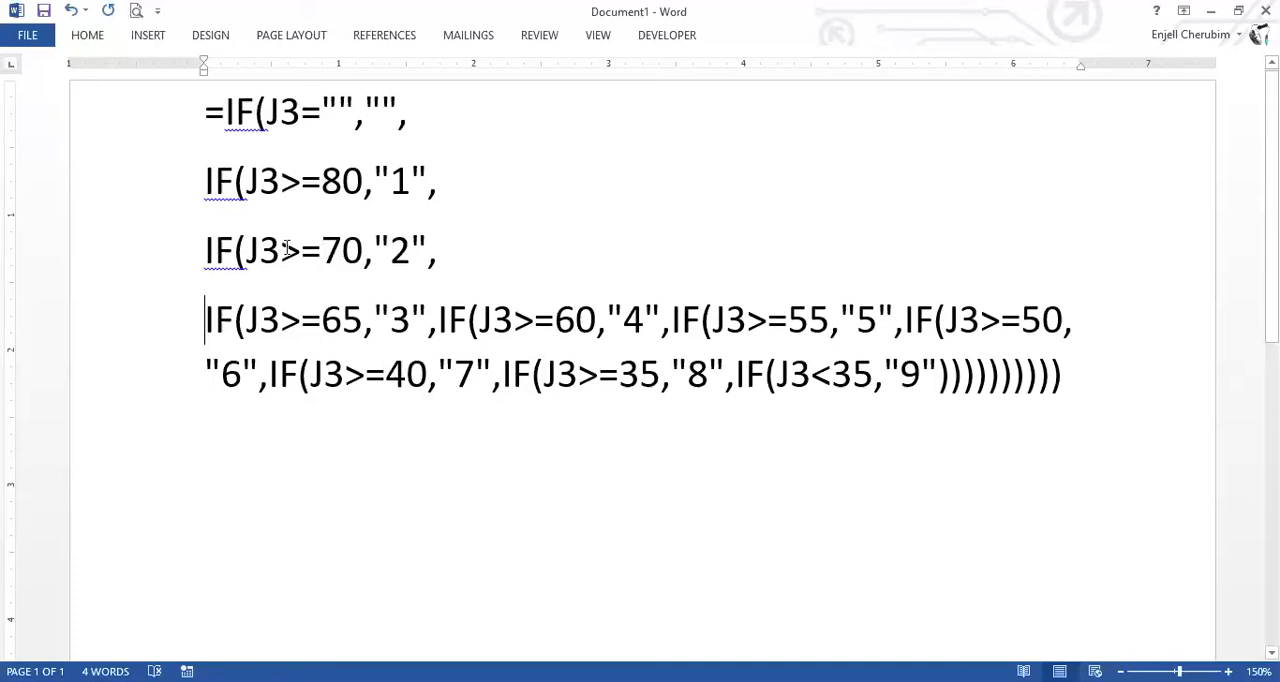
pyautogui.click(327, 257)
pyautogui.click(440, 320)
pyautogui.press('Return')
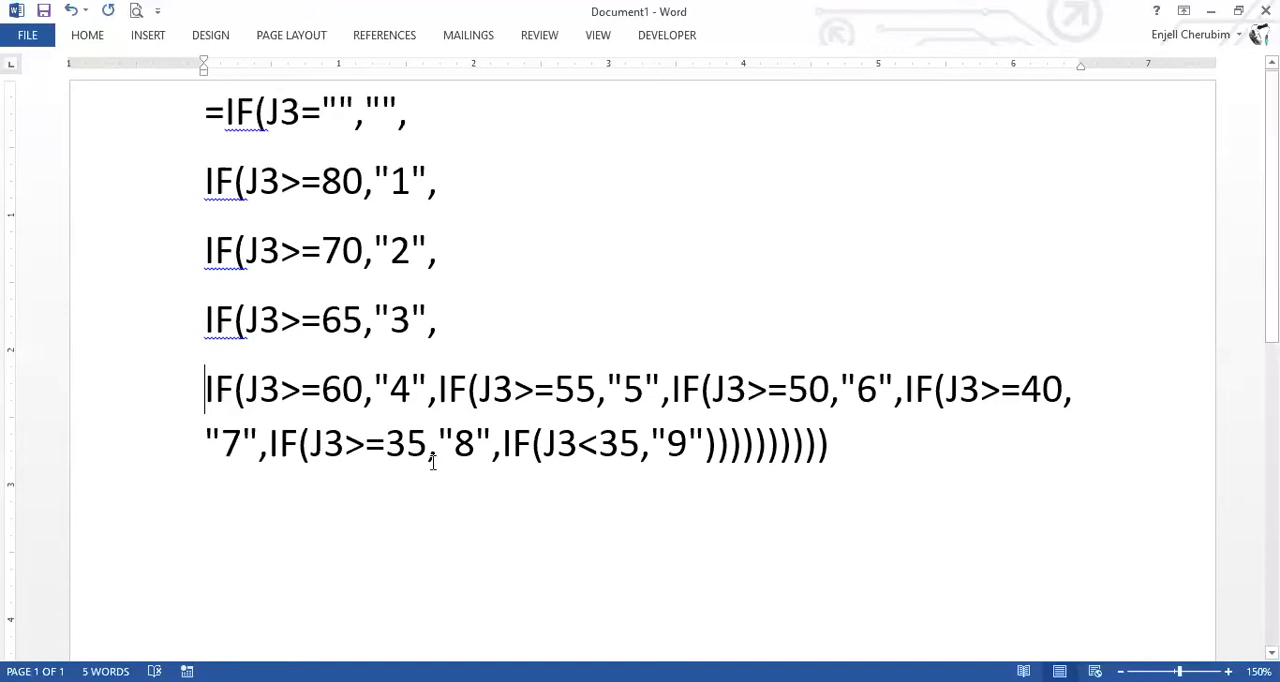
pyautogui.click(439, 390)
pyautogui.press('Return')
pyautogui.click(438, 458)
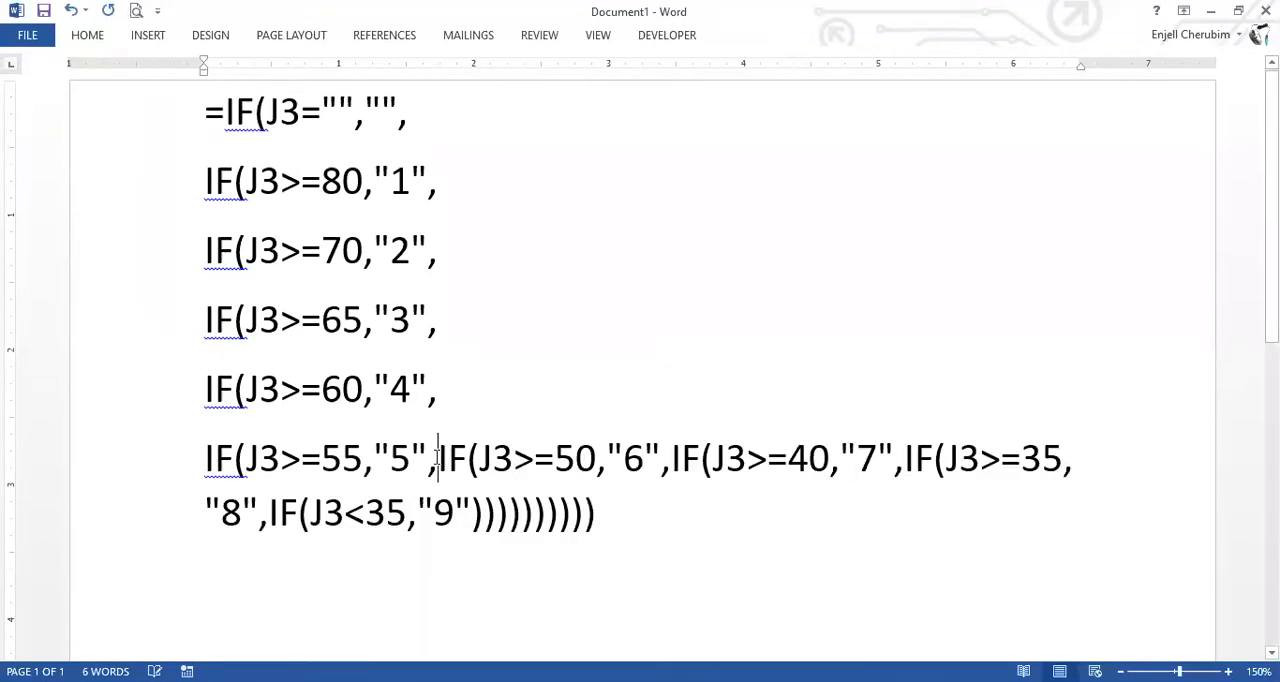
pyautogui.press('Return')
pyautogui.click(440, 526)
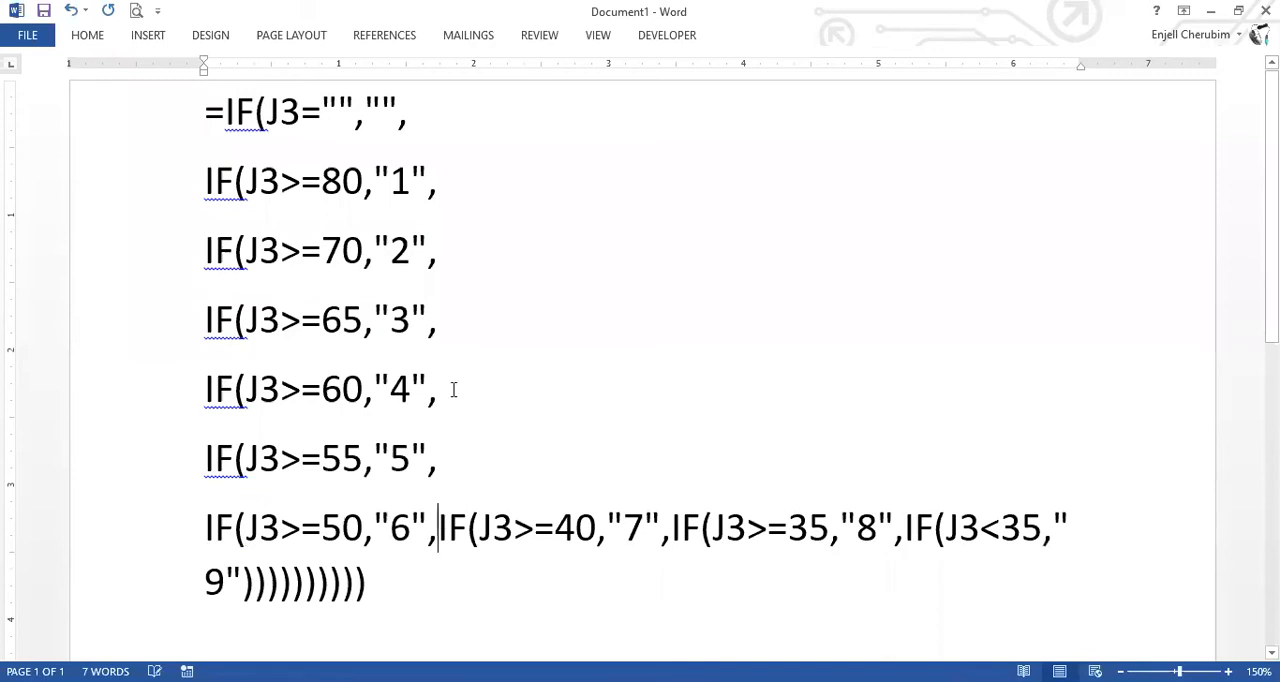
pyautogui.press('Return')
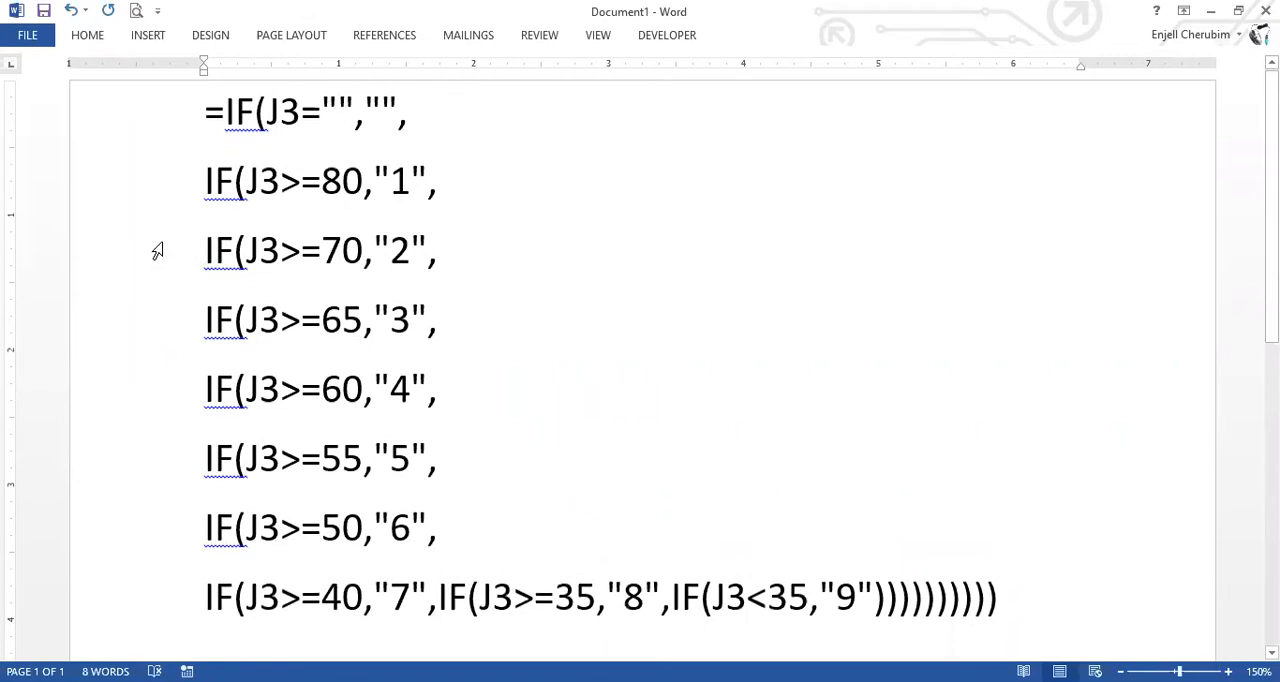
# Examine the grade formula line by line, from the blank test on J3 through the J3>=55 condition.
pyautogui.scroll(-4, 157, 252)
pyautogui.scroll(4, 157, 252)
pyautogui.moveTo(172, 127); pyautogui.dragTo(403, 114)
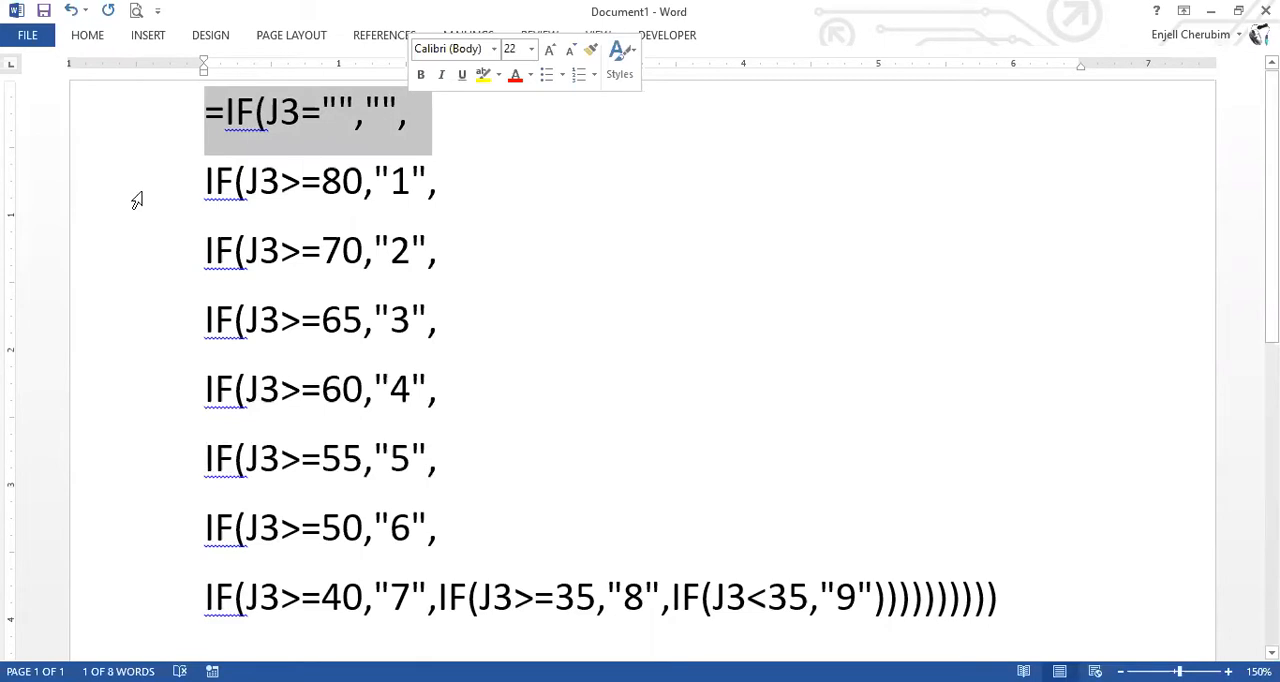
pyautogui.tripleClick(405, 183)
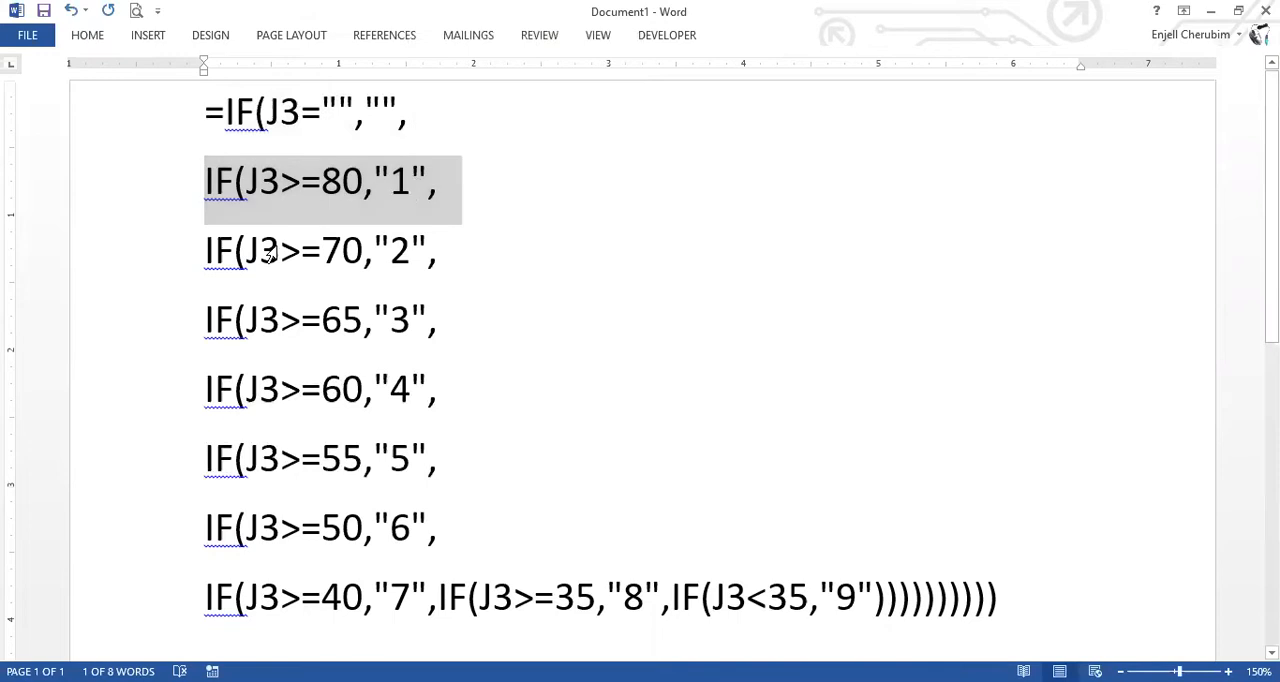
pyautogui.tripleClick(362, 253)
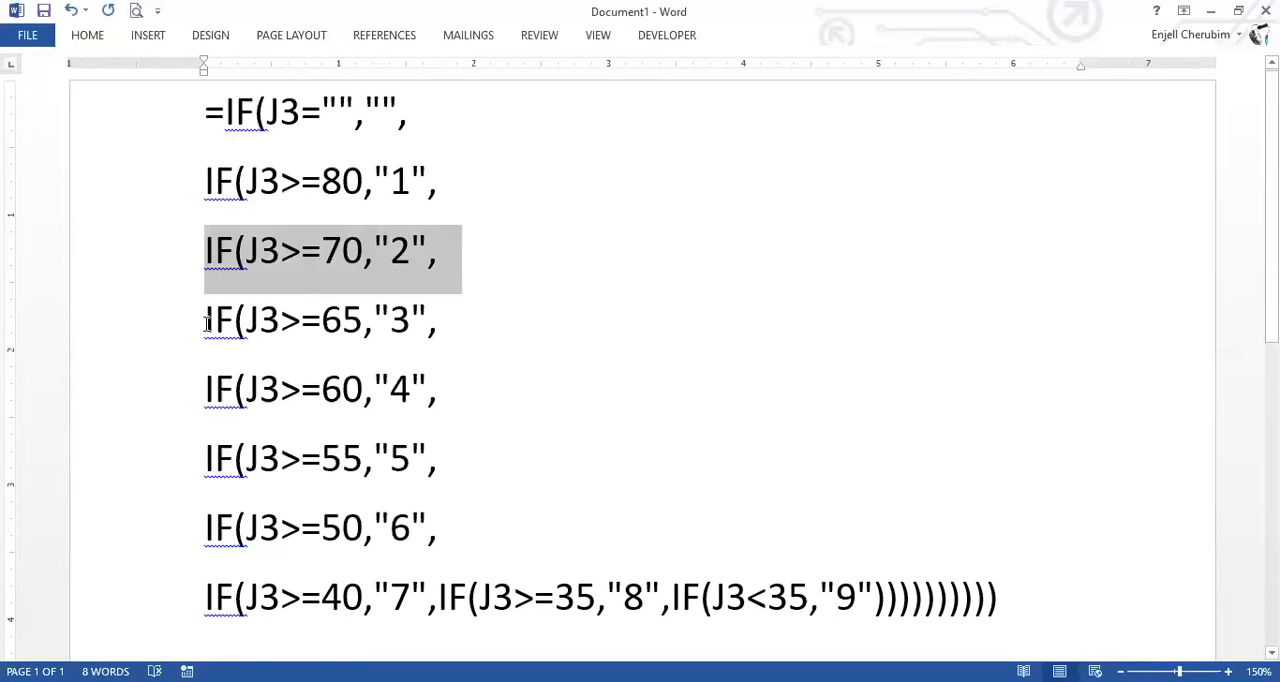
pyautogui.tripleClick(435, 306)
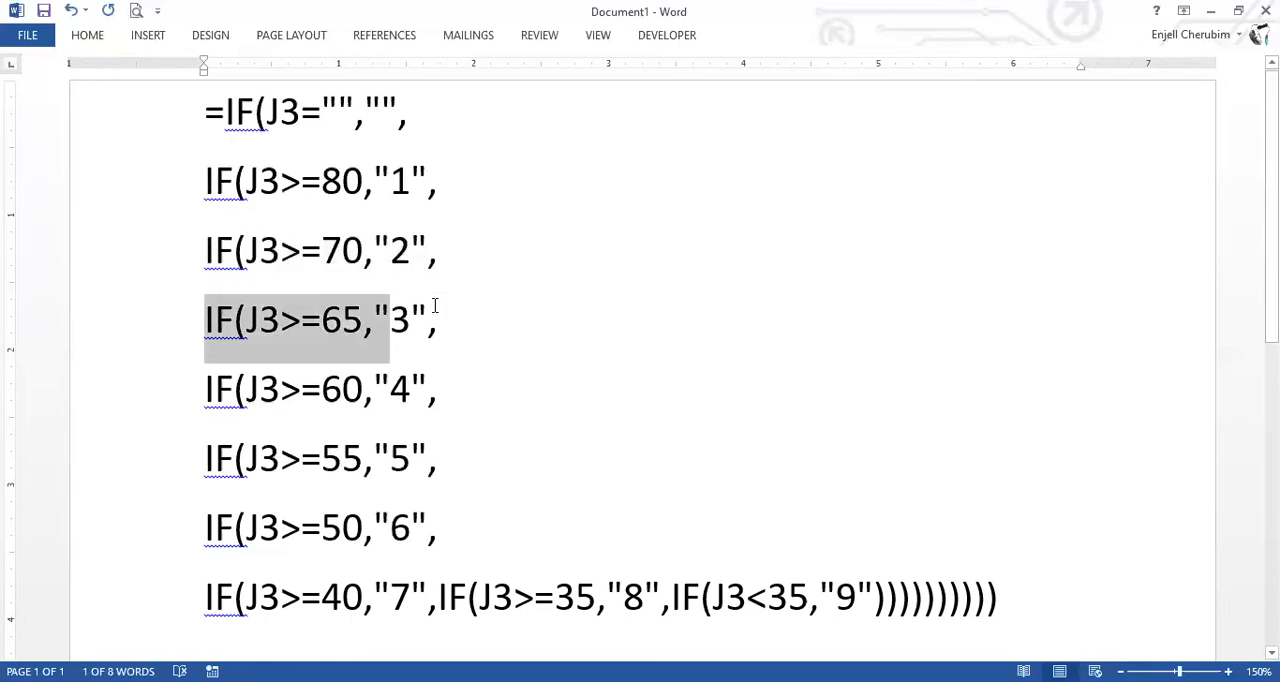
pyautogui.moveTo(205, 389); pyautogui.dragTo(407, 386)
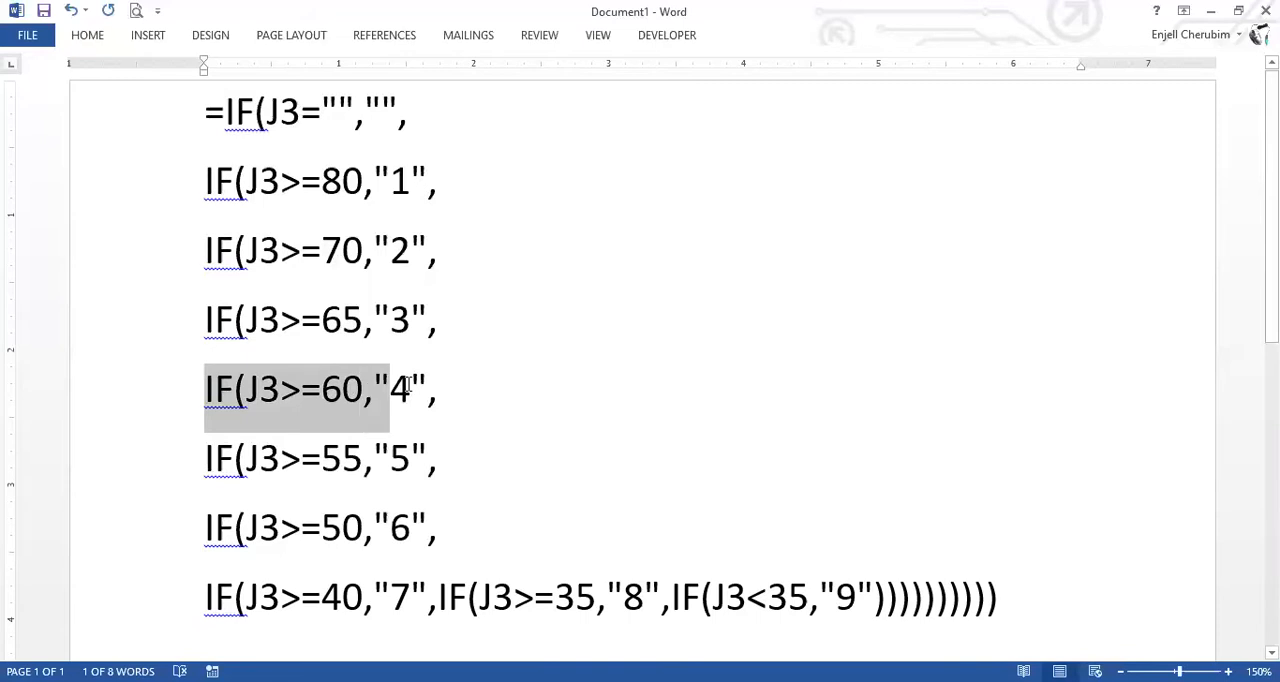
pyautogui.tripleClick(437, 456)
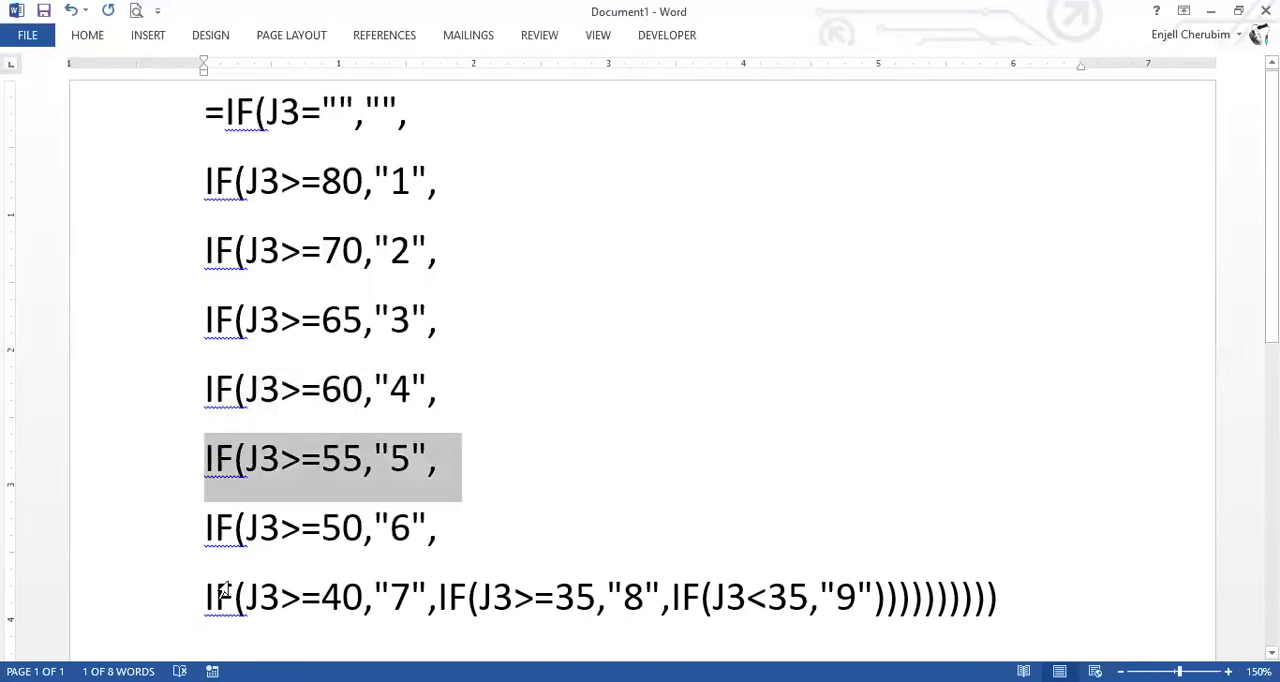
# Break the remaining formula onto new lines after the conditions for grades "7" and "8".
pyautogui.click(439, 593)
pyautogui.press('Return')
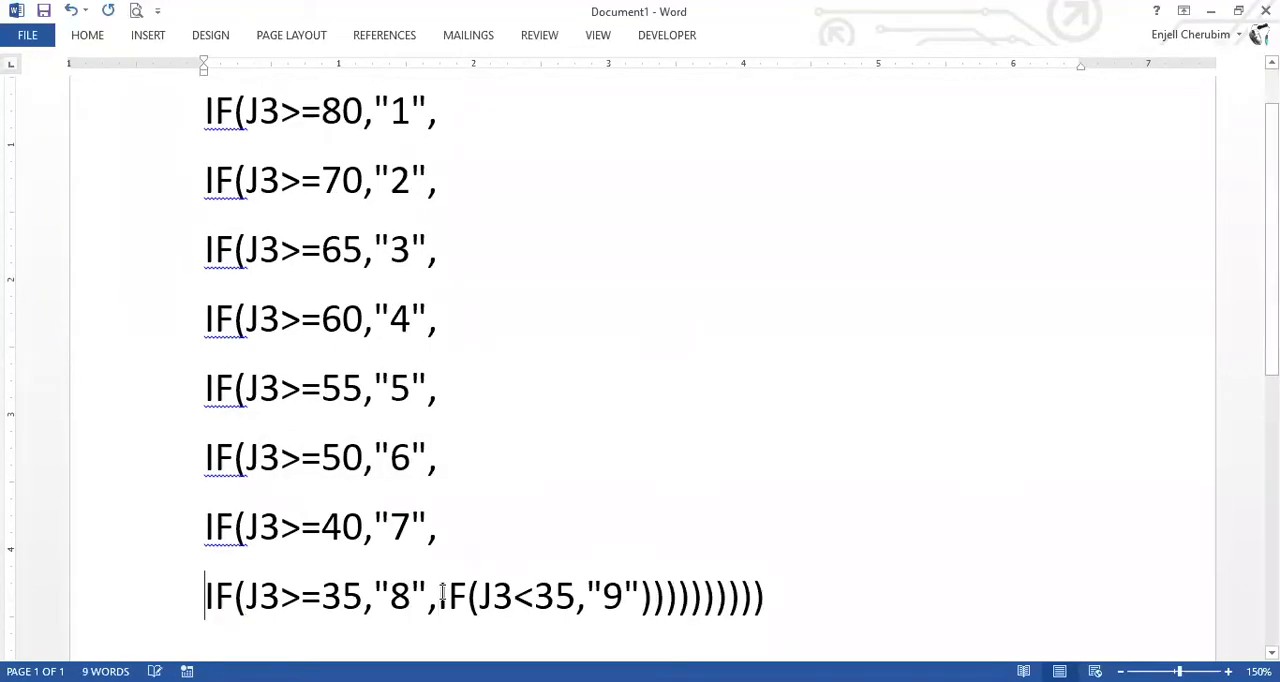
pyautogui.click(440, 593)
pyautogui.press('Return')
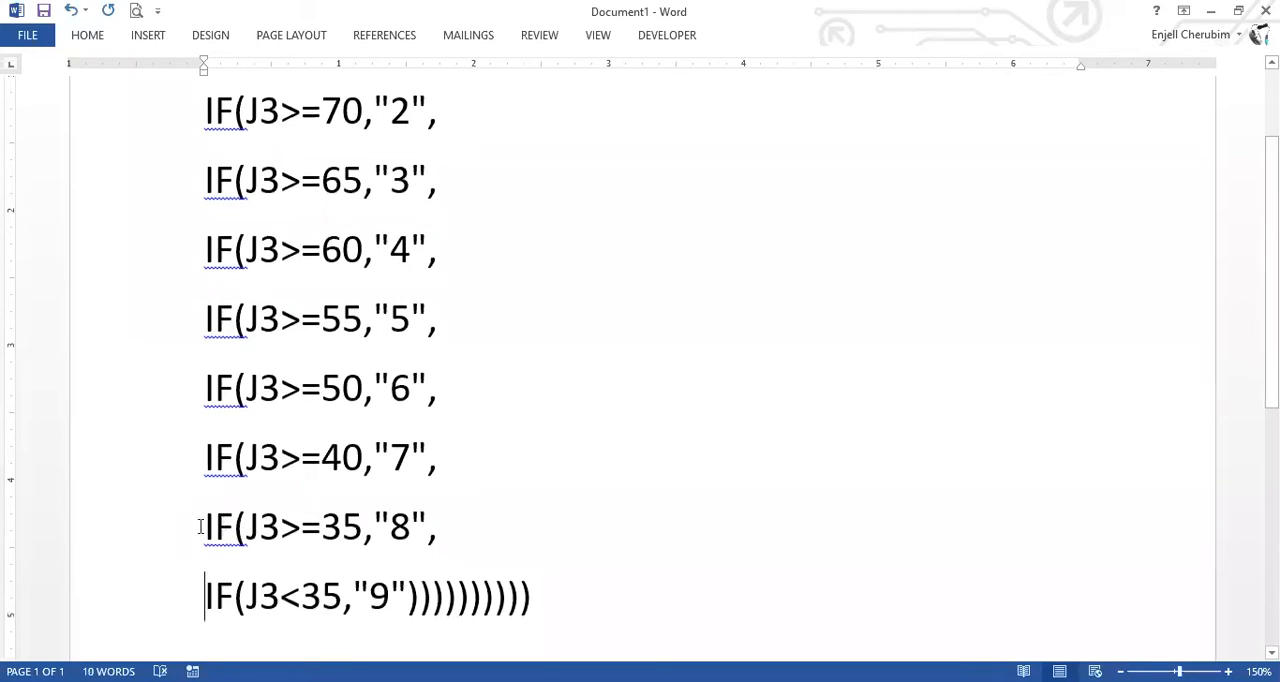
pyautogui.keyDown('shift'); pyautogui.click(309, 530); pyautogui.keyUp('shift')
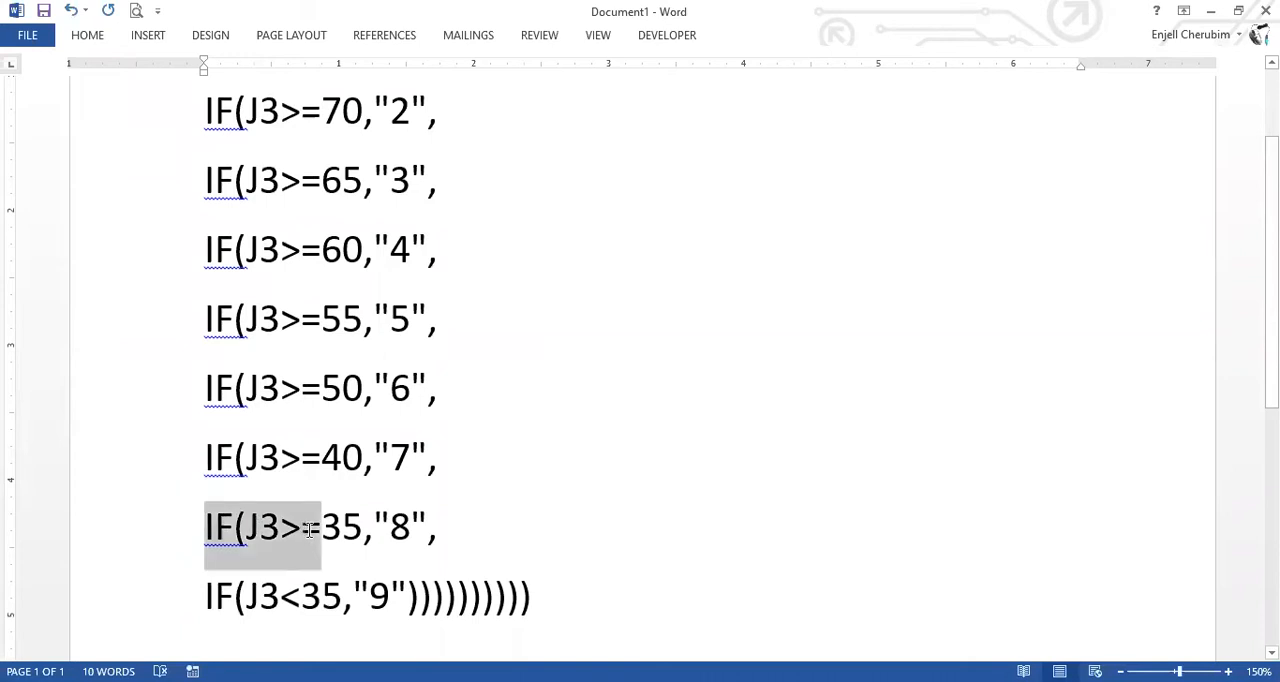
# Examine the last two grade conditions, J3>=35 for grade "8" and J3<35 for grade "9", and how they differ.
pyautogui.keyDown('shift'); pyautogui.click(423, 527); pyautogui.keyUp('shift')
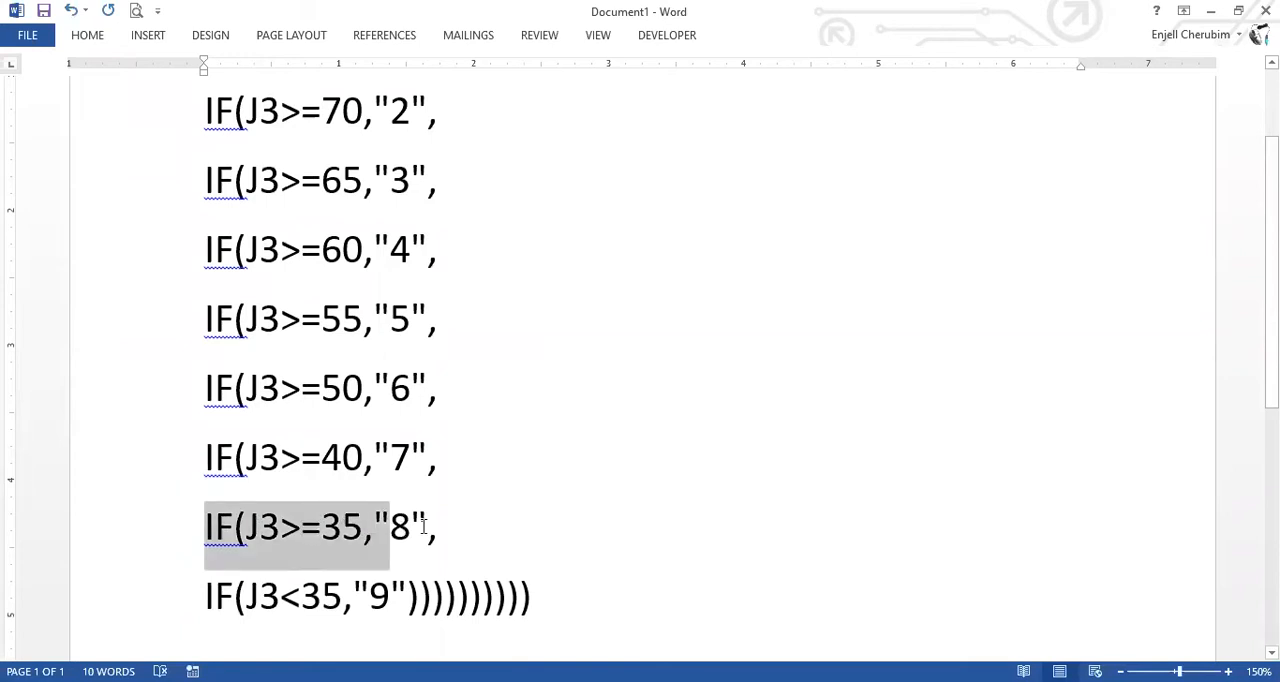
pyautogui.hotkey('shift', 'End')
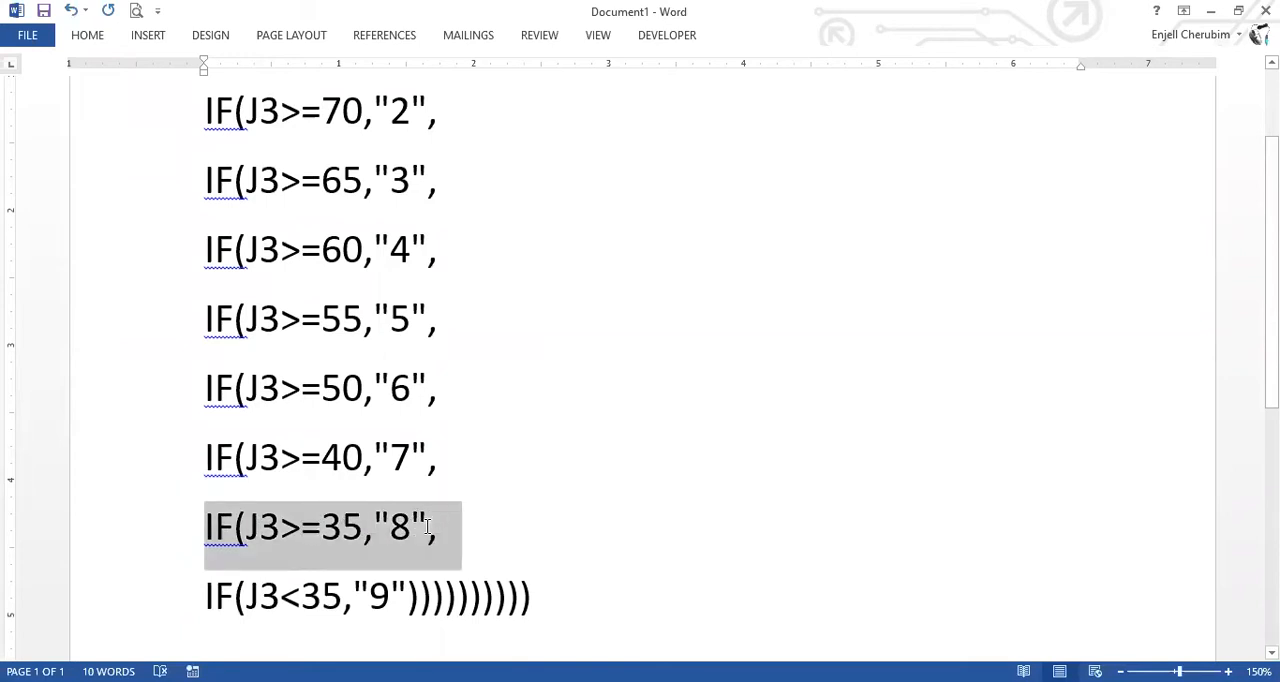
pyautogui.keyDown('shift'); pyautogui.click(428, 527); pyautogui.keyUp('shift')
pyautogui.keyDown('shift'); pyautogui.click(438, 527); pyautogui.keyUp('shift')
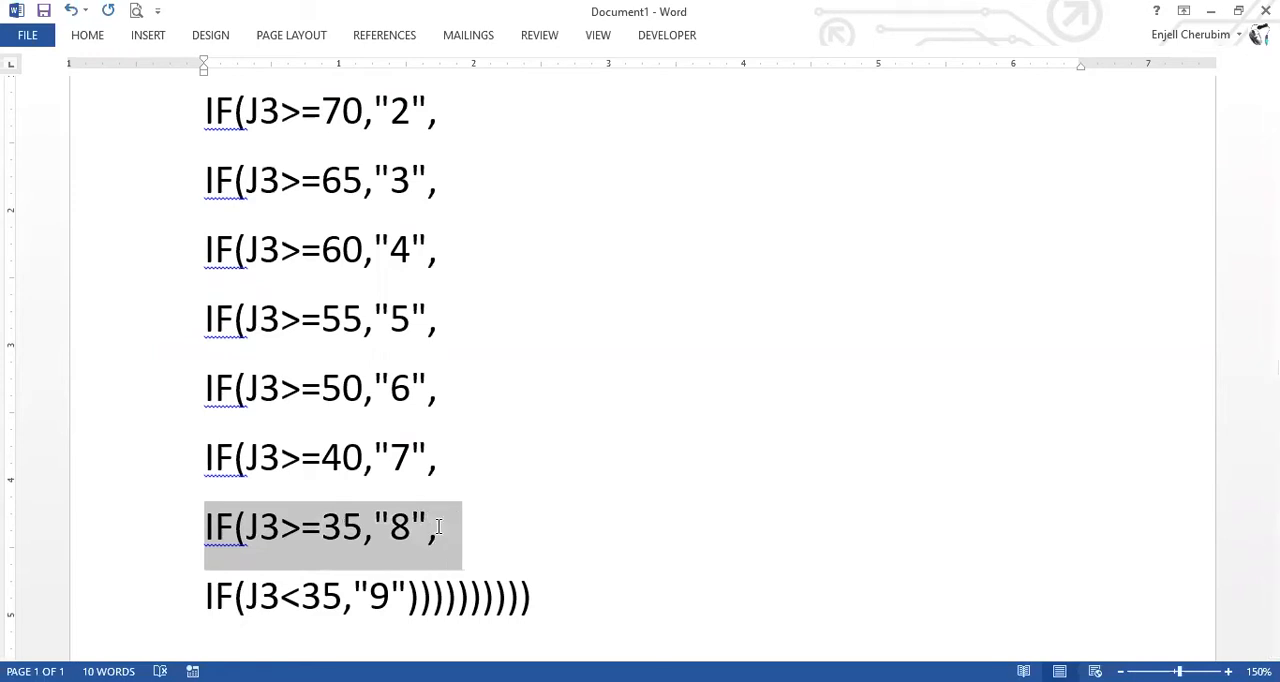
pyautogui.scroll(-2, 200, 393)
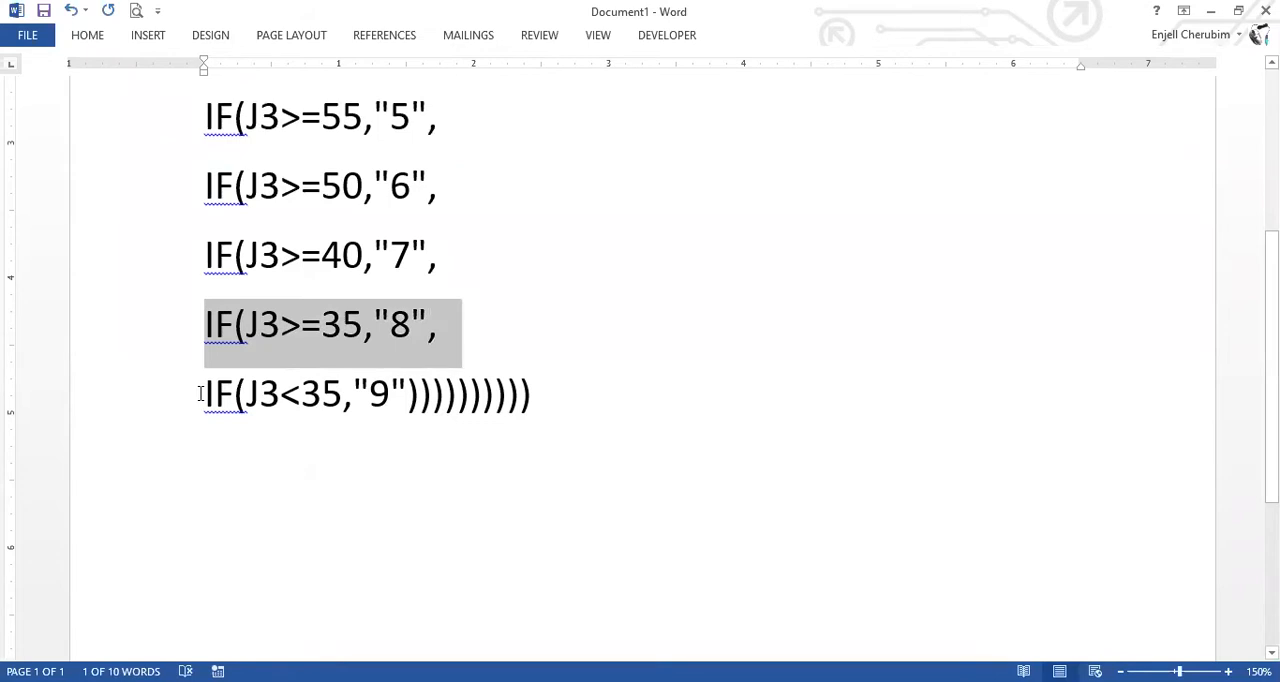
pyautogui.moveTo(205, 397); pyautogui.dragTo(274, 397)
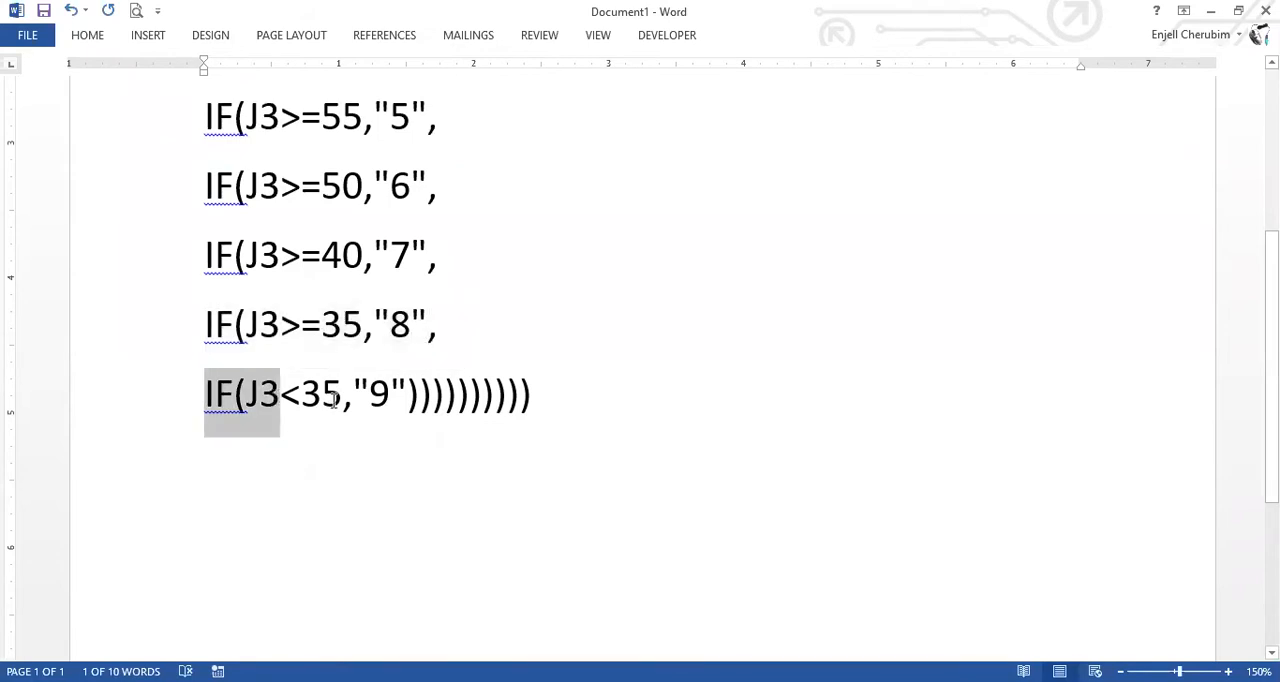
pyautogui.moveTo(335, 400); pyautogui.dragTo(404, 393)
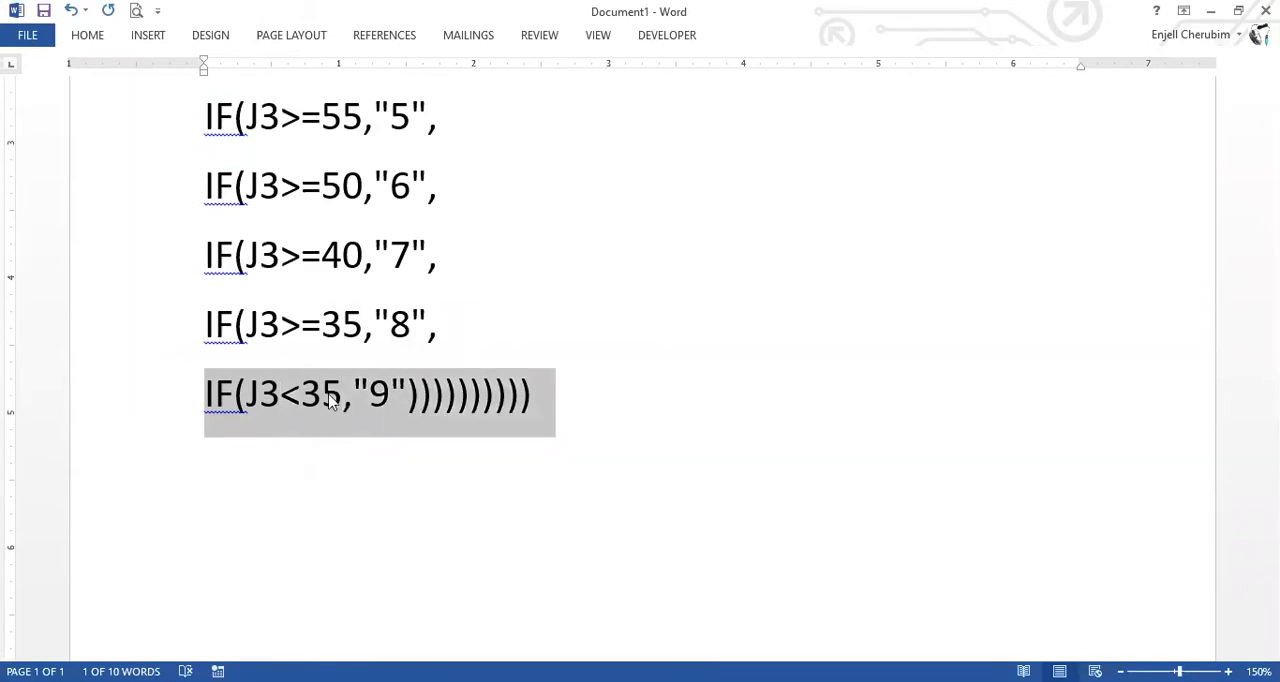
pyautogui.tripleClick(372, 325)
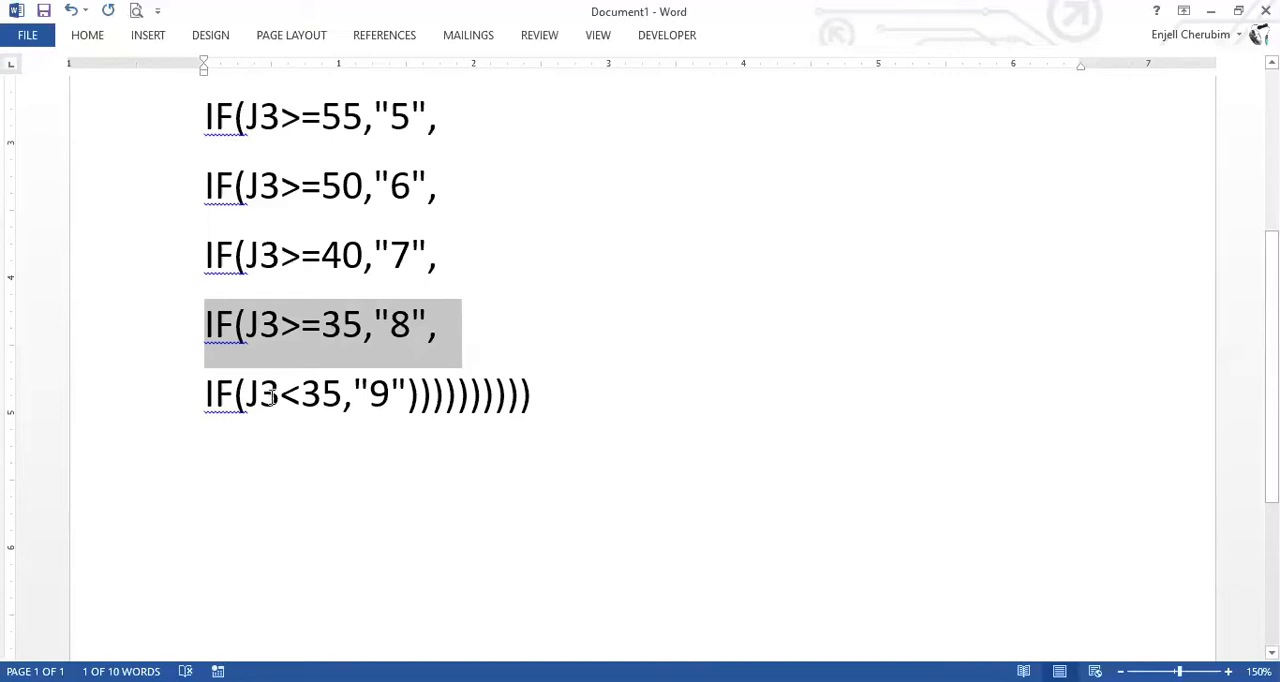
pyautogui.click(307, 395)
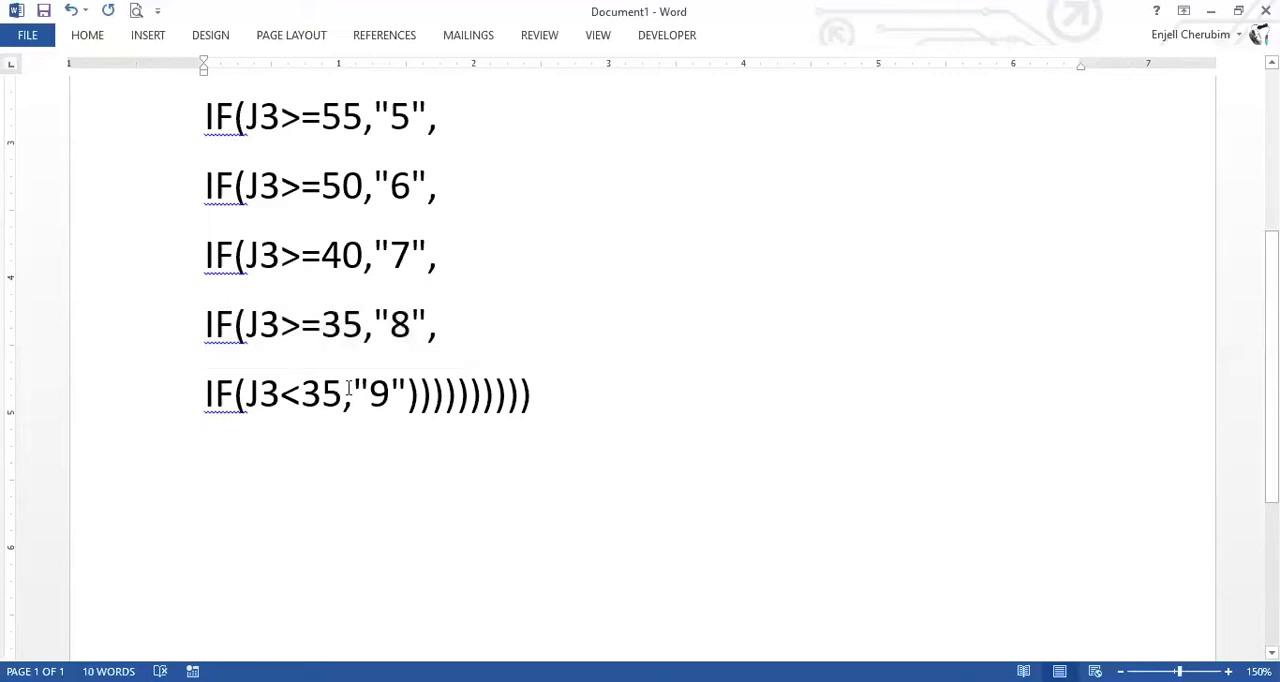
pyautogui.hotkey('shift', 'End')
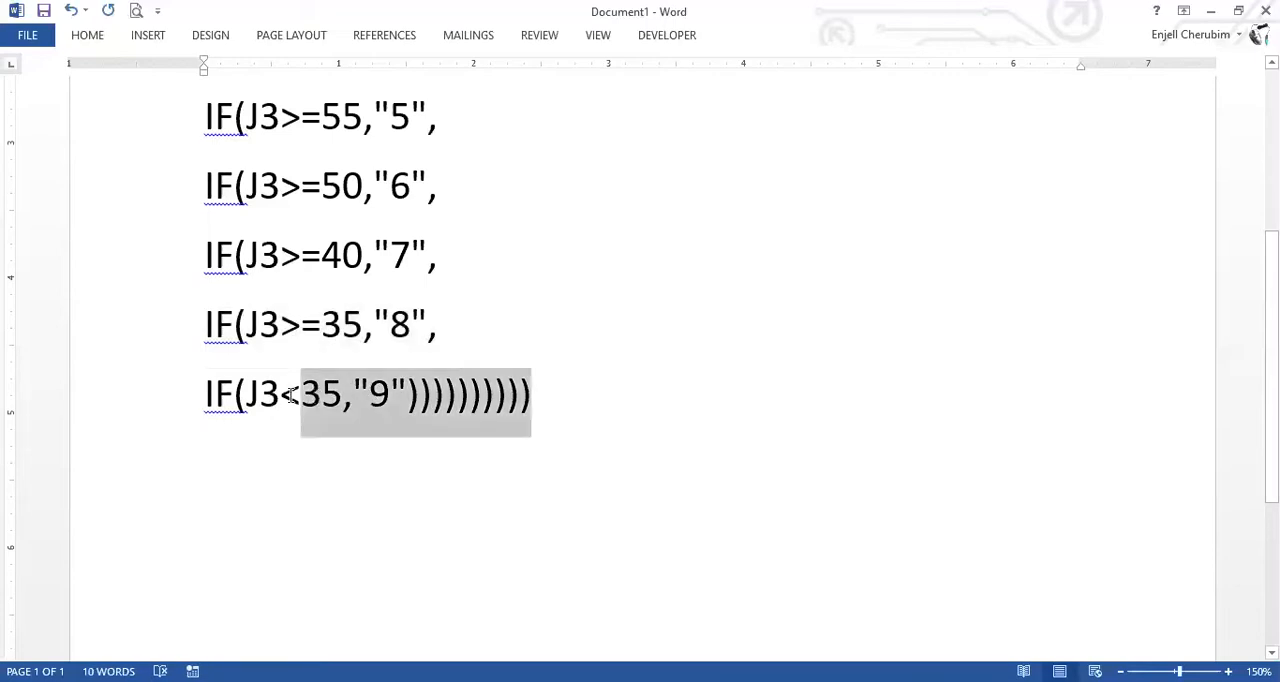
pyautogui.moveTo(291, 395); pyautogui.dragTo(290, 395)
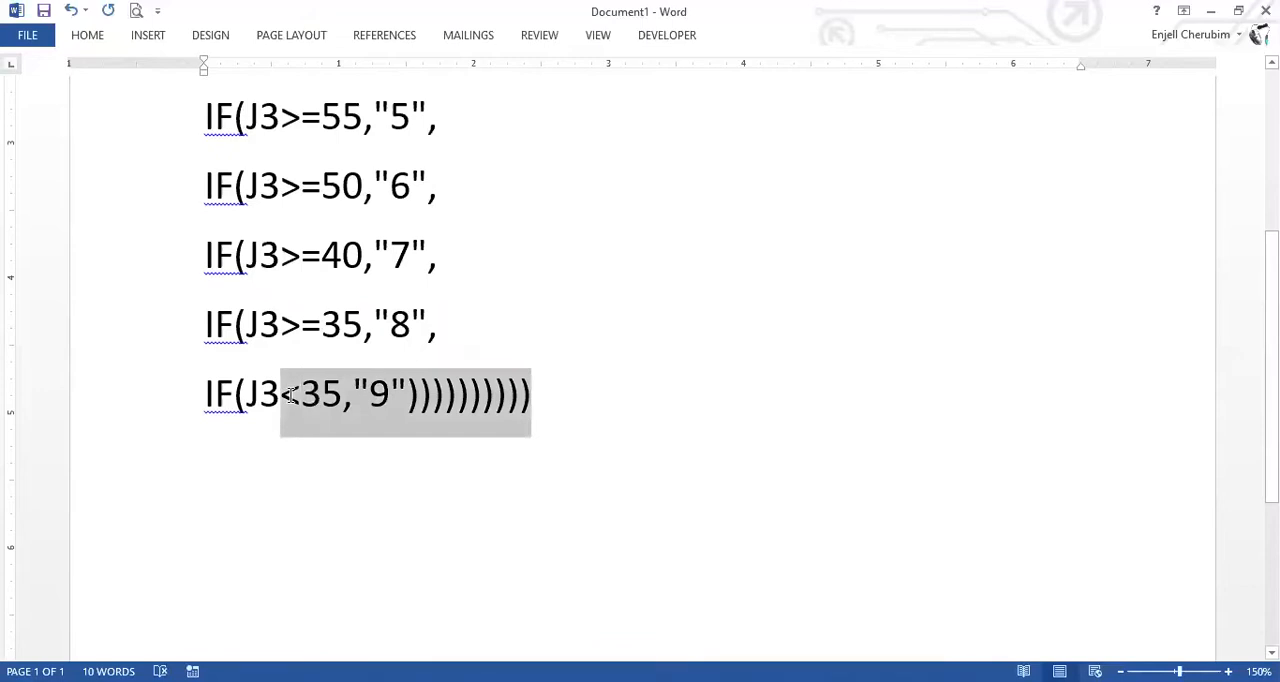
pyautogui.click(343, 325)
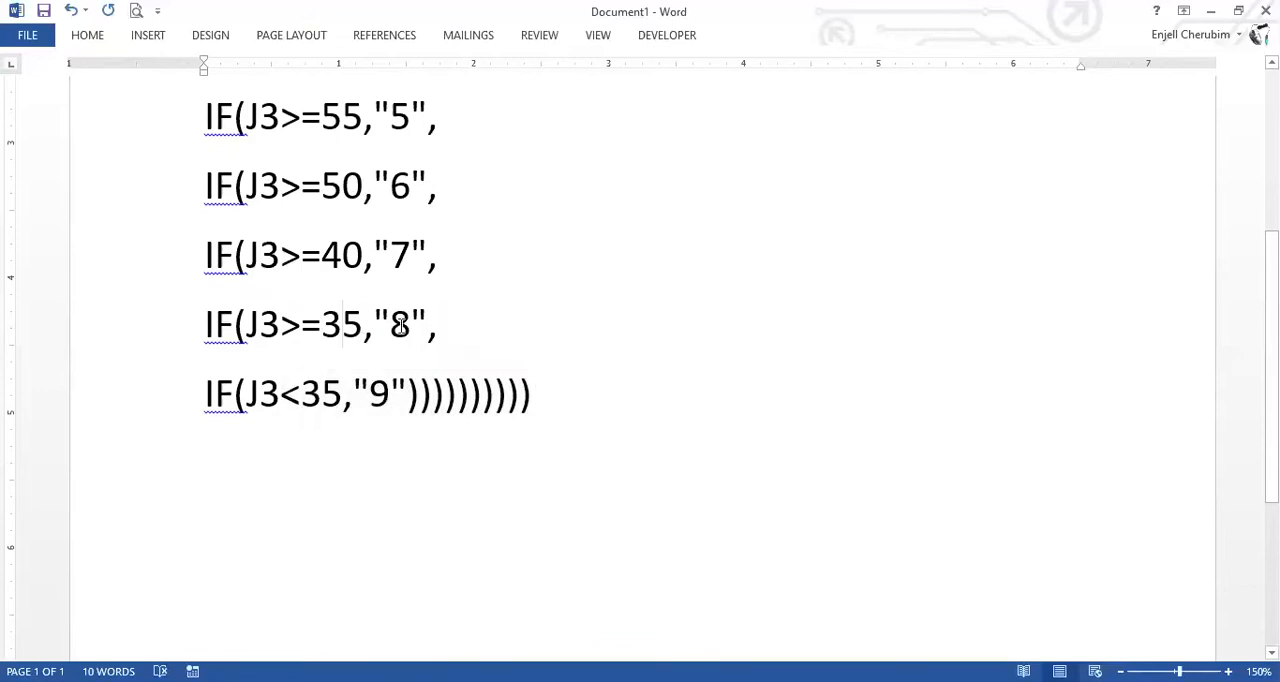
pyautogui.moveTo(362, 336); pyautogui.dragTo(262, 352)
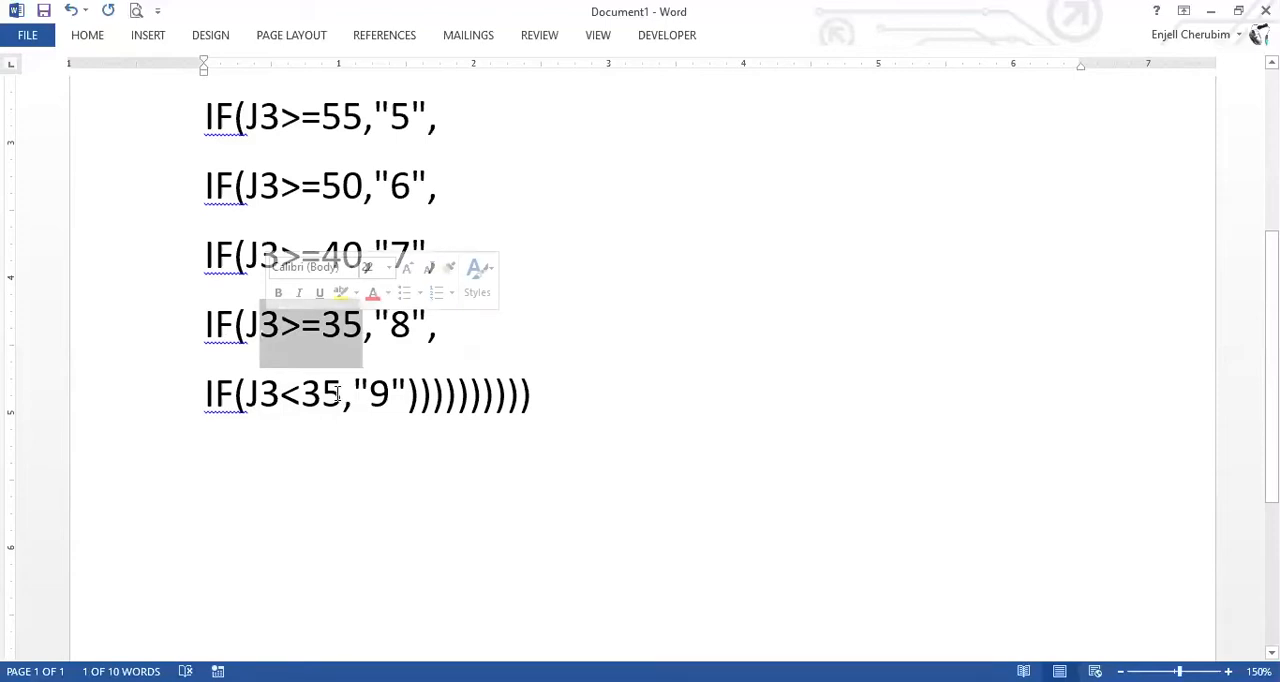
pyautogui.doubleClick(379, 397)
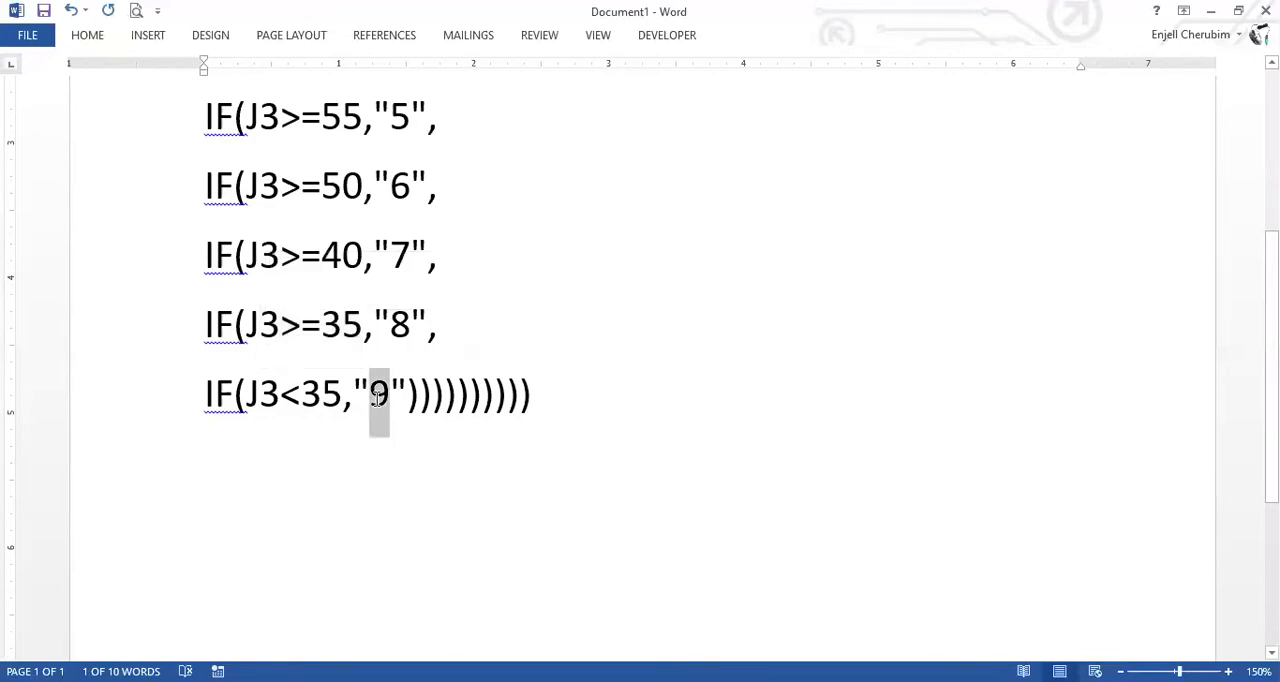
# Review the whole split formula from the blank test to the last line, comparing its IF openings with the closing brackets.
pyautogui.click(621, 219)
pyautogui.scroll(3, 227, 221)
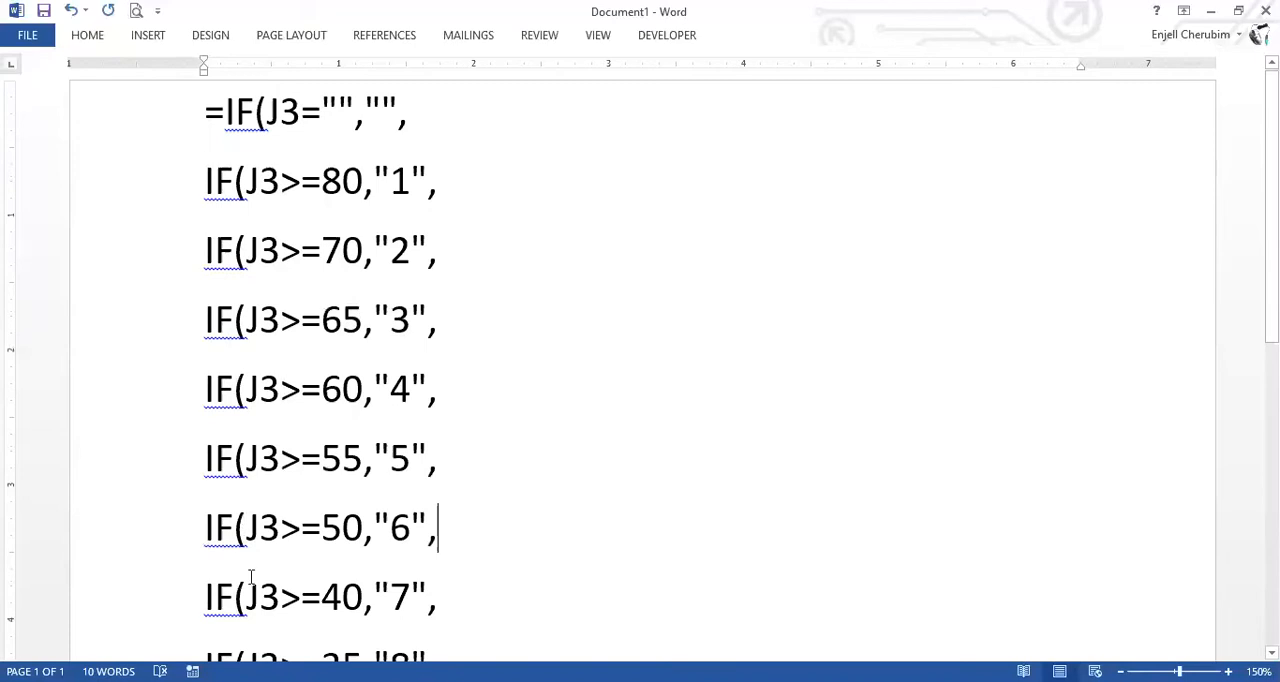
pyautogui.scroll(-2, 251, 576)
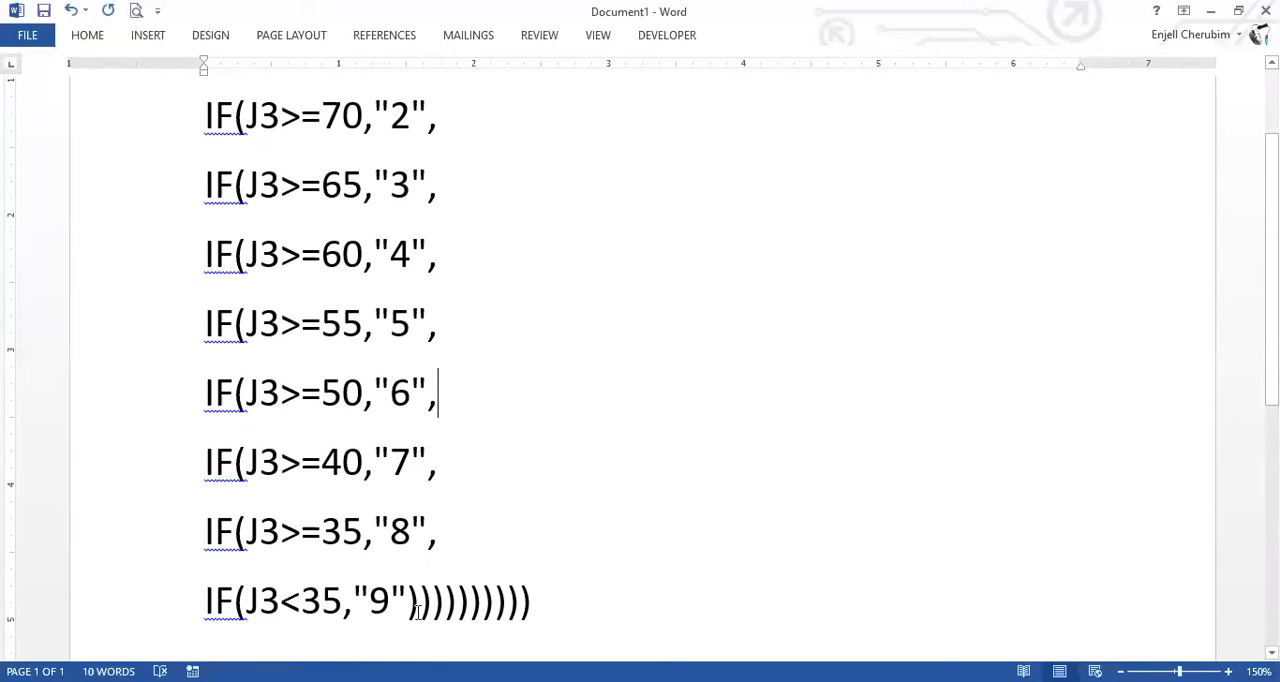
pyautogui.scroll(2, 489, 198)
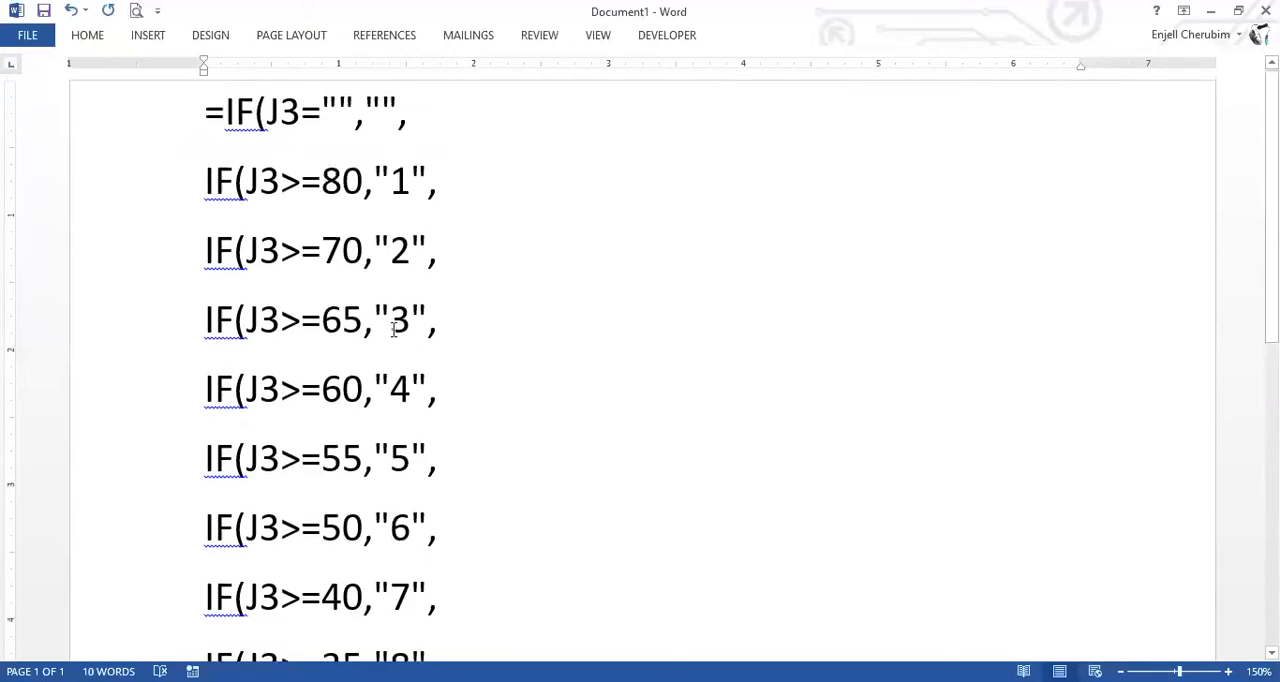
pyautogui.scroll(-2, 385, 316)
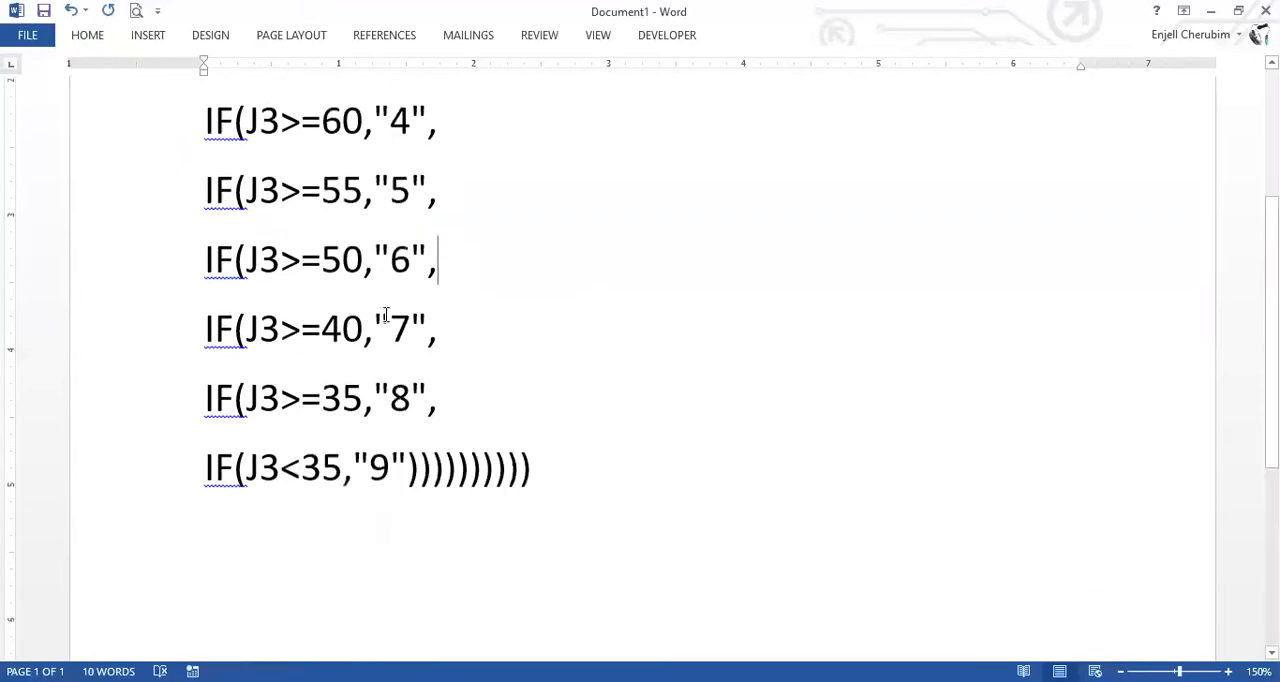
pyautogui.scroll(2, 385, 316)
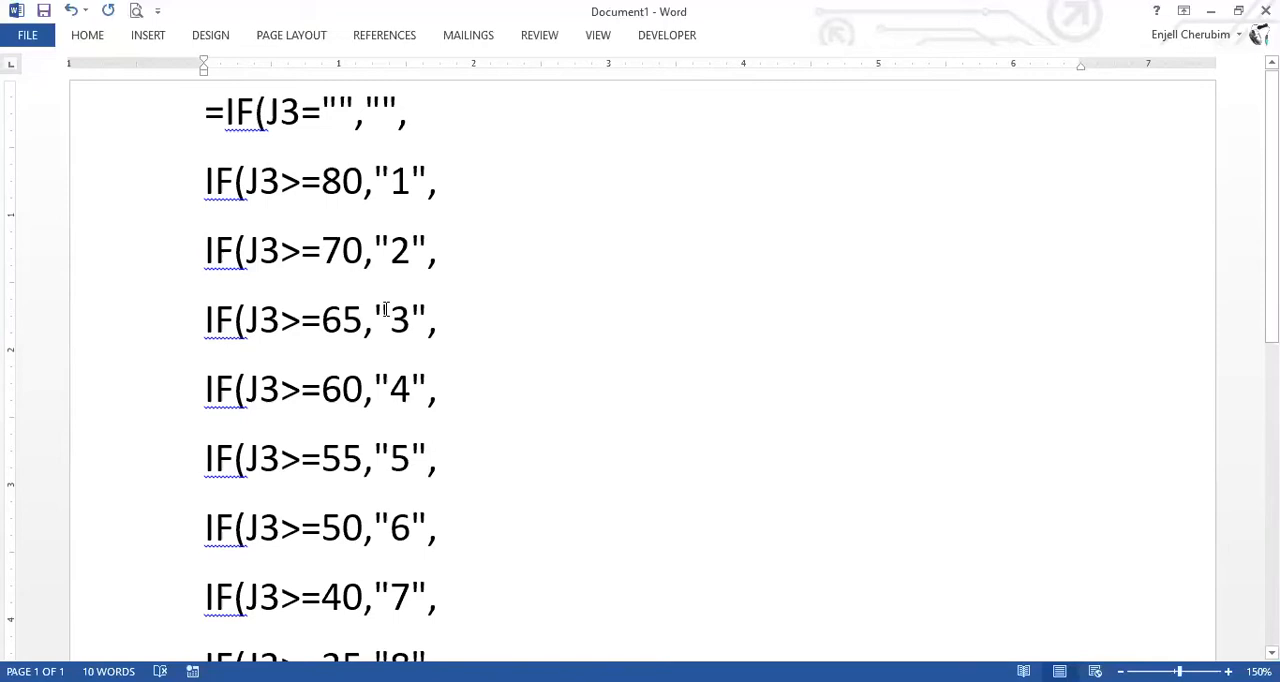
# Switch to the ZOOM SBA workbook in Excel and paste the copied nested IF grade formula into K3.
pyautogui.hotkey('alt', 'Tab')
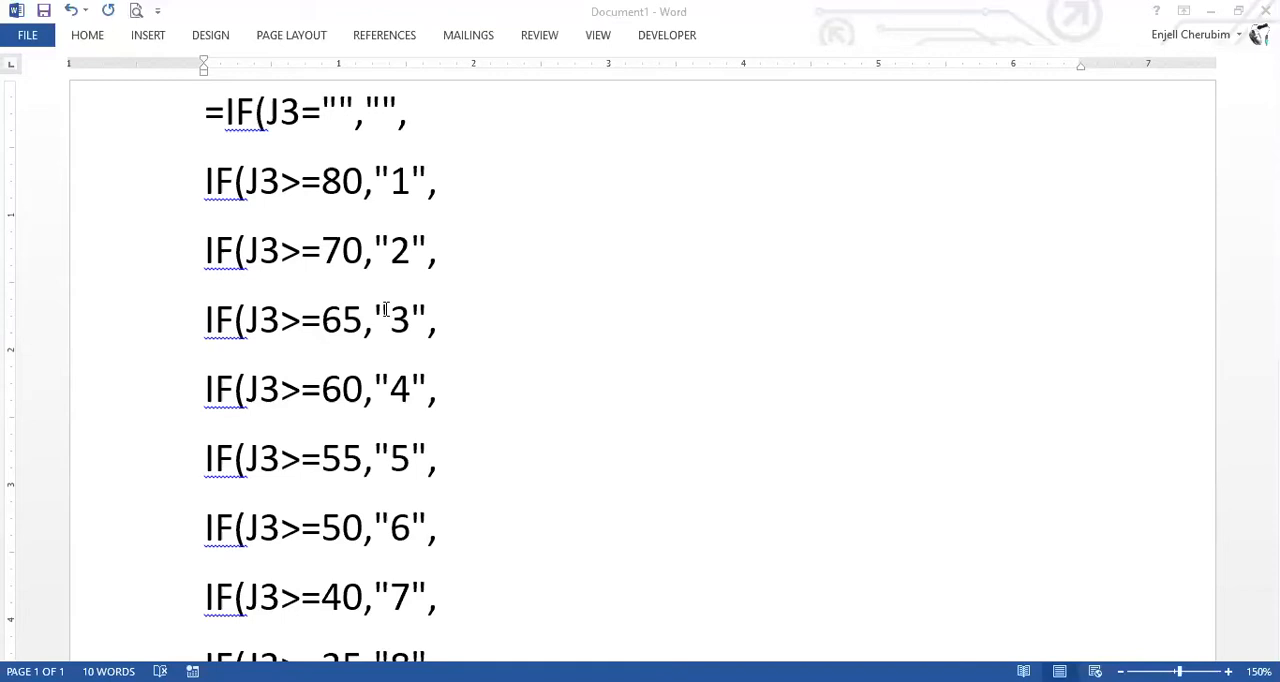
pyautogui.hotkey('alt', 'Tab')
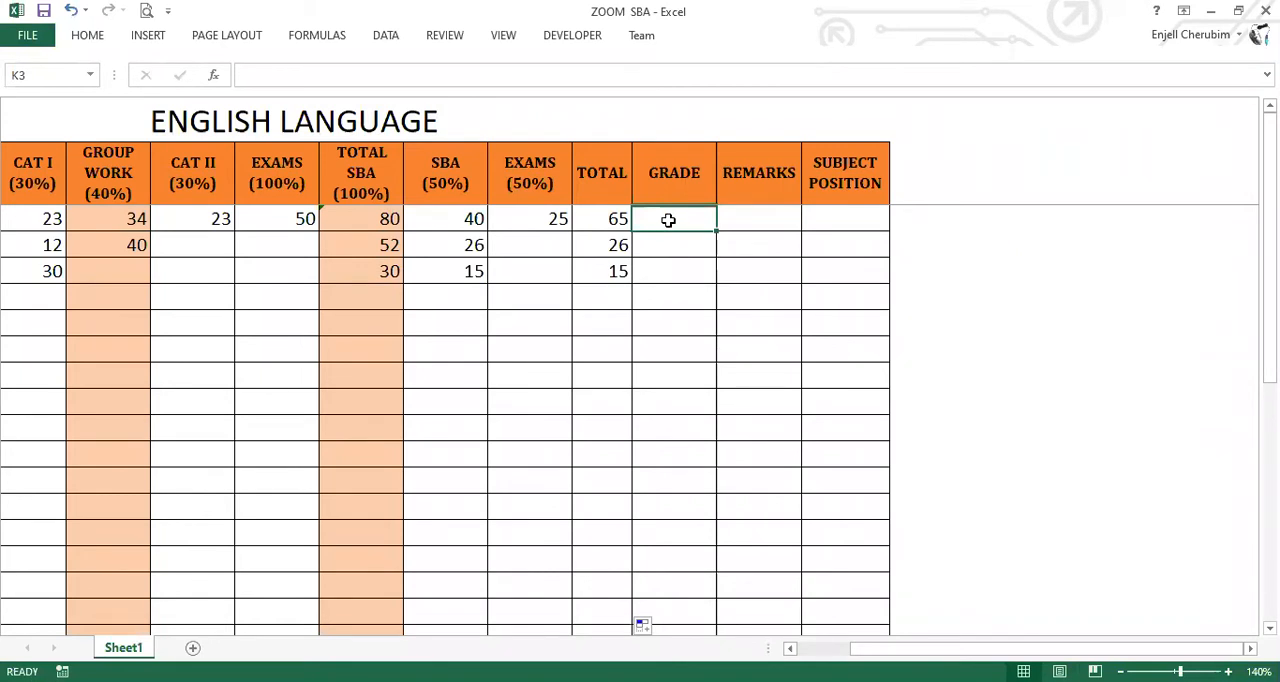
pyautogui.click(283, 75)
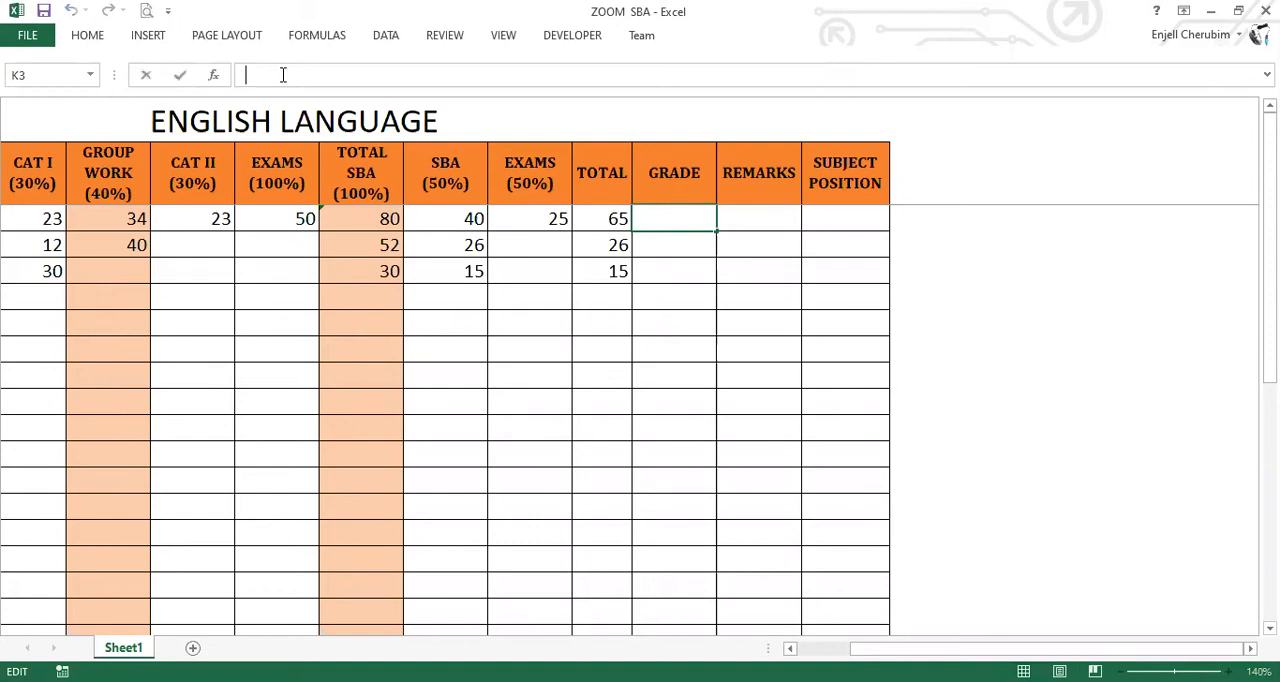
pyautogui.write('=IF(J3="","",IF(J3>=80,"1",IF(J3>=70,"2",IF(J3>=65,"3",IF(J3>=60,"4",IF(J3>=55,"5",IF(J3>=50,"6",IF(J3>=40,"7",IF(J3>=35,"8",IF(J3<35,"9"))))))))))')
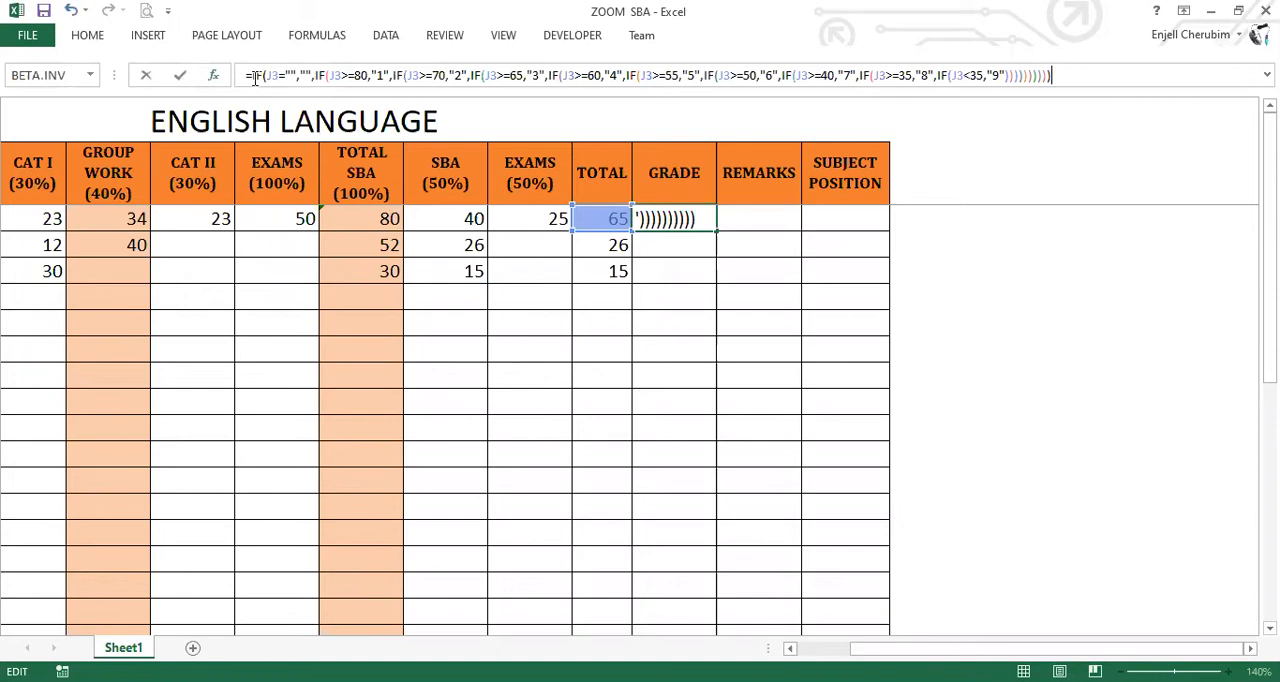
# Examine the pasted formula in K3 condition by condition, from the blank test on J3 to the closing brackets.
pyautogui.doubleClick(275, 77)
pyautogui.moveTo(292, 77); pyautogui.dragTo(312, 77)
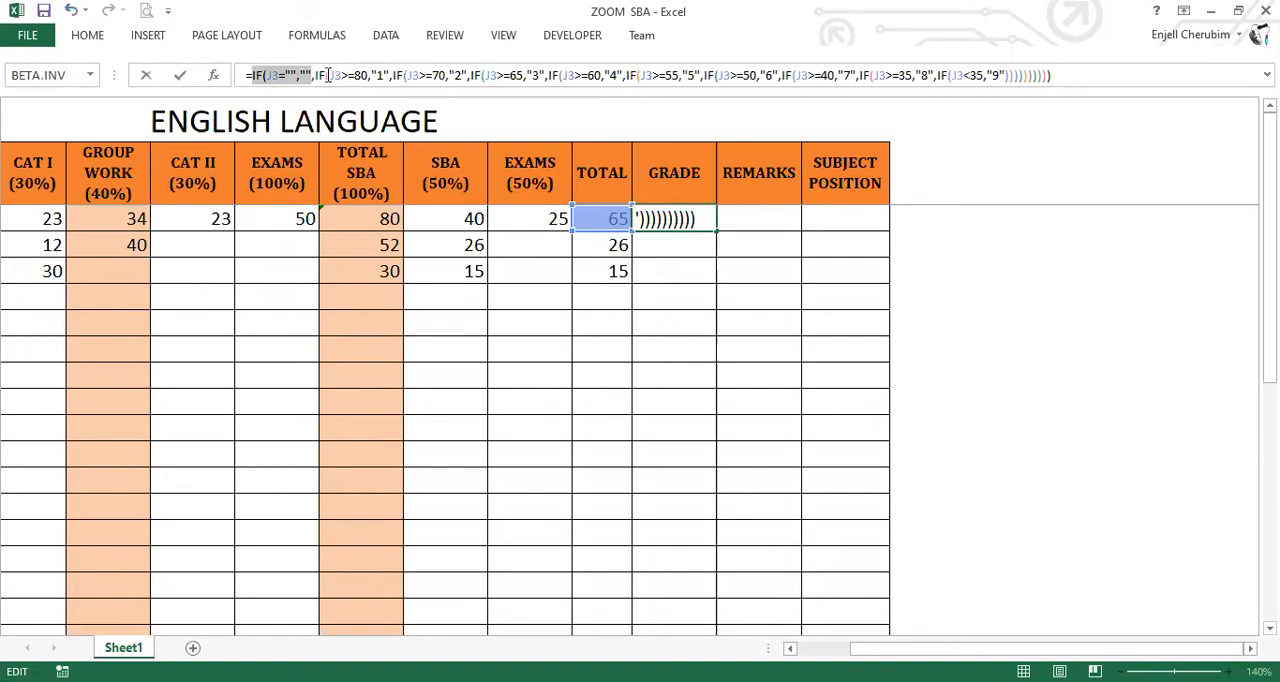
pyautogui.keyDown('shift'); pyautogui.click(349, 77); pyautogui.keyUp('shift')
pyautogui.keyDown('shift'); pyautogui.click(365, 79); pyautogui.keyUp('shift')
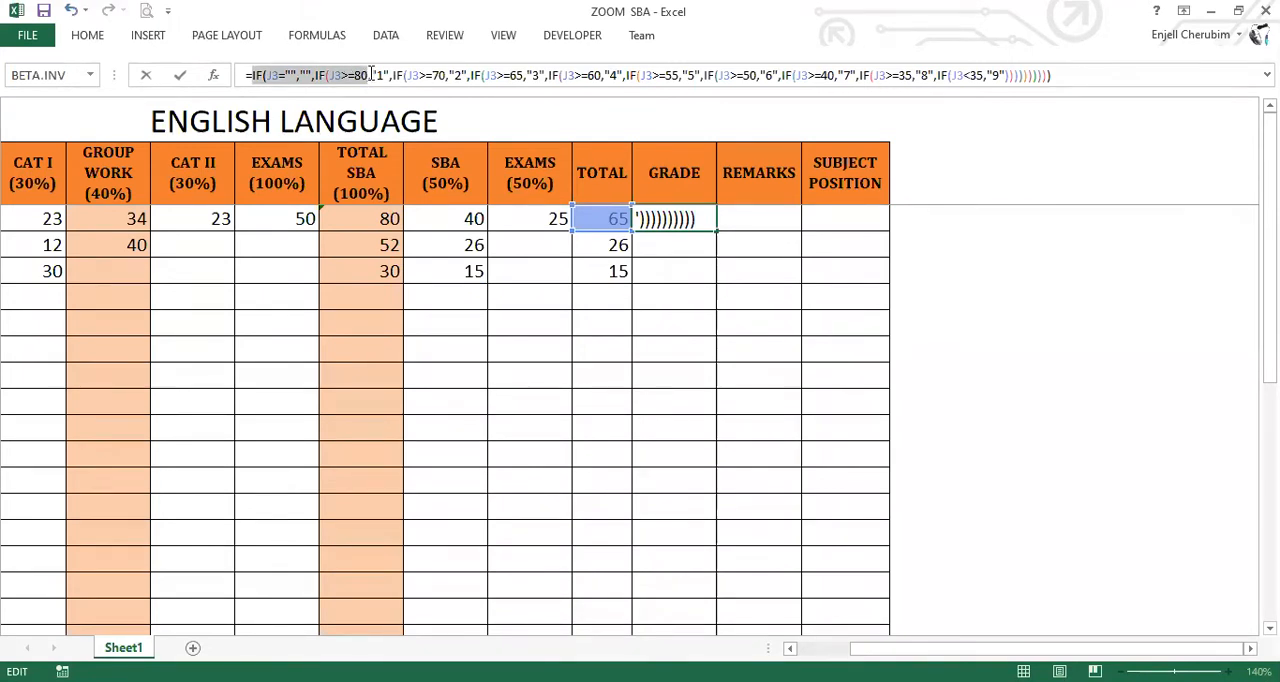
pyautogui.moveTo(372, 74); pyautogui.dragTo(524, 77)
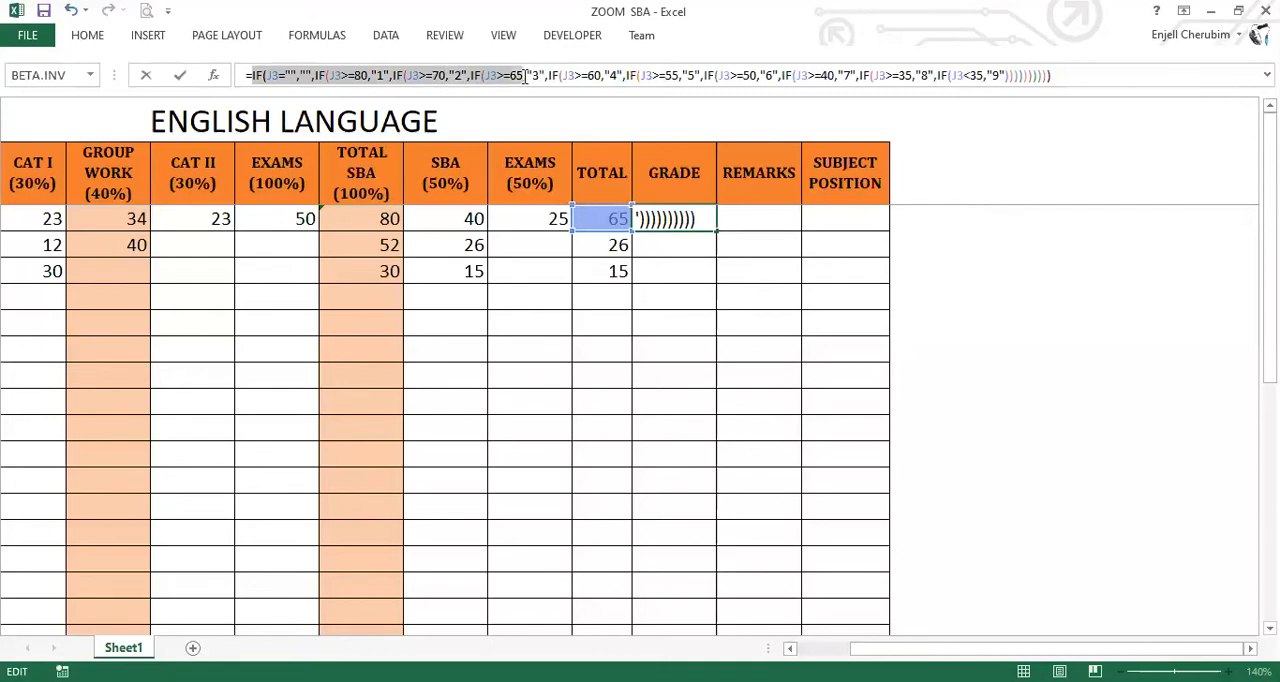
pyautogui.moveTo(524, 77); pyautogui.dragTo(1063, 75)
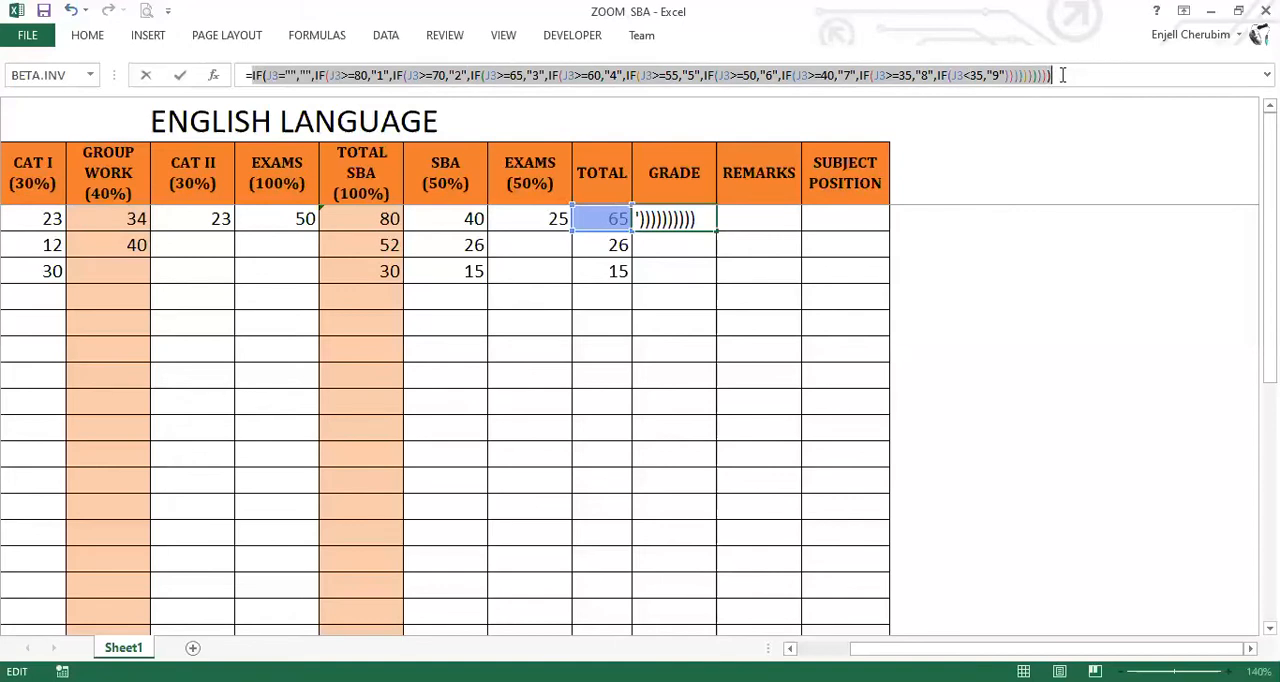
pyautogui.click(1063, 73)
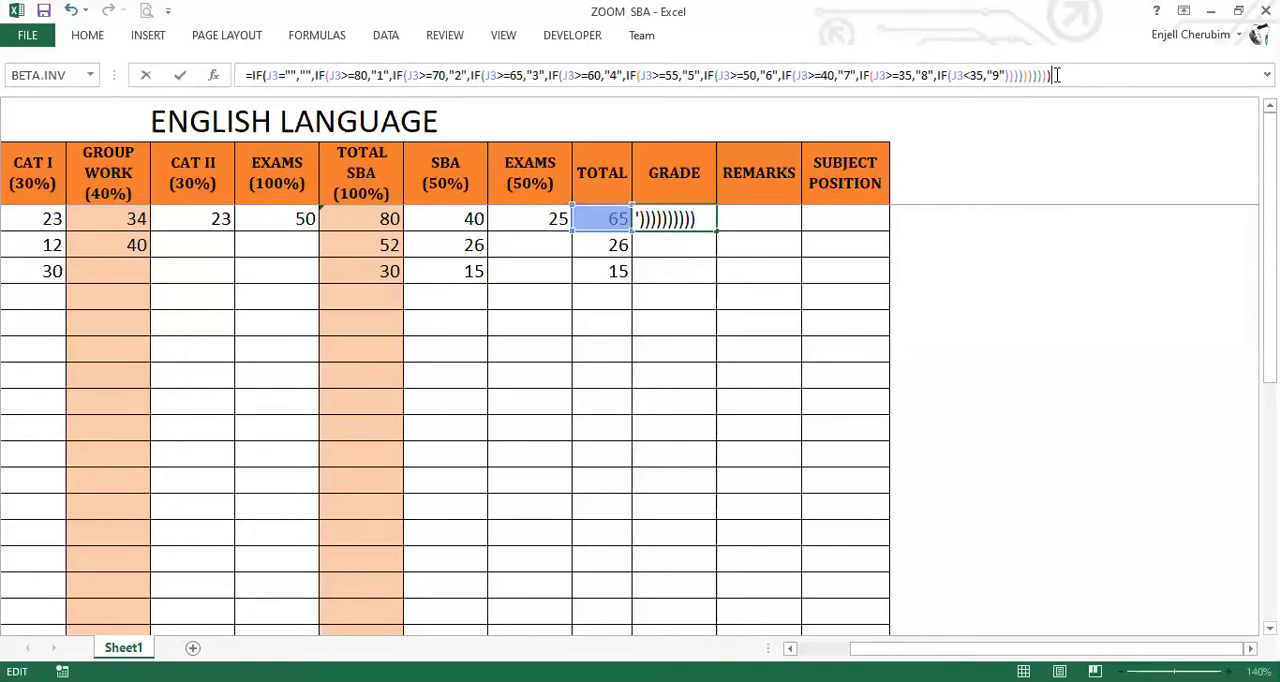
pyautogui.moveTo(1074, 75); pyautogui.dragTo(1008, 77)
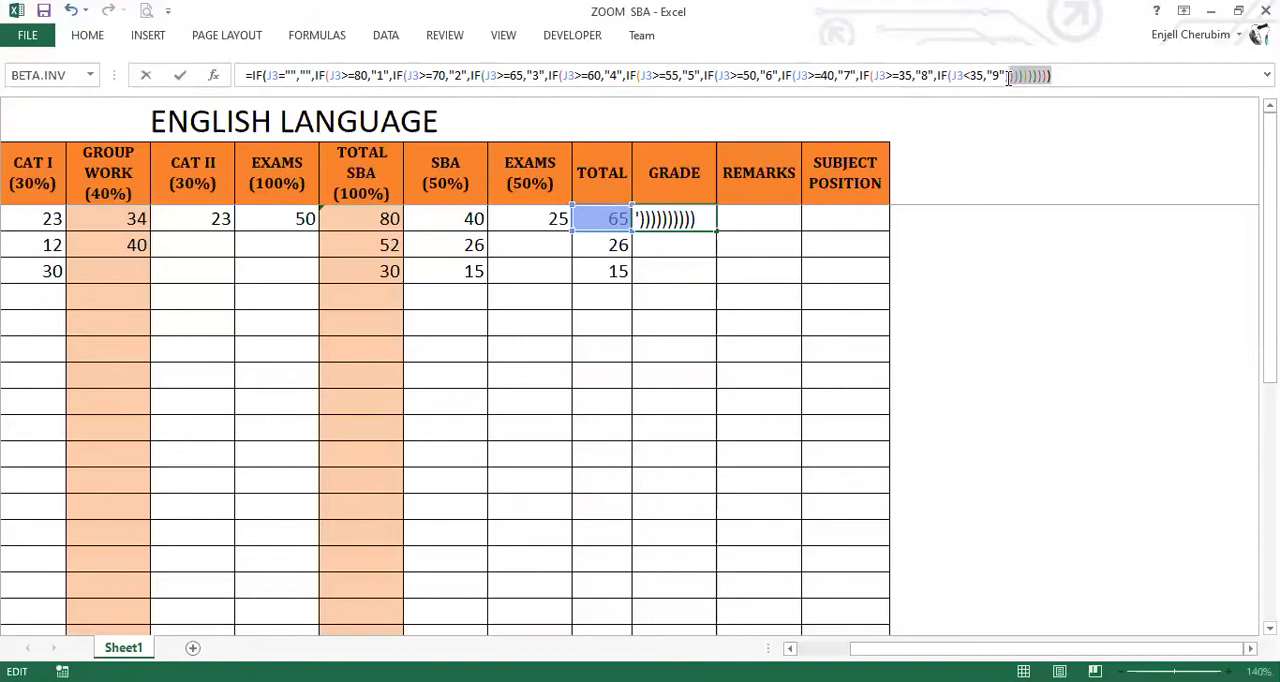
# Commit the grade formula in K3 and fill it down the GRADE column for all students.
pyautogui.click(1069, 77)
pyautogui.press('Return')
pyautogui.click(666, 223)
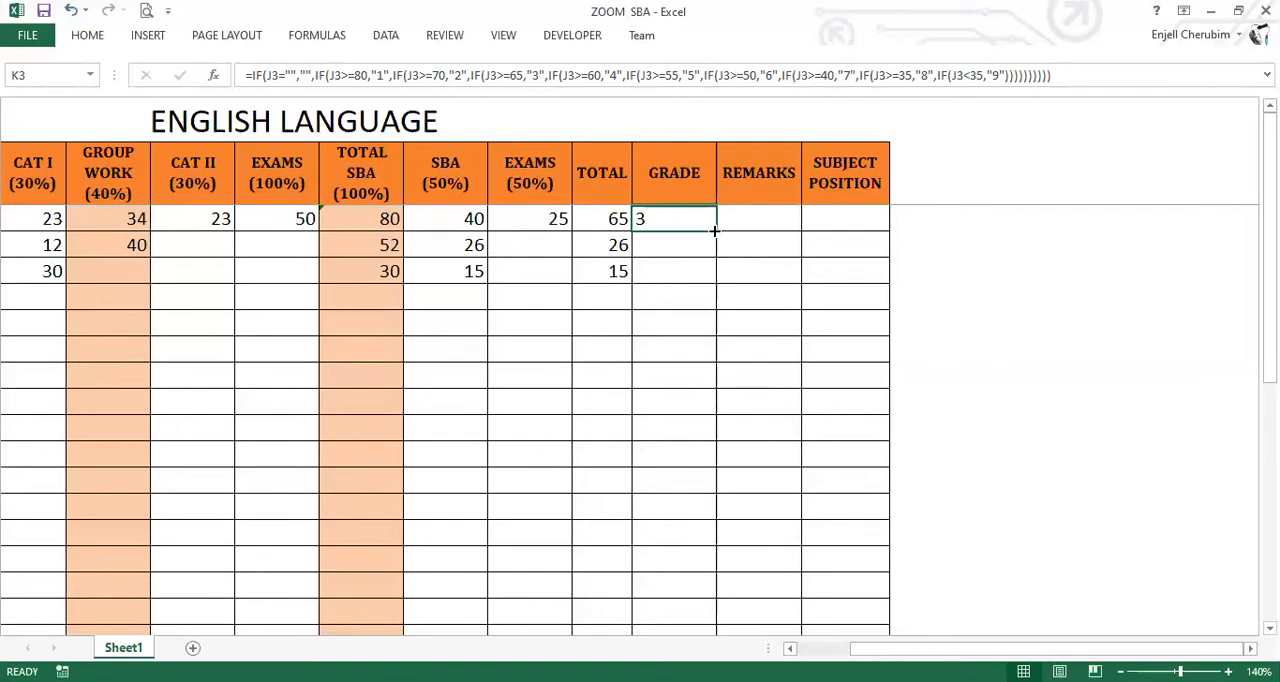
pyautogui.doubleClick(714, 230)
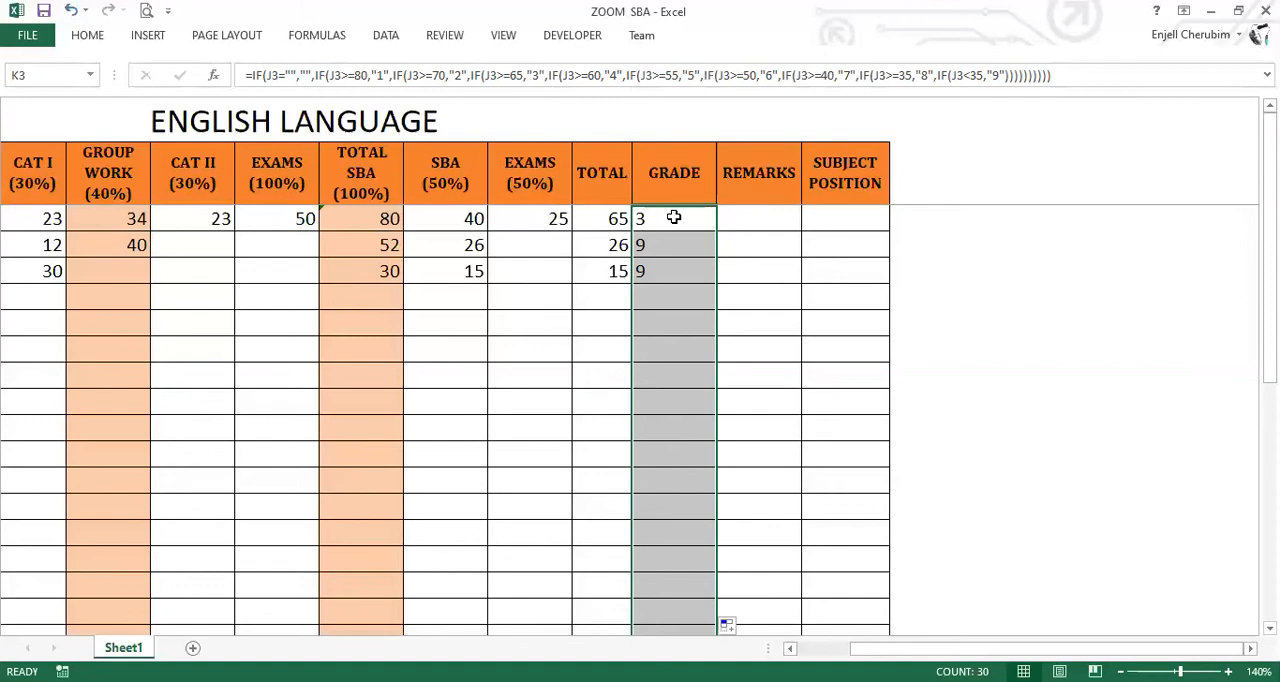
pyautogui.click(670, 217)
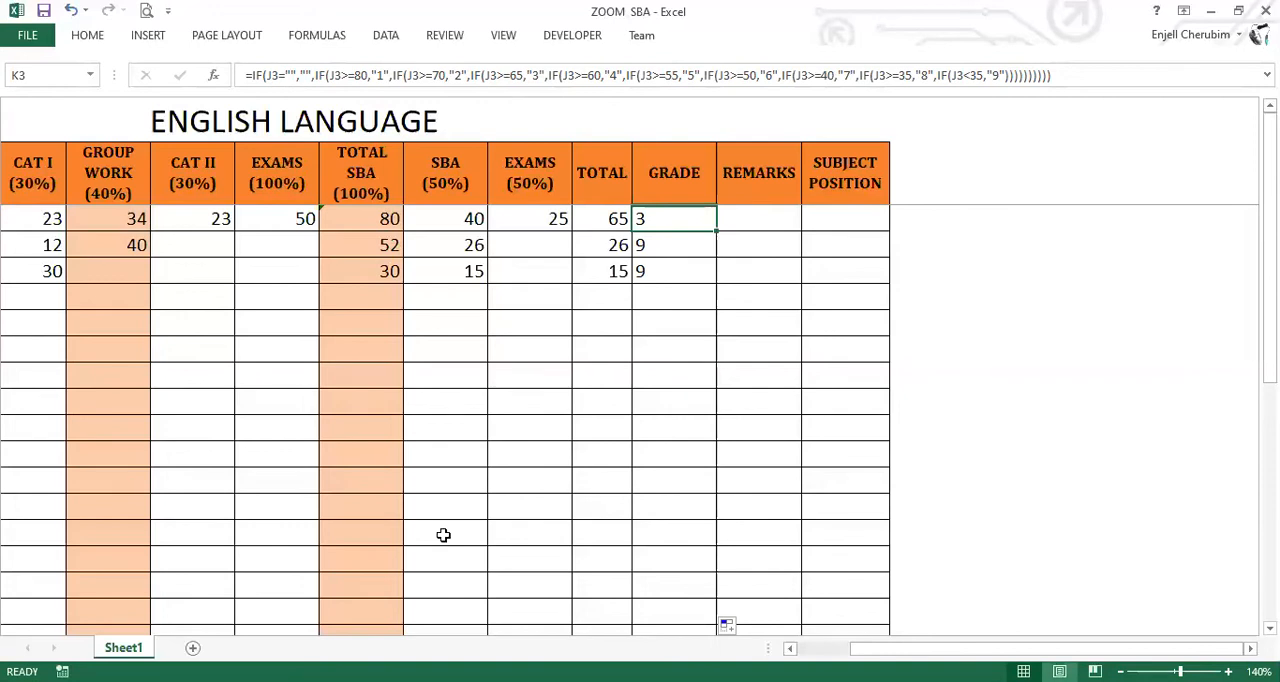
# Enter test marks for student number 4 in row 7: 23 for CAT I and 32 for Group Work.
pyautogui.hscroll(-2, 334, 325)
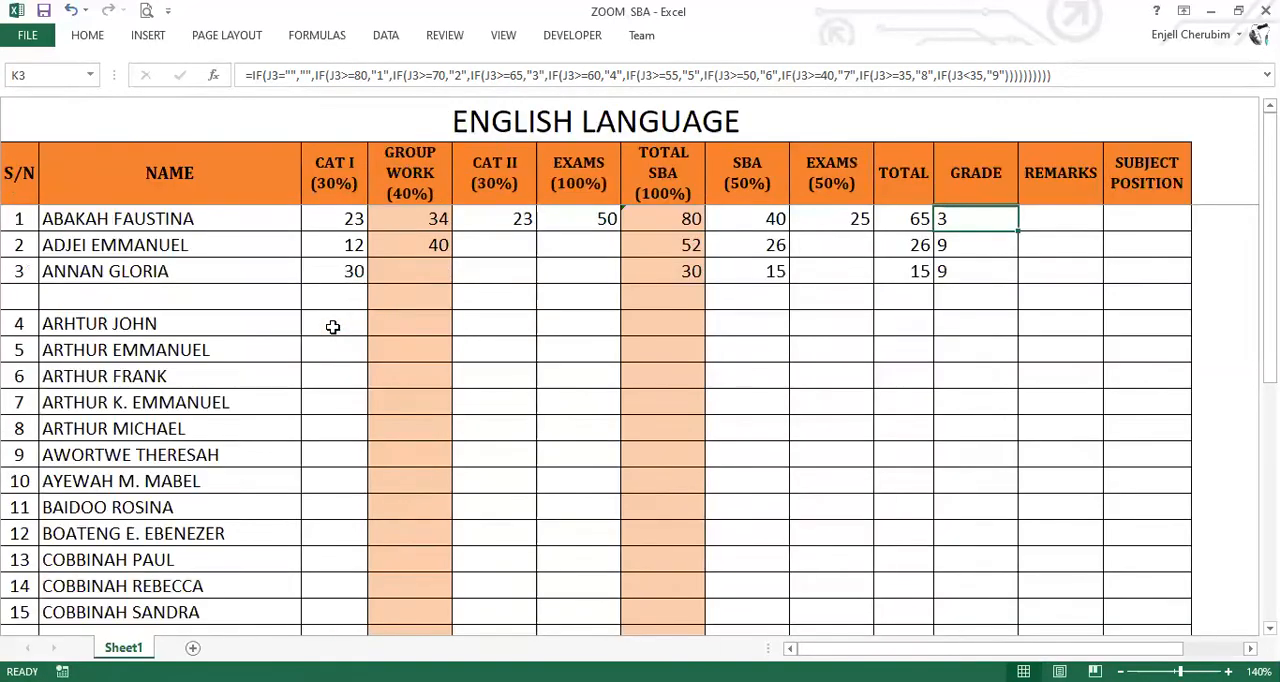
pyautogui.click(333, 327)
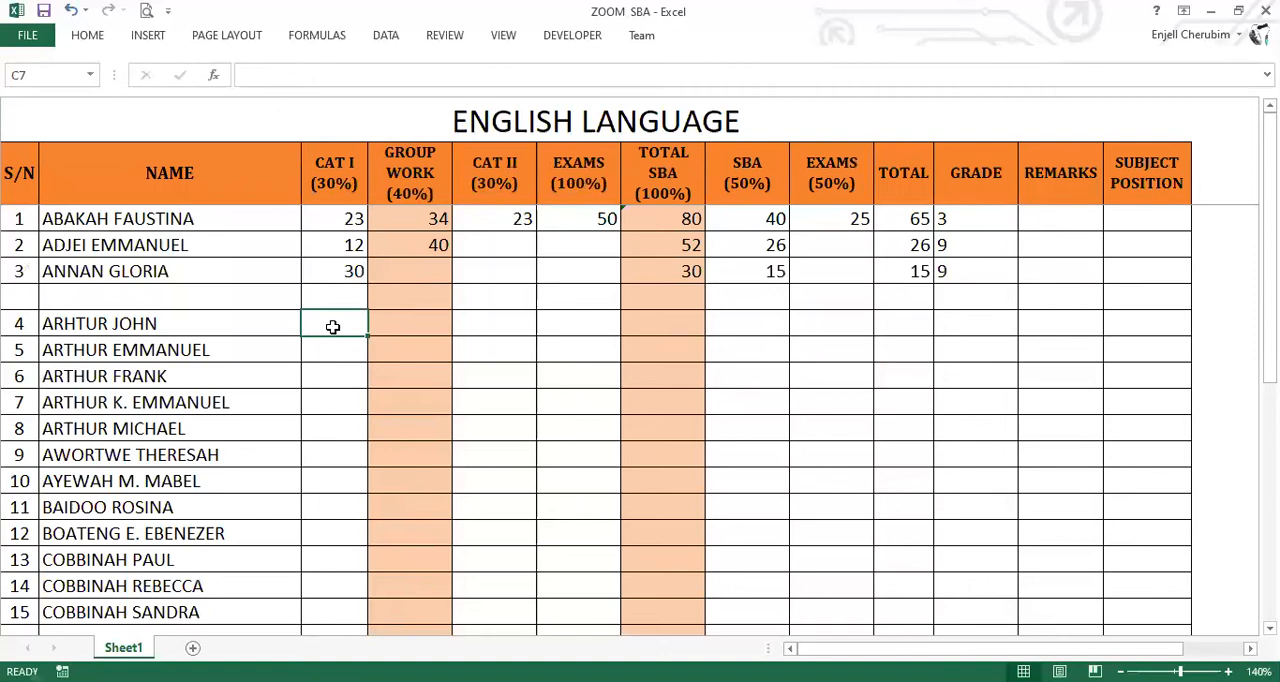
pyautogui.write('23')
pyautogui.click(408, 323)
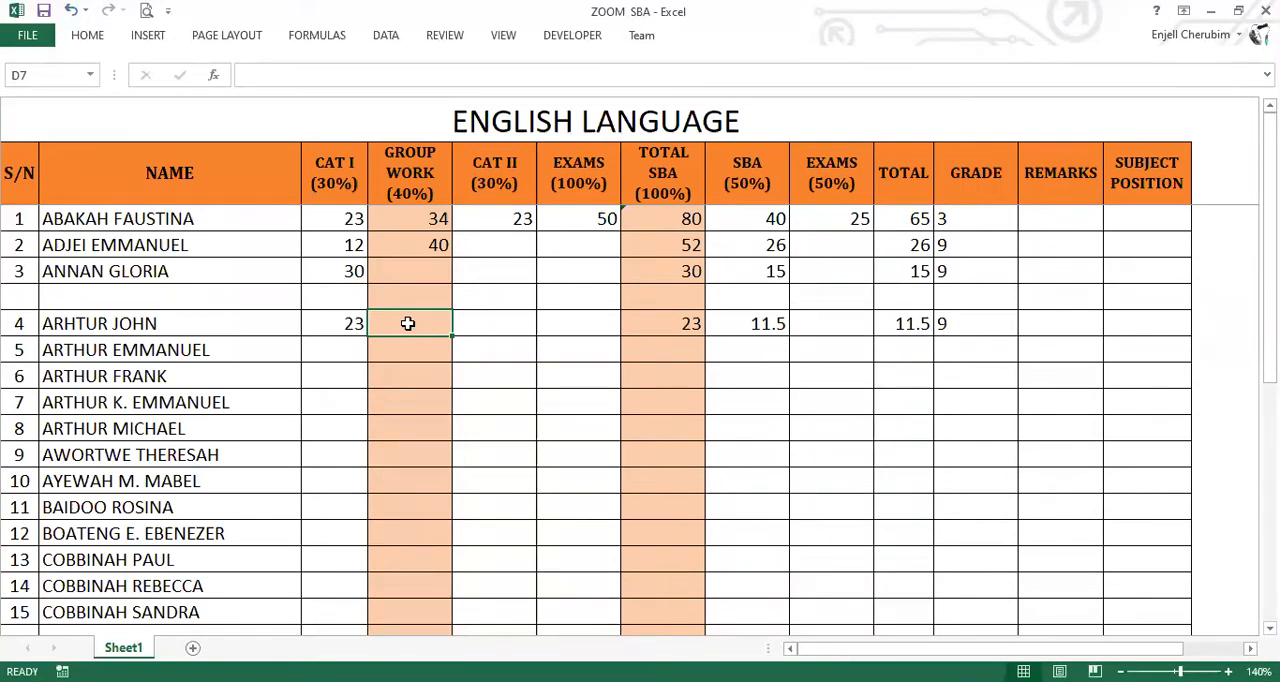
pyautogui.write('32')
pyautogui.click(501, 326)
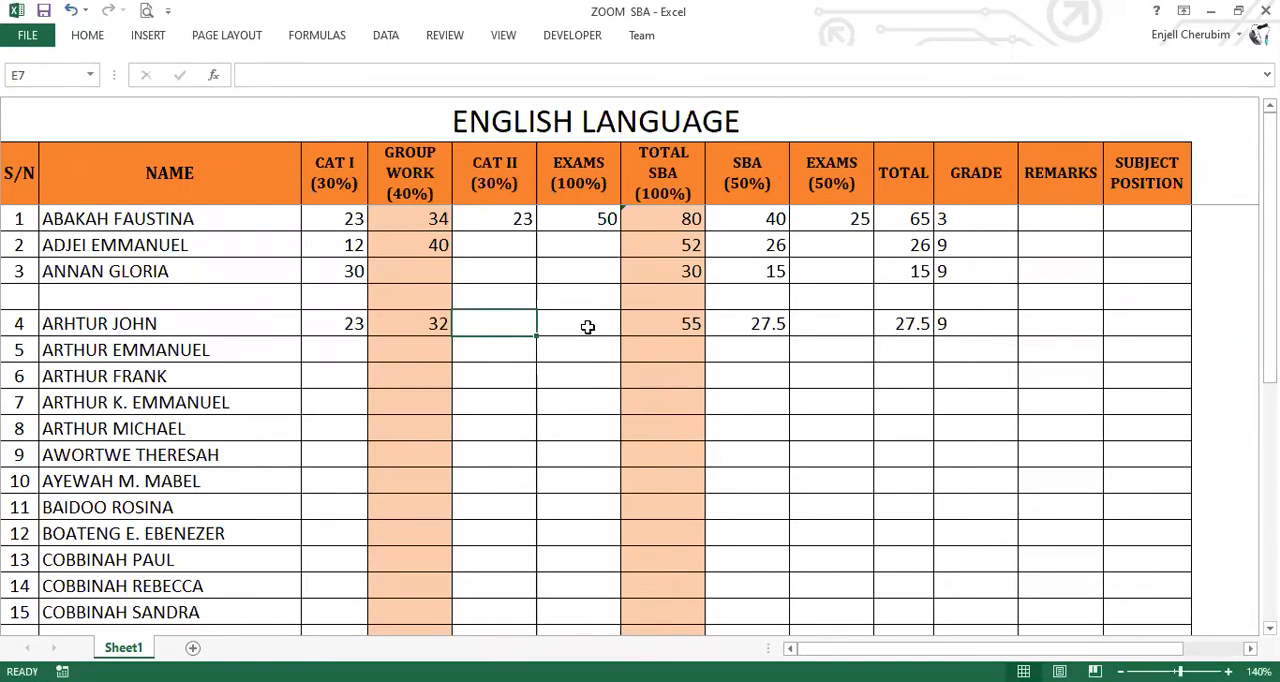
# Enter the remaining test marks for student number 4 in row 7: 21 for CAT II and 89 for Exams.
pyautogui.write('21')
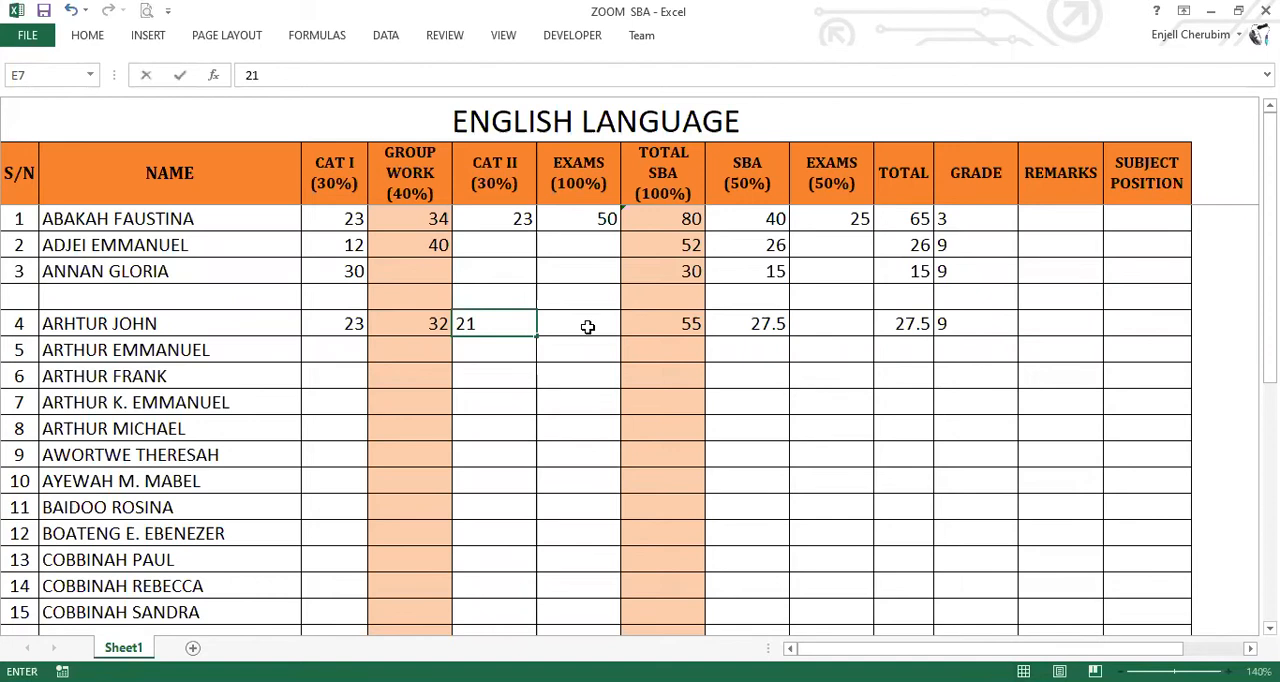
pyautogui.click(587, 326)
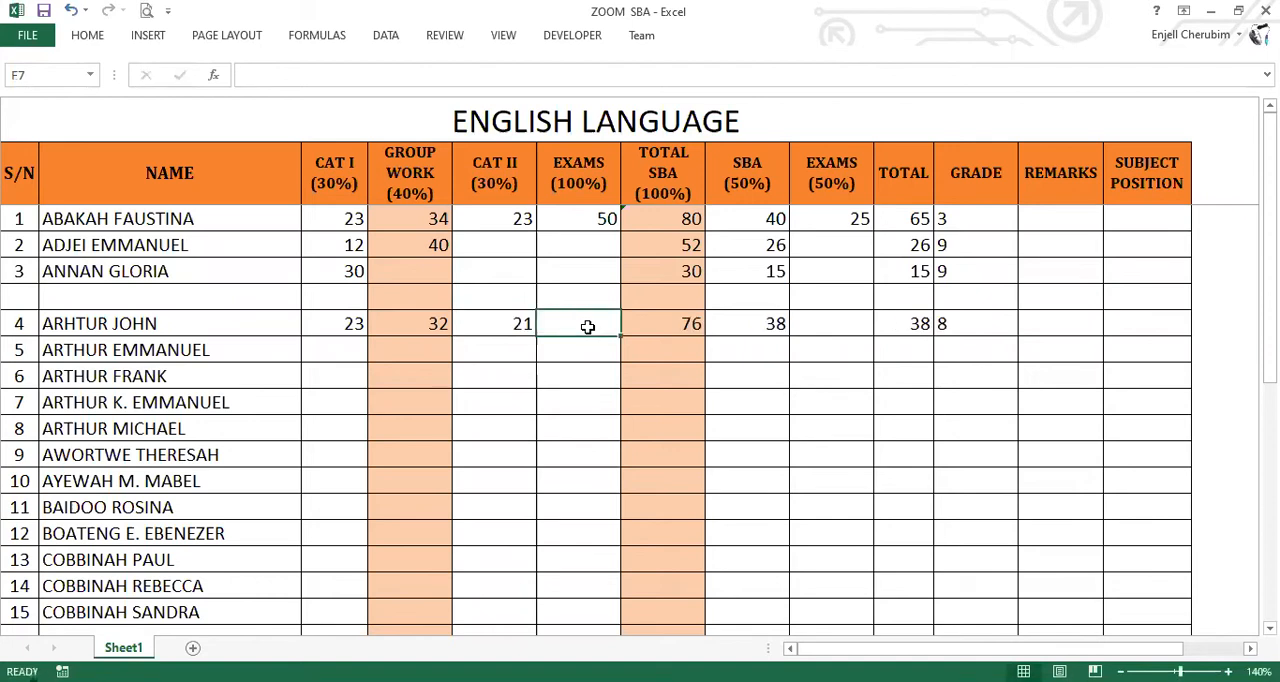
pyautogui.write('89')
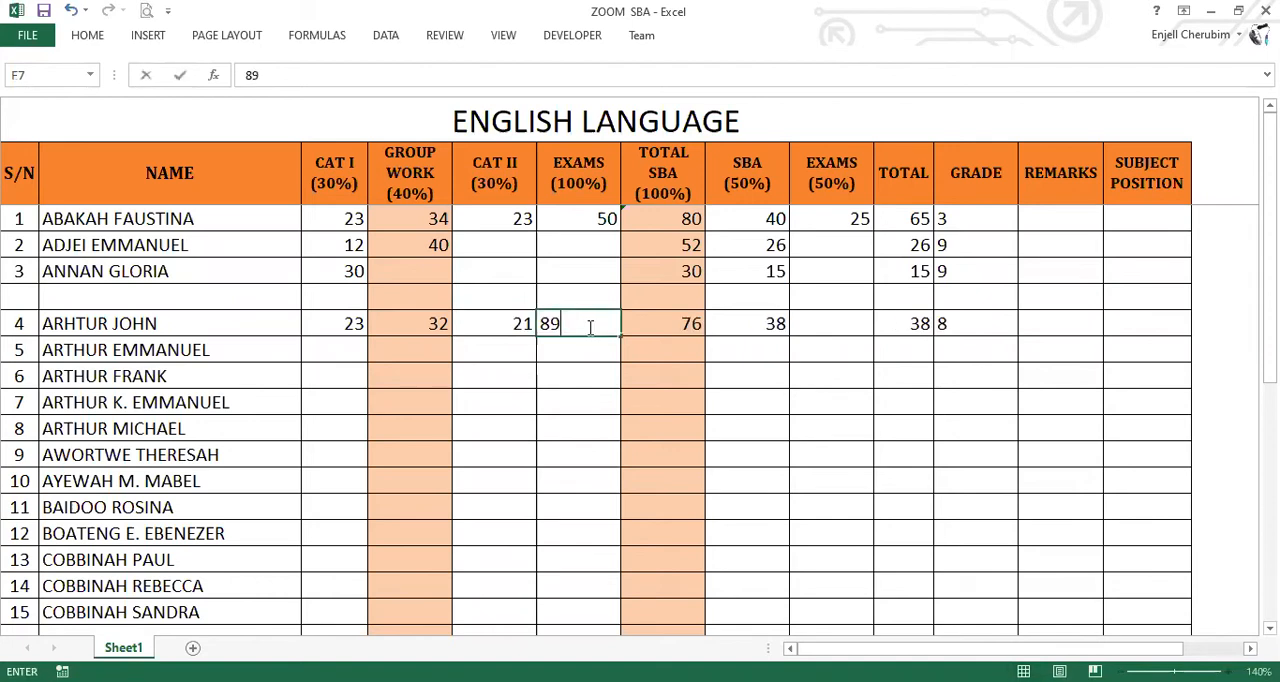
pyautogui.click(566, 380)
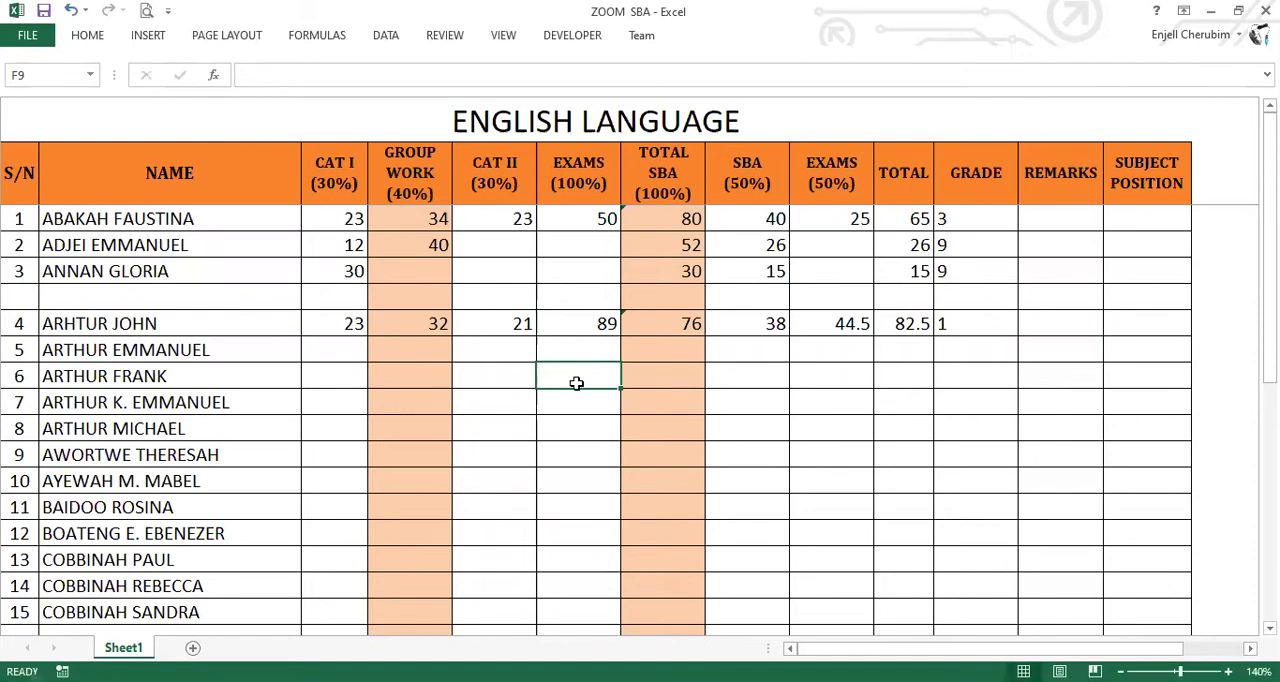
# Centre the grades horizontally in the GRADE column from K3 down to student number 26.
pyautogui.click(960, 220)
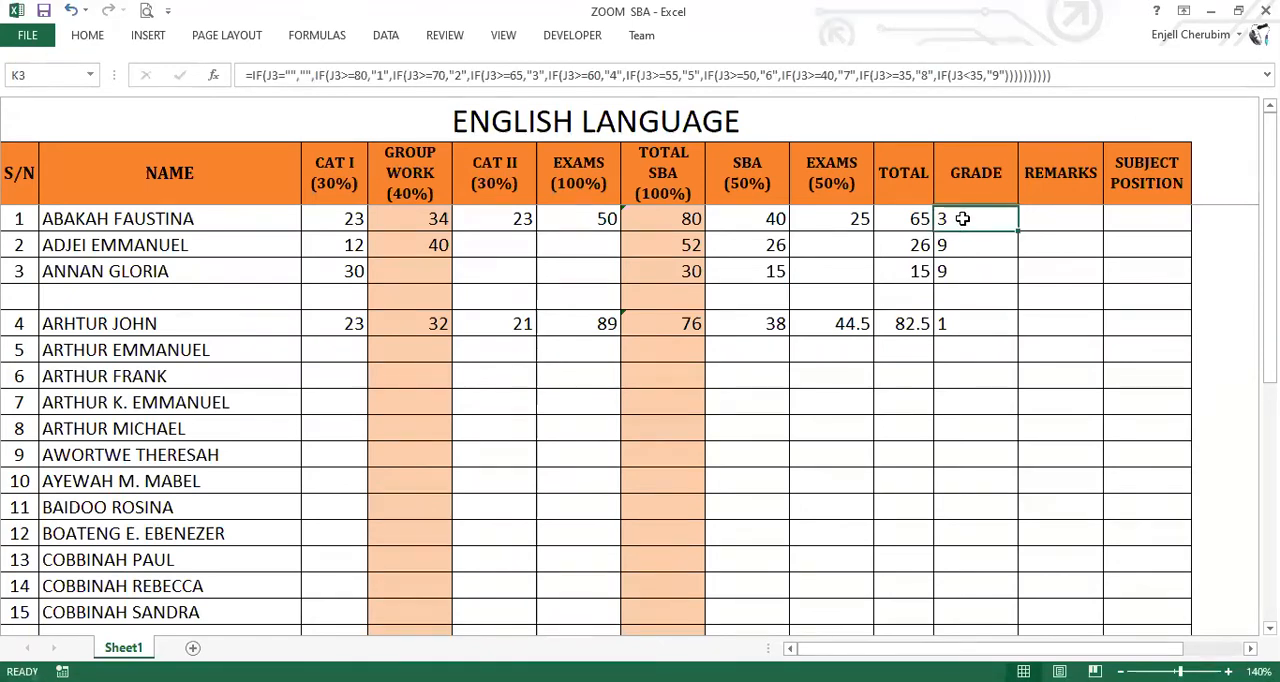
pyautogui.moveTo(962, 218); pyautogui.dragTo(979, 458)
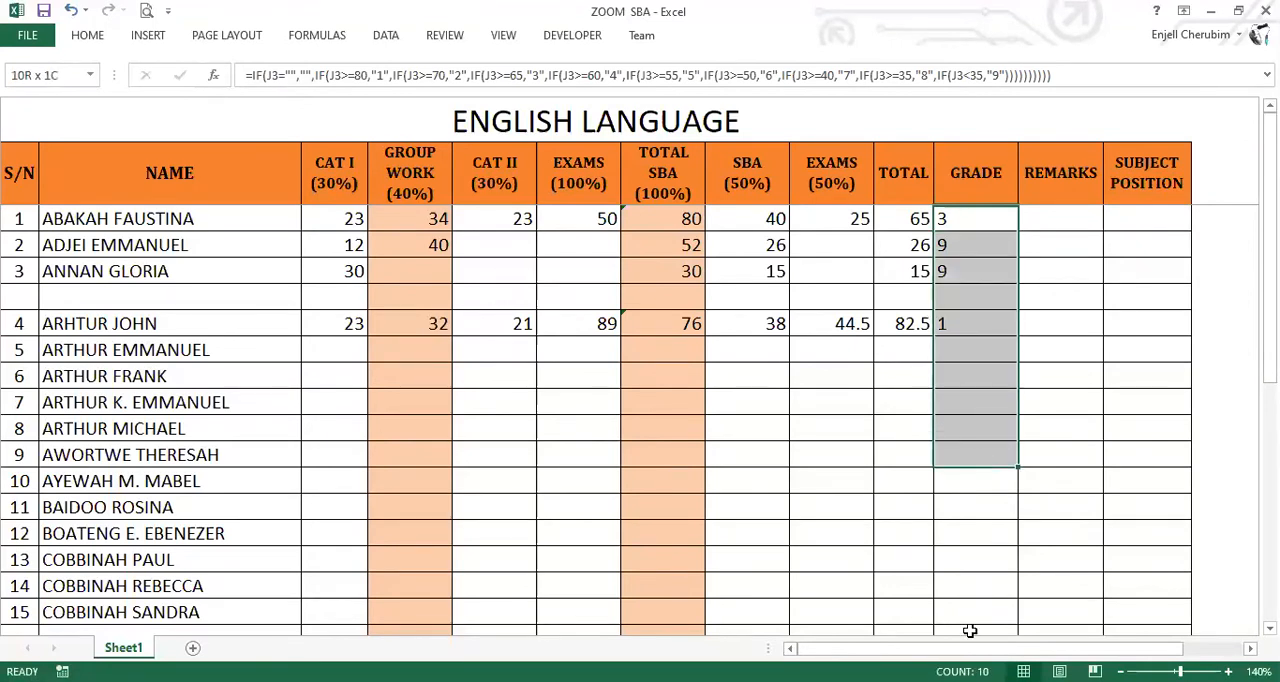
pyautogui.moveTo(970, 631); pyautogui.dragTo(970, 631)
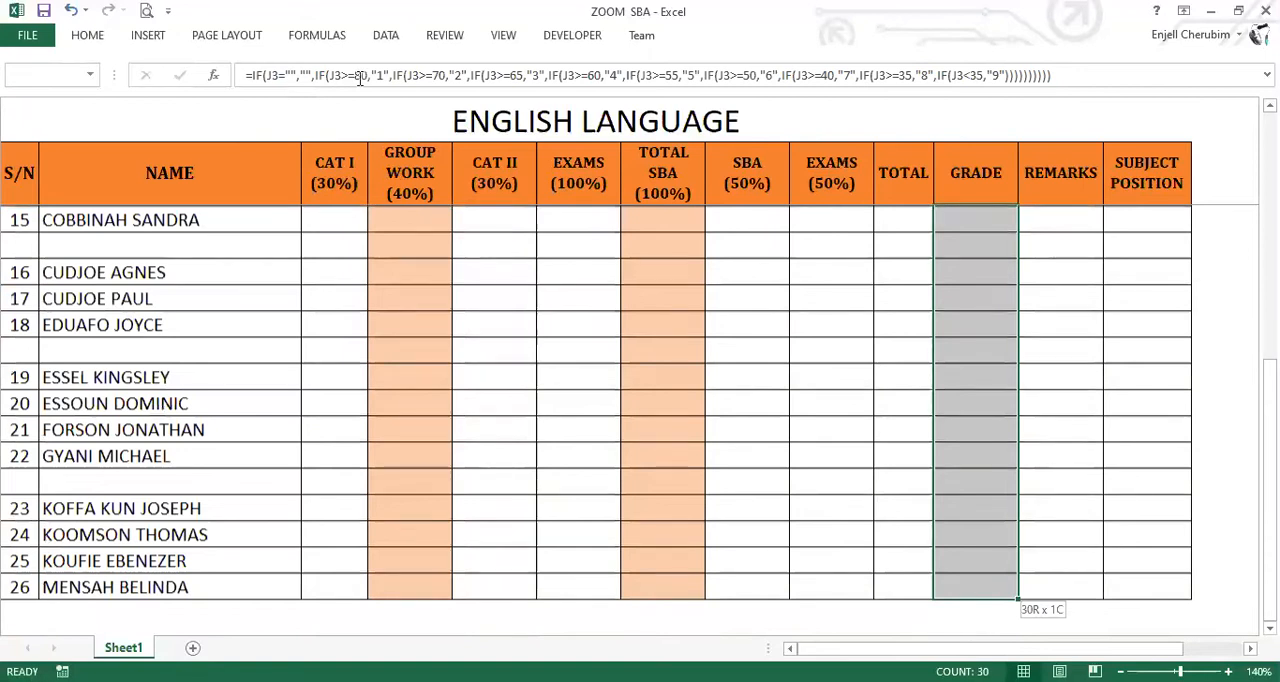
pyautogui.scroll(5, 94, 40)
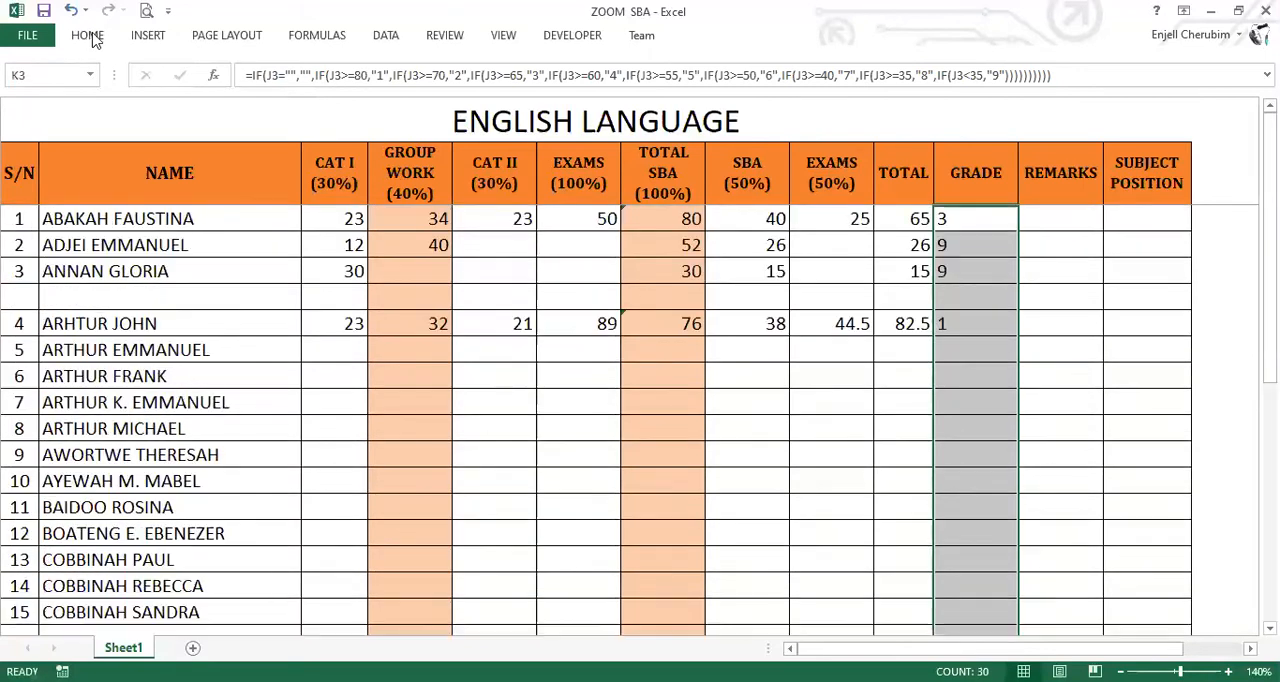
pyautogui.click(96, 39)
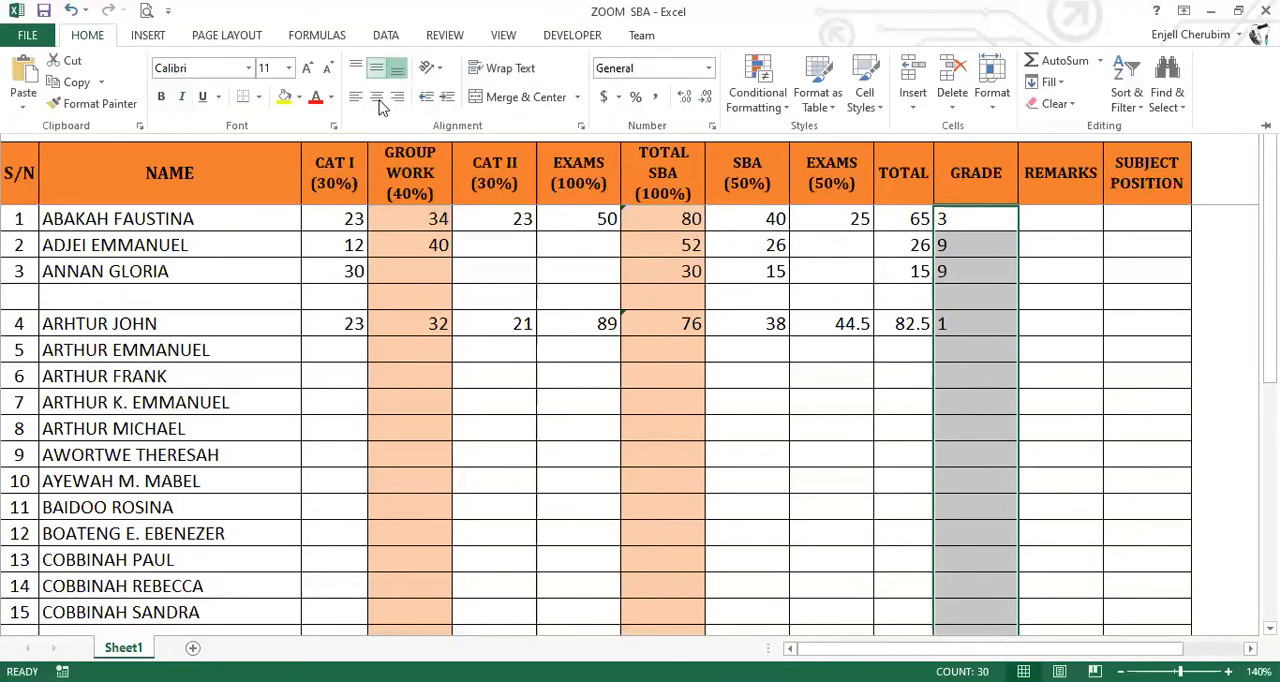
pyautogui.click(380, 104)
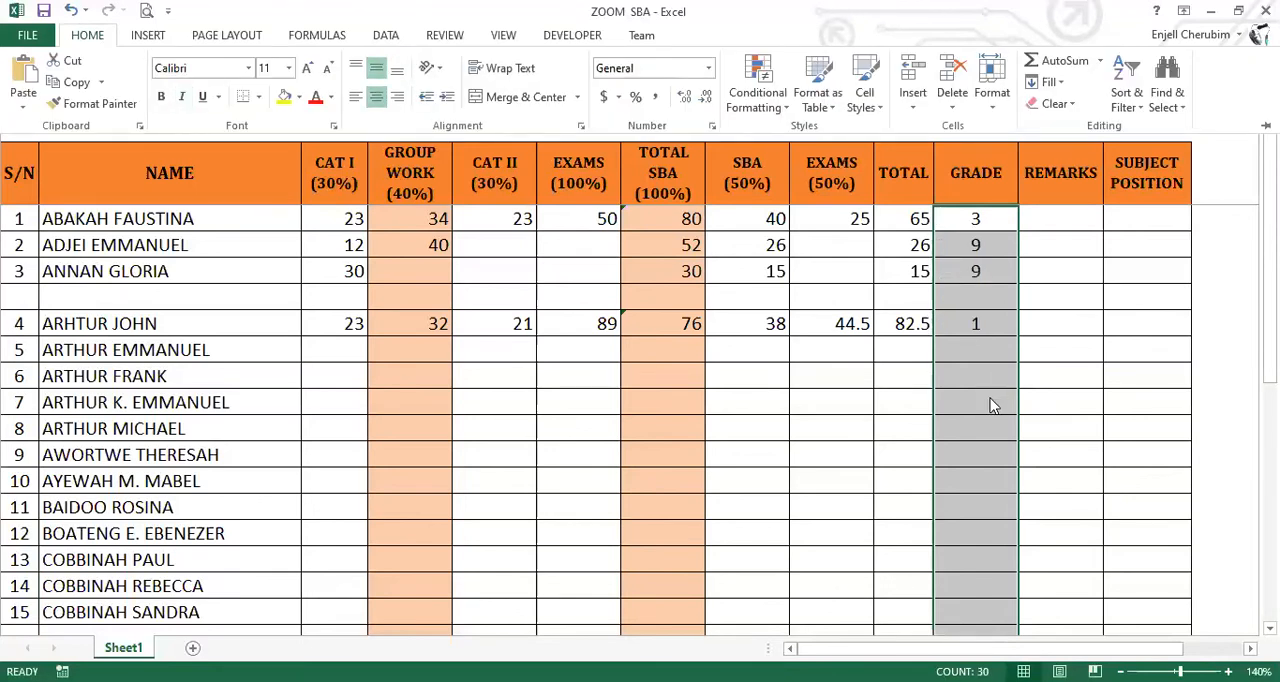
pyautogui.click(988, 402)
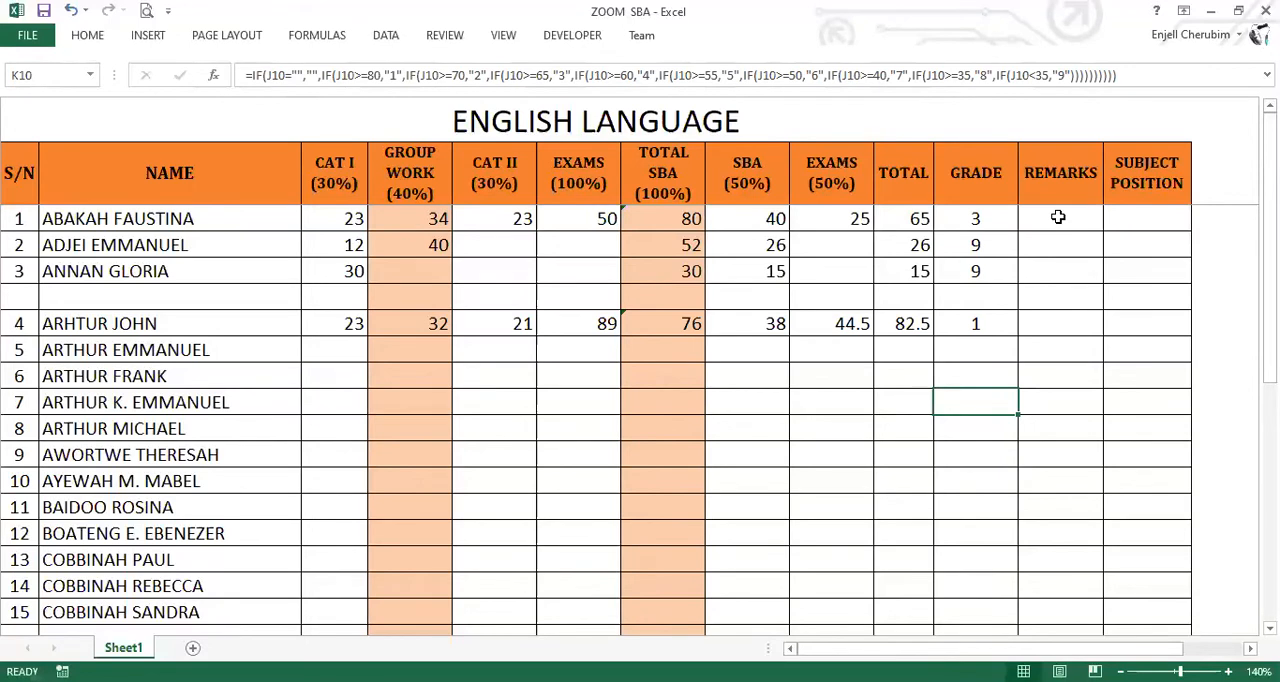
# Copy the nested IF remarks formula for J3, whose results run from HIGHEST to LOWEST.
pyautogui.click(1058, 217)
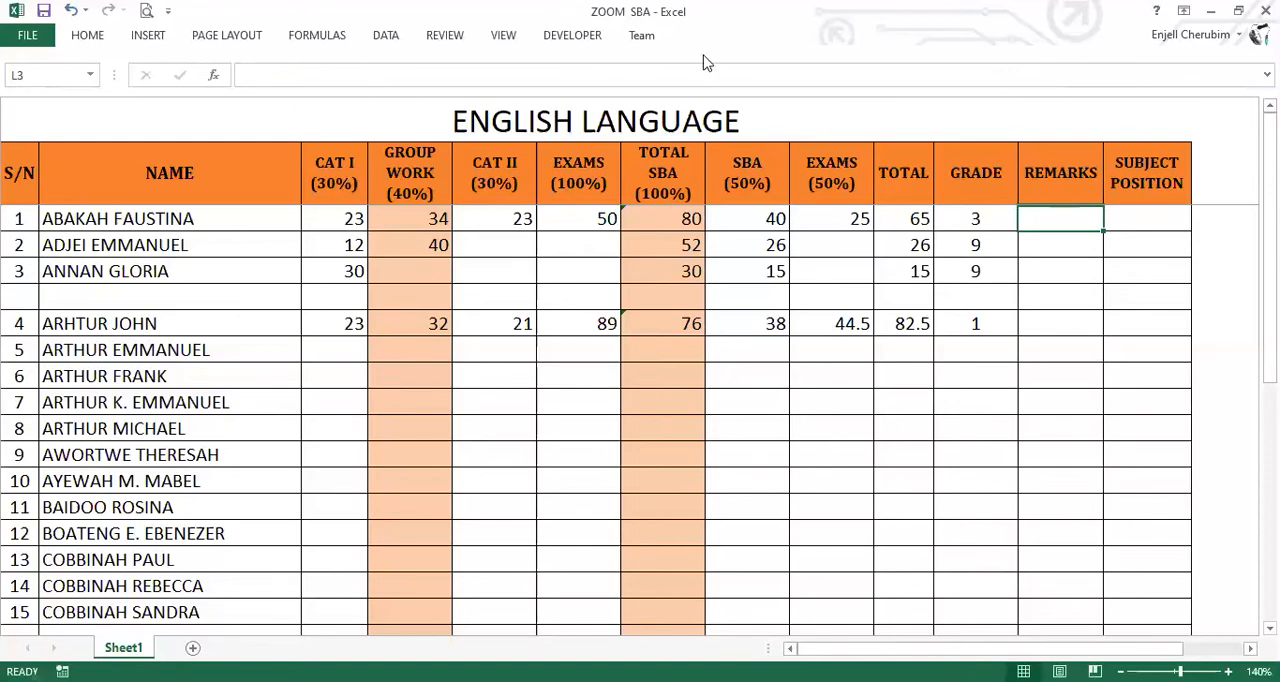
pyautogui.click(975, 218)
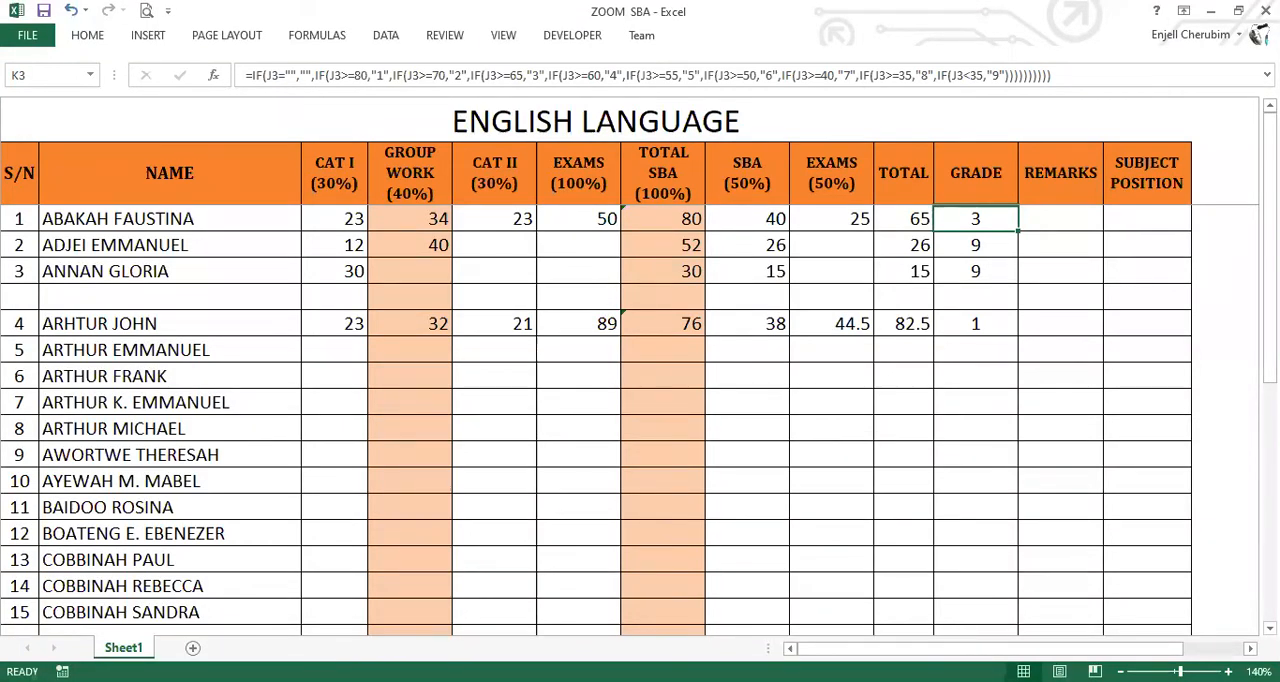
pyautogui.hotkey('ctrl', '2')
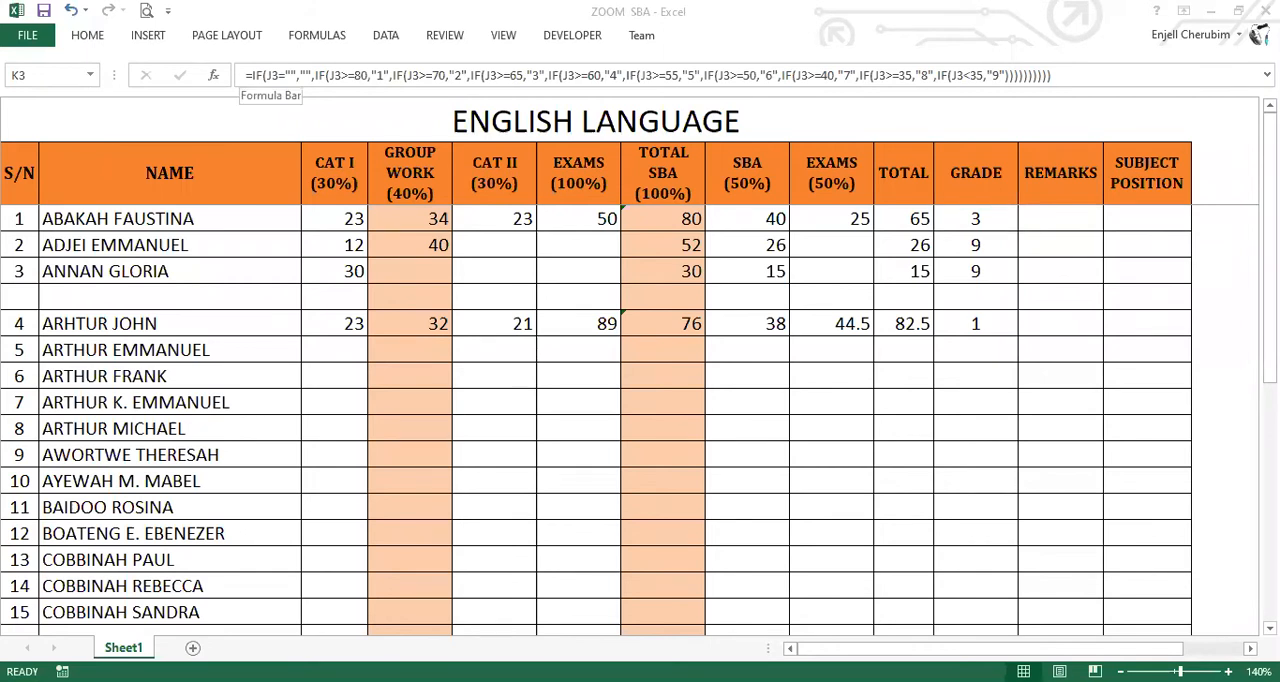
pyautogui.click(244, 76)
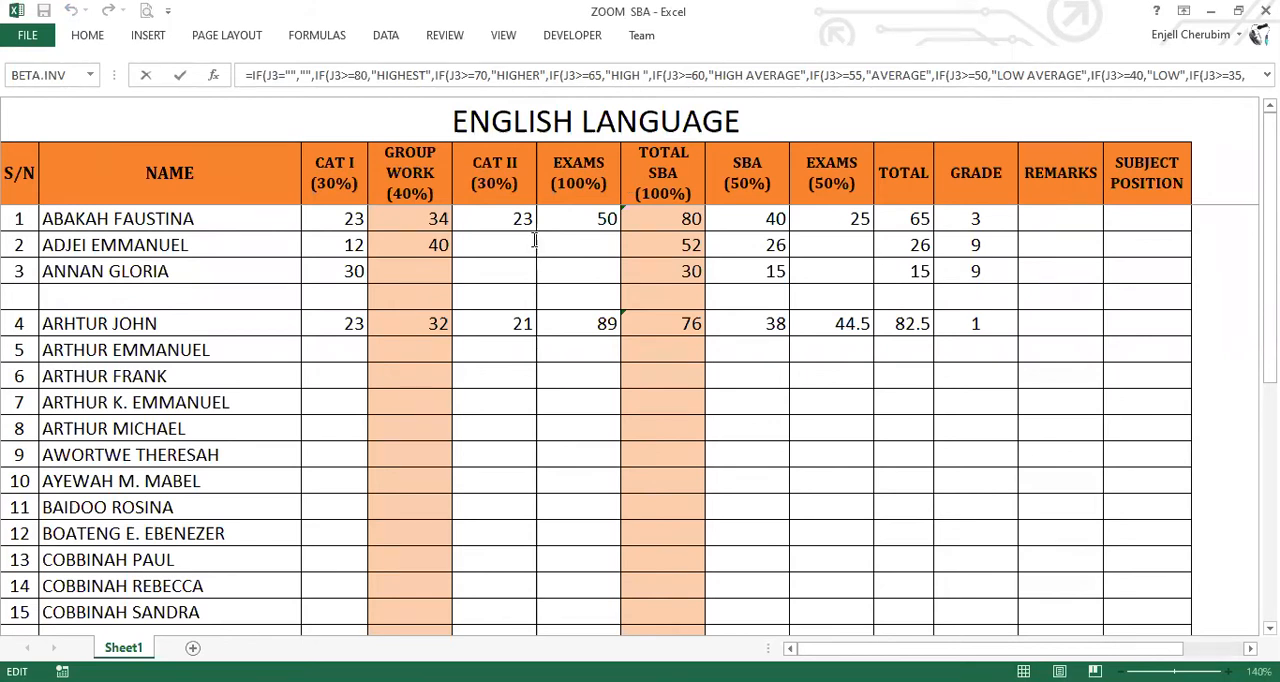
# Switch to Document1 in Word and paste the copied remarks formula a few blank lines below the grade formula.
pyautogui.hotkey('alt', 'Tab')
pyautogui.scroll(-5, 534, 240)
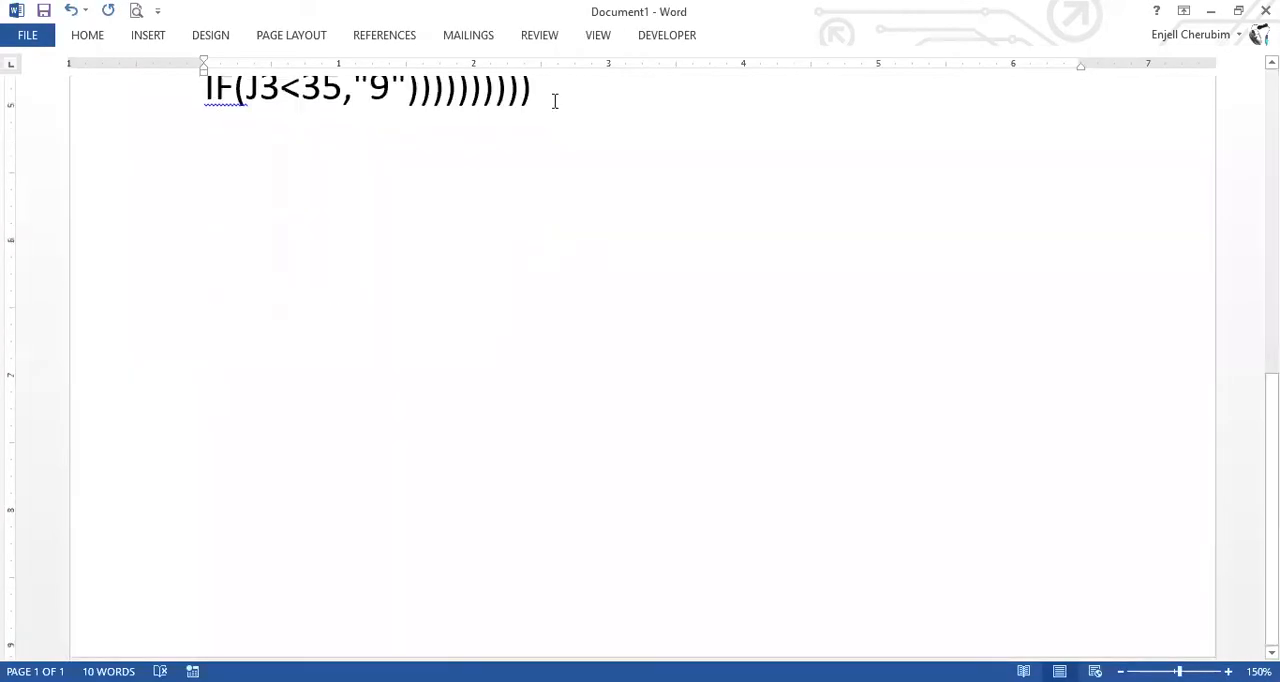
pyautogui.press('Return')
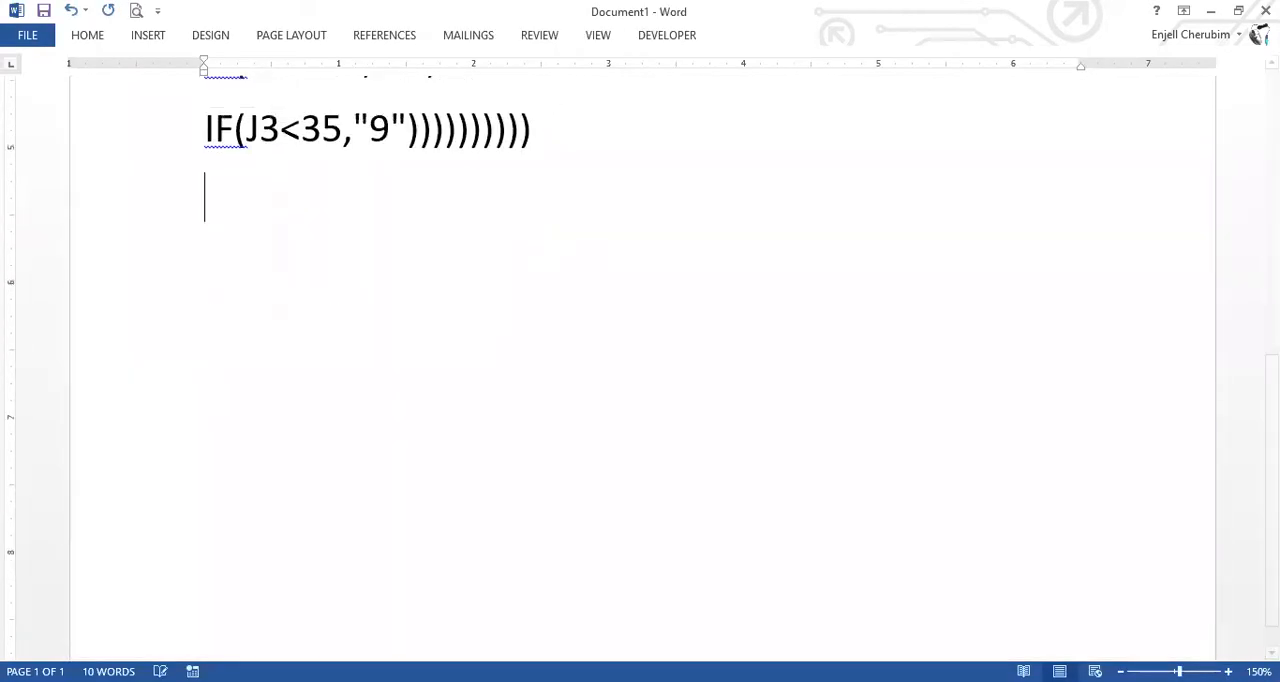
pyautogui.press('Return')
pyautogui.press('Return')
pyautogui.press('Return')
pyautogui.press('Return')
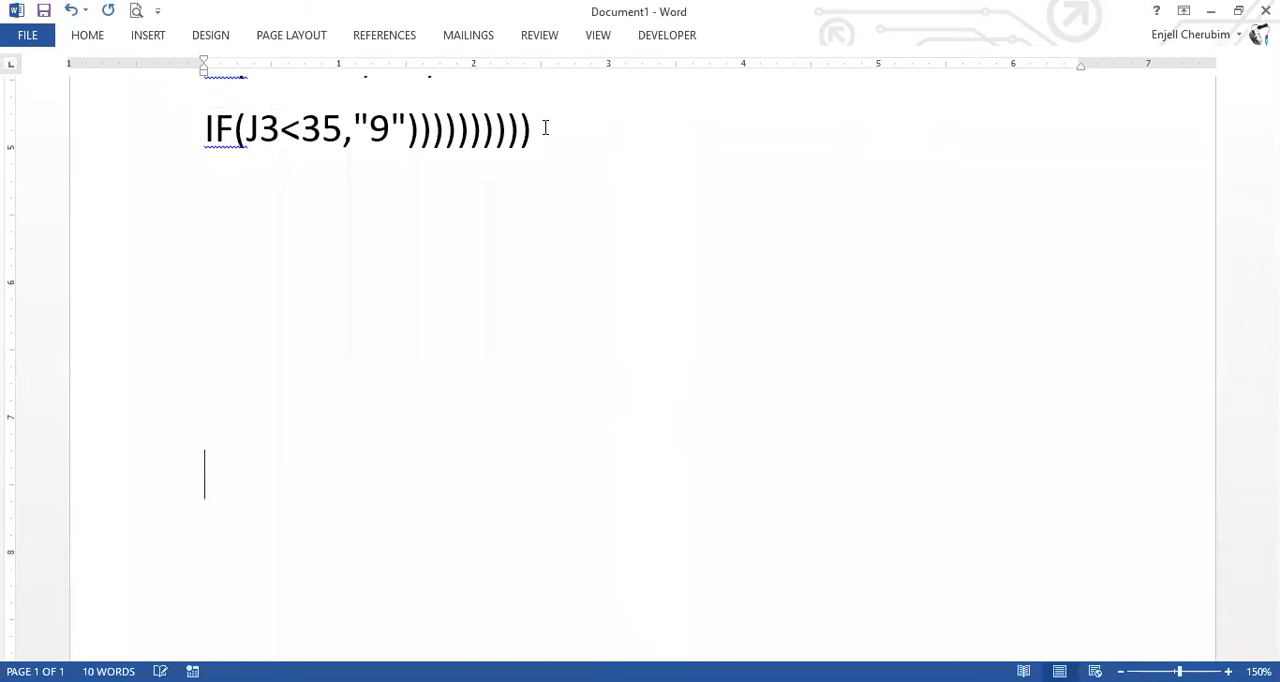
pyautogui.scroll(-1, 257, 176)
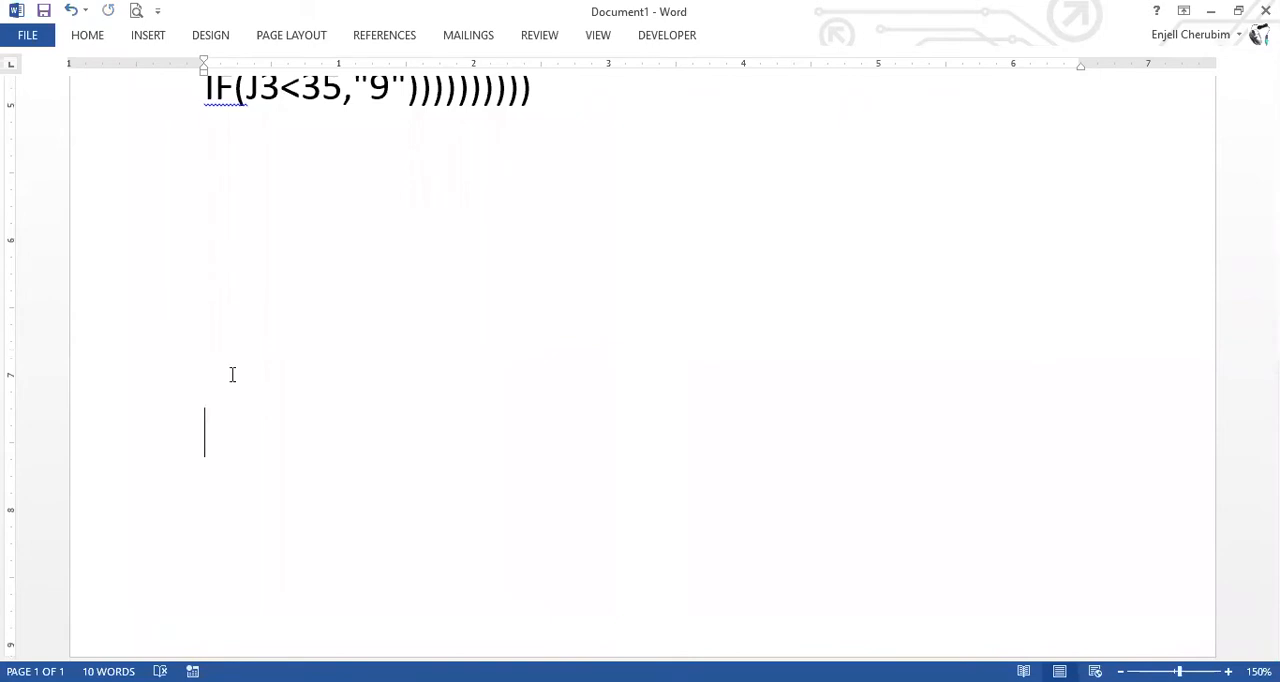
pyautogui.rightClick(221, 423)
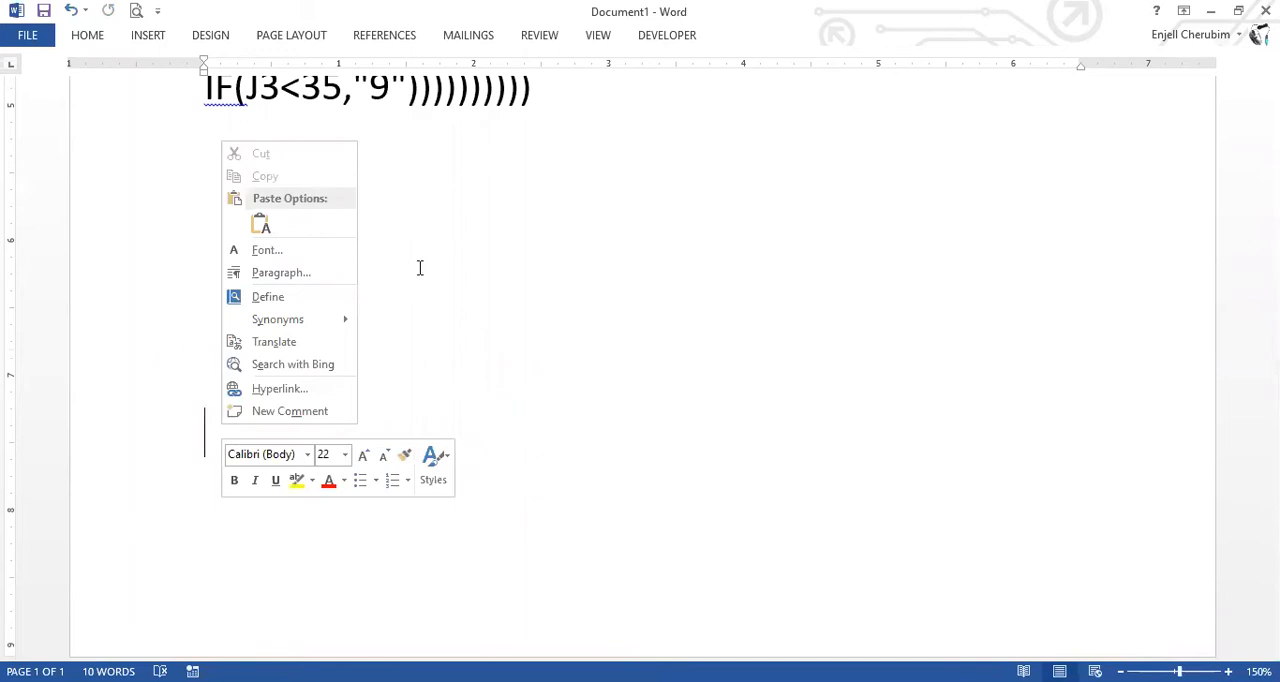
pyautogui.write('=IF(J3="","",IF(J3>=80,"HIGHEST",IF(J3>=70,"HIGHER",IF(J3>=65,"HIGH ",IF(J3>=60,"HIGH AVERAGE",IF(J3>=55,"AVERAGE",IF(J3>=50,"LOW AVERAGE",IF(J3>=40,"LOW",IF(J3>=35,"LOWER",IF(J3<35,"LOWEST"))))))))))')
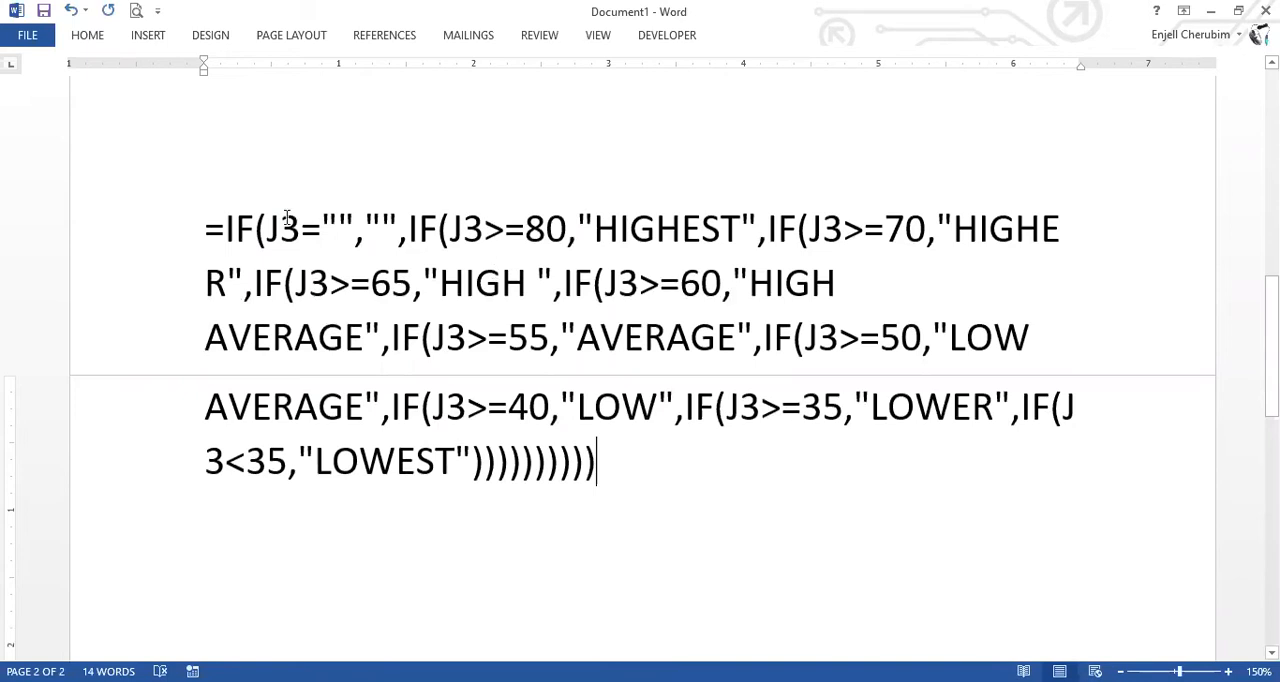
# Split the pasted remarks formula so the blank test and the J3>=80 "HIGHEST" condition each stand on their own line.
pyautogui.click(407, 230)
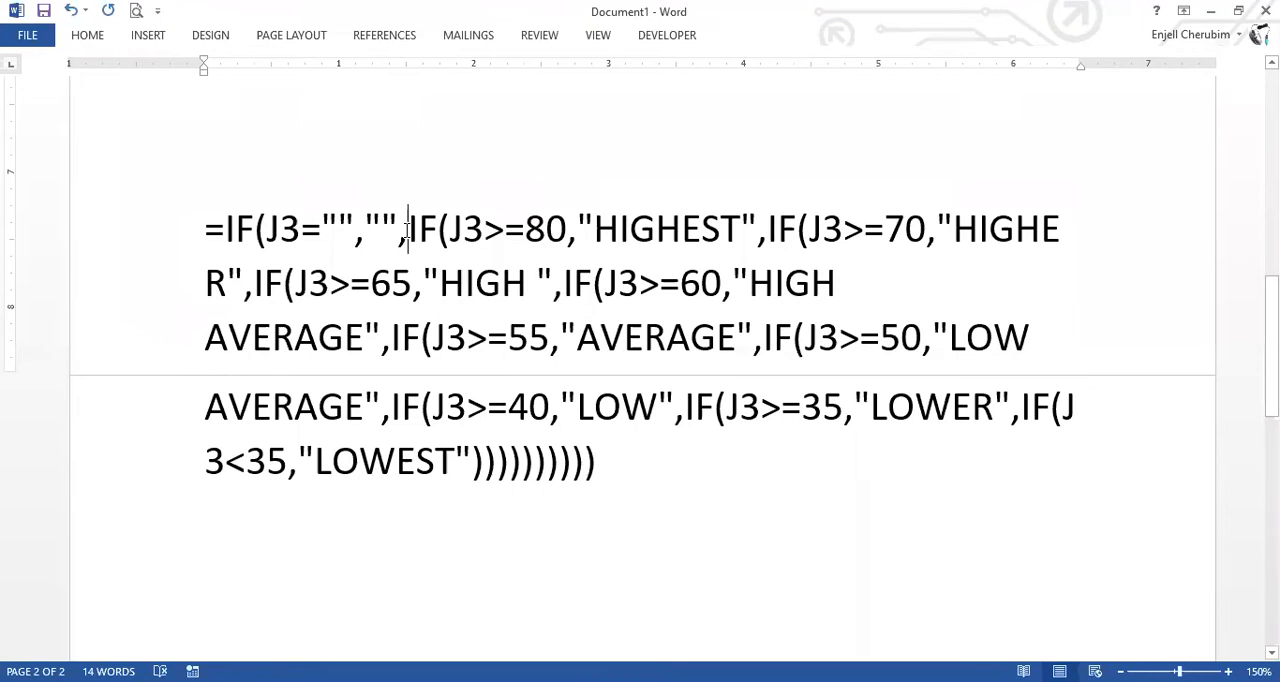
pyautogui.press('Return')
pyautogui.click(379, 292)
pyautogui.press('Return')
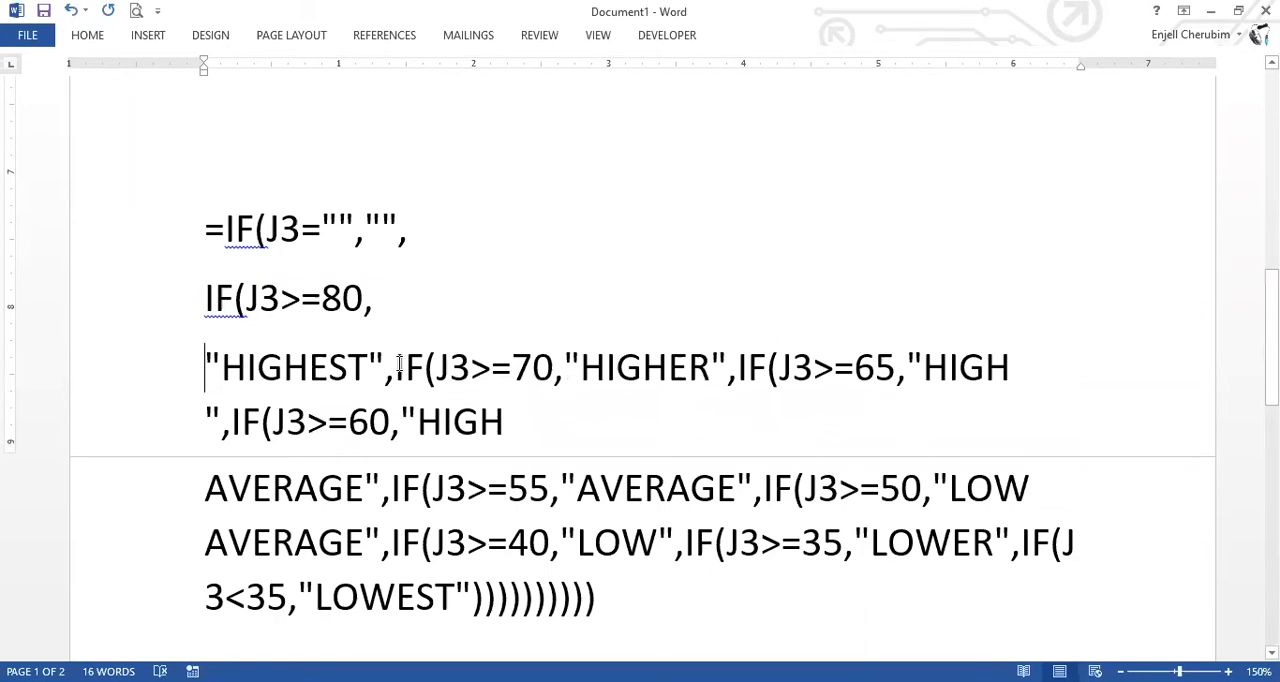
pyautogui.press('BackSpace')
pyautogui.click(566, 298)
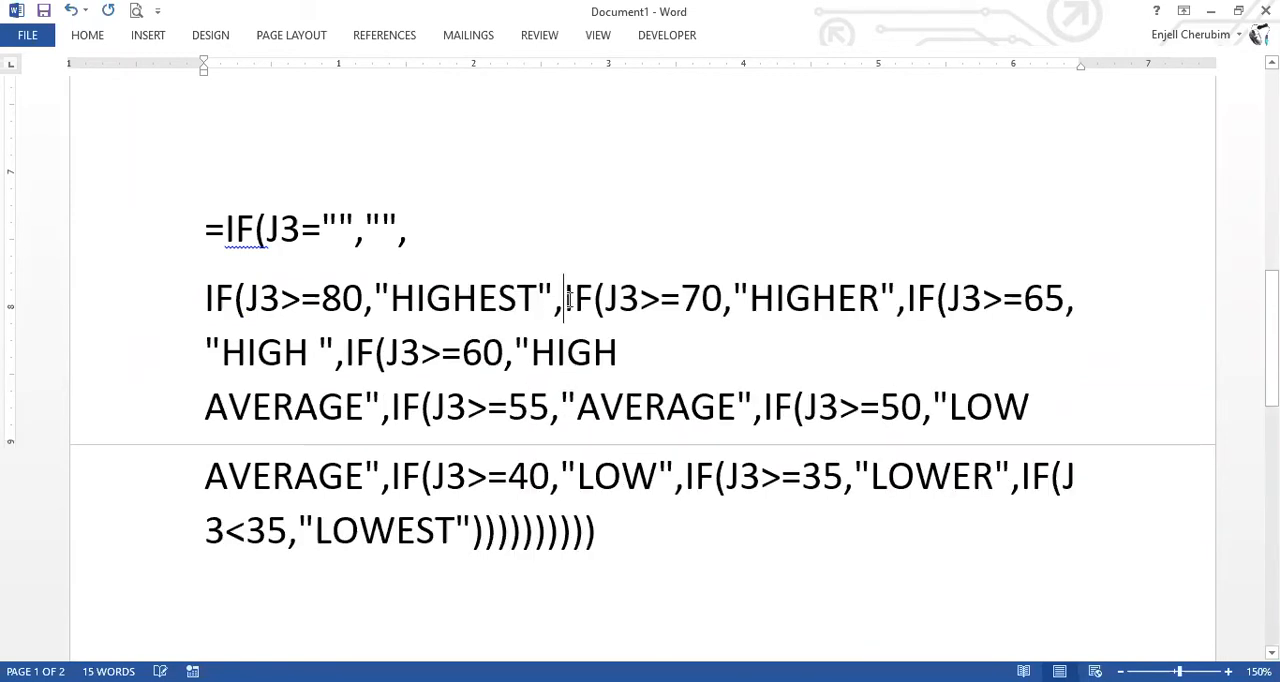
pyautogui.press('Return')
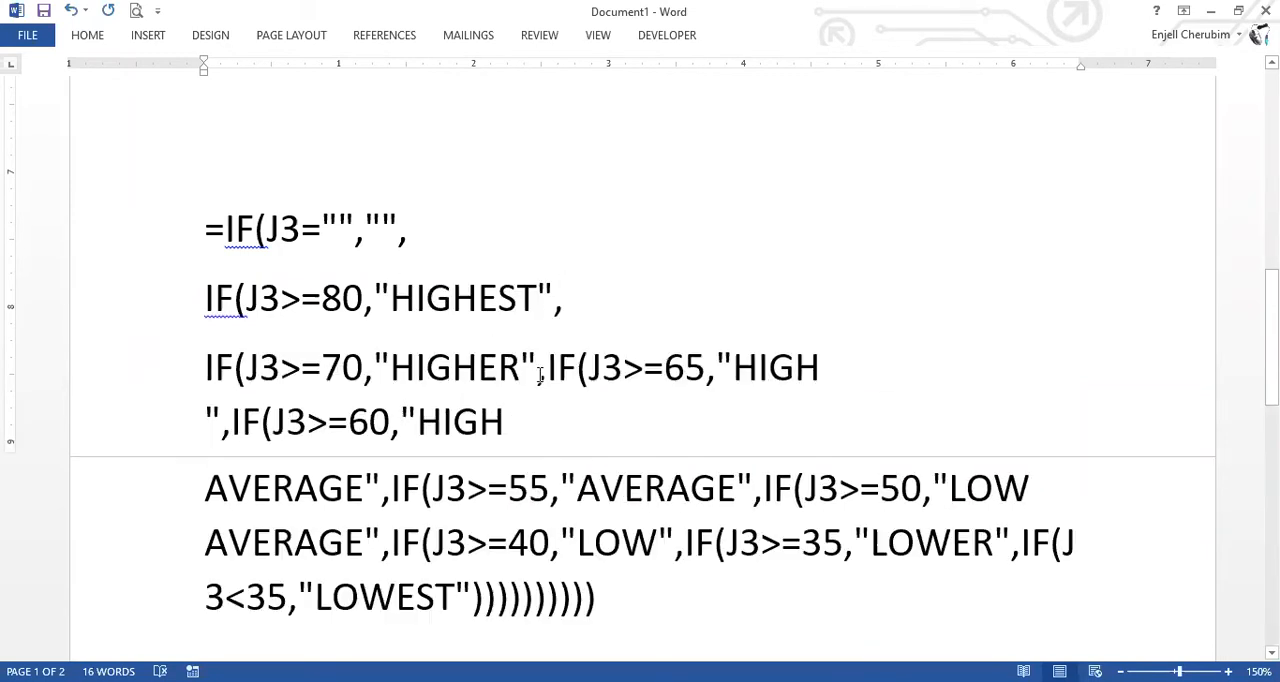
# Put the "HIGHER", "HIGH" and "HIGH AVERAGE" conditions of the remarks formula on separate lines, breaking before IF(J3>=55.
pyautogui.click(548, 367)
pyautogui.press('Return')
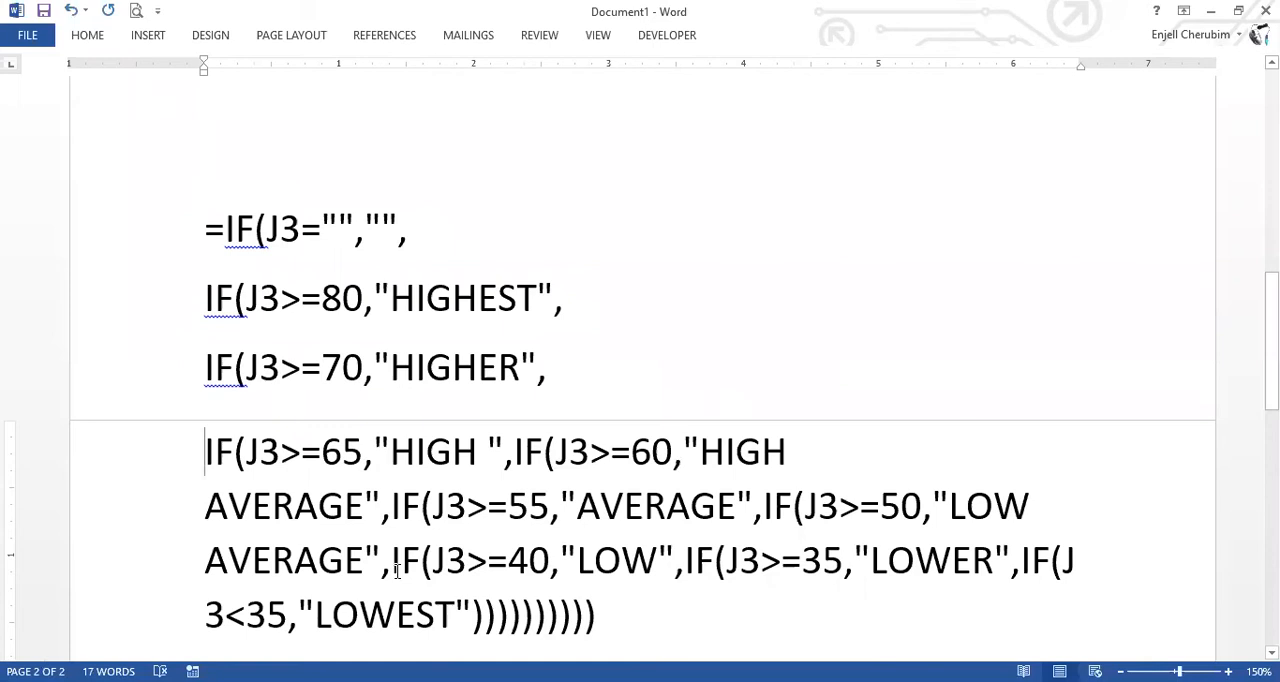
pyautogui.click(514, 452)
pyautogui.press('Return')
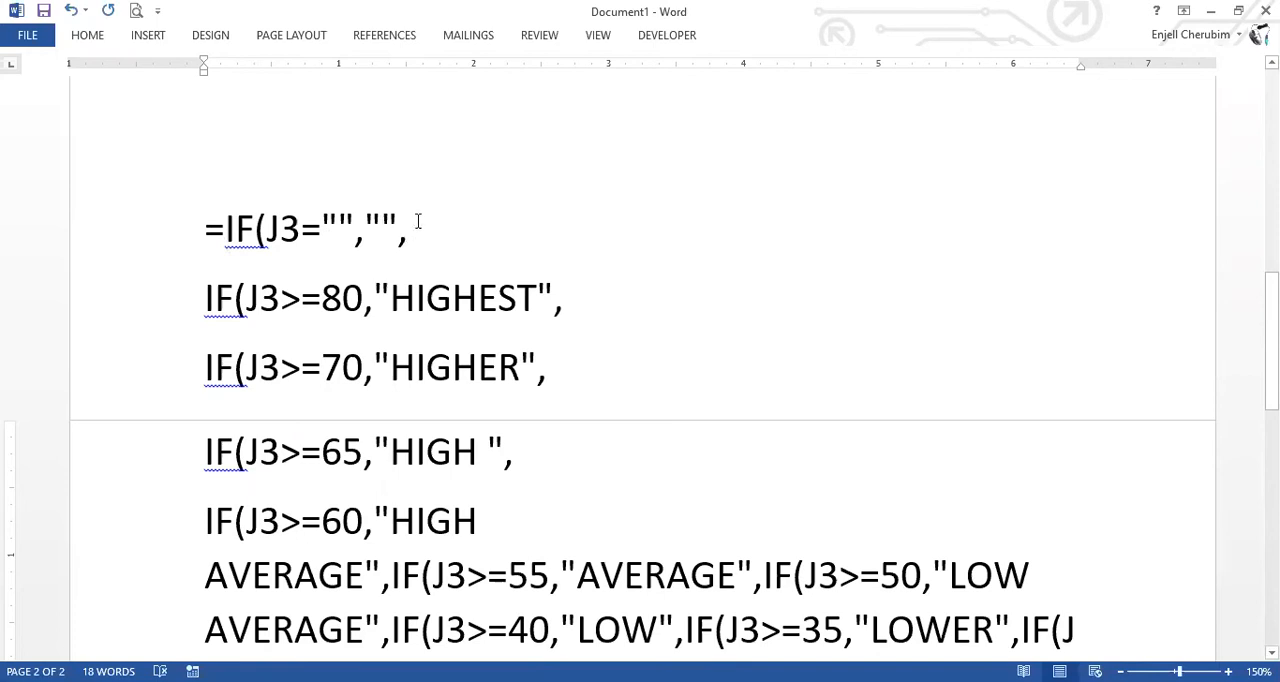
pyautogui.press('Down')
pyautogui.hotkey('ctrl', 'Right')
pyautogui.hotkey('ctrl', 'Right')
pyautogui.press('Return')
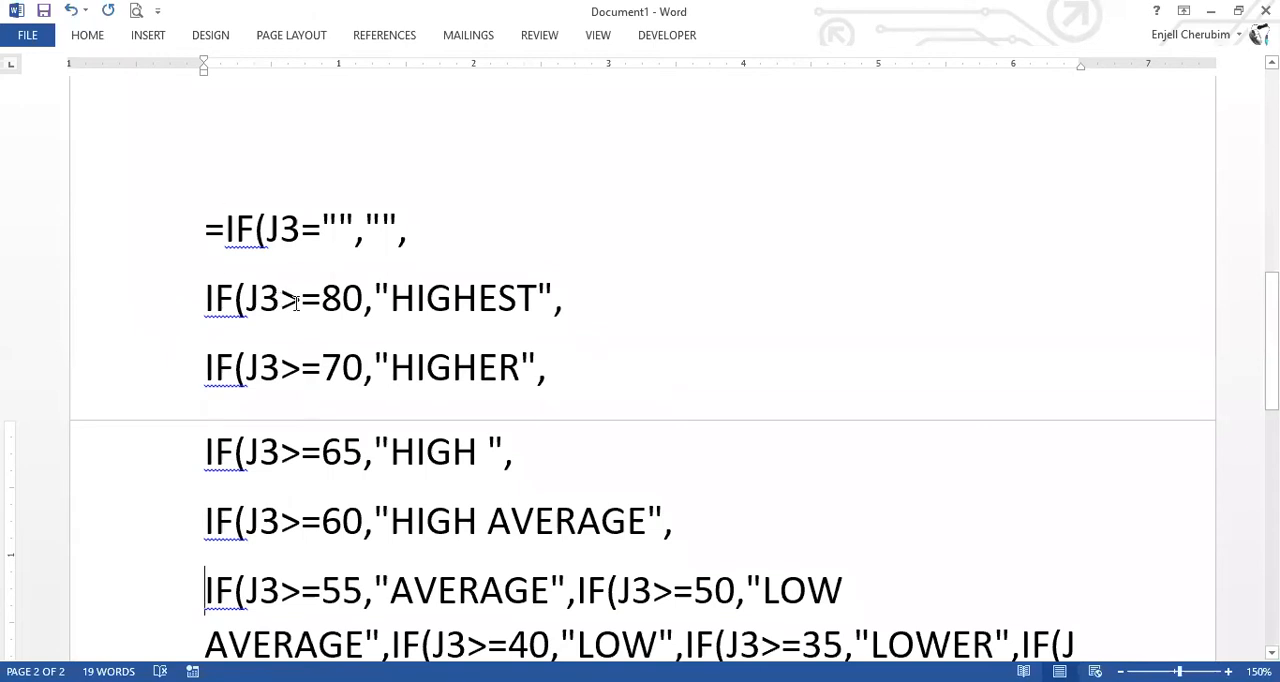
# Review the blank test and the J3>=80 "HIGHEST" condition of the remarks formula by highlighting each line.
pyautogui.moveTo(226, 231); pyautogui.dragTo(408, 235)
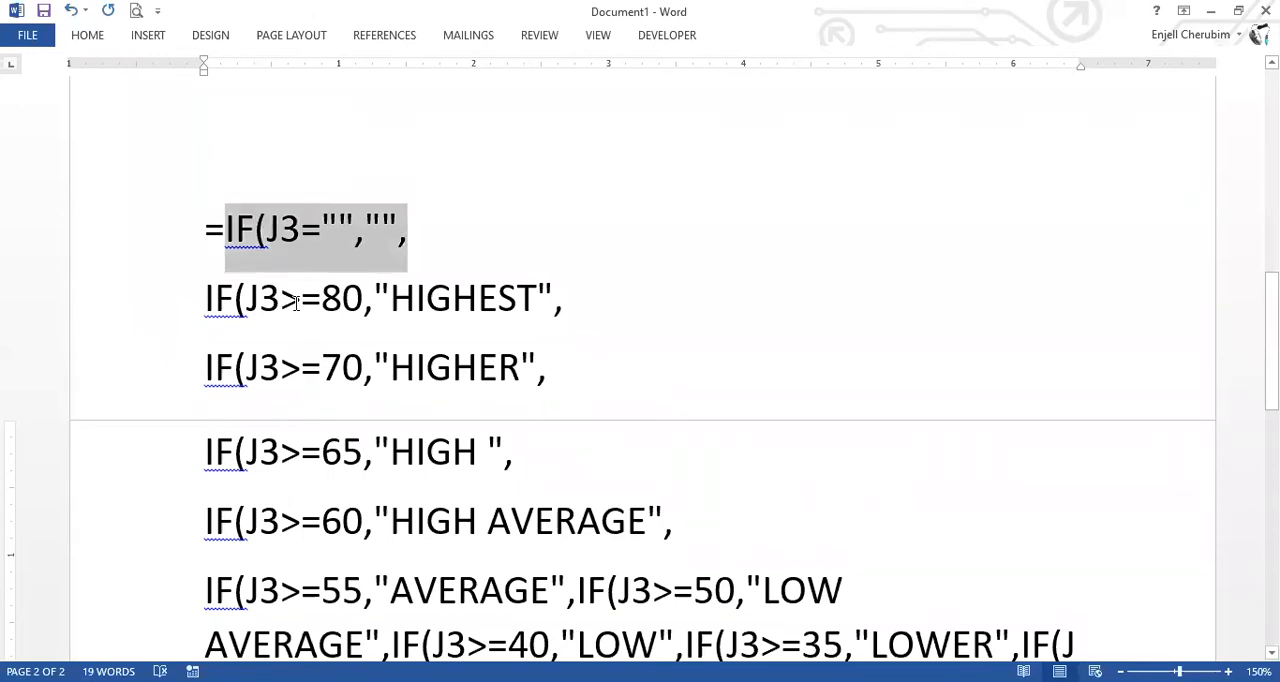
pyautogui.moveTo(206, 301); pyautogui.dragTo(296, 303)
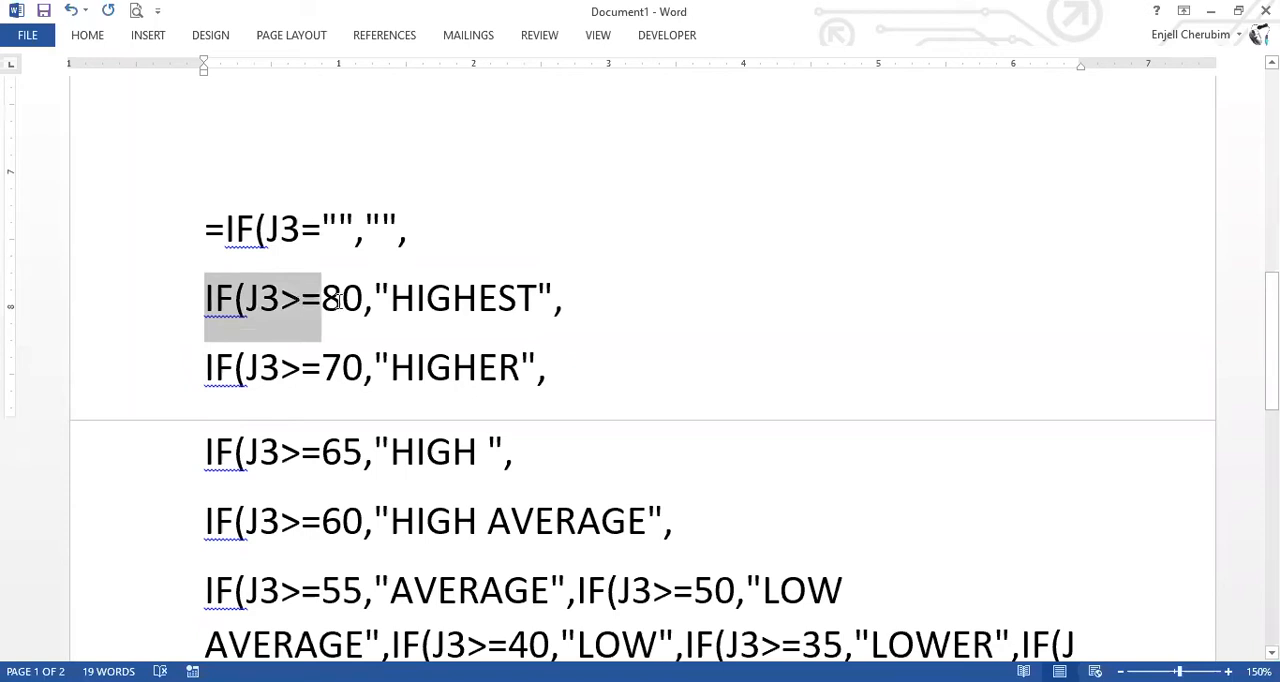
pyautogui.hotkey('shift', 'Right')
pyautogui.hotkey('shift', 'Right')
pyautogui.hotkey('shift', 'Right')
pyautogui.hotkey('shift', 'Right')
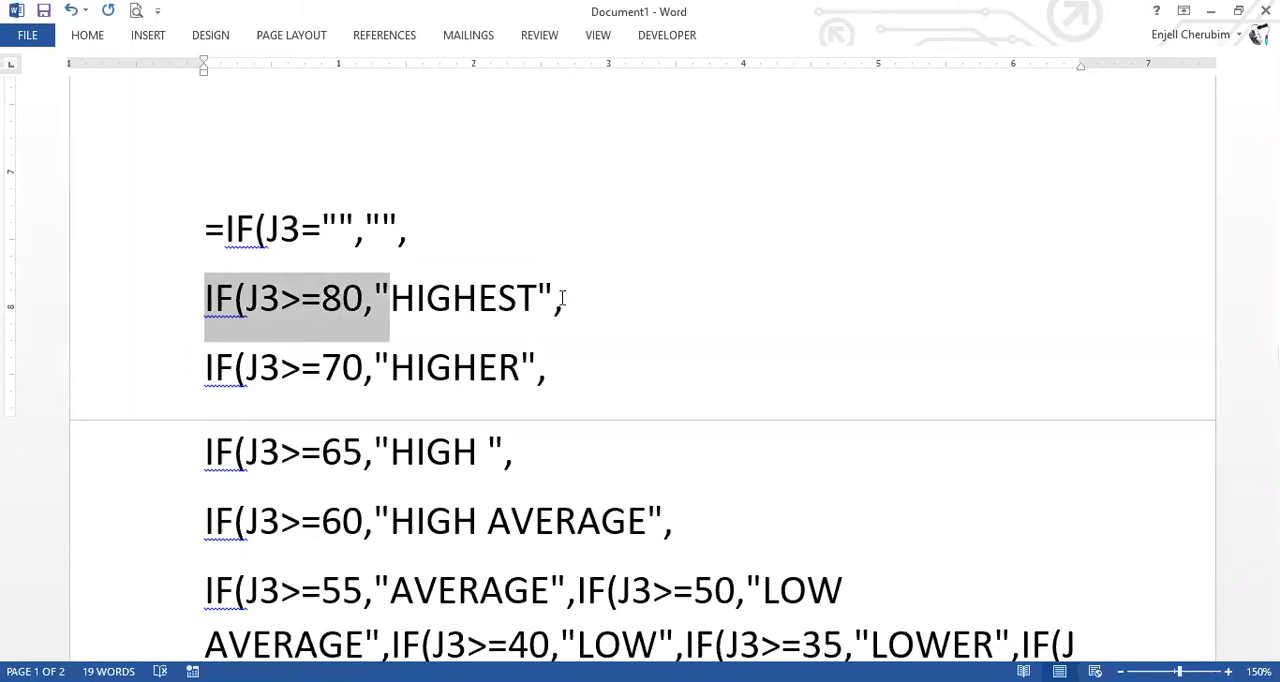
pyautogui.hotkey('shift', 'End')
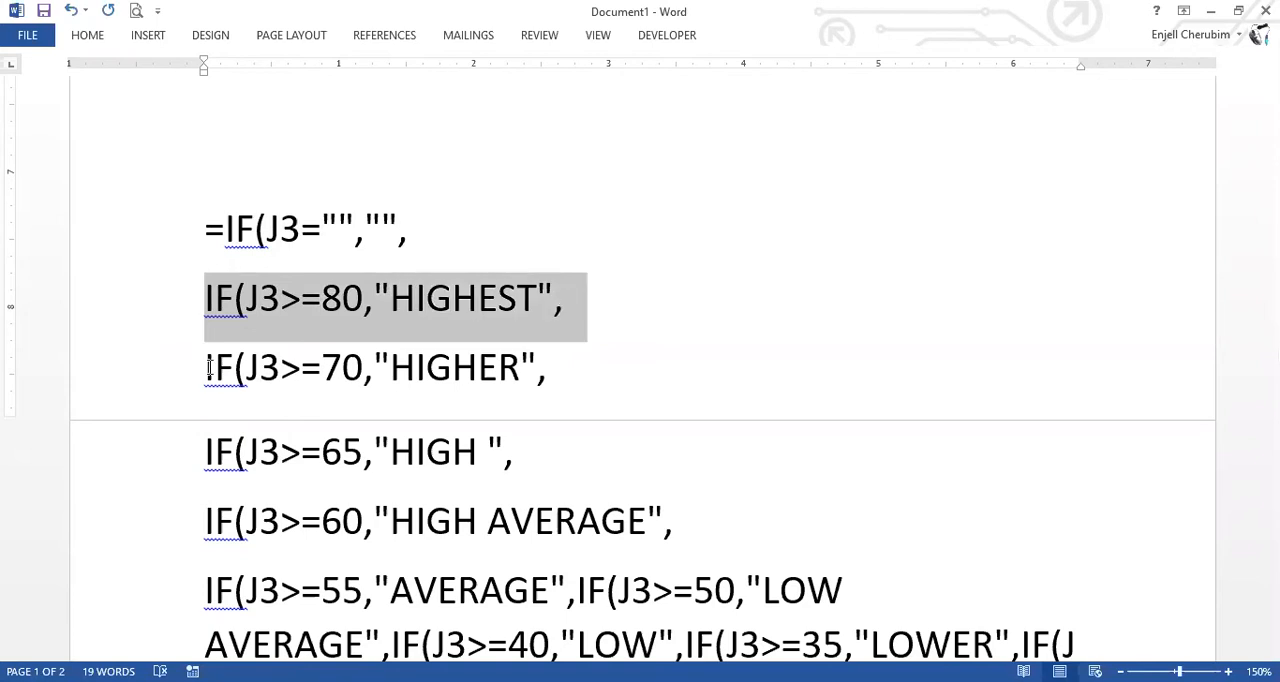
# Review the "HIGHER", "HIGH" and "HIGH AVERAGE" conditions of the remarks formula by highlighting their parts.
pyautogui.click(285, 380)
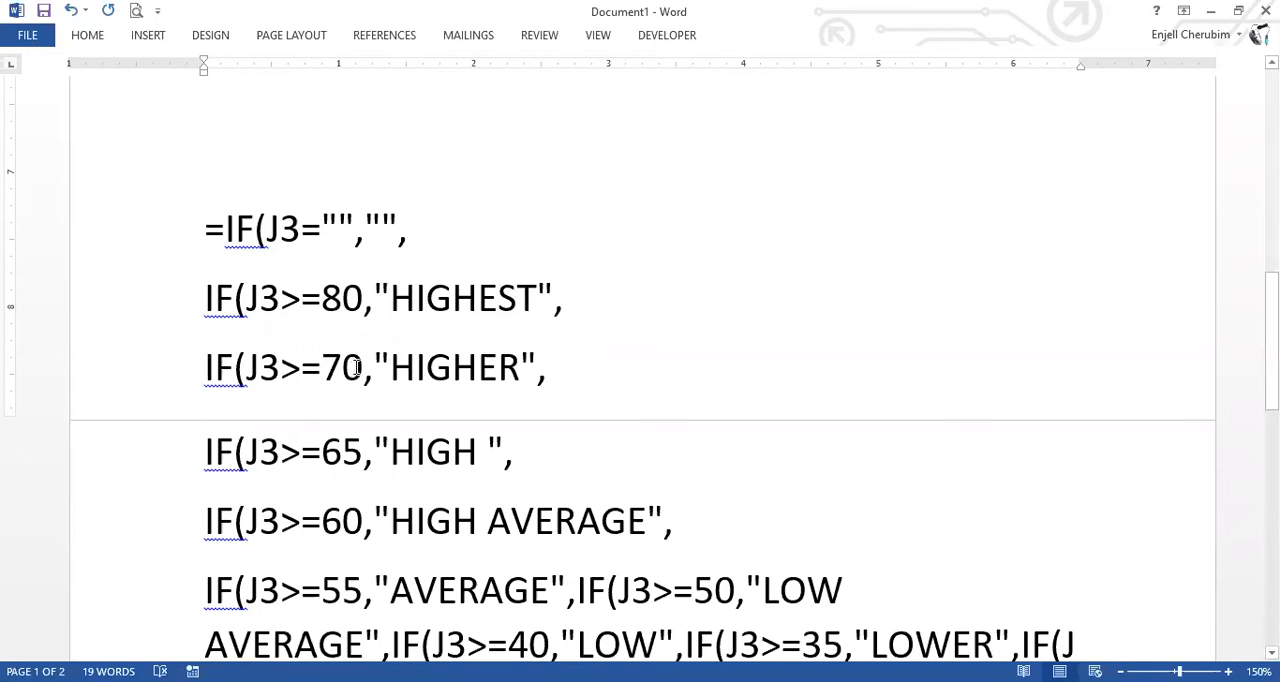
pyautogui.click(379, 364)
pyautogui.keyDown('shift'); pyautogui.click(521, 366); pyautogui.keyUp('shift')
pyautogui.hotkey('shift', 'End')
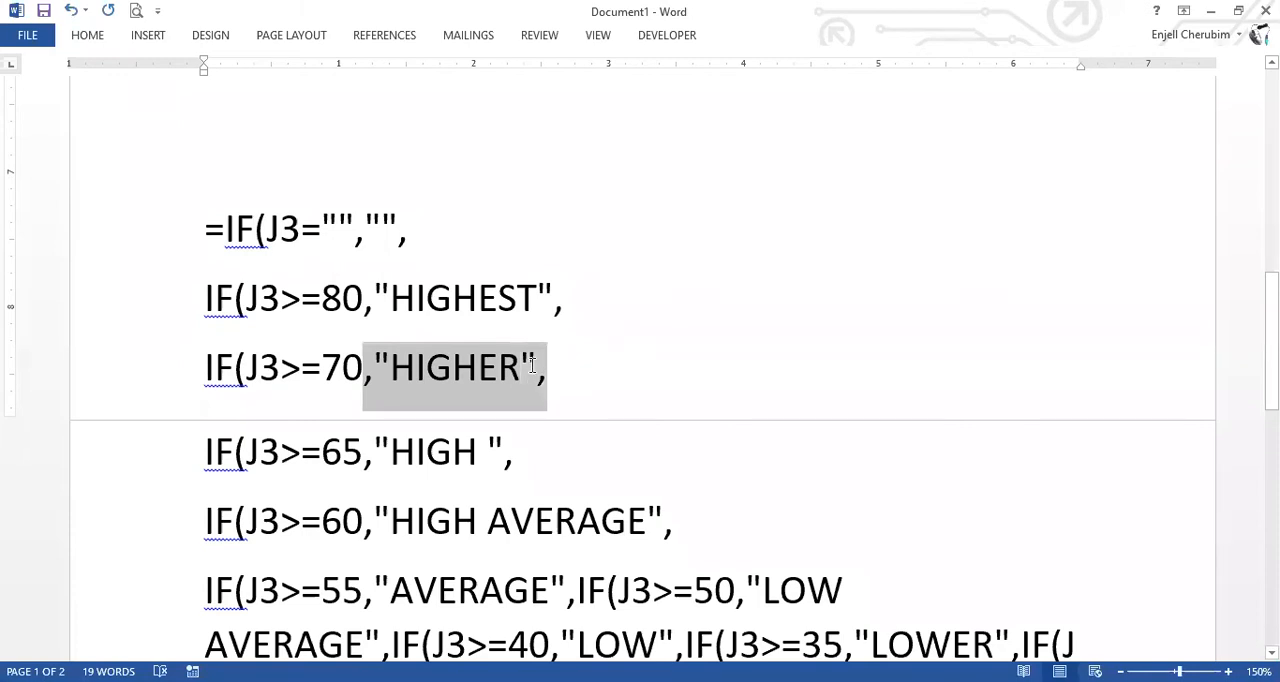
pyautogui.hotkey('shift', 'Left')
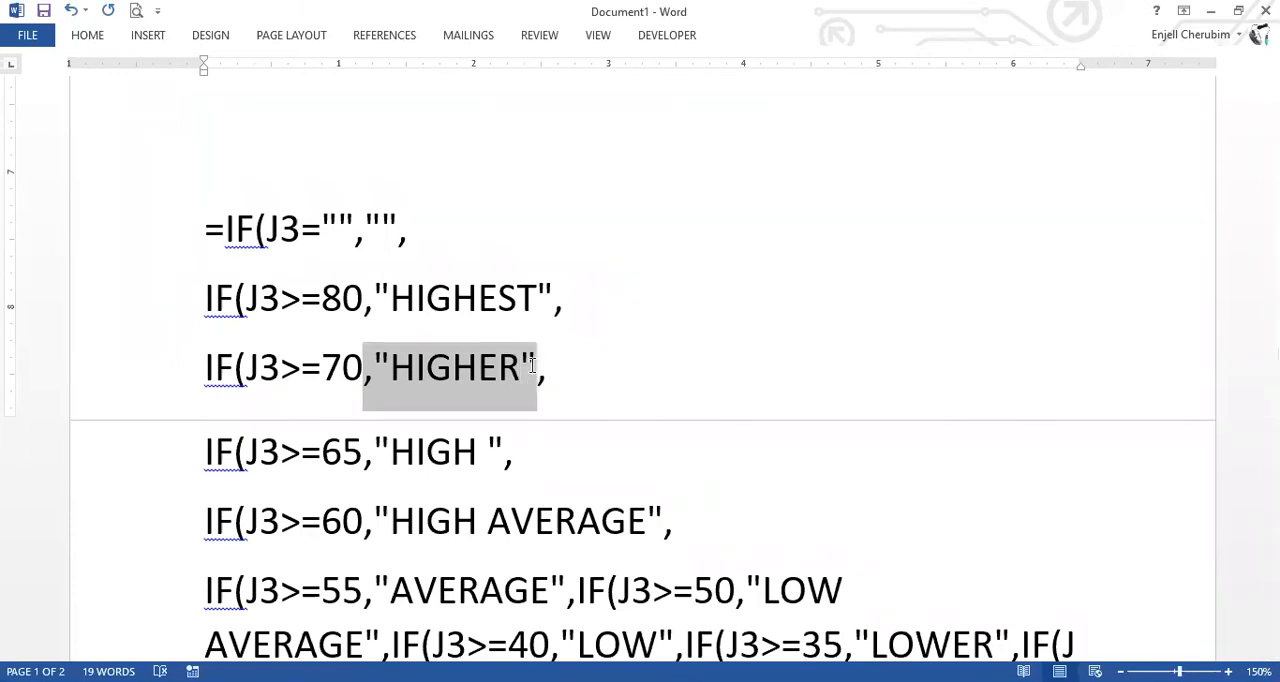
pyautogui.scroll(-2, 374, 337)
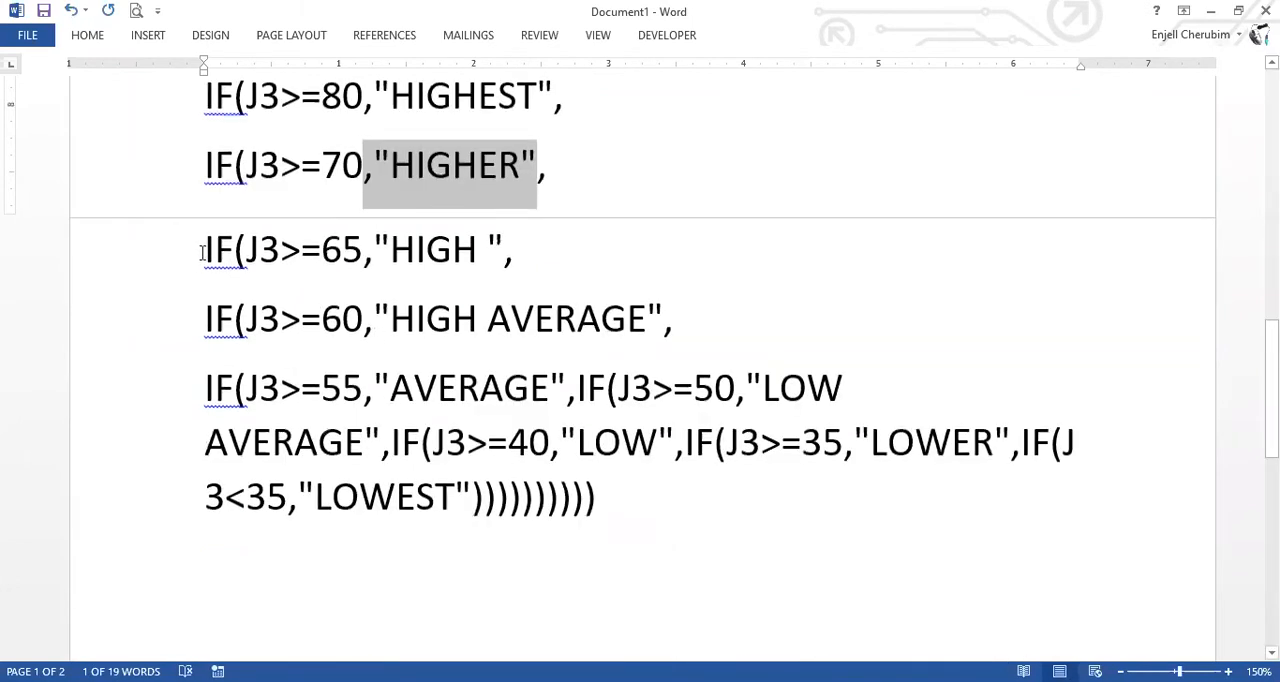
pyautogui.moveTo(205, 250); pyautogui.dragTo(290, 254)
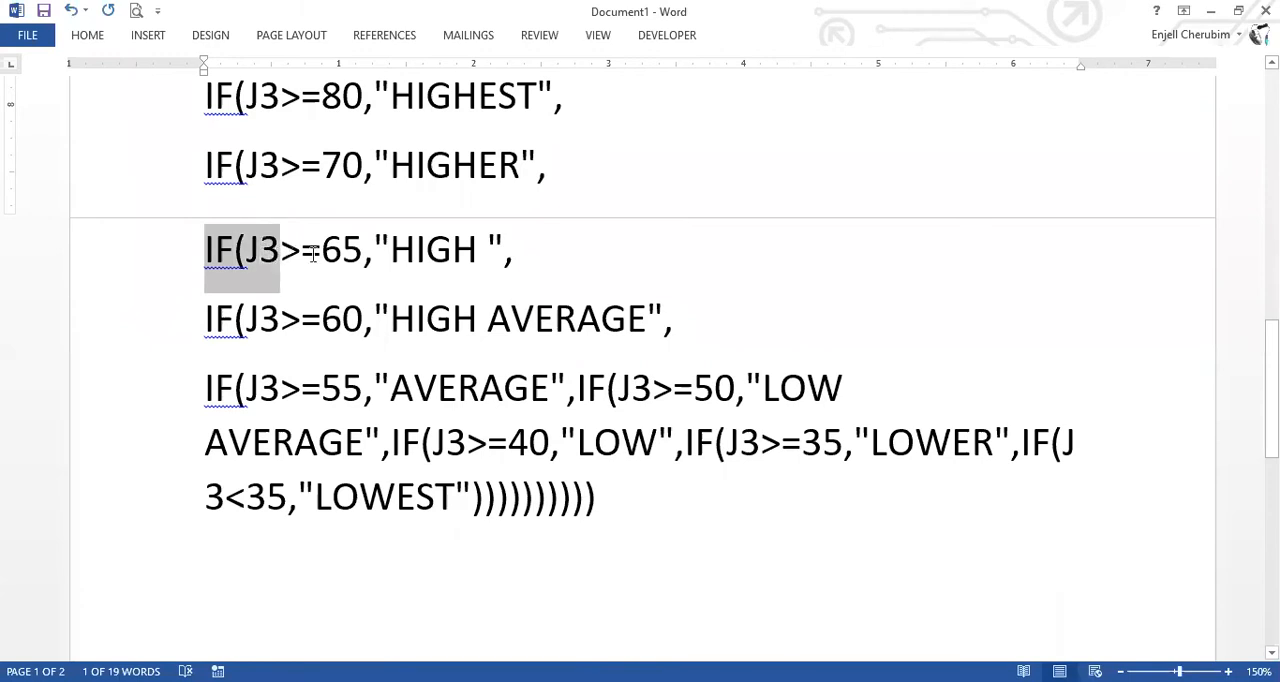
pyautogui.moveTo(410, 252); pyautogui.dragTo(507, 251)
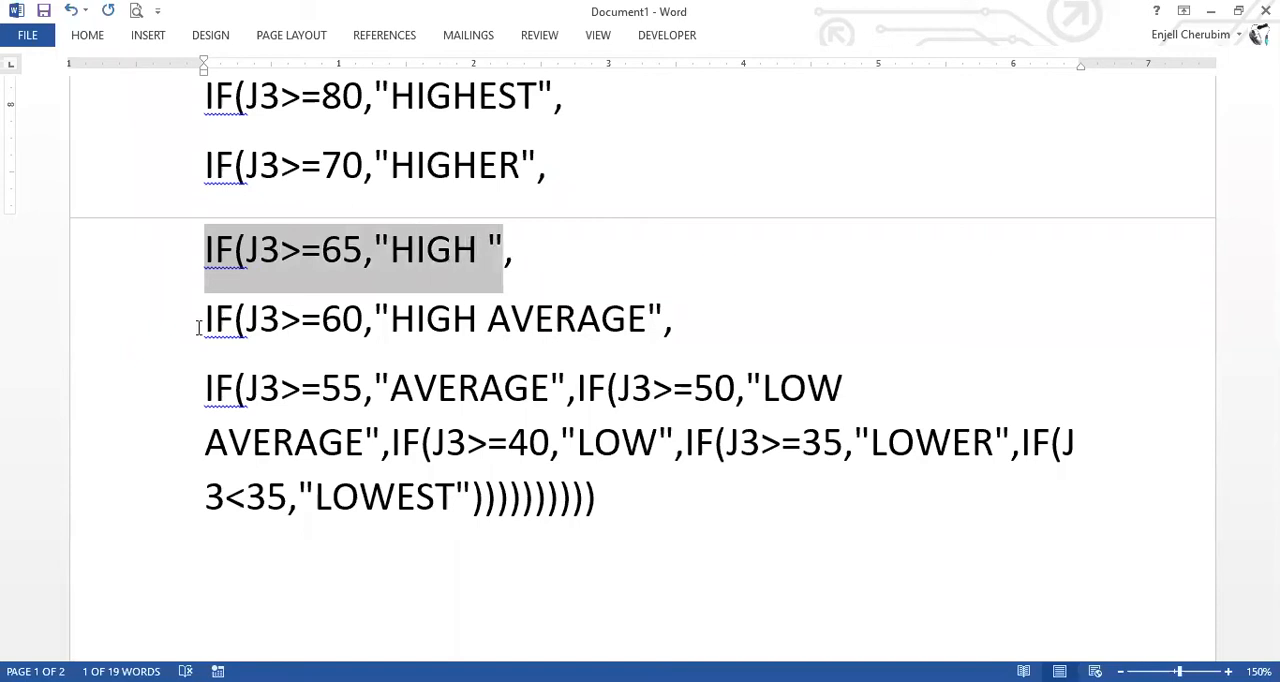
pyautogui.moveTo(330, 320); pyautogui.dragTo(658, 308)
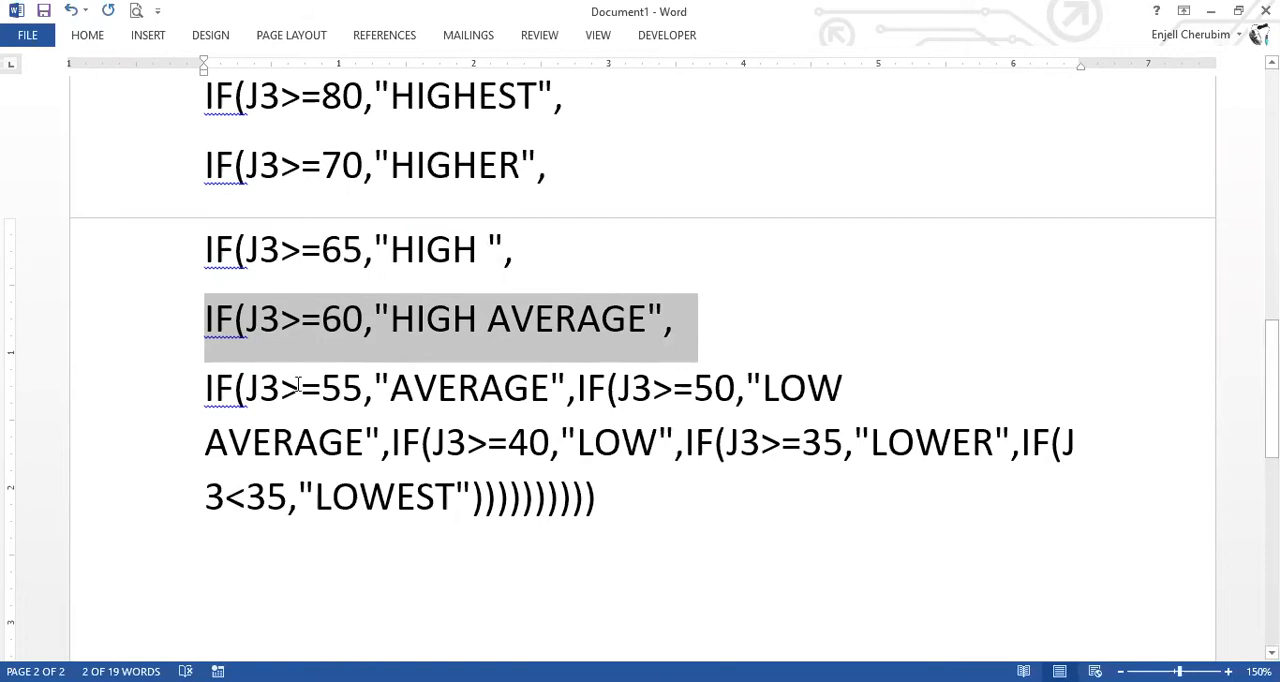
# Put the "AVERAGE" and "LOW AVERAGE" conditions on separate lines, breaking before IF(J3>=50 and IF(J3>=40.
pyautogui.moveTo(298, 387); pyautogui.dragTo(321, 387)
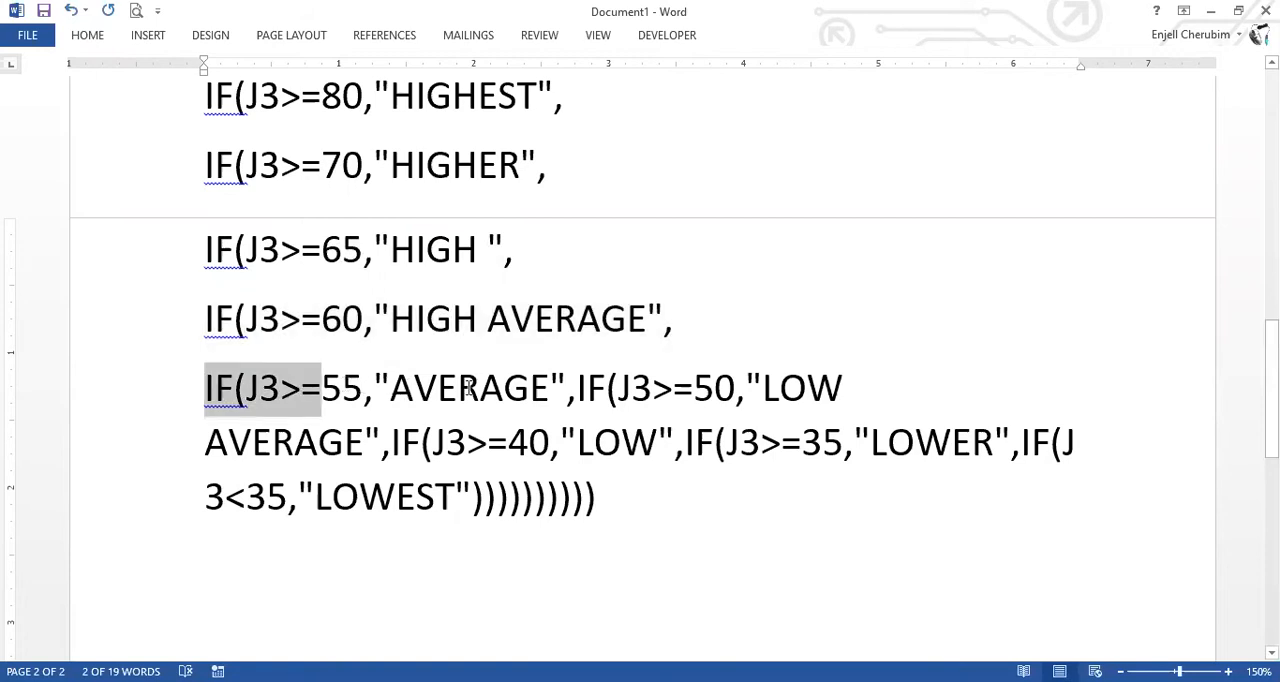
pyautogui.hotkey('shift', 'Right')
pyautogui.hotkey('shift', 'Right')
pyautogui.hotkey('shift', 'Right')
pyautogui.hotkey('shift', 'Right')
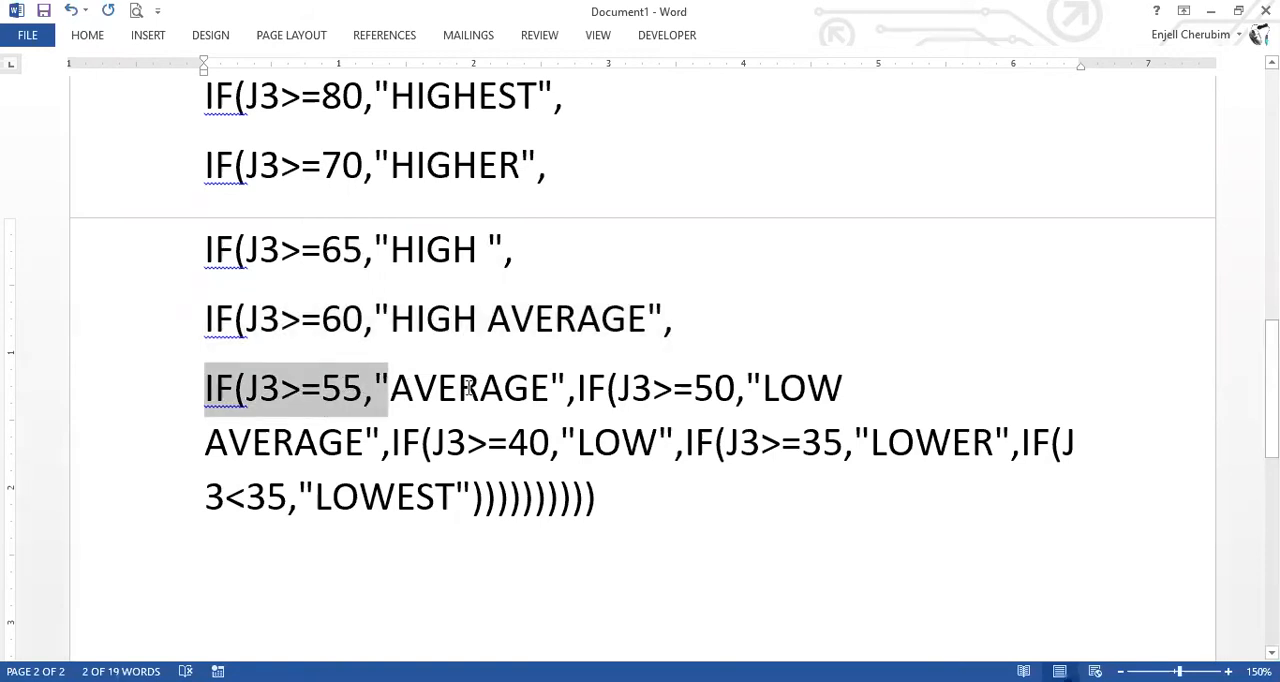
pyautogui.keyDown('shift'); pyautogui.click(576, 390); pyautogui.keyUp('shift')
pyautogui.click(576, 390)
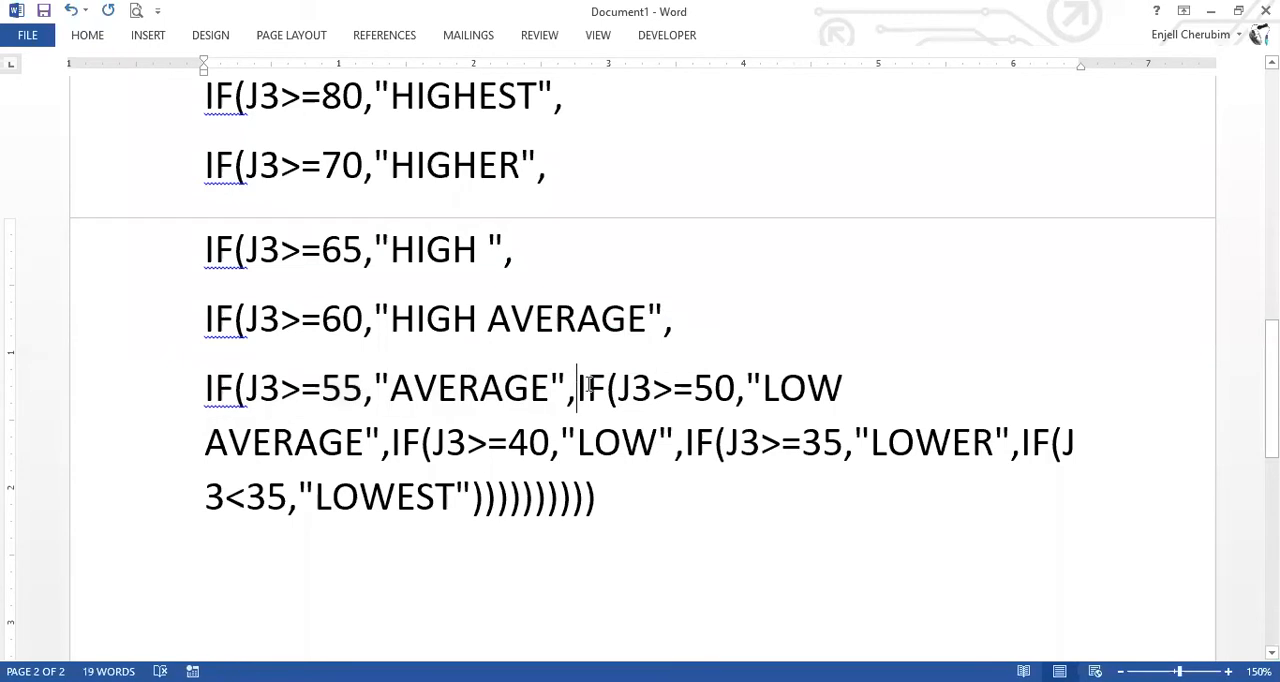
pyautogui.press('Return')
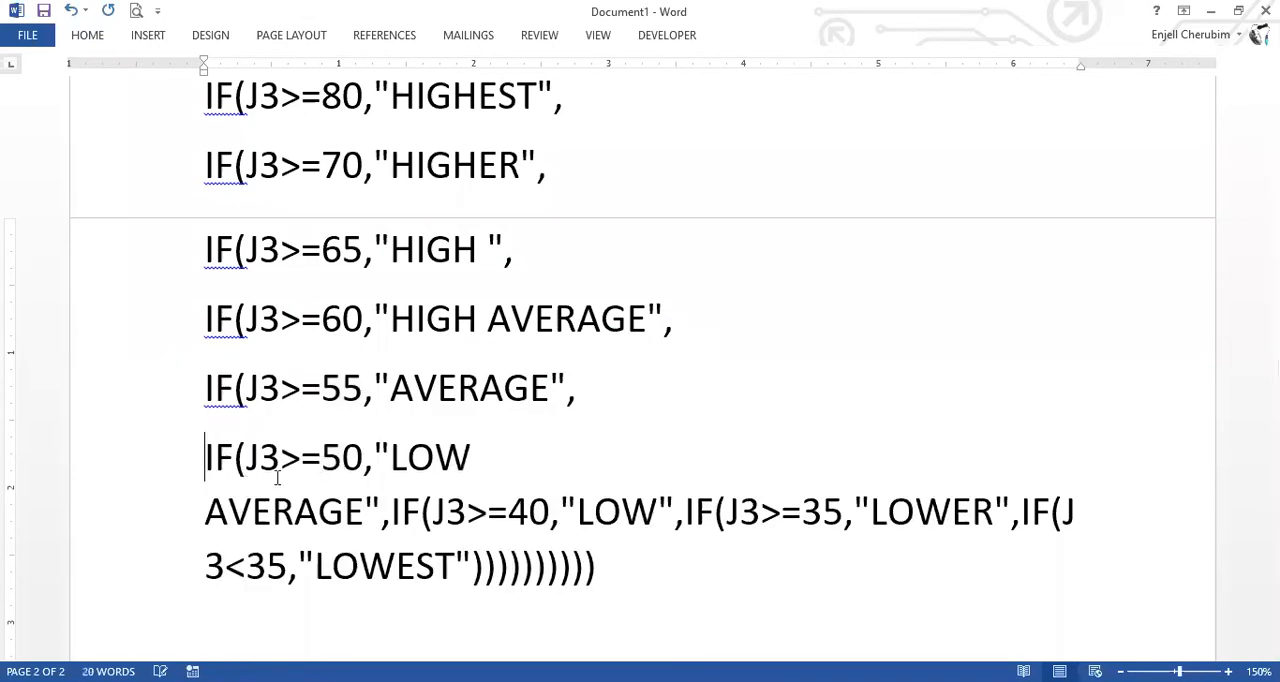
pyautogui.click(393, 510)
pyautogui.press('Return')
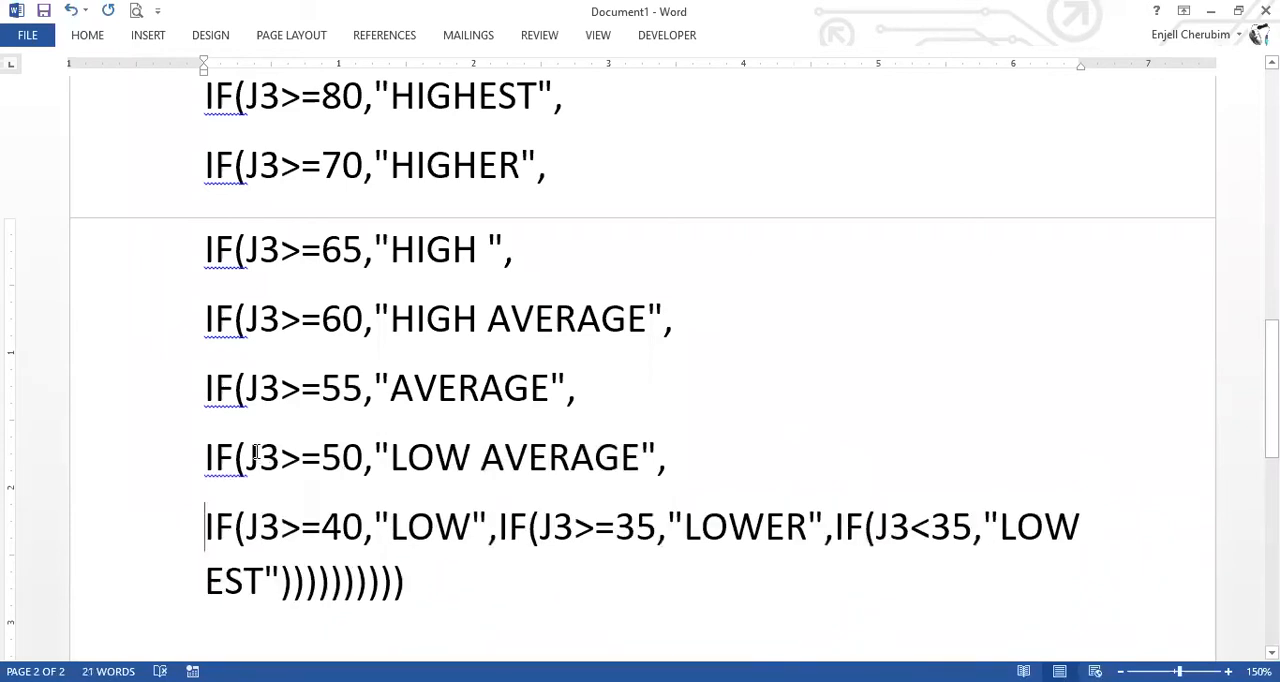
pyautogui.moveTo(248, 455); pyautogui.dragTo(652, 444)
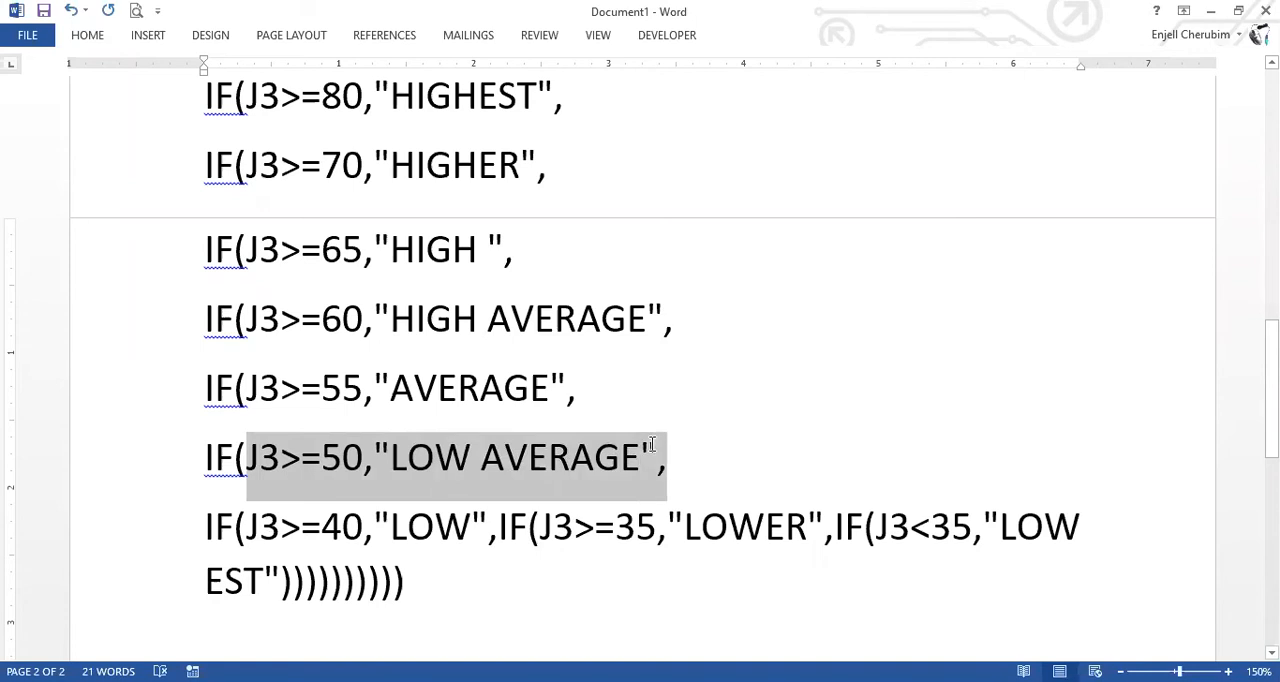
# Put the "LOW", "LOWER" and "LOWEST" conditions on separate lines, breaking before IF(J3>=35 and IF(J3<35.
pyautogui.click(498, 527)
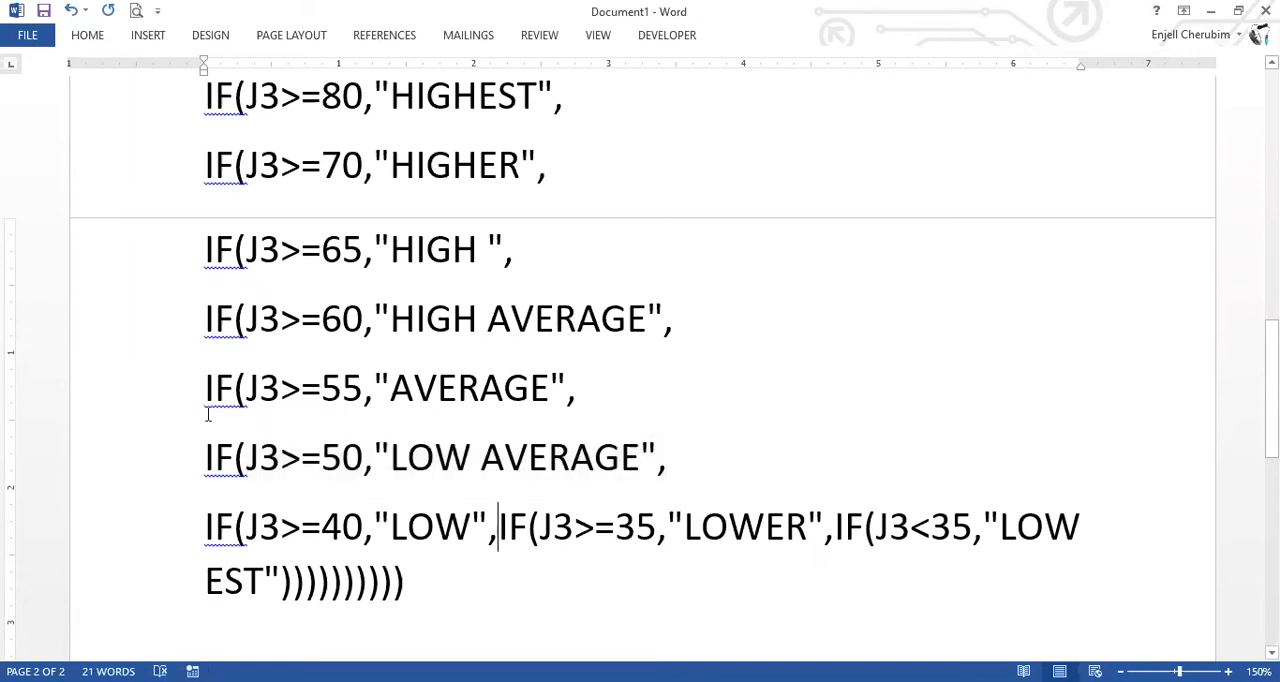
pyautogui.press('Return')
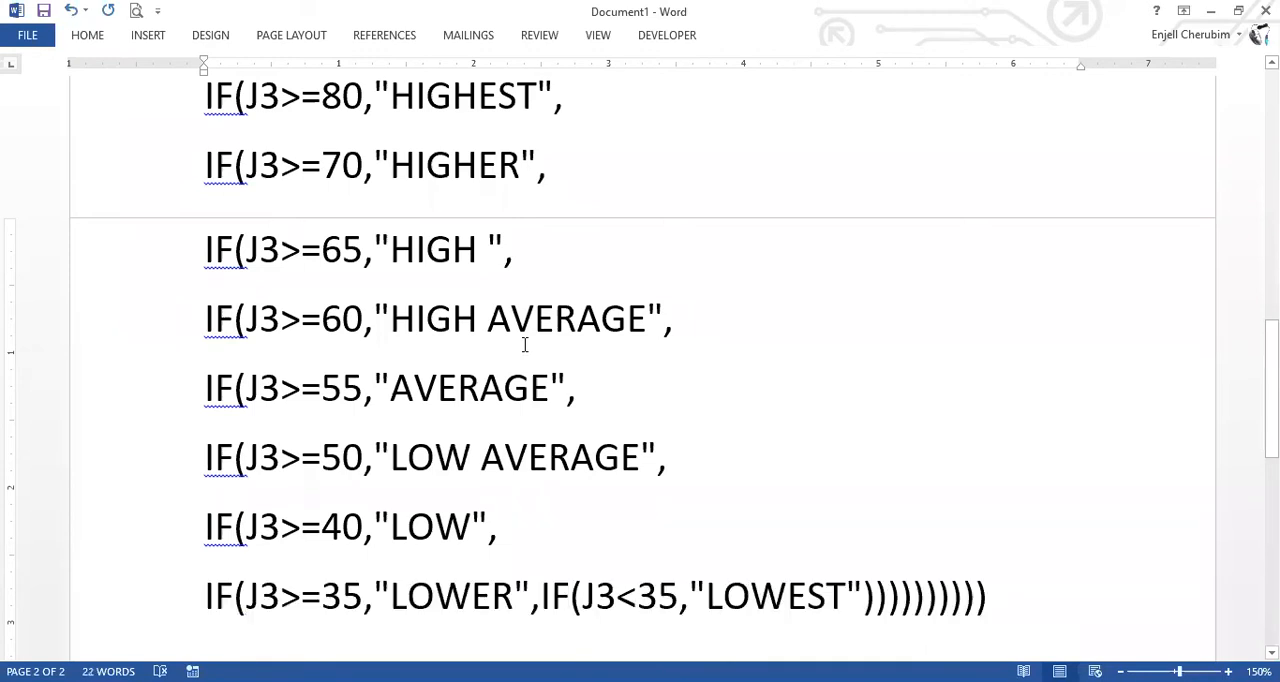
pyautogui.scroll(-2, 303, 344)
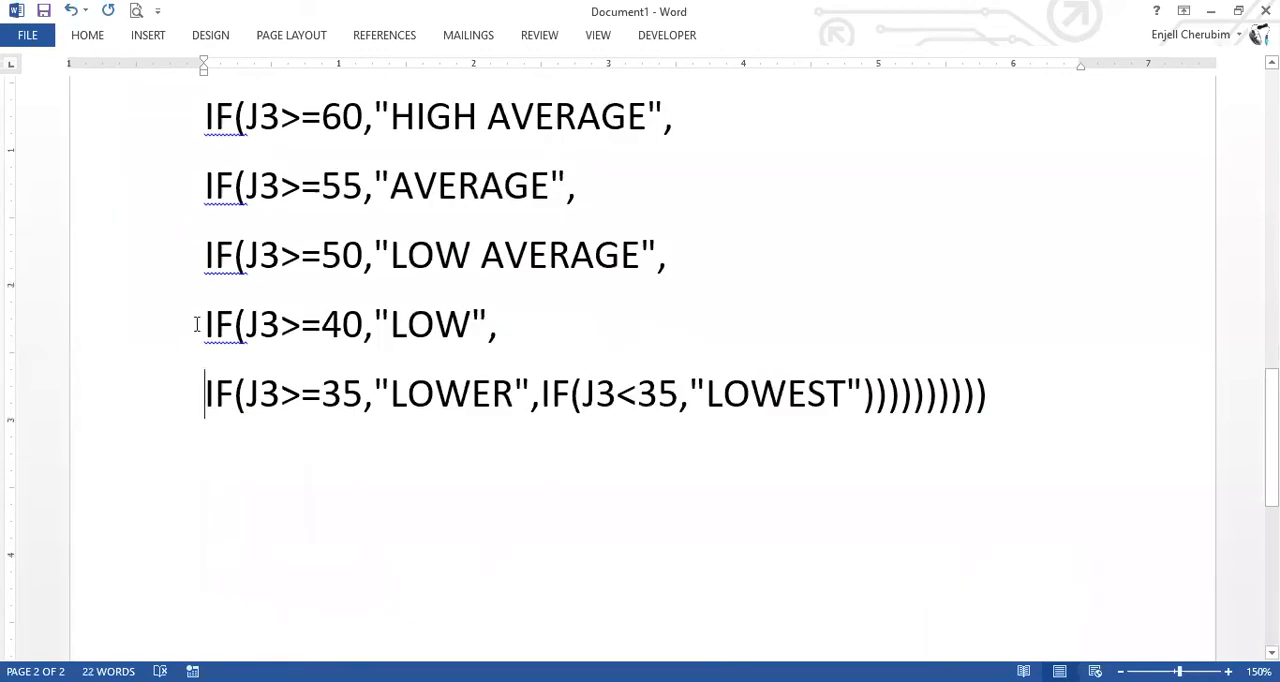
pyautogui.moveTo(197, 323); pyautogui.dragTo(385, 318)
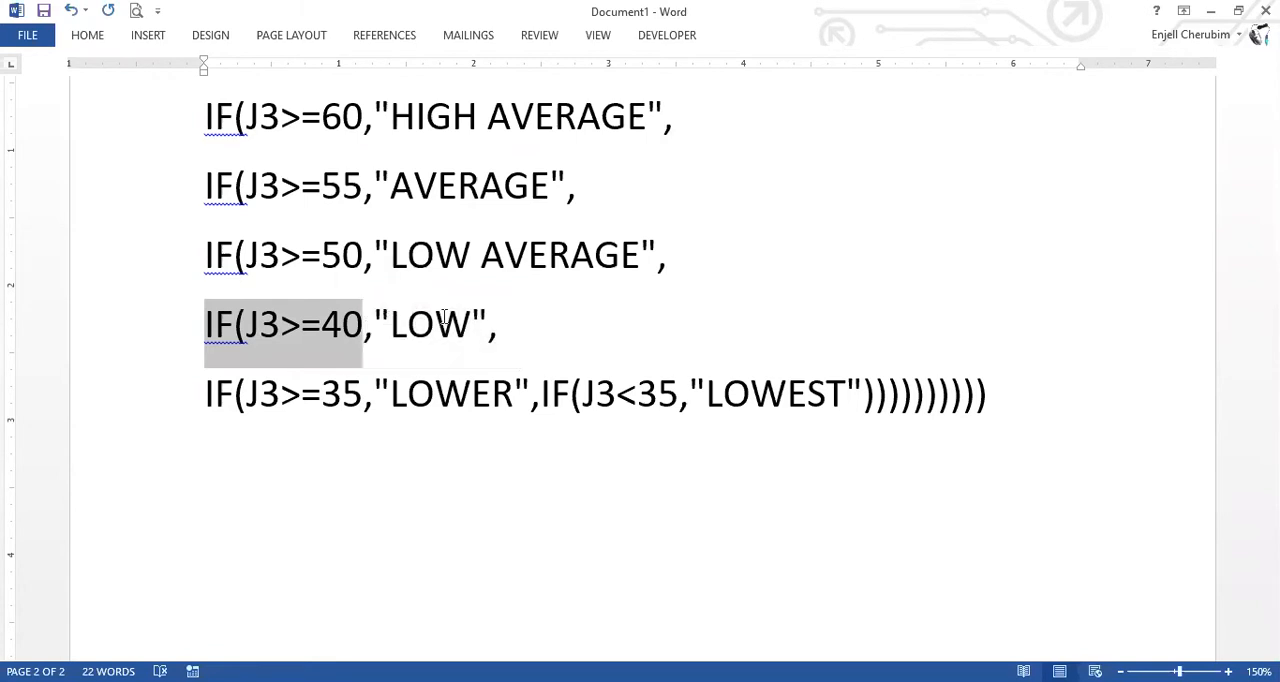
pyautogui.moveTo(481, 326); pyautogui.dragTo(380, 356)
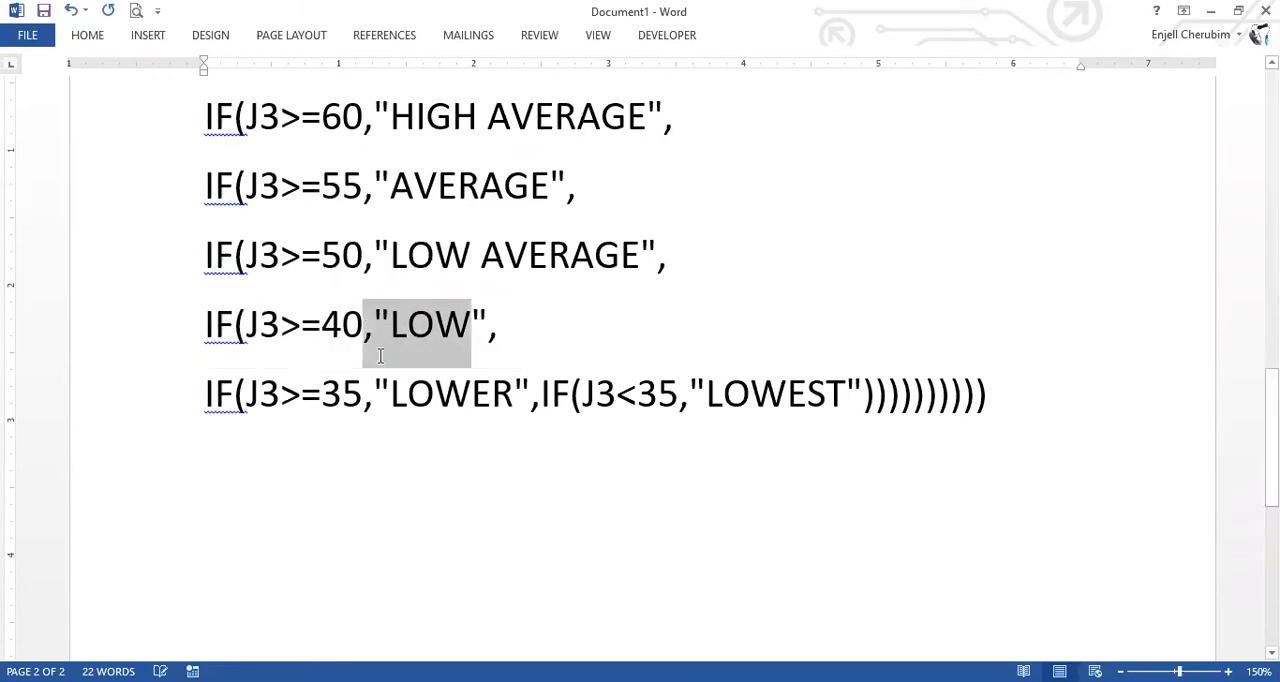
pyautogui.press('Left')
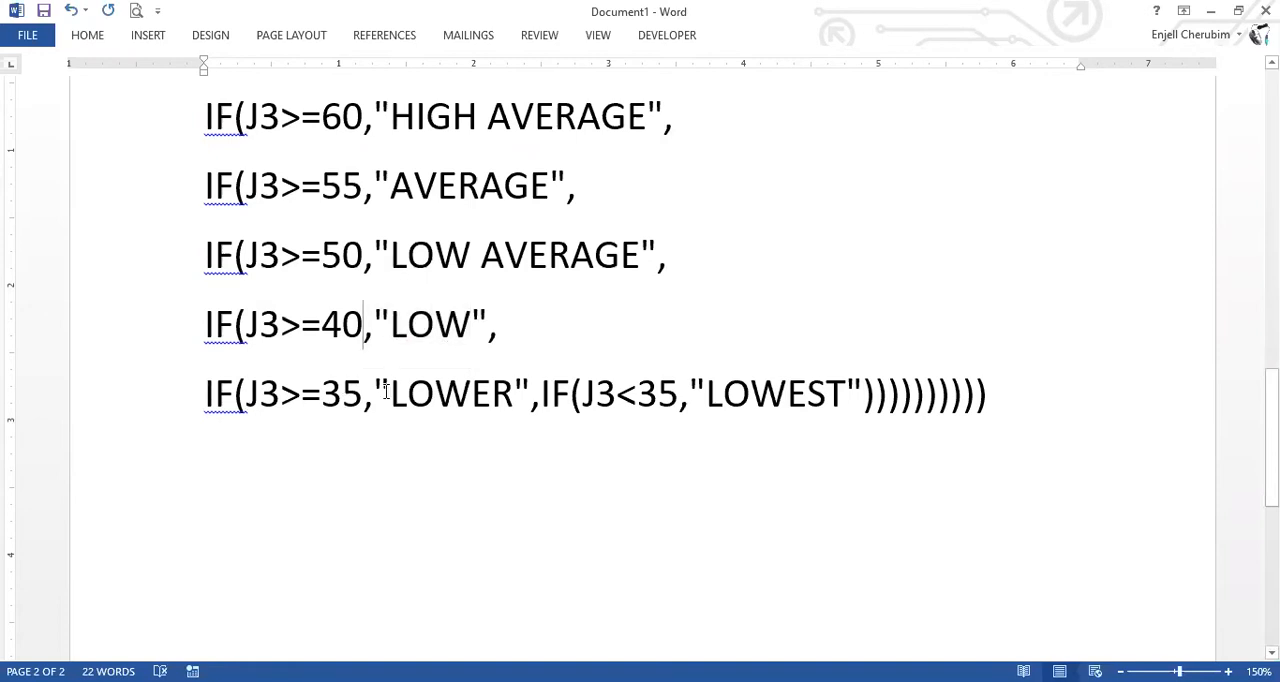
pyautogui.click(543, 390)
pyautogui.press('Return')
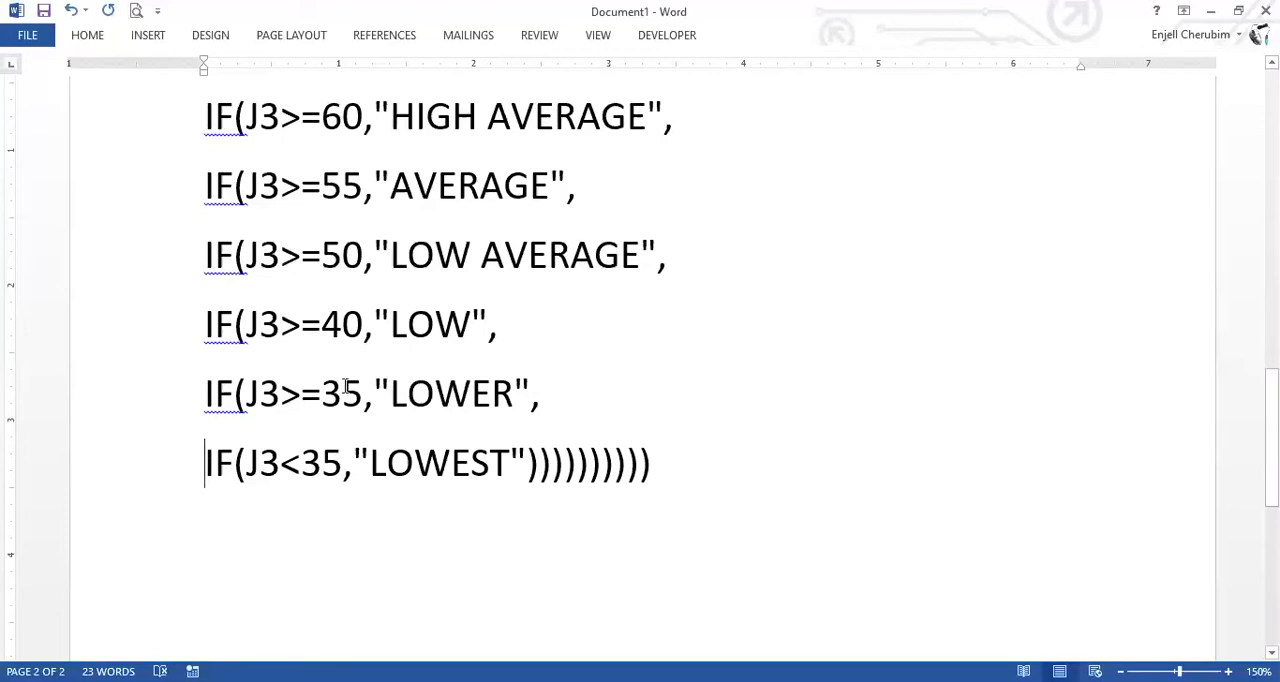
pyautogui.moveTo(343, 390)
pyautogui.mouseDown()
pyautogui.moveTo(354, 396)
pyautogui.moveTo(322, 396)
pyautogui.mouseUp()
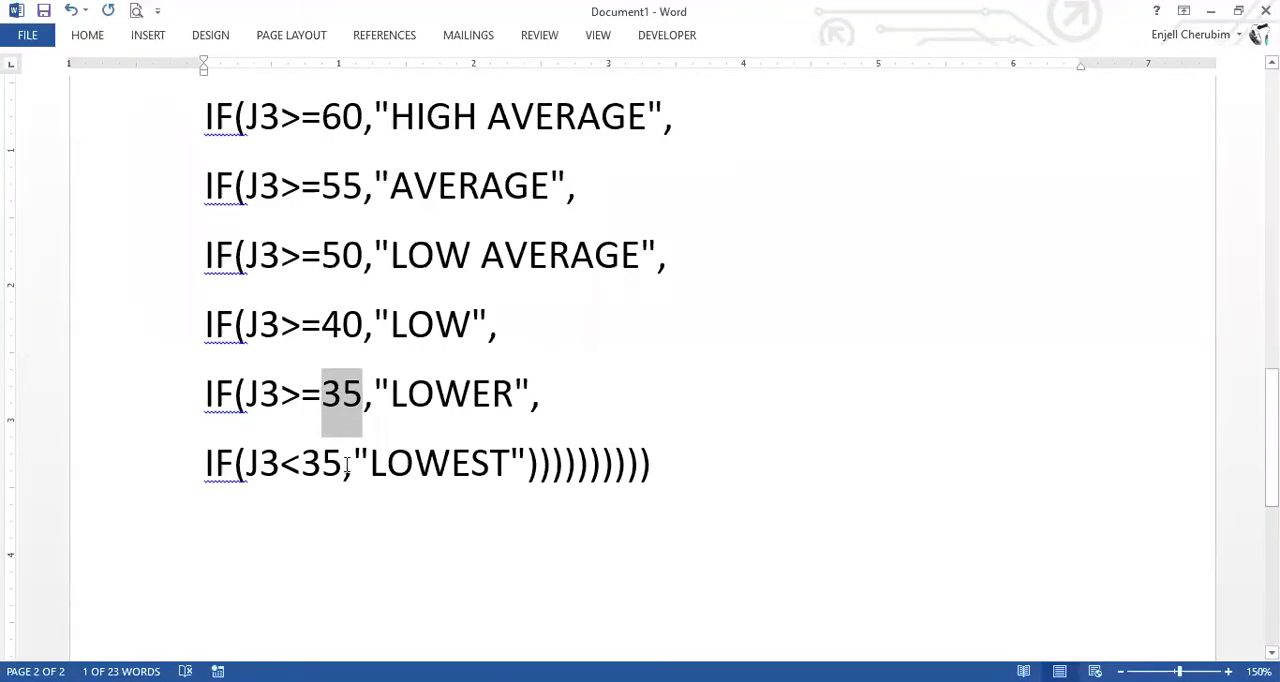
pyautogui.click(343, 463)
pyautogui.moveTo(343, 463); pyautogui.dragTo(513, 458)
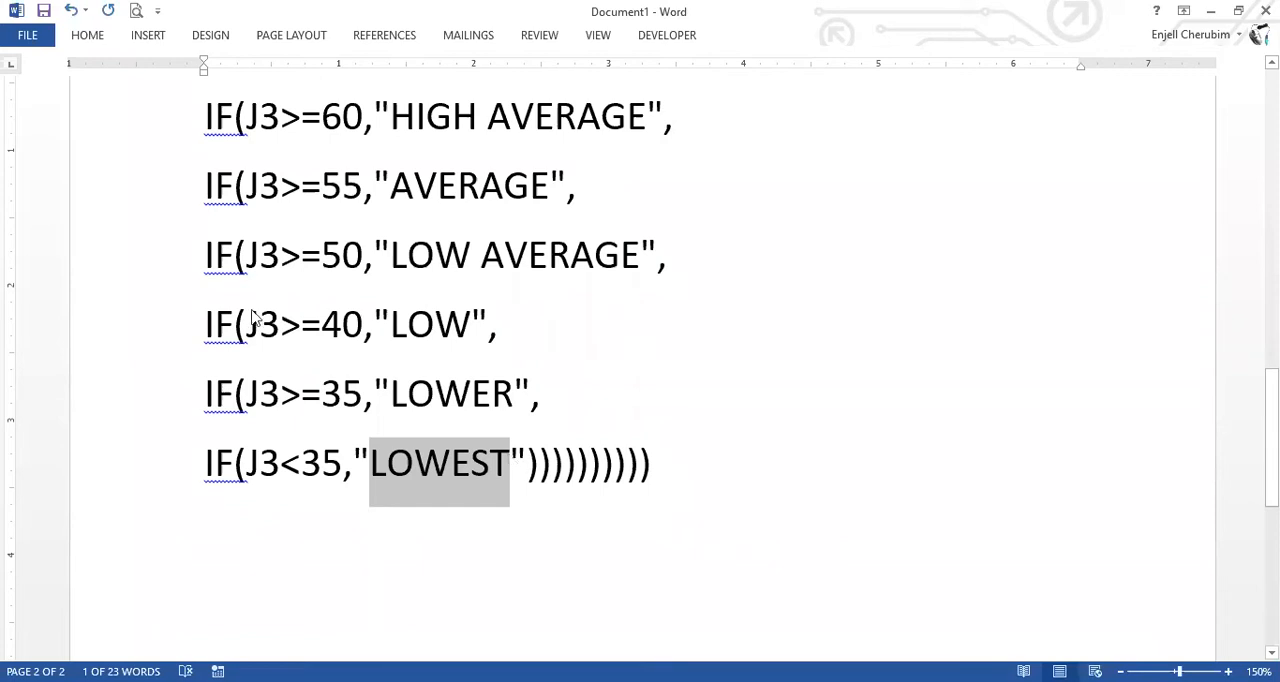
# Switch to the ZOOM SBA workbook in Excel and paste the remarks formula into L3, expanding the formula bar to show it fully.
pyautogui.hotkey('alt', 'Tab')
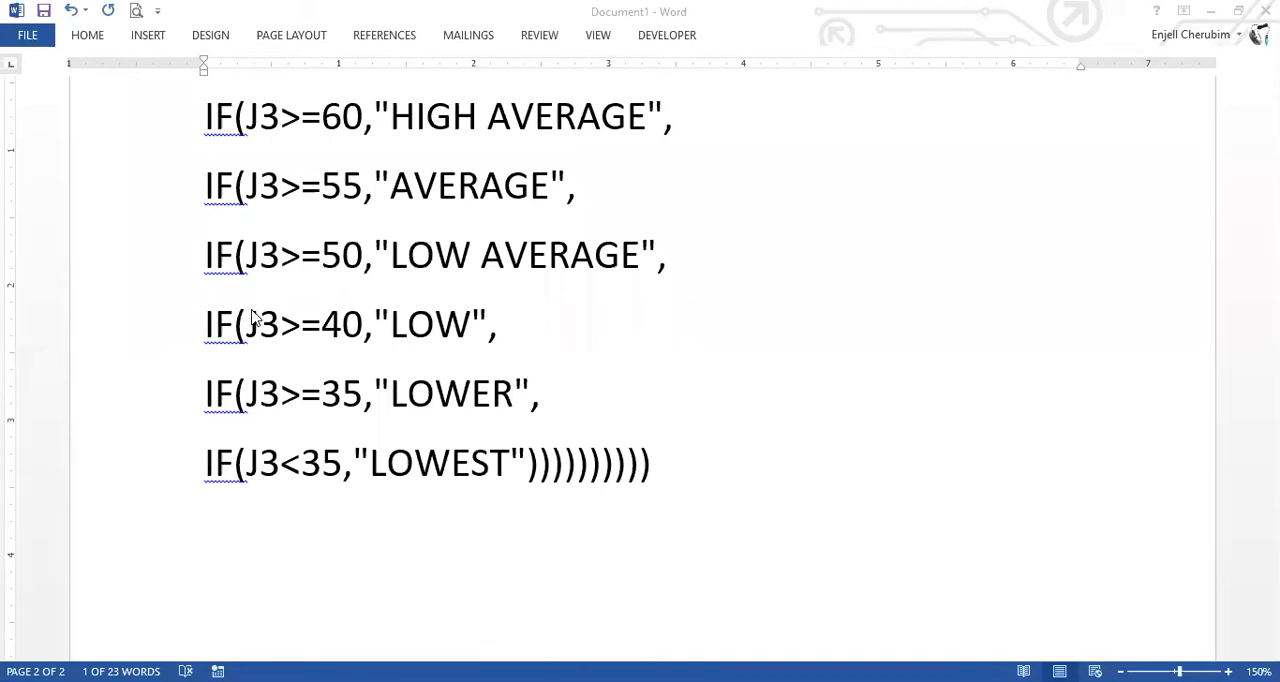
pyautogui.click(1058, 220)
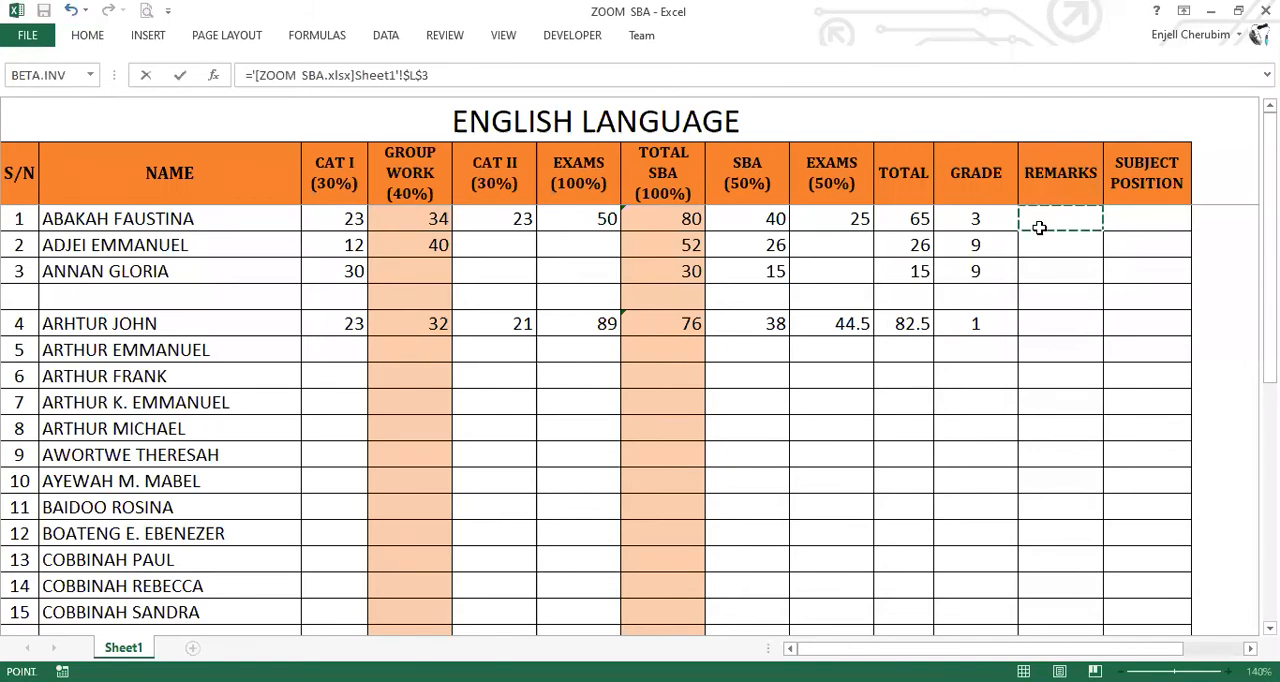
pyautogui.press('Escape')
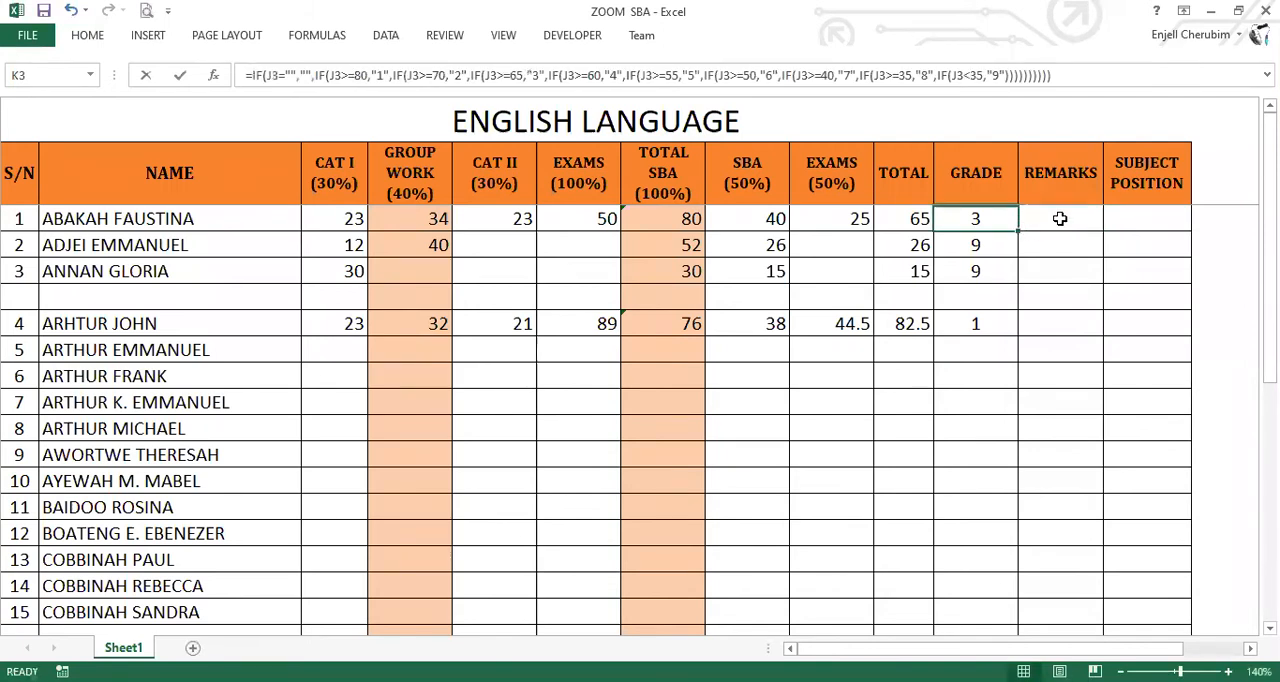
pyautogui.press('Right')
pyautogui.click(292, 71)
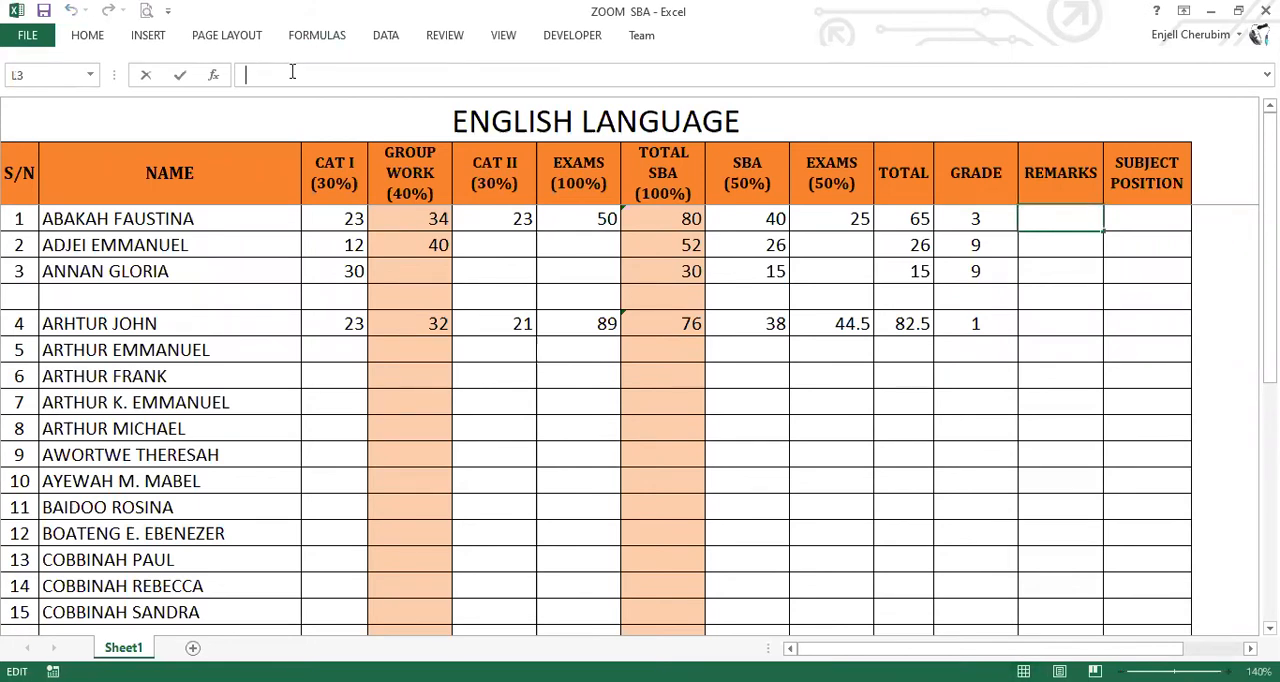
pyautogui.hotkey('ctrl', 'v')
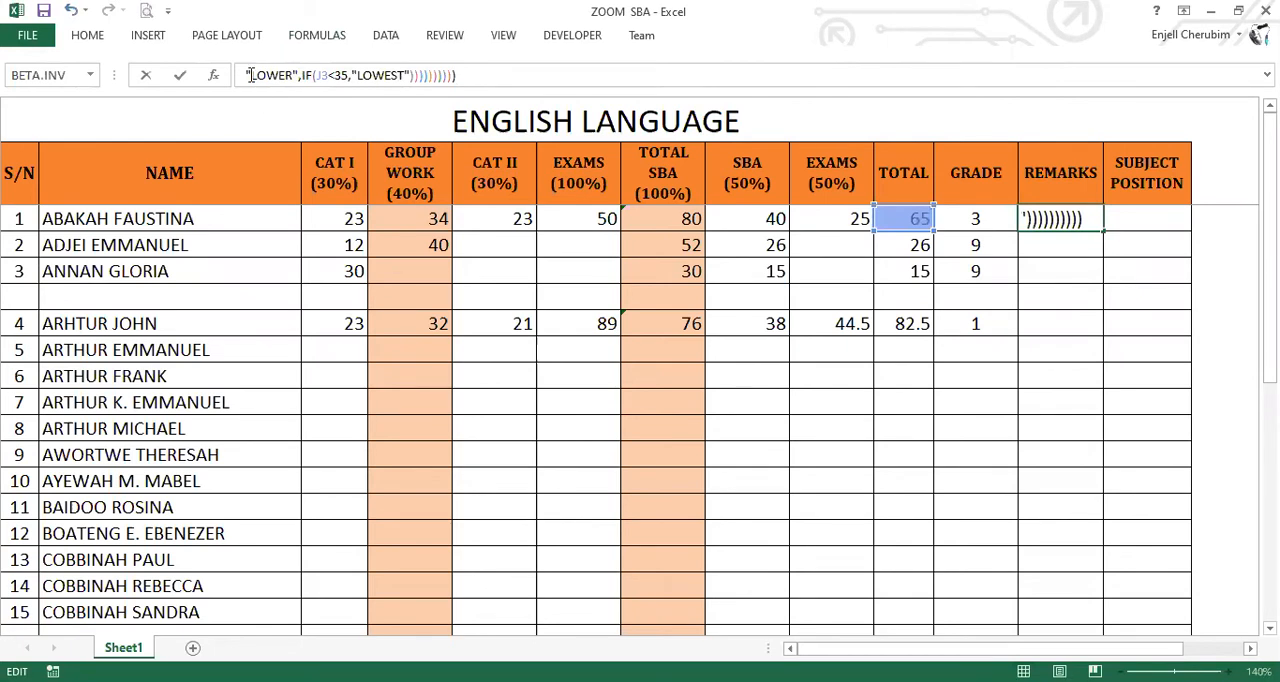
pyautogui.hotkey('ctrl', 'shift', 'u')
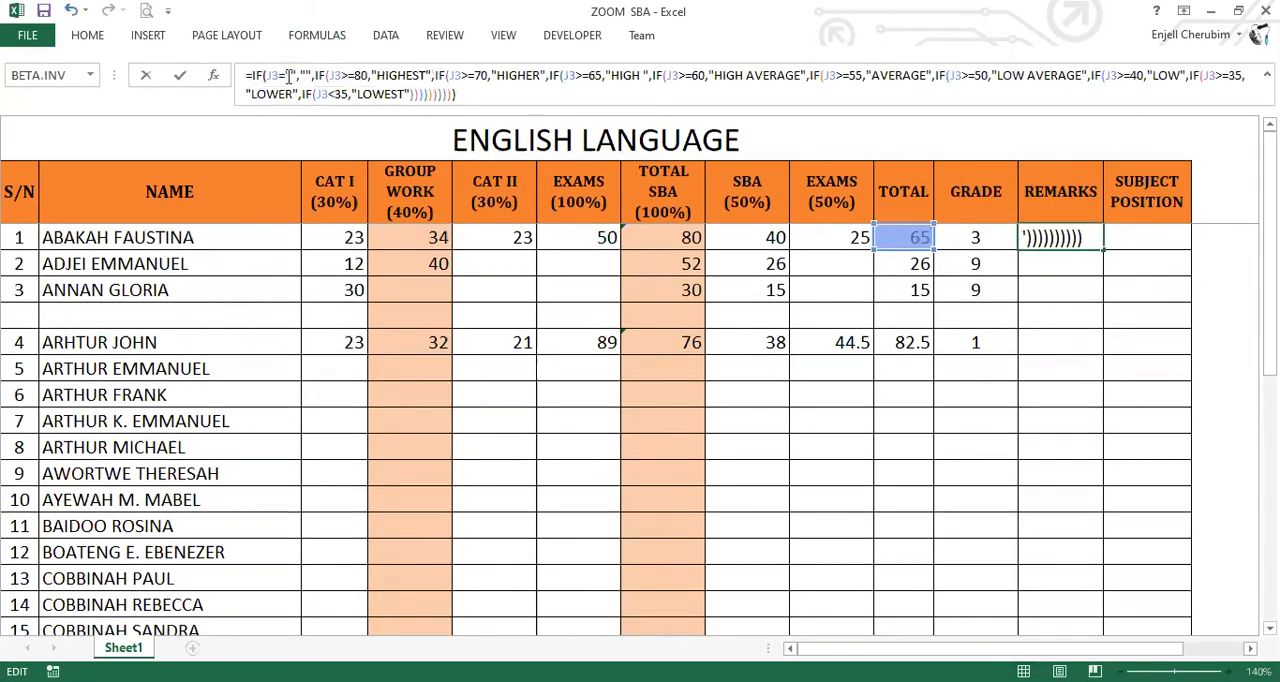
# Review each IF condition of the remarks formula in L3 by highlighting from the blank check through "LOWEST".
pyautogui.moveTo(290, 77); pyautogui.dragTo(412, 80)
pyautogui.keyDown('shift'); pyautogui.click(318, 77); pyautogui.keyUp('shift')
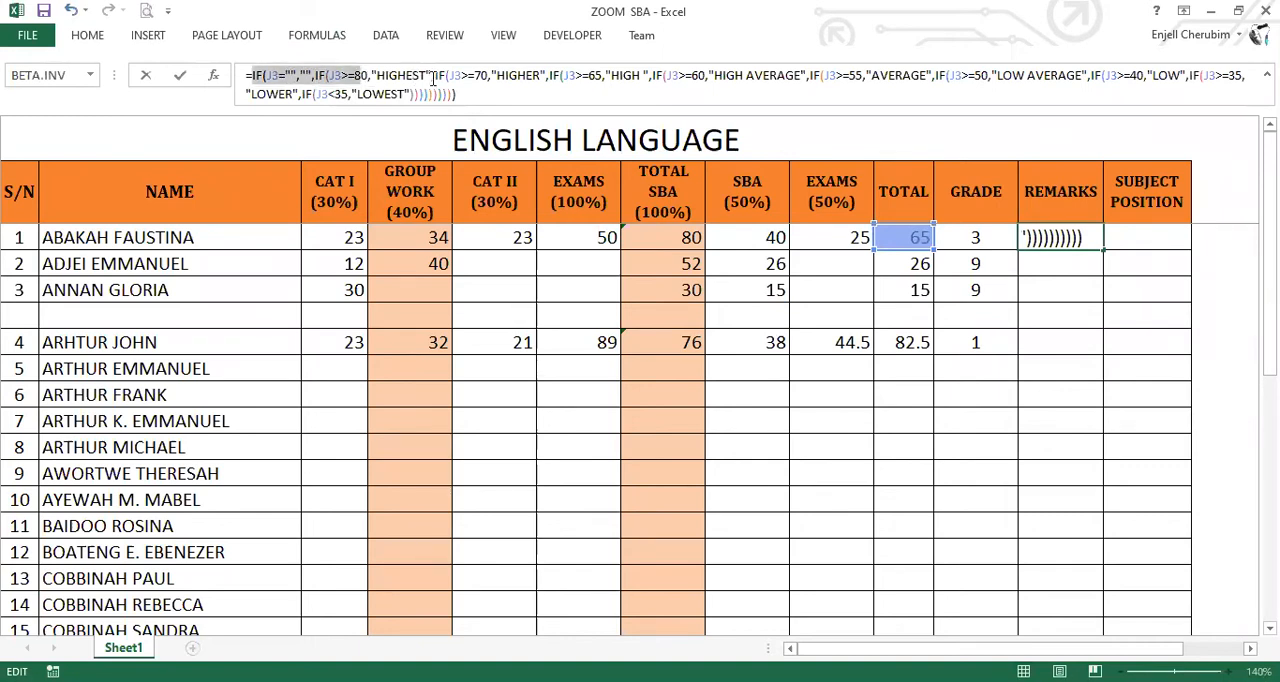
pyautogui.keyDown('shift'); pyautogui.click(433, 78); pyautogui.keyUp('shift')
pyautogui.keyDown('shift'); pyautogui.click(450, 78); pyautogui.keyUp('shift')
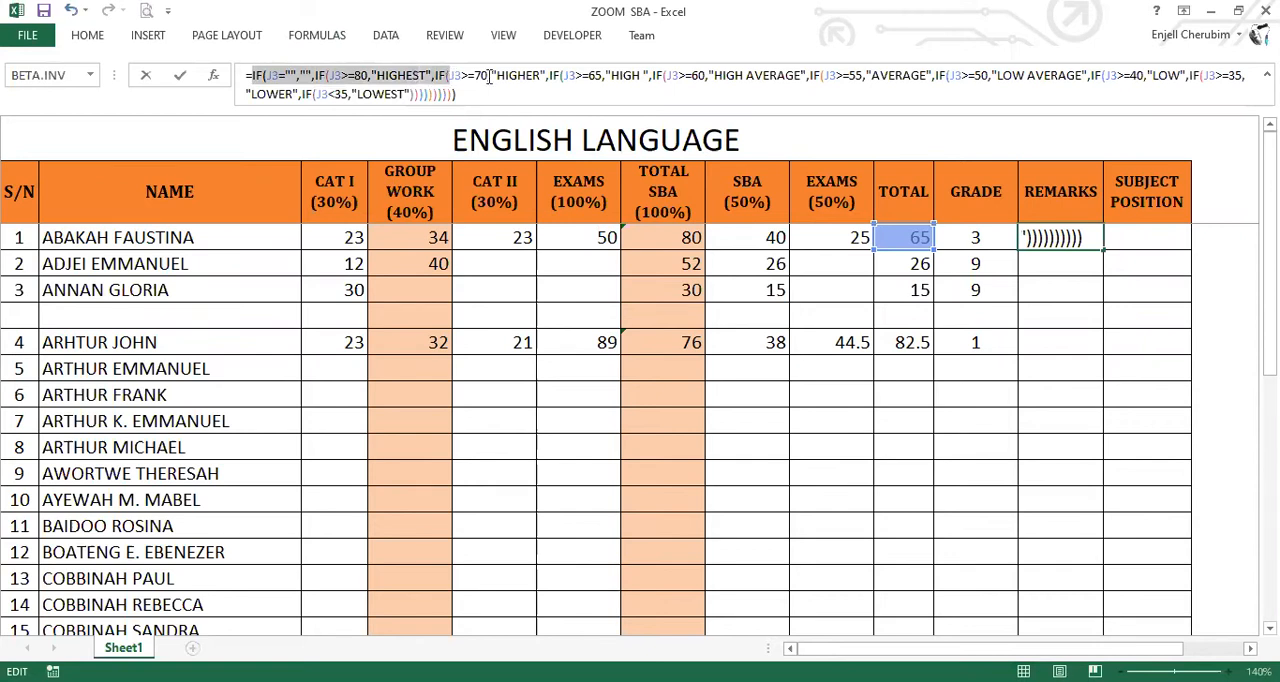
pyautogui.keyDown('shift'); pyautogui.click(488, 78); pyautogui.keyUp('shift')
pyautogui.moveTo(579, 73); pyautogui.dragTo(598, 73)
pyautogui.write('5')
pyautogui.keyDown('shift'); pyautogui.click(601, 75); pyautogui.keyUp('shift')
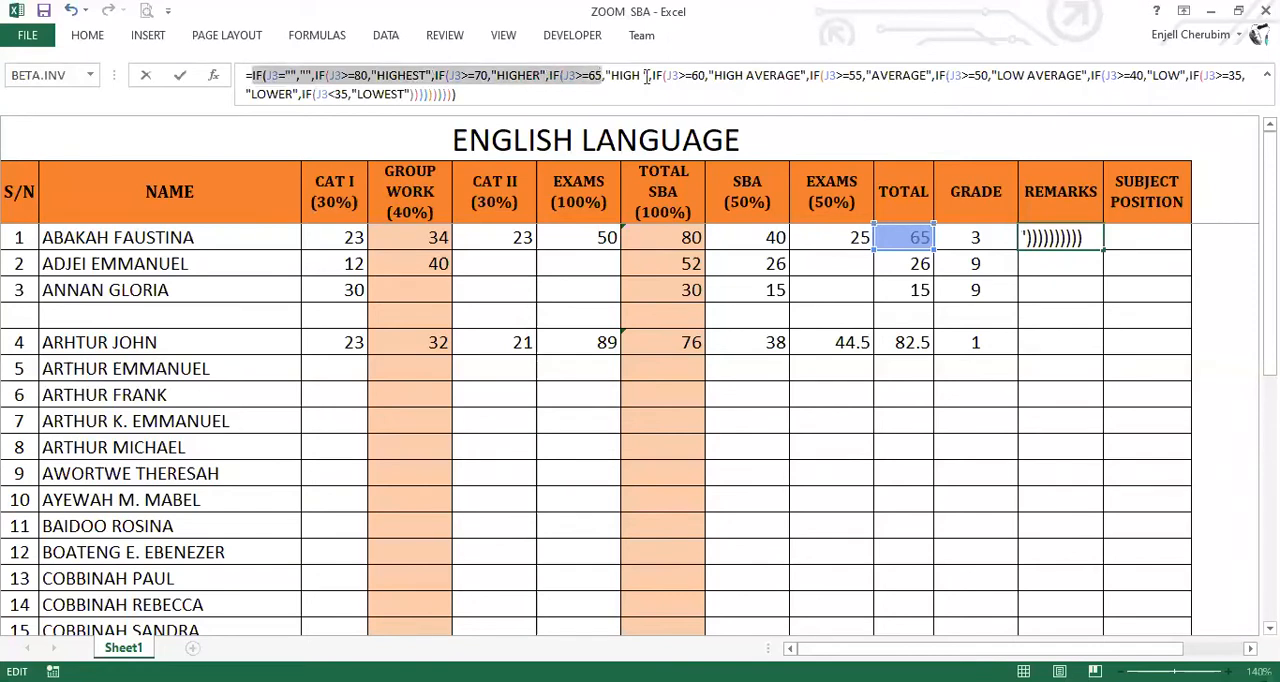
pyautogui.keyDown('shift'); pyautogui.click(659, 79); pyautogui.keyUp('shift')
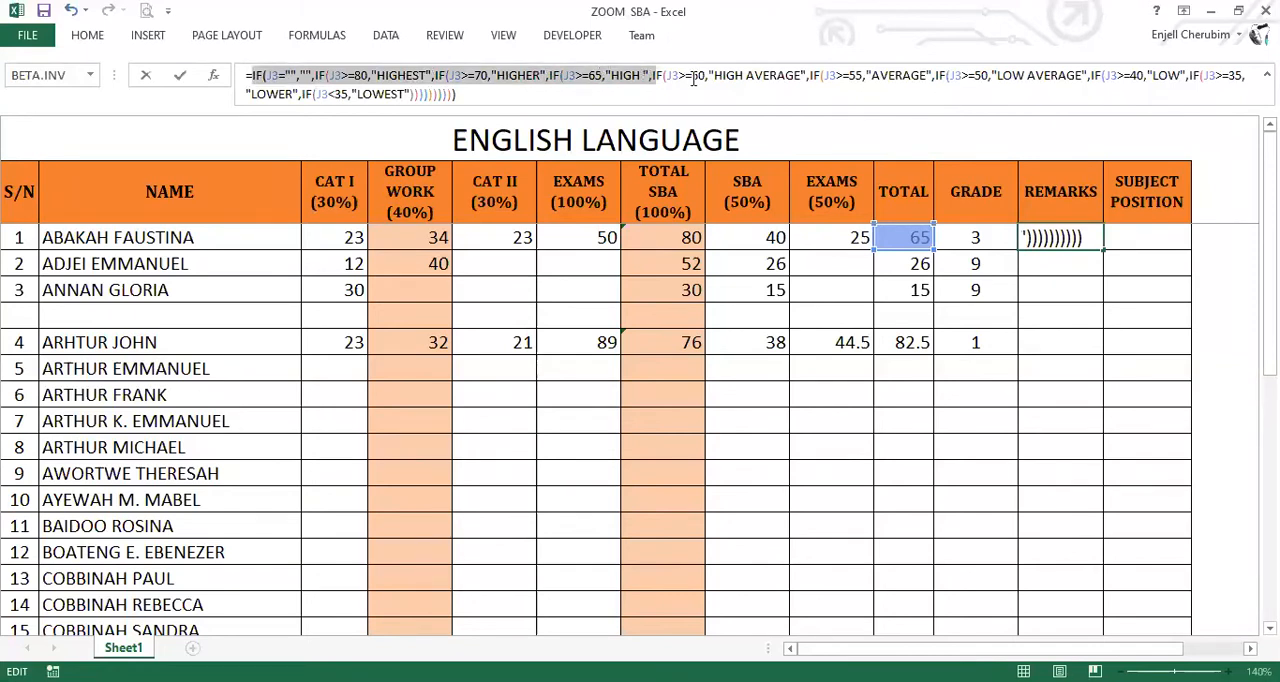
pyautogui.keyDown('shift'); pyautogui.click(692, 79); pyautogui.keyUp('shift')
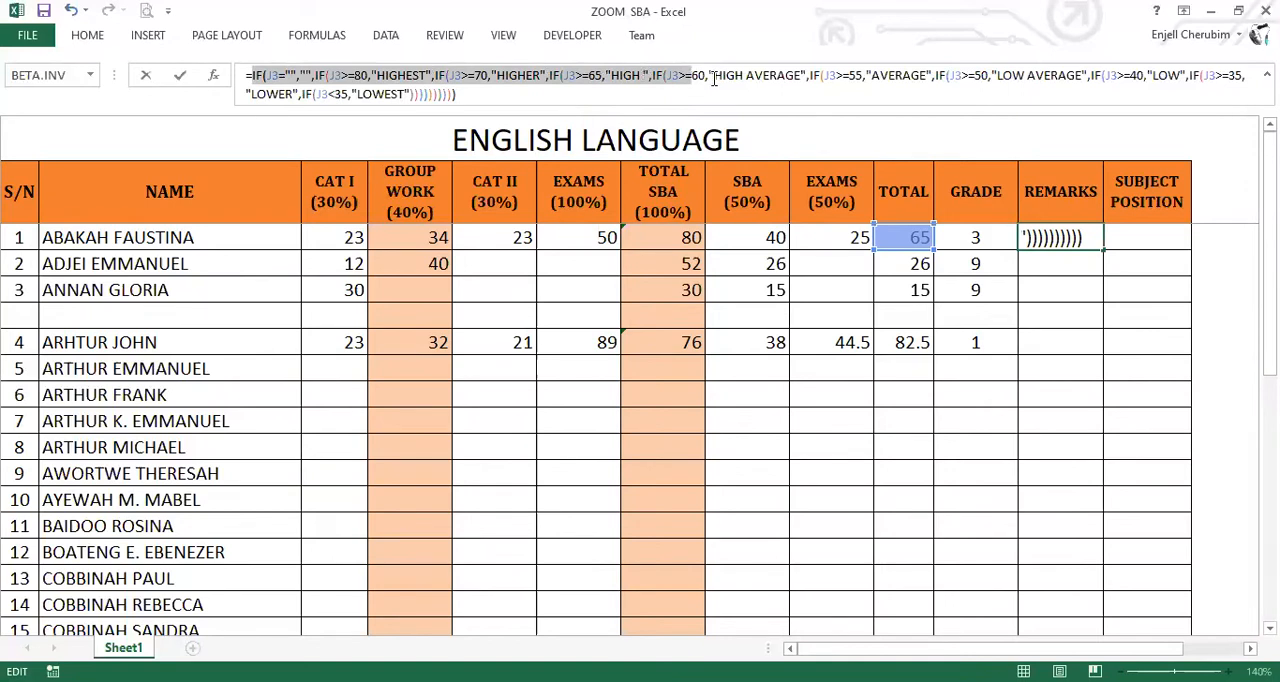
pyautogui.hotkey('ctrl', 'shift', 'Right')
pyautogui.keyDown('shift'); pyautogui.click(809, 77); pyautogui.keyUp('shift')
pyautogui.keyDown('shift'); pyautogui.click(1052, 80); pyautogui.keyUp('shift')
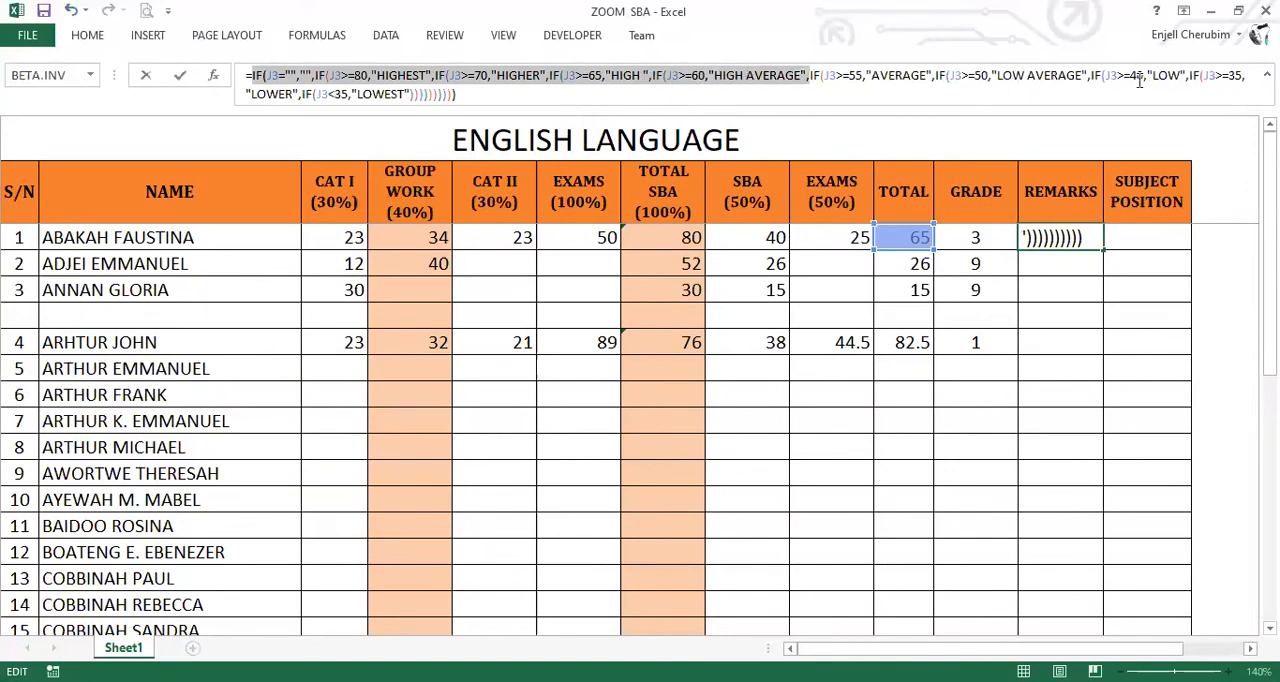
pyautogui.keyDown('shift'); pyautogui.click(1230, 80); pyautogui.keyUp('shift')
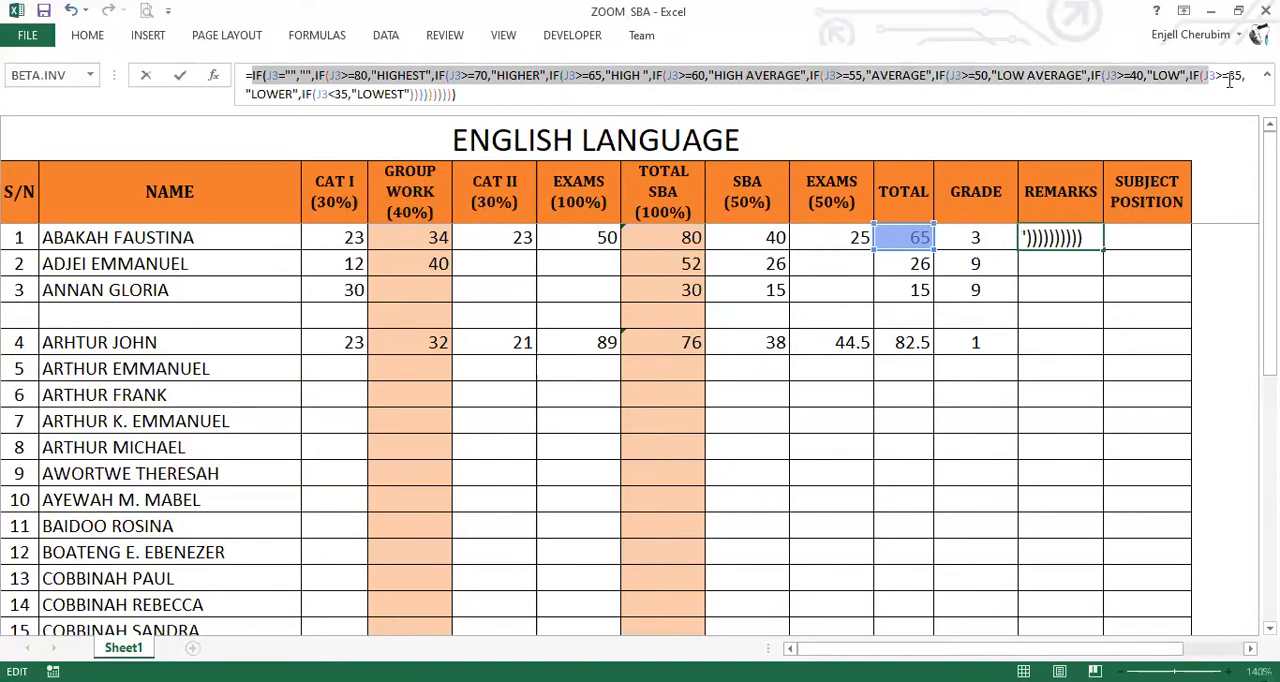
pyautogui.keyDown('shift'); pyautogui.click(305, 97); pyautogui.keyUp('shift')
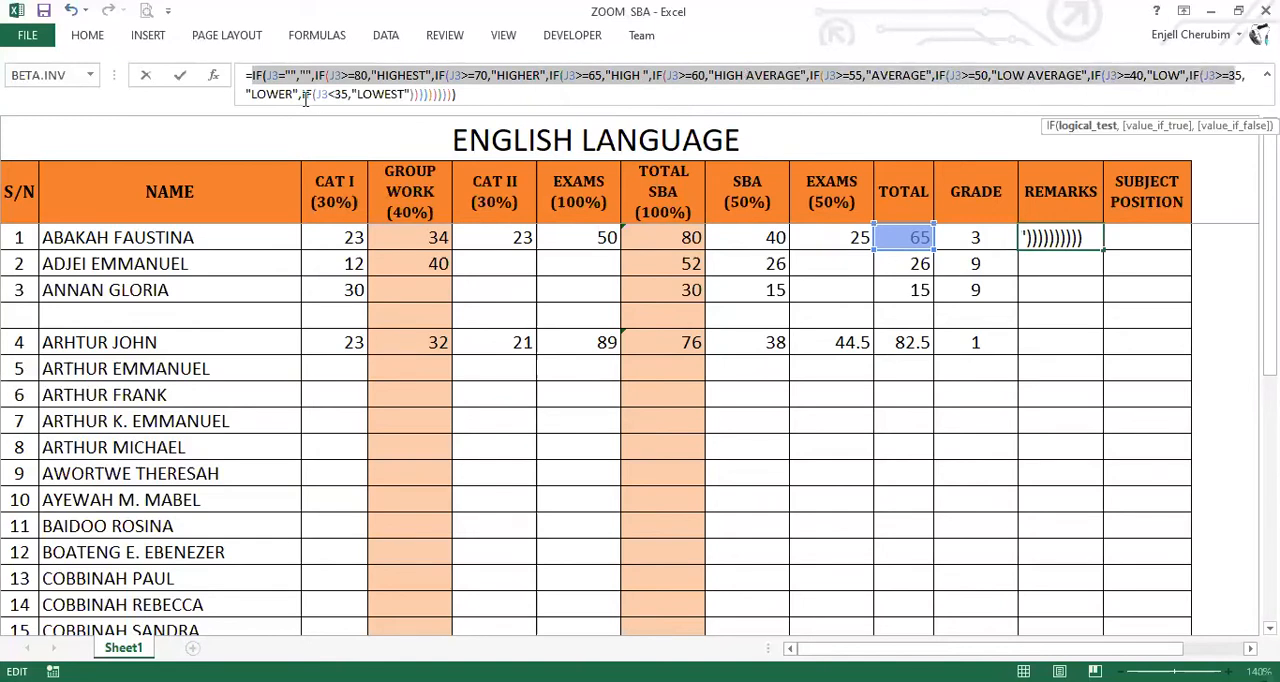
pyautogui.moveTo(305, 97); pyautogui.dragTo(411, 95)
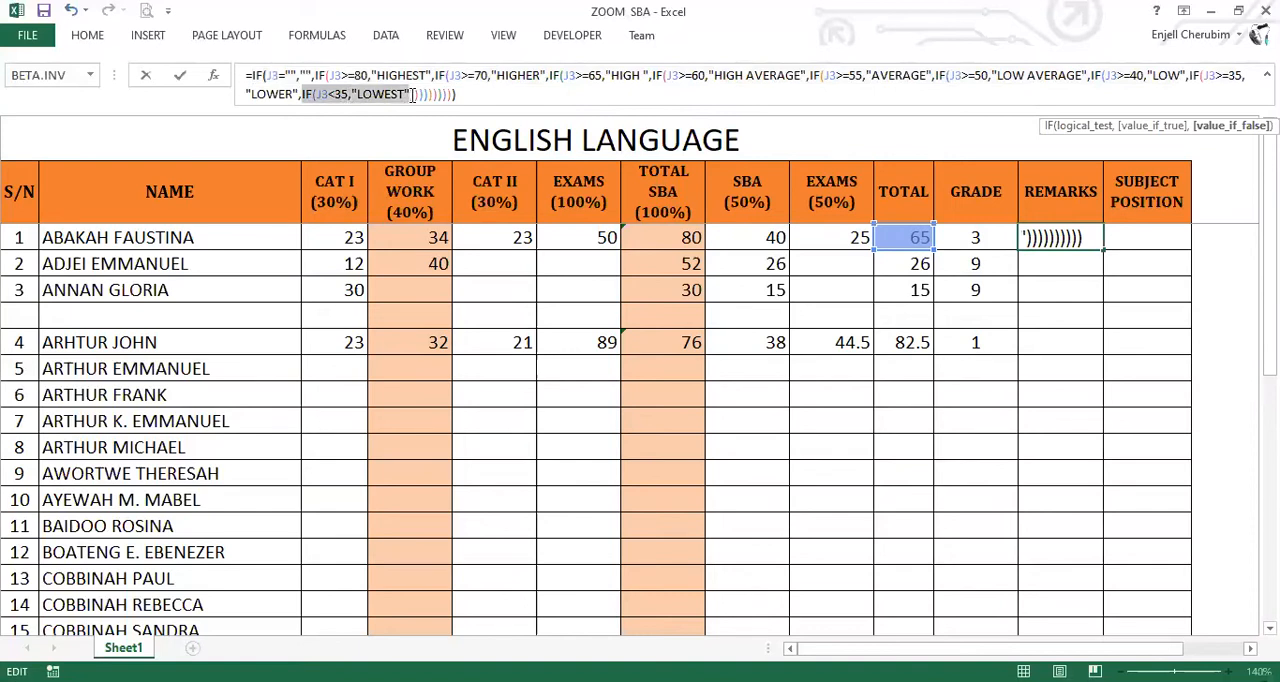
# Enter the remarks formula in L3, copy it down the REMARKS column and centre the remarks.
pyautogui.press('Return')
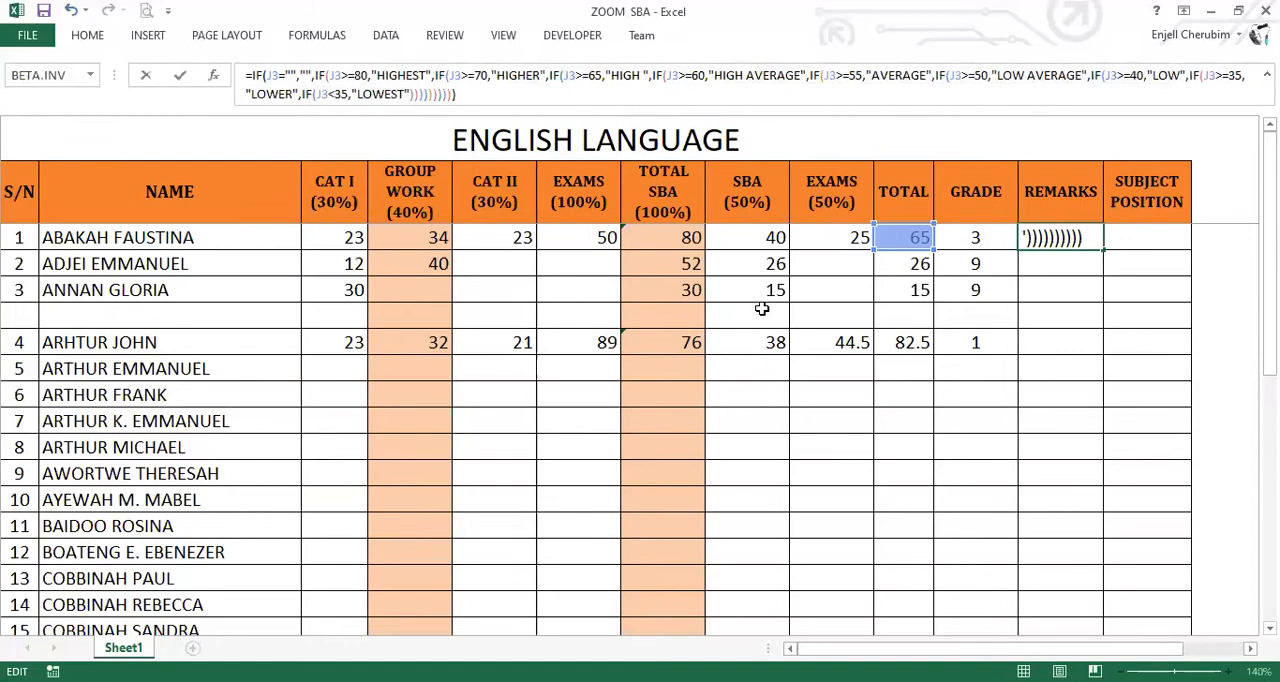
pyautogui.click(1103, 248)
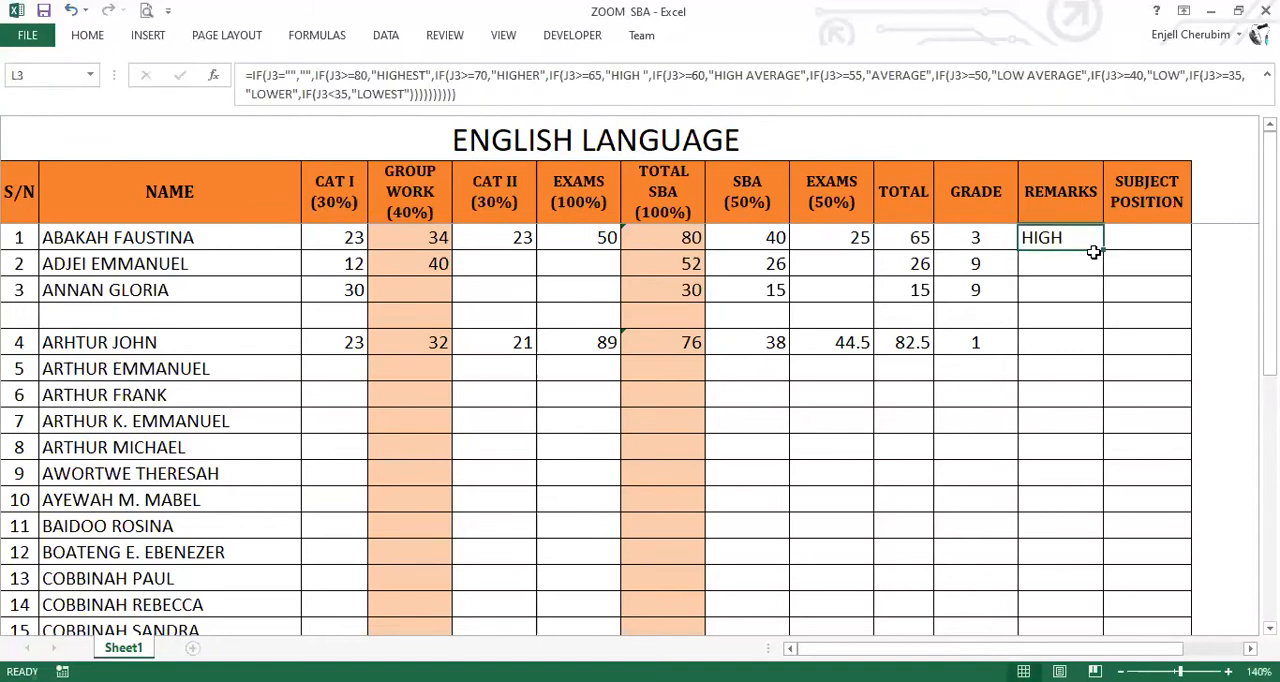
pyautogui.doubleClick(1095, 251)
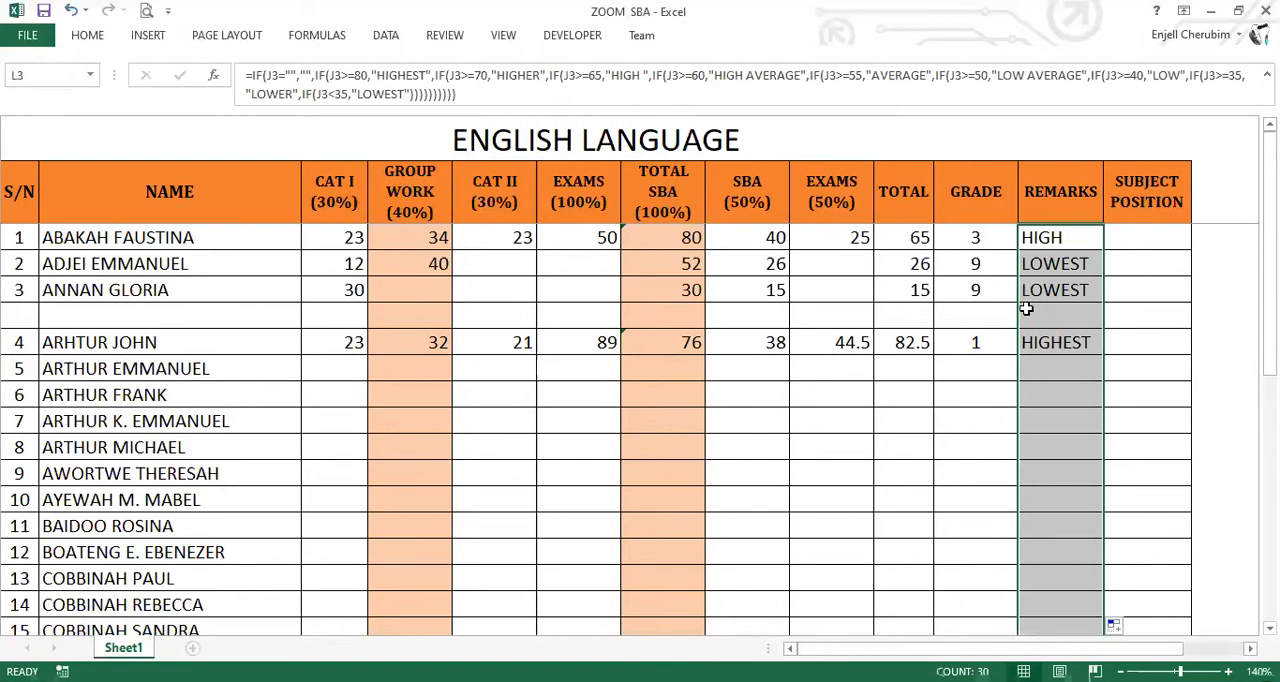
pyautogui.click(1061, 420)
pyautogui.click(1063, 237)
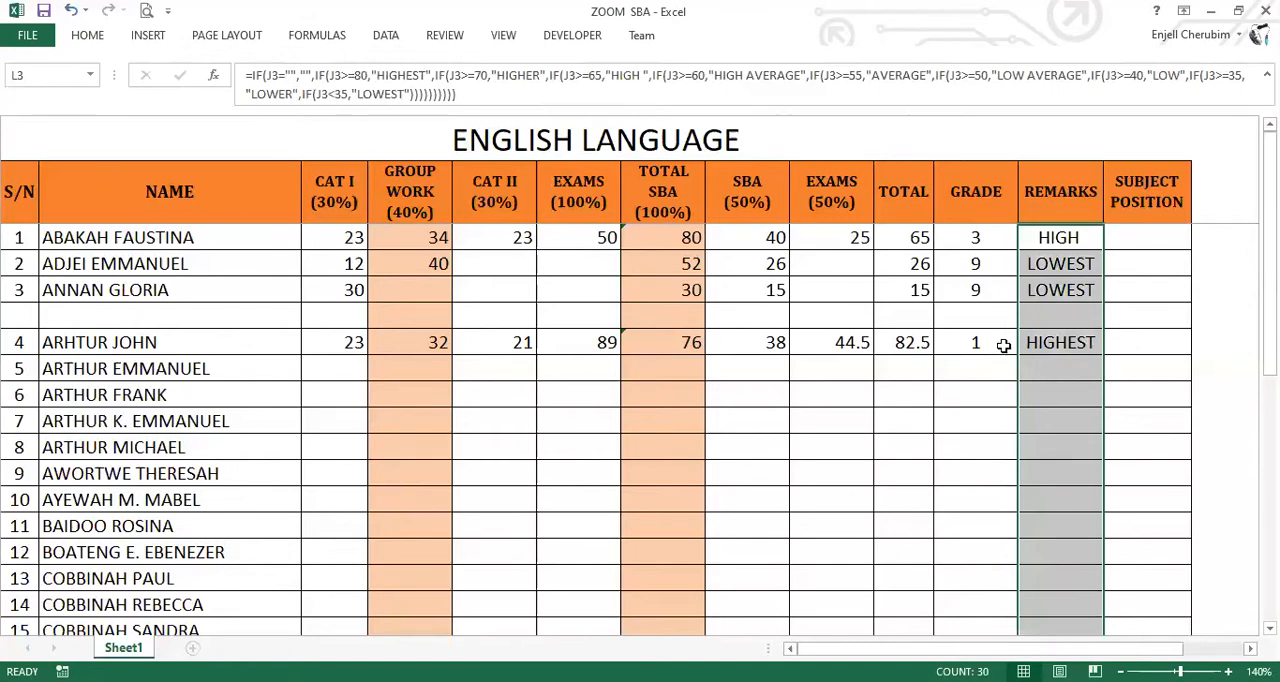
pyautogui.click(1060, 370)
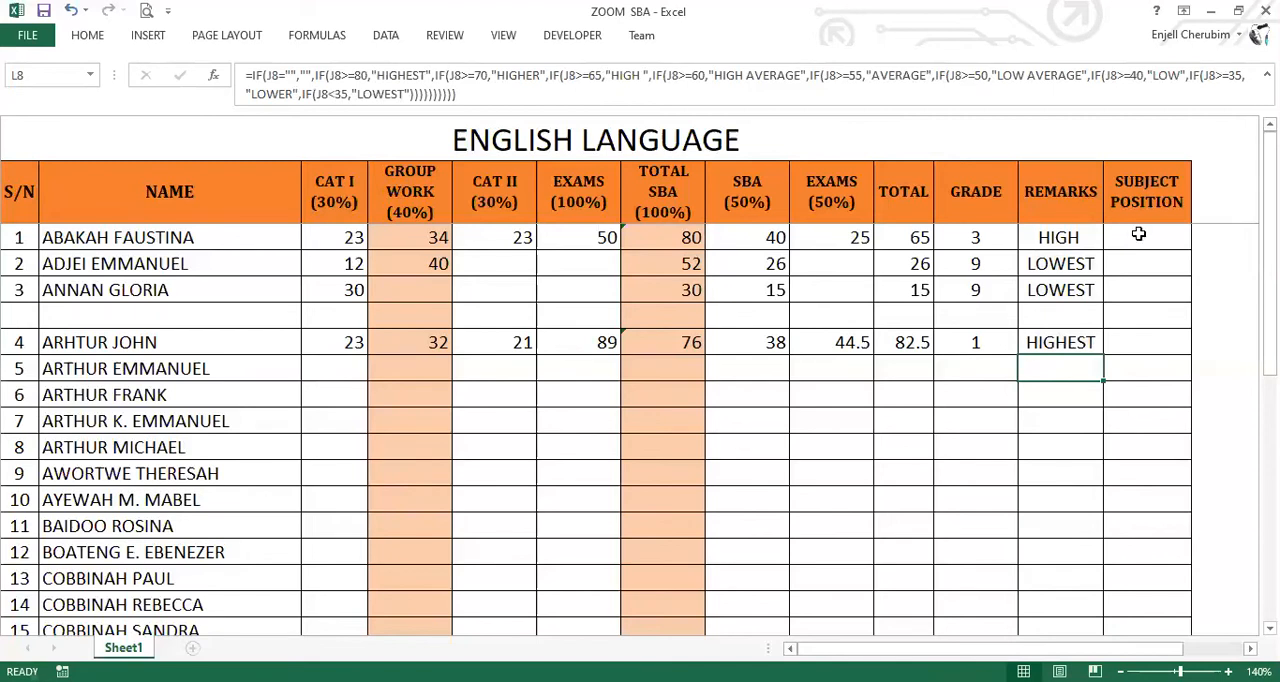
pyautogui.press('Down')
pyautogui.press('Down')
pyautogui.press('Down')
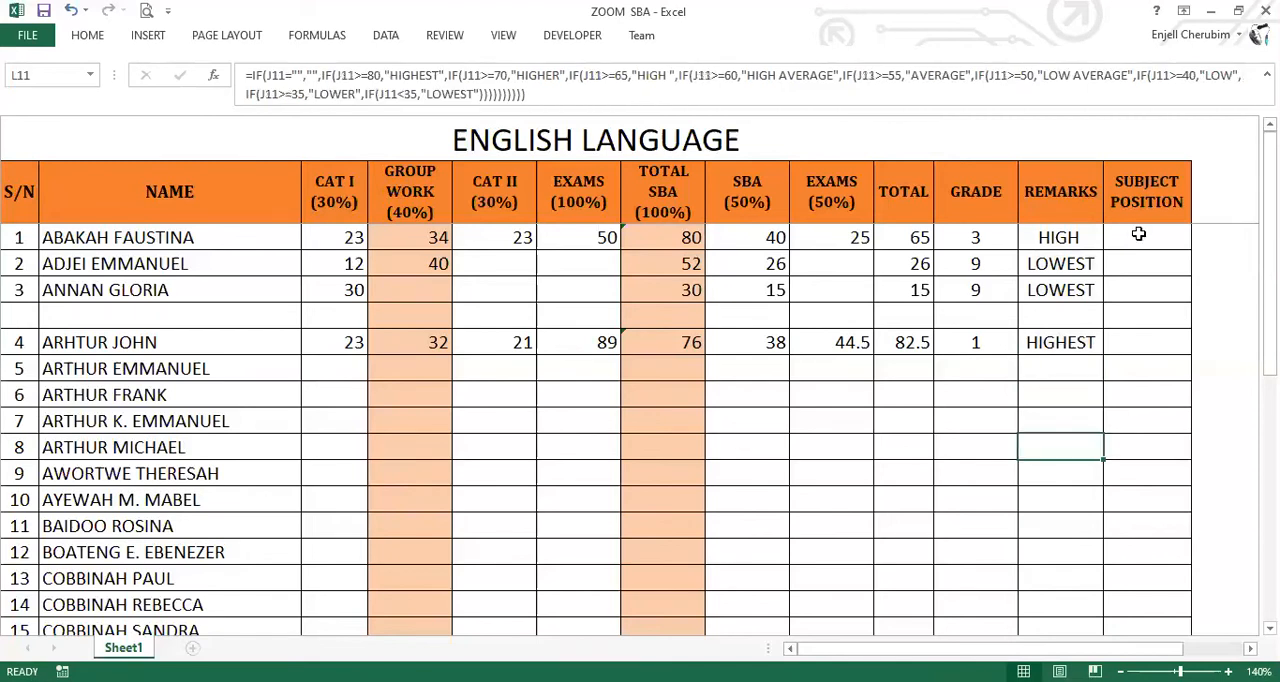
pyautogui.click(1138, 234)
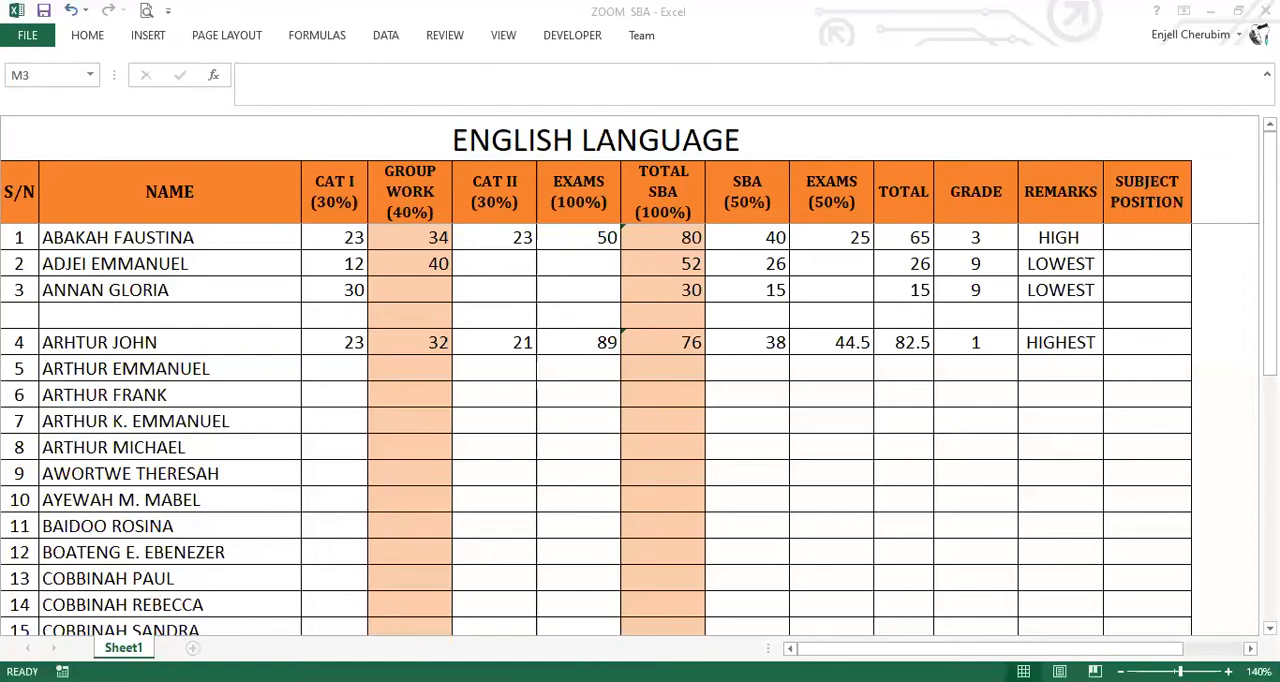
pyautogui.press('F2')
pyautogui.write('=RANK(J3,$J$3:$J$32,0)')
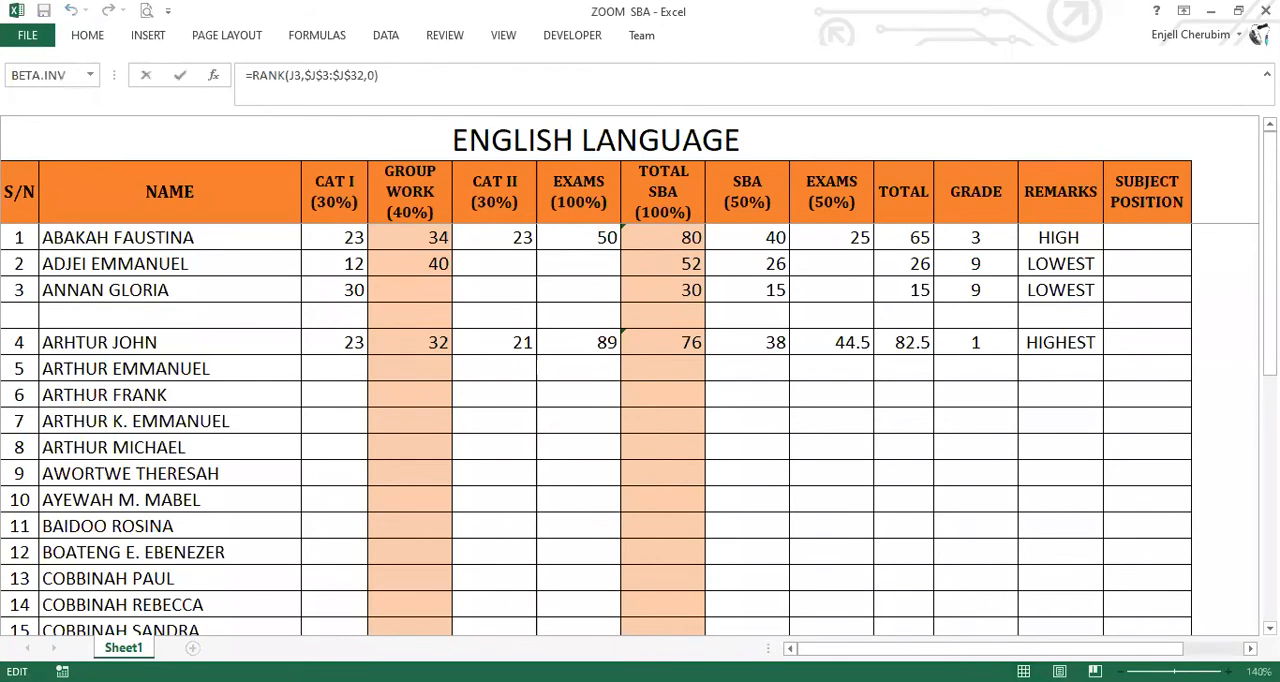
pyautogui.click(1250, 648)
pyautogui.click(1250, 648)
pyautogui.click(1250, 648)
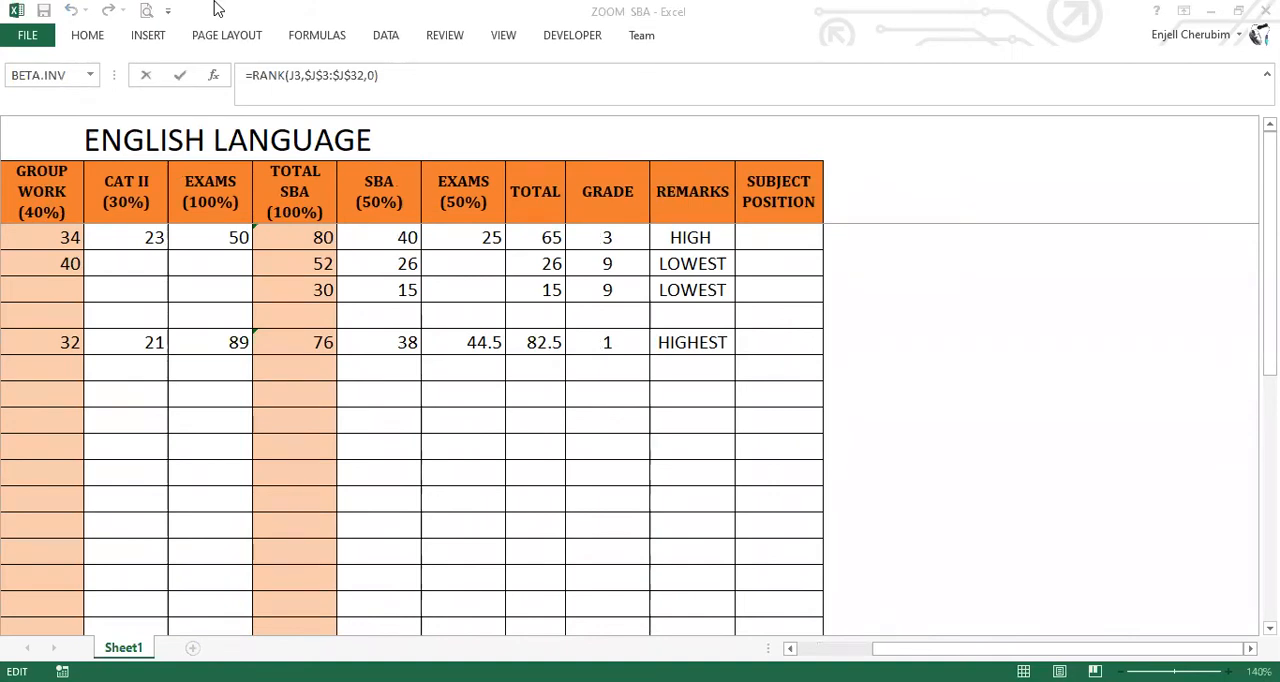
pyautogui.click(769, 238)
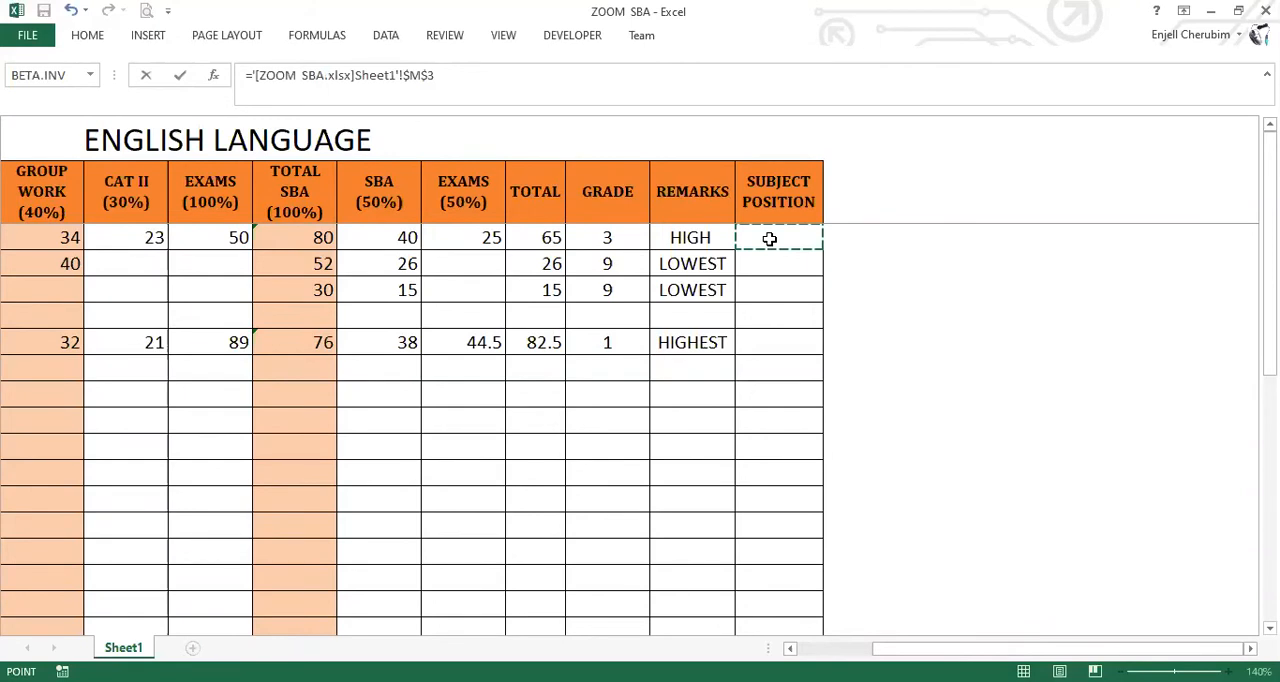
pyautogui.press('Escape')
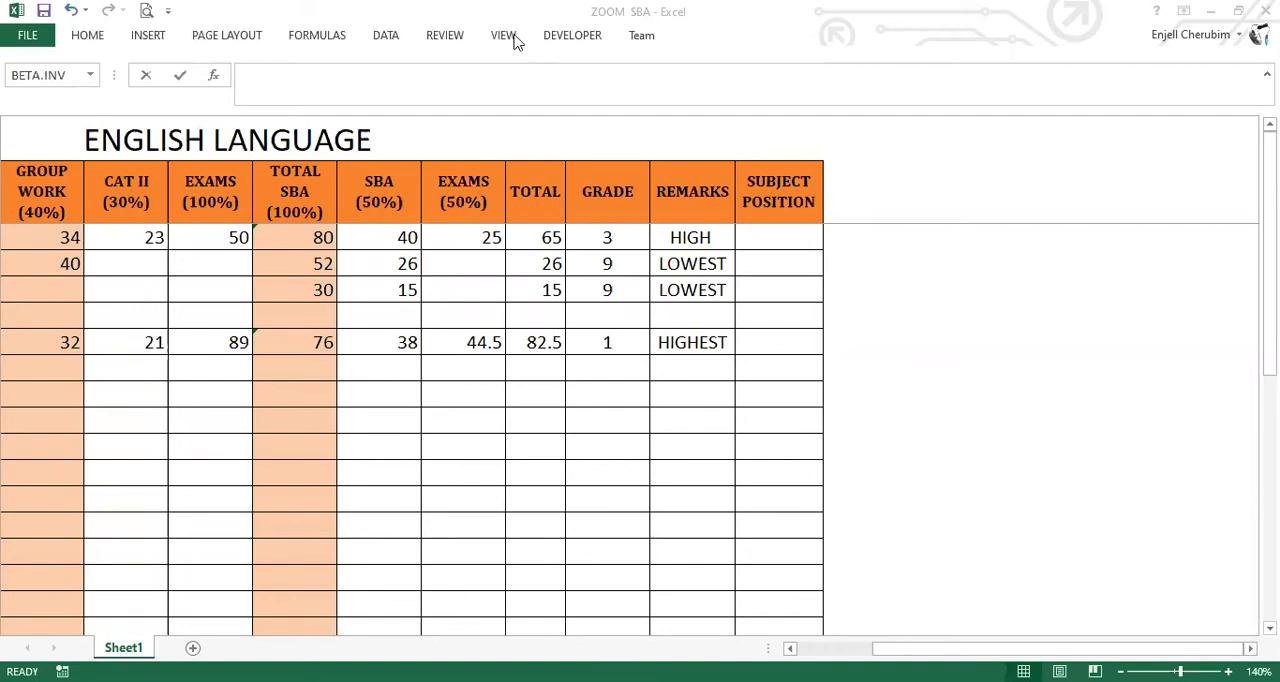
# Display the sheet's row and column headings and select the empty cell O3 beside the table.
pyautogui.click(274, 98)
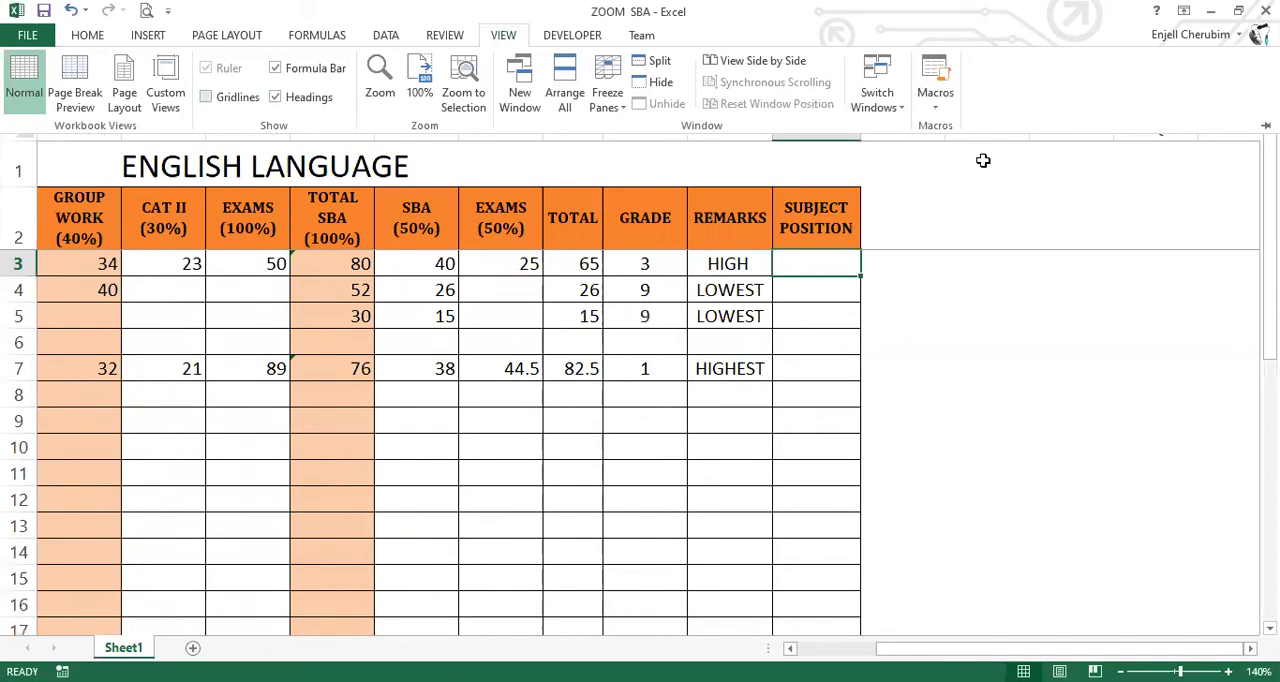
pyautogui.click(985, 265)
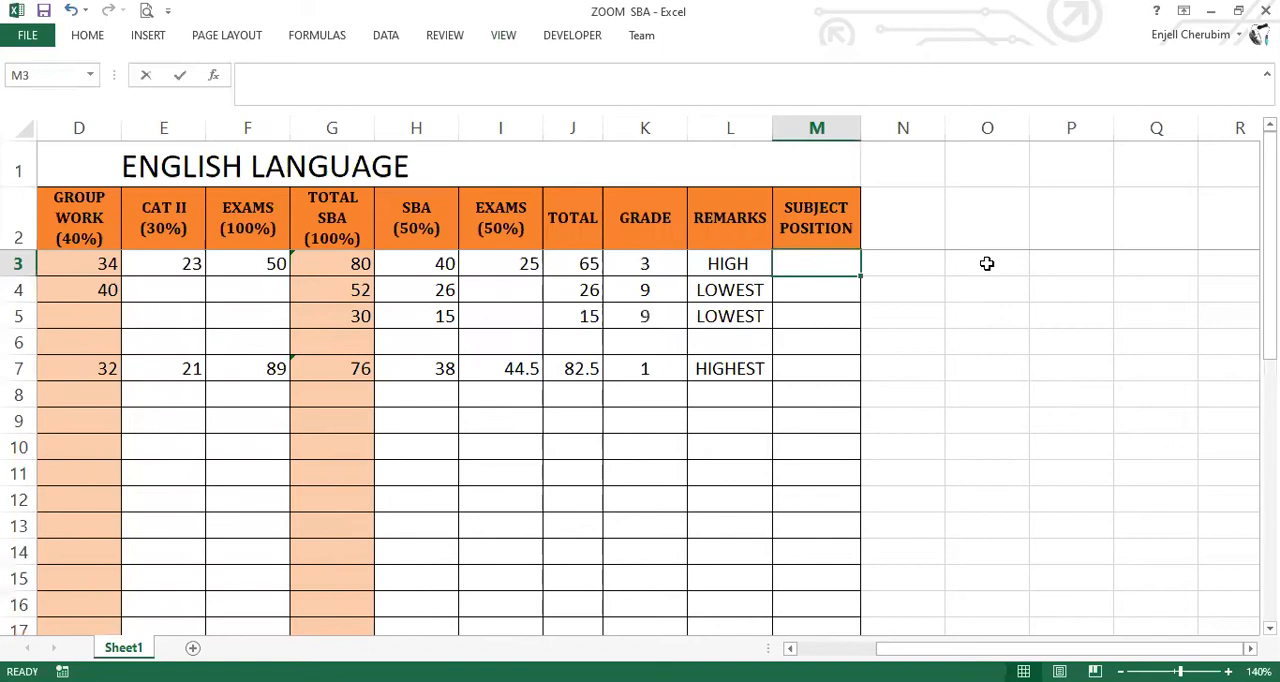
pyautogui.click(987, 263)
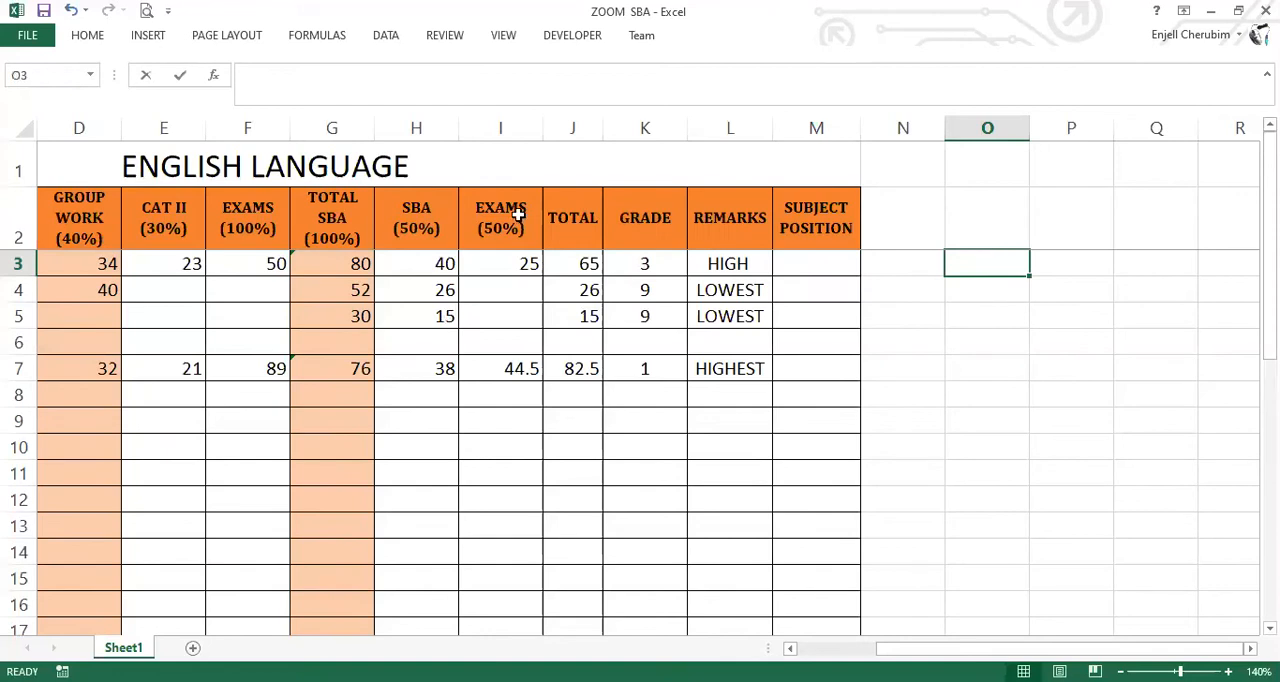
pyautogui.click(583, 266)
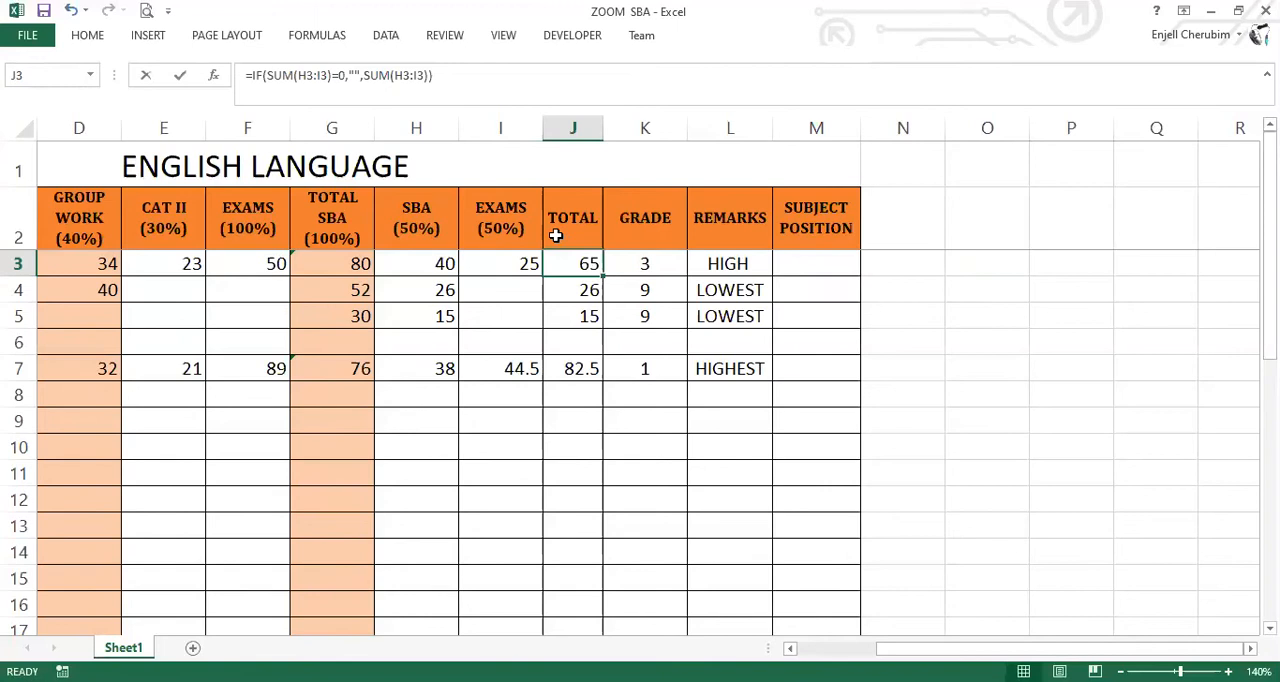
pyautogui.click(985, 263)
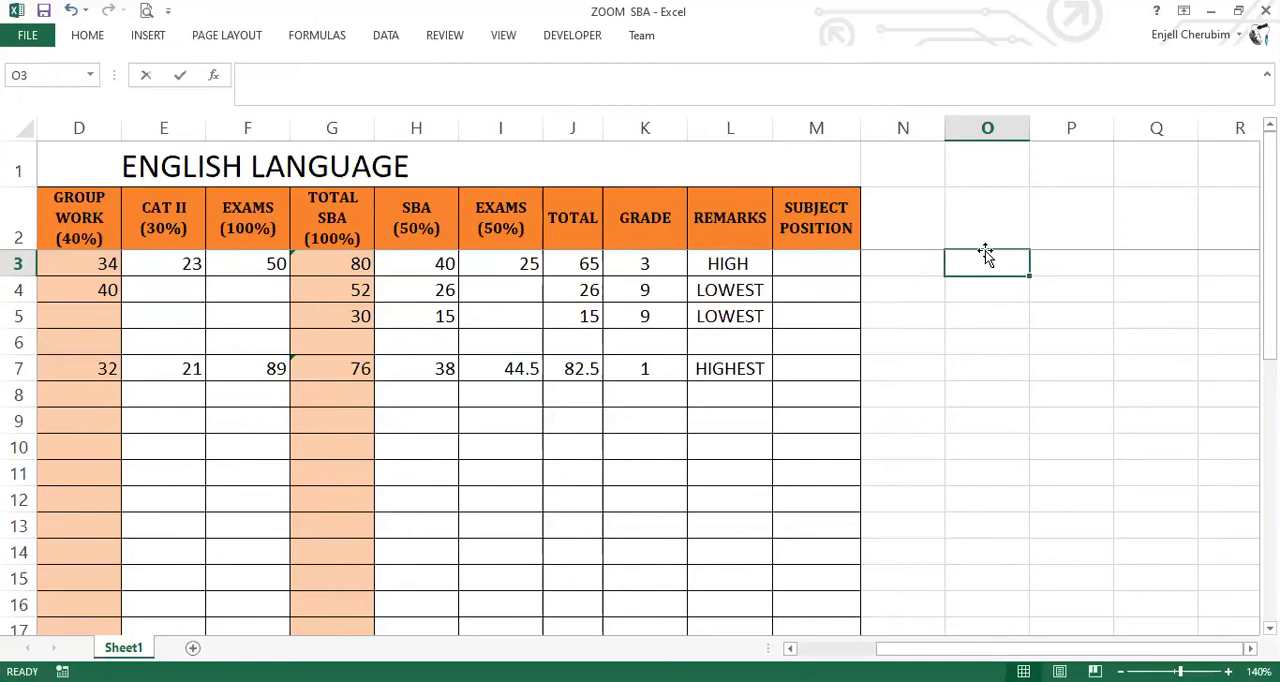
# Point out the TOTAL column J and its first score in J3, and paste =RANK(J3,$J$3:$J$32,0) into O3.
pyautogui.click(274, 76)
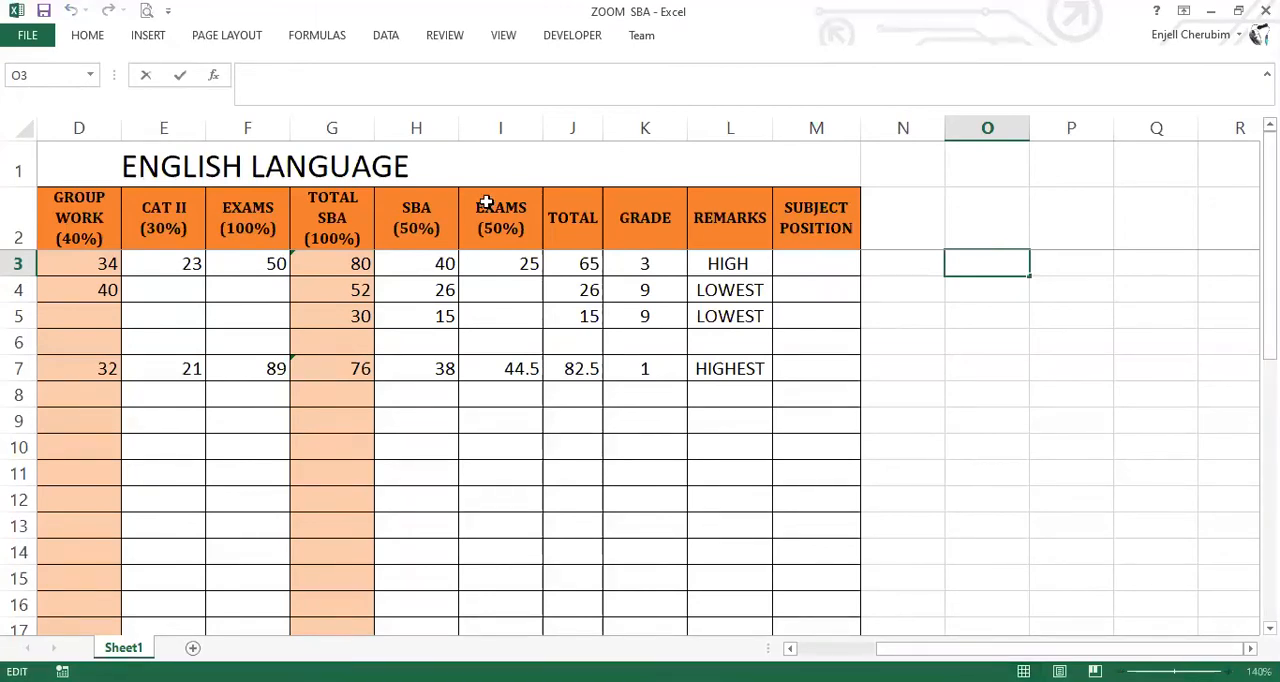
pyautogui.click(573, 127)
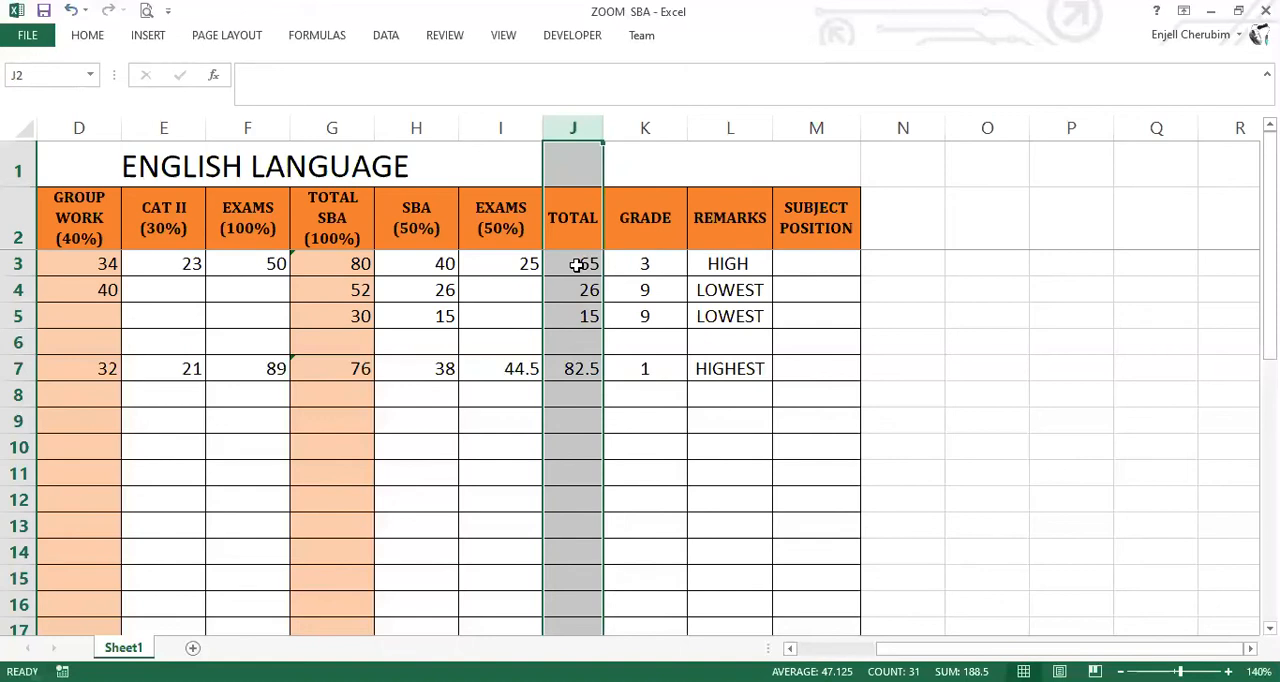
pyautogui.click(577, 264)
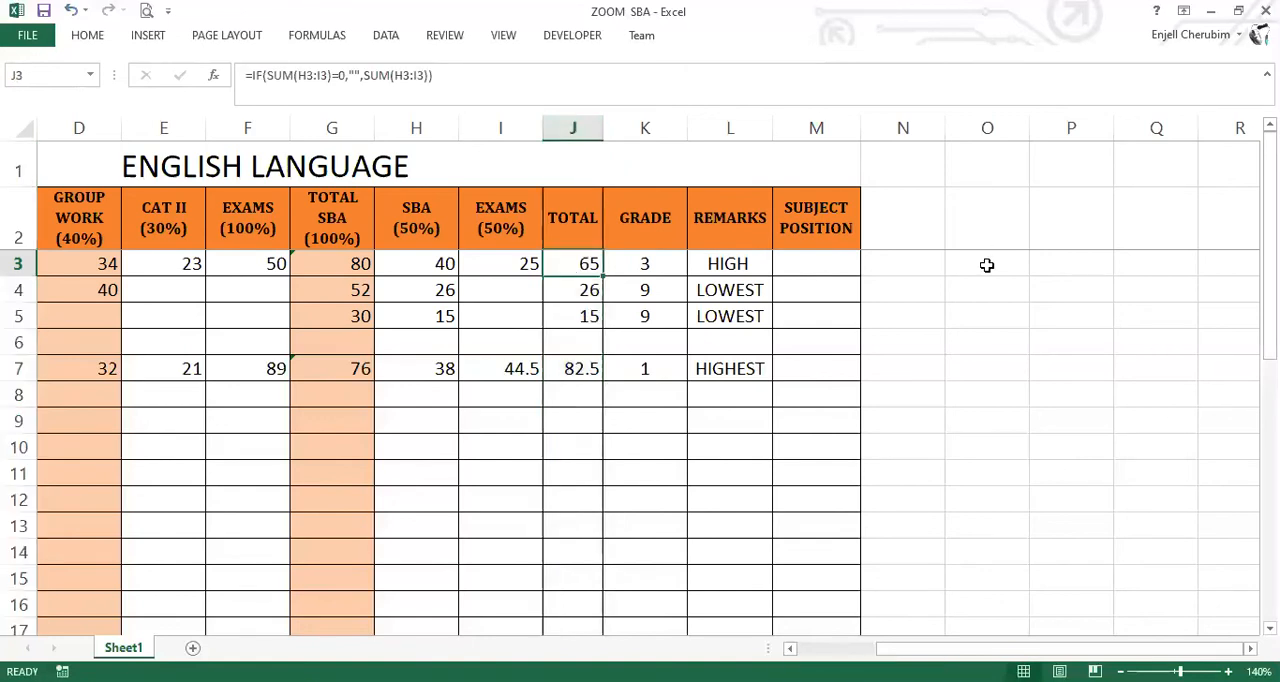
pyautogui.press('Right')
pyautogui.press('Right')
pyautogui.press('Right')
pyautogui.press('Right')
pyautogui.press('Right')
pyautogui.click(322, 82)
pyautogui.hotkey('ctrl', 'v')
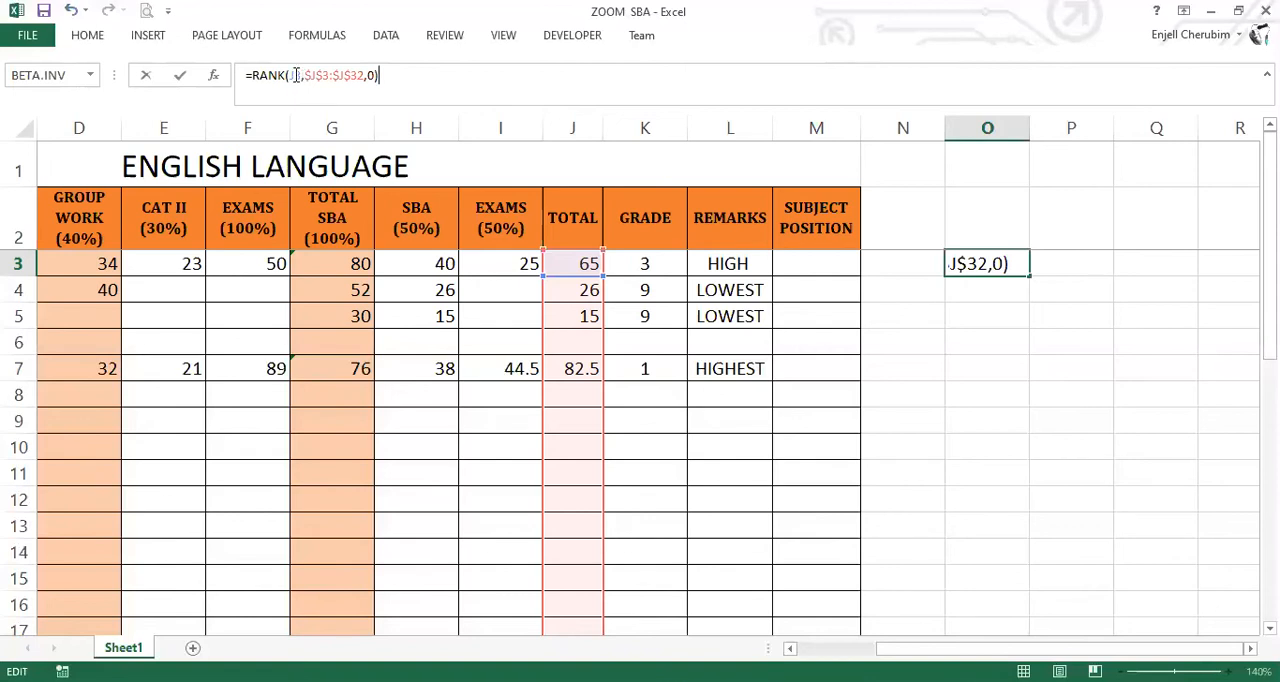
# Highlight the J3 argument and the whole RANK formula in O3, and delete the formula.
pyautogui.doubleClick(295, 75)
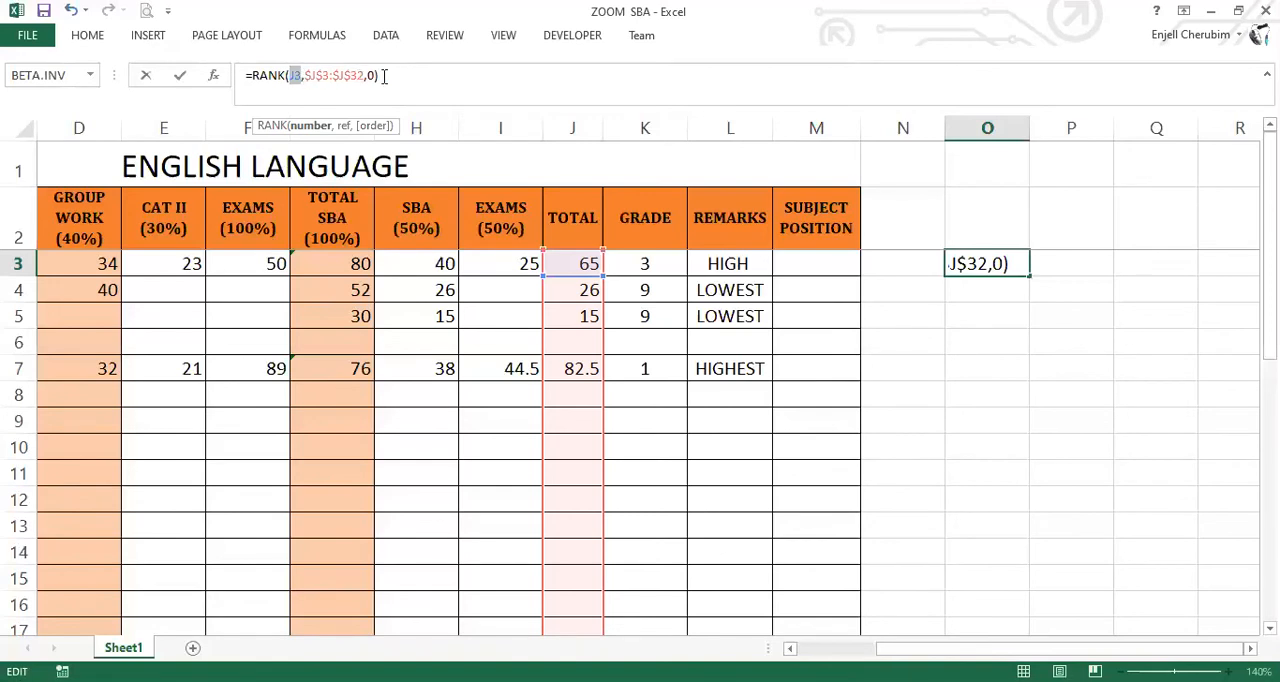
pyautogui.click(278, 70)
pyautogui.moveTo(249, 77); pyautogui.dragTo(562, 105)
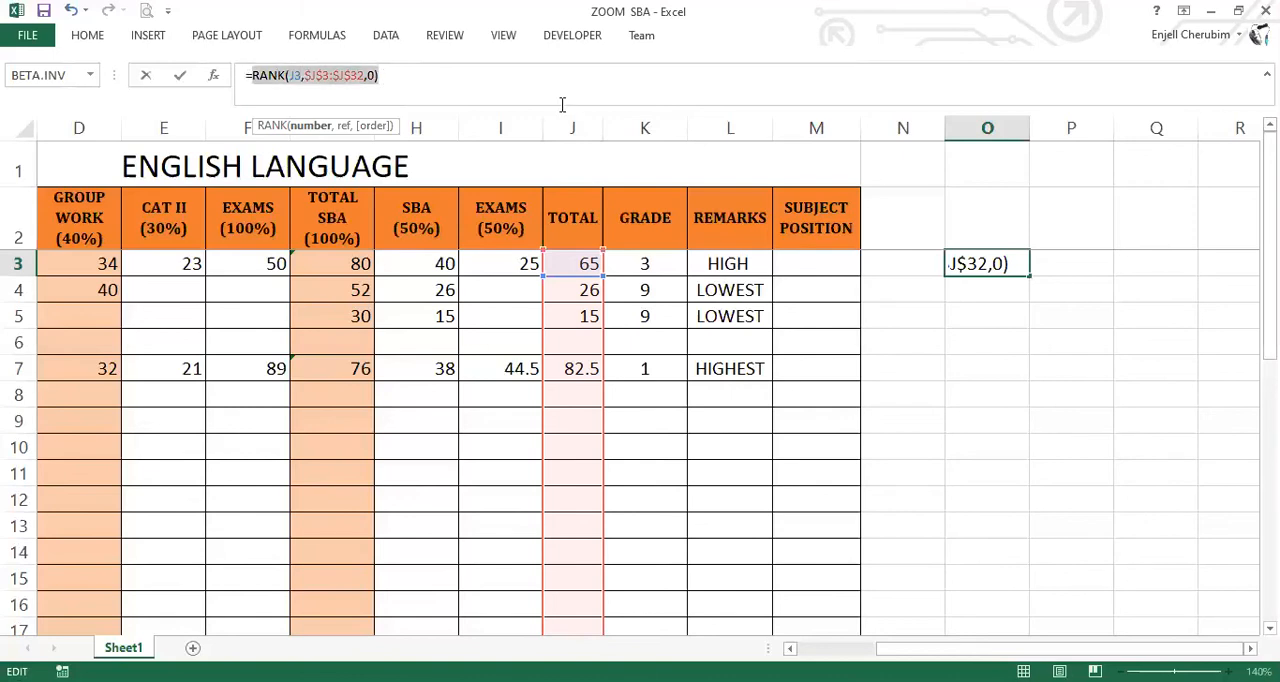
pyautogui.hotkey('shift', 'Left')
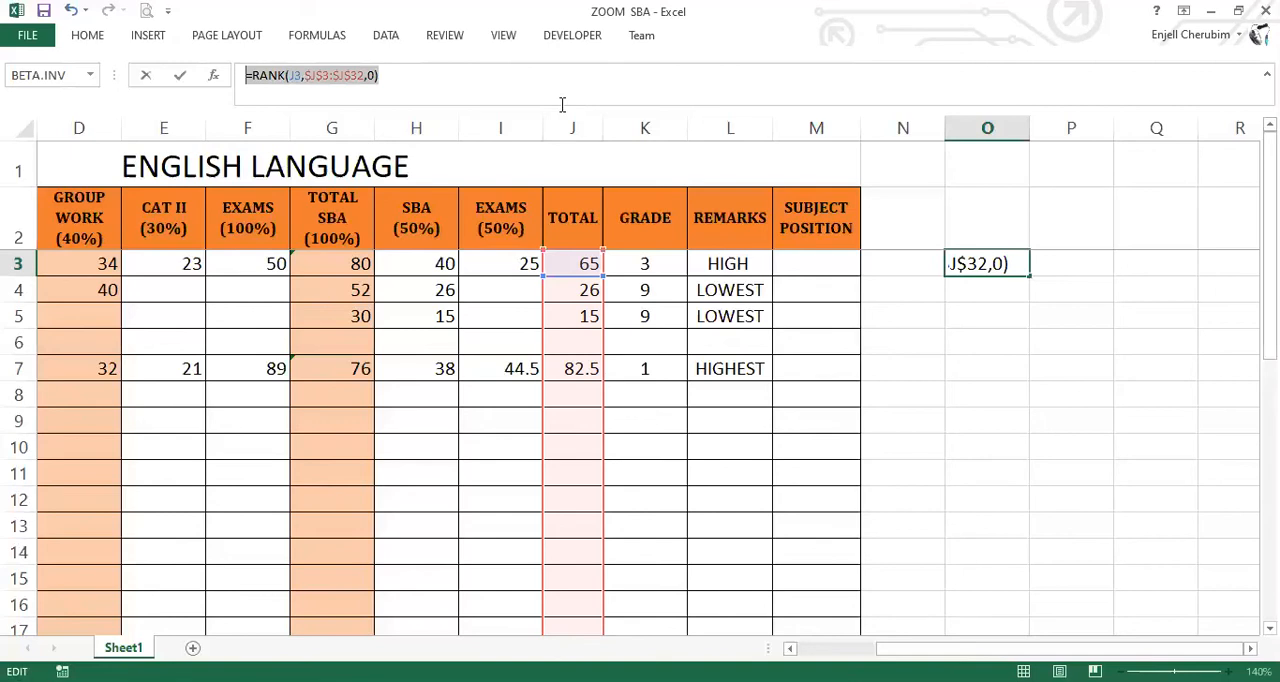
pyautogui.press('BackSpace')
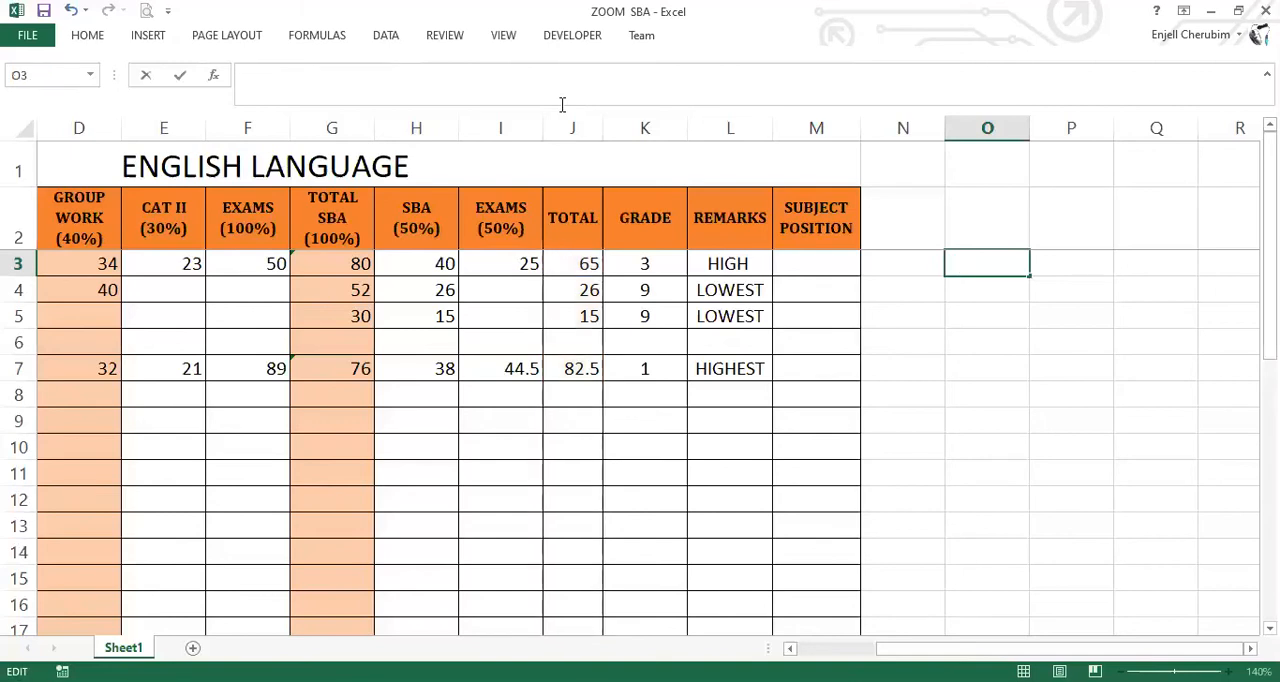
# Write the formula =RANK(J3,J3:J32,0) in O3, using descending order.
pyautogui.write('=R')
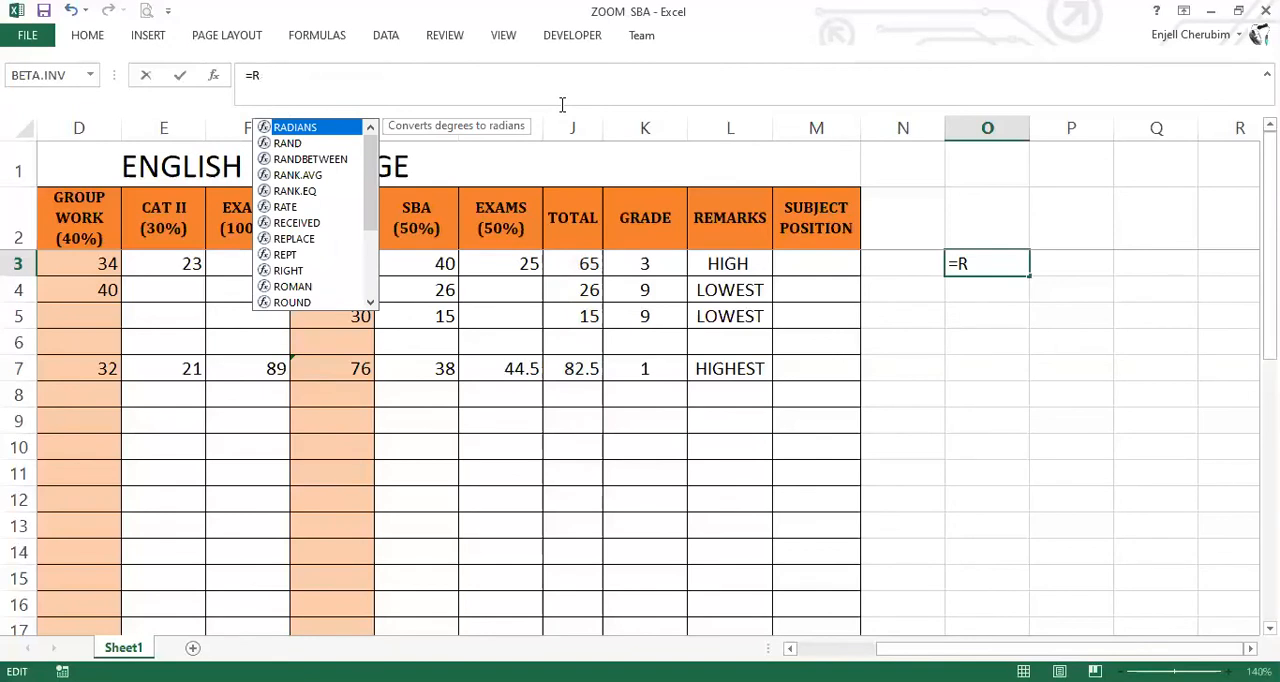
pyautogui.write('ank')
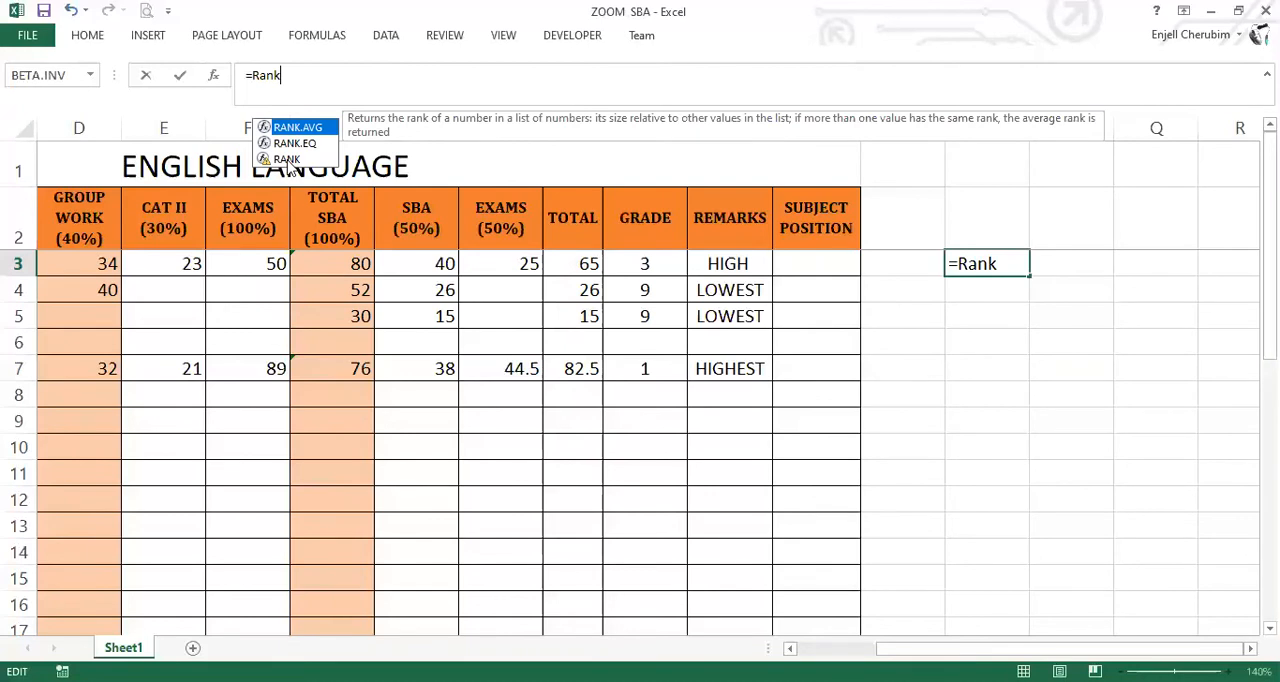
pyautogui.doubleClick(286, 159)
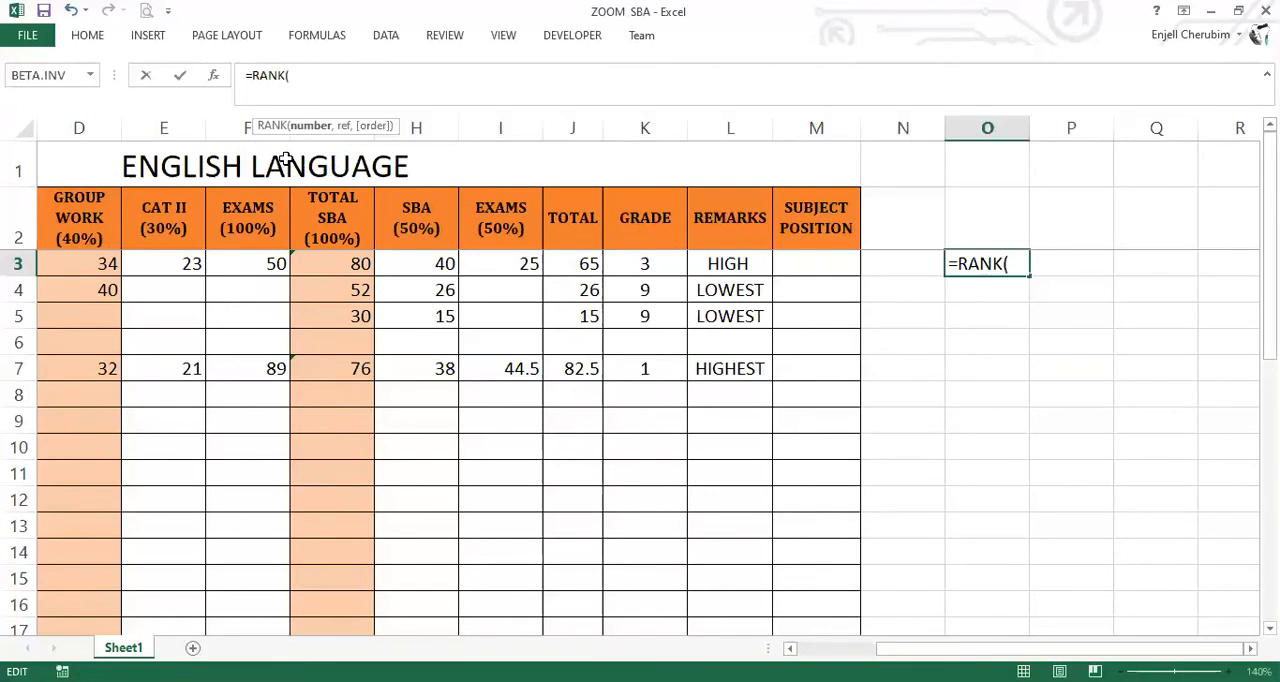
pyautogui.click(583, 265)
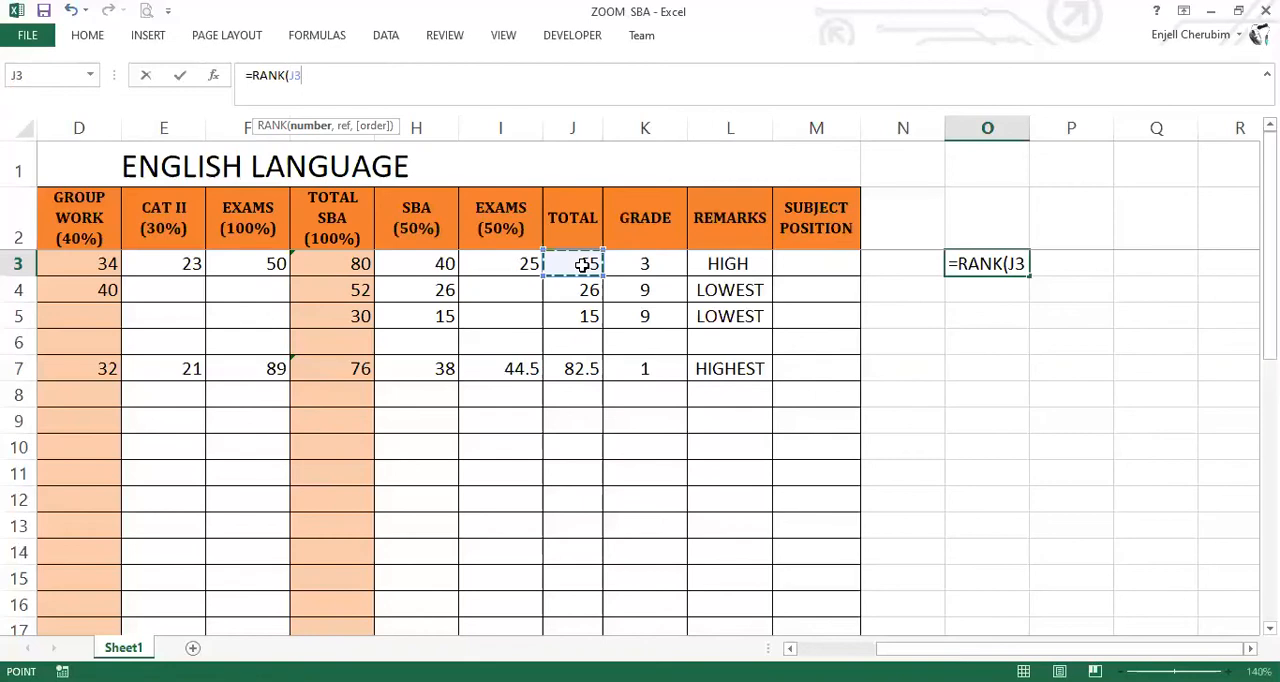
pyautogui.write(',')
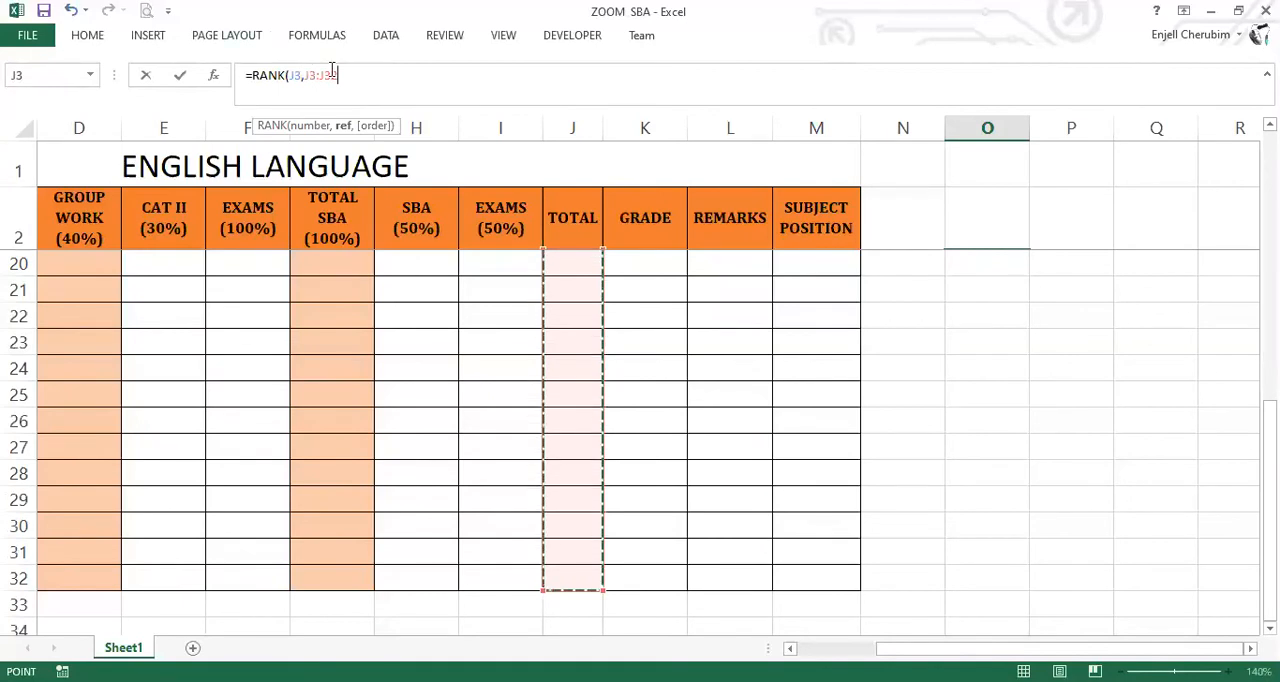
pyautogui.write(',')
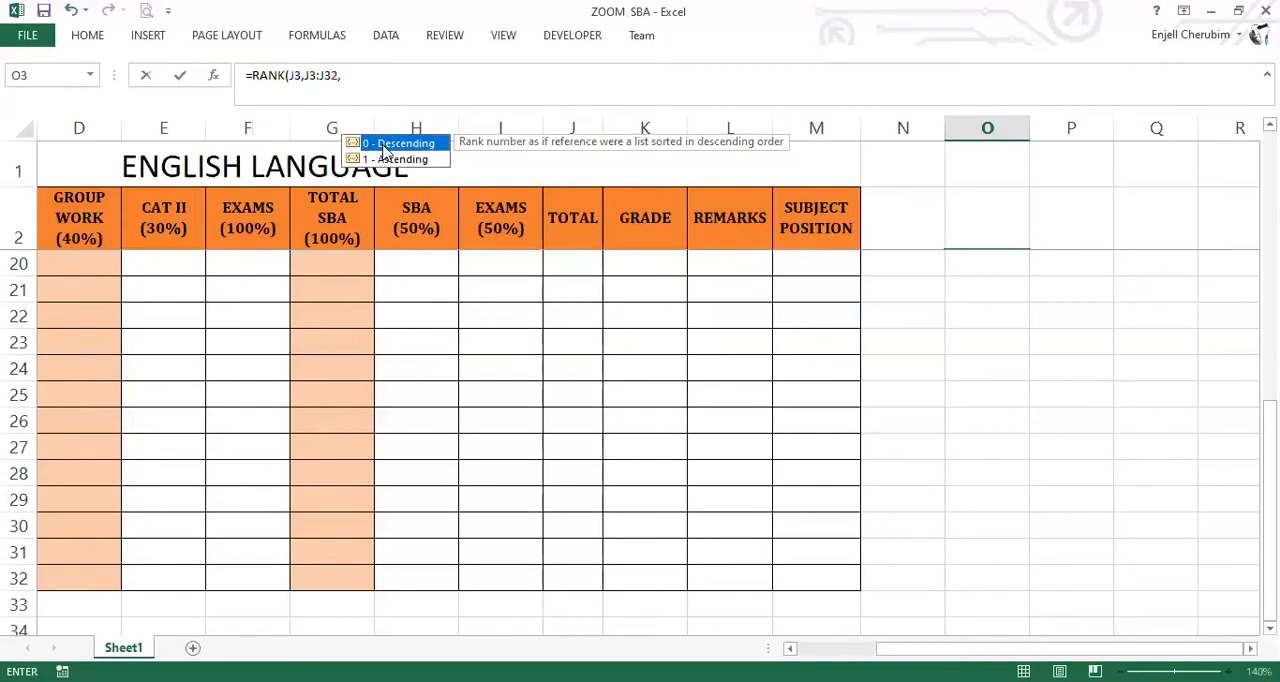
pyautogui.write('0')
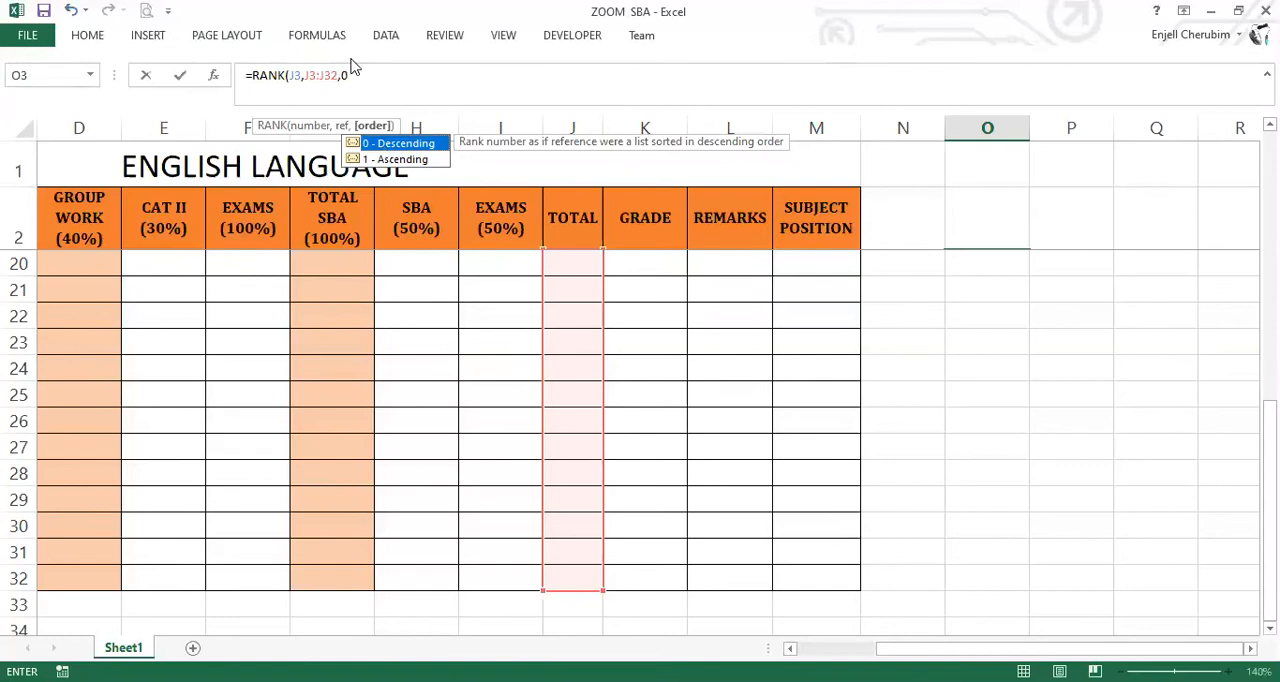
pyautogui.write(')')
# Make the J3:J32 range in O3's RANK formula absolute as $J$3:$J$32 and enter the formula.
pyautogui.moveTo(309, 80)
pyautogui.mouseDown()
pyautogui.moveTo(338, 80)
pyautogui.moveTo(304, 80)
pyautogui.mouseUp()
pyautogui.press('F4')
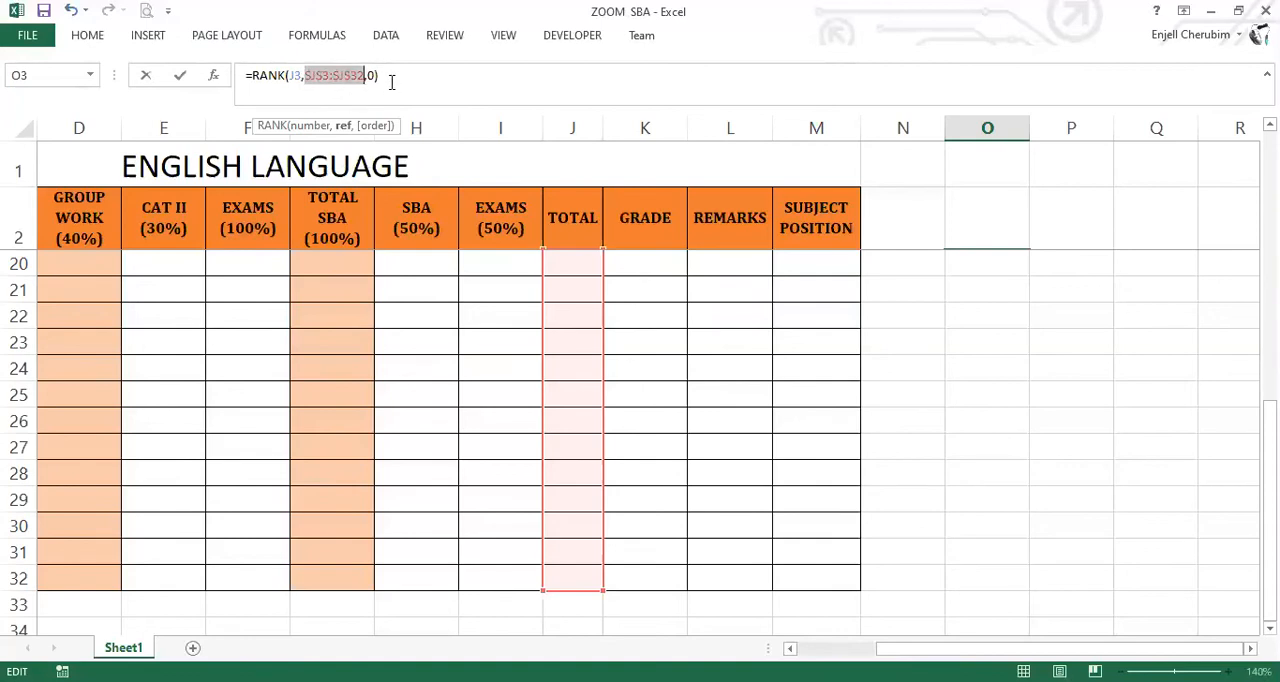
pyautogui.press('Return')
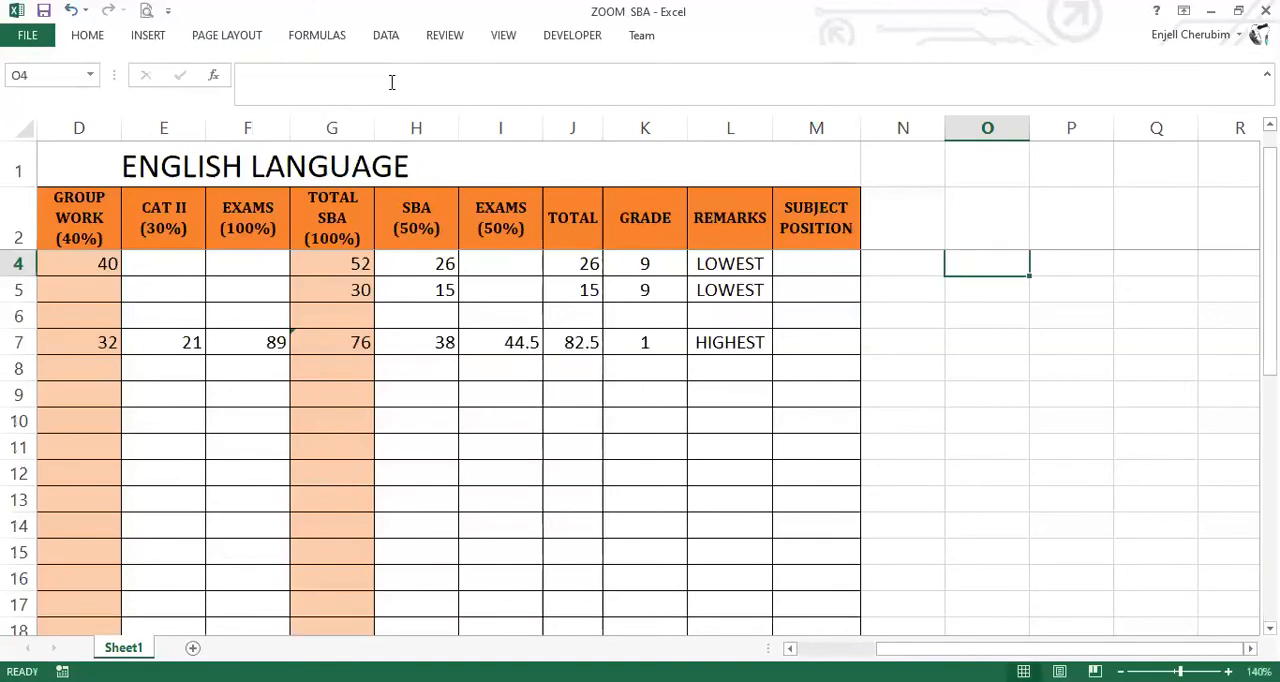
# Copy the RANK formula from O3 down column O to row 32.
pyautogui.scroll(1, 1006, 274)
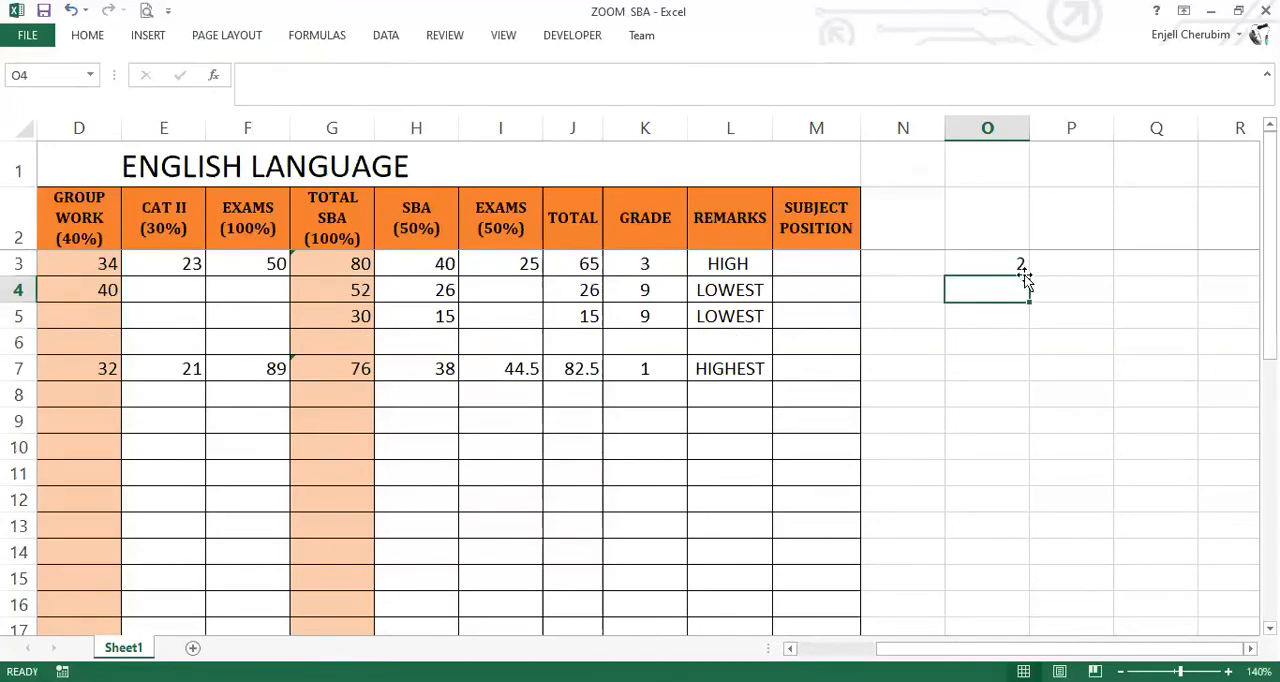
pyautogui.click(1022, 268)
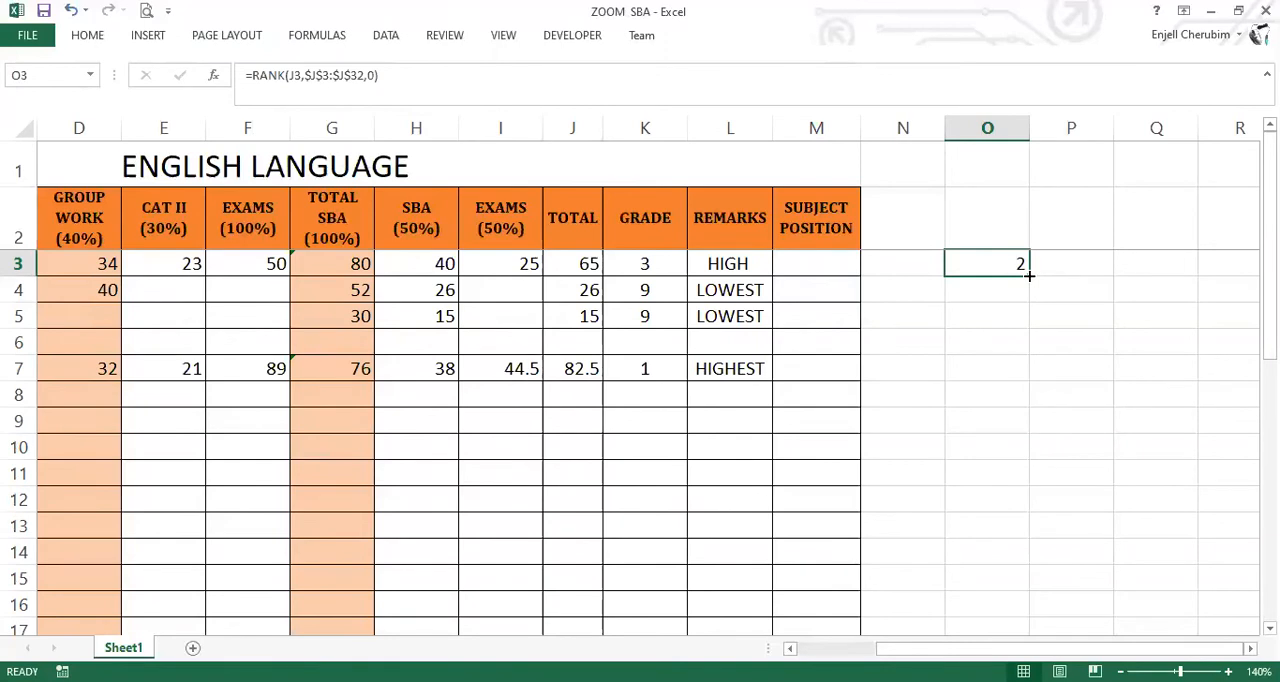
pyautogui.moveTo(1029, 275); pyautogui.dragTo(994, 591)
pyautogui.moveTo(981, 410); pyautogui.dragTo(983, 404)
pyautogui.scroll(-2, 982, 407)
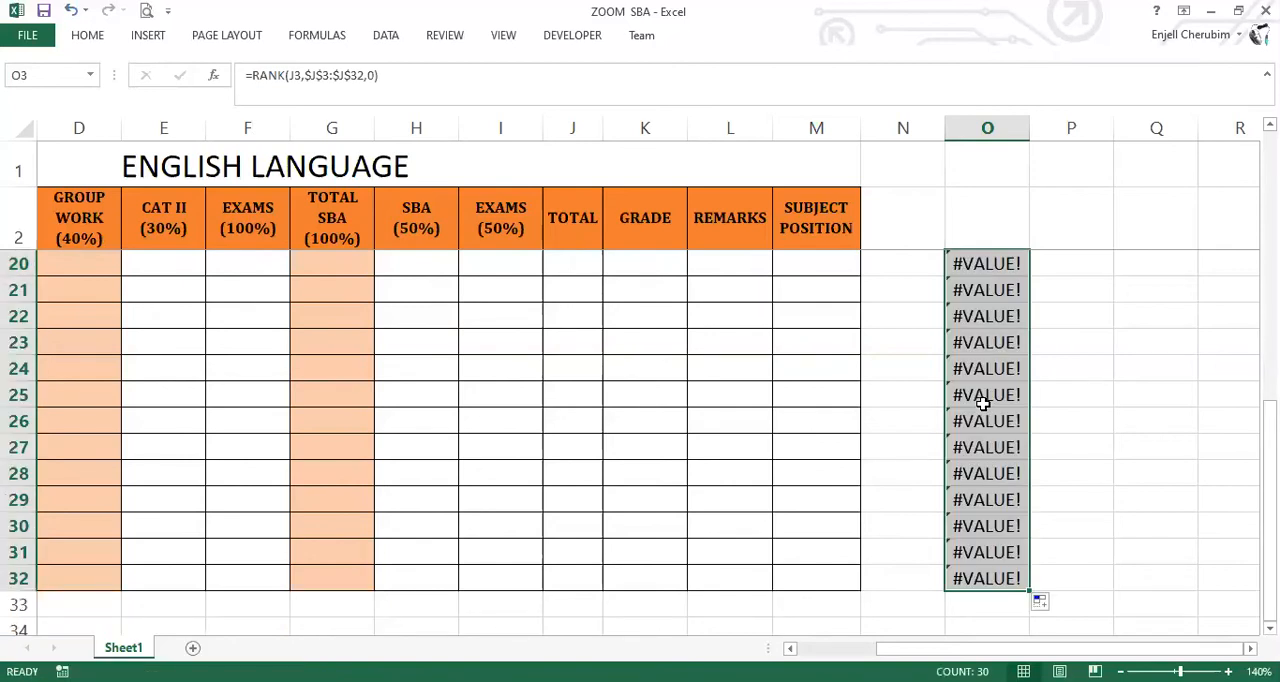
# Look over the copied ranks in column O and the student list from row 3 down to row 32.
pyautogui.scroll(6, 983, 403)
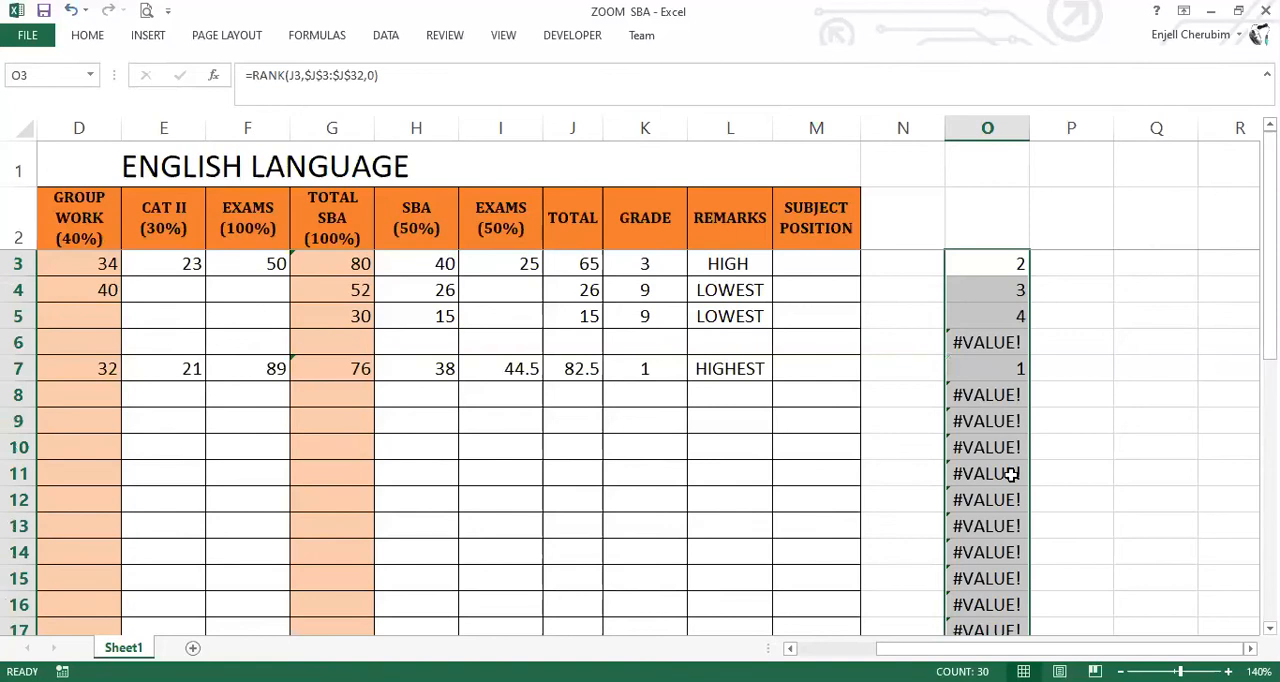
pyautogui.scroll(-3, 20, 548)
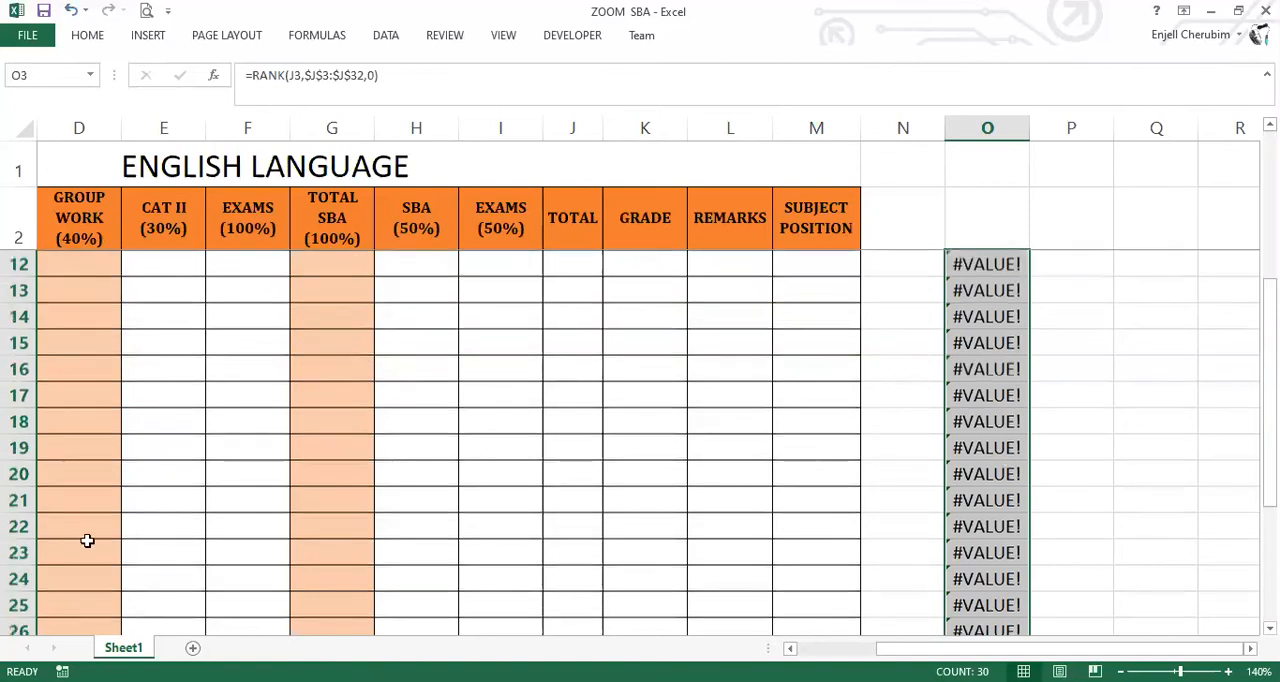
pyautogui.scroll(-5, 1039, 418)
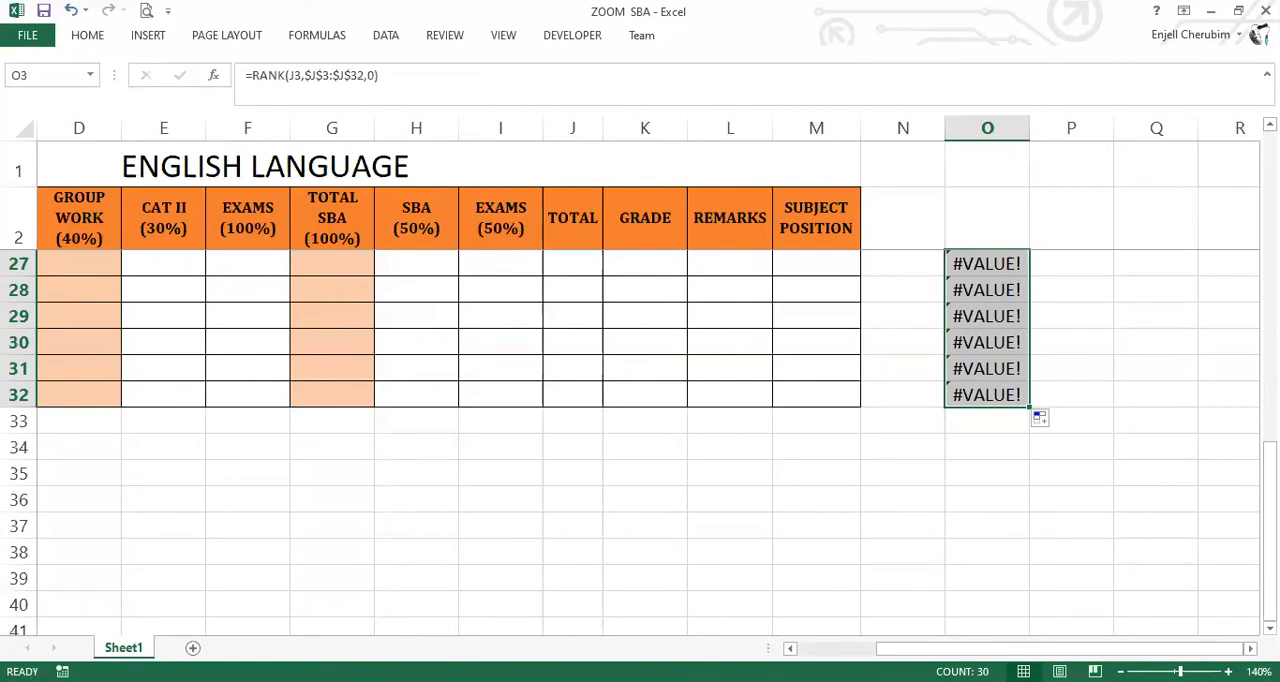
pyautogui.scroll(3, 640, 440)
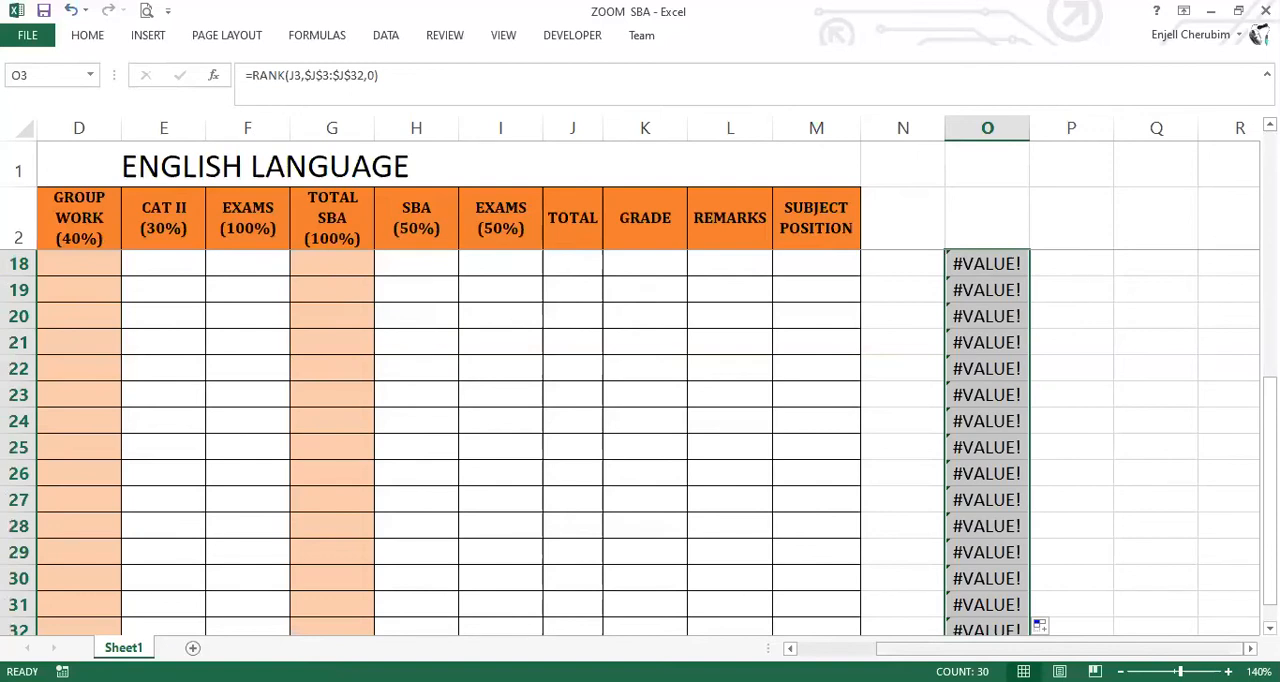
pyautogui.hscroll(-2, 640, 440)
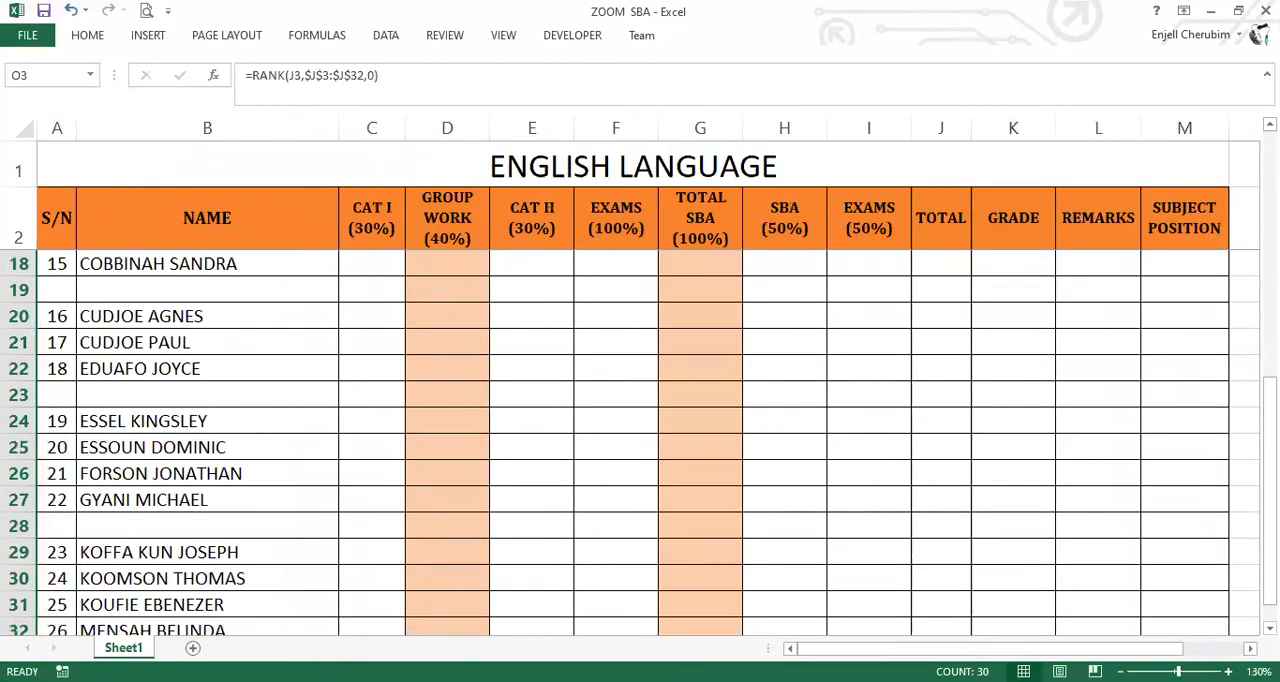
pyautogui.scroll(-1, 312, 444)
pyautogui.scroll(-1, 316, 436)
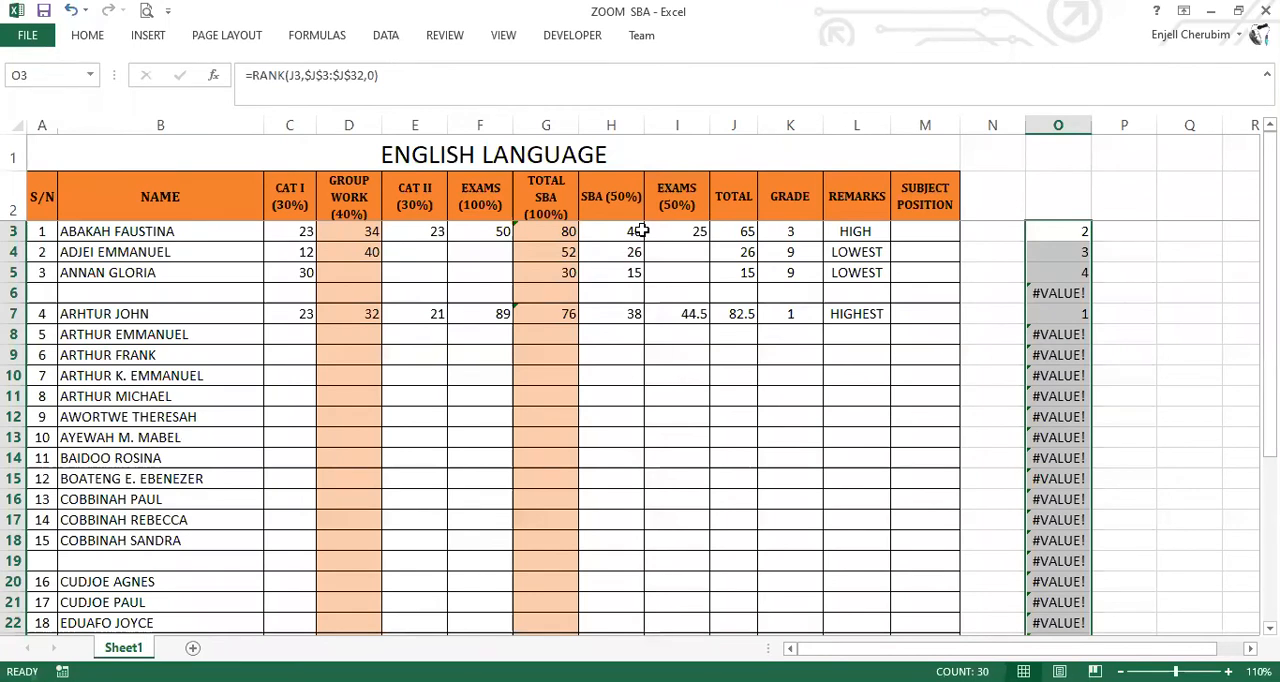
# Enter a CAT I score of 23 in C30 for the student with serial number 24.
pyautogui.scroll(-5, 296, 484)
pyautogui.click(296, 484)
pyautogui.write('34')
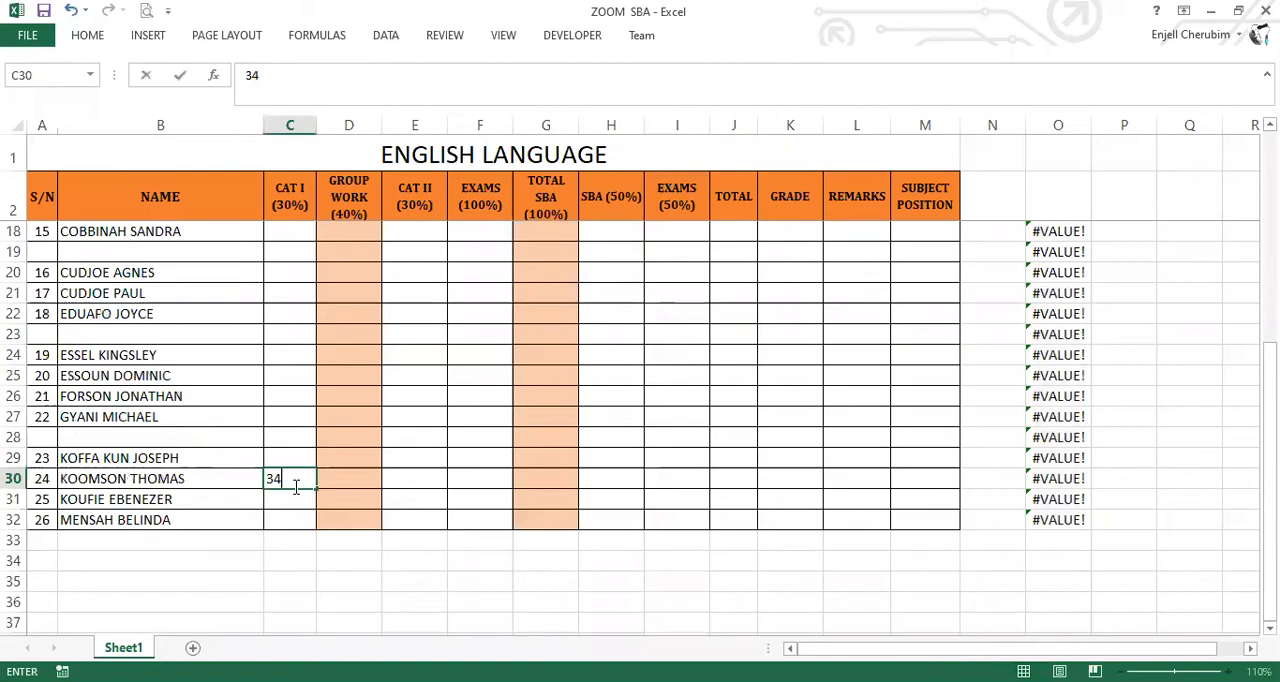
pyautogui.press('BackSpace')
pyautogui.press('BackSpace')
pyautogui.write('23')
pyautogui.press('Return')
pyautogui.press('Return')
pyautogui.press('Return')
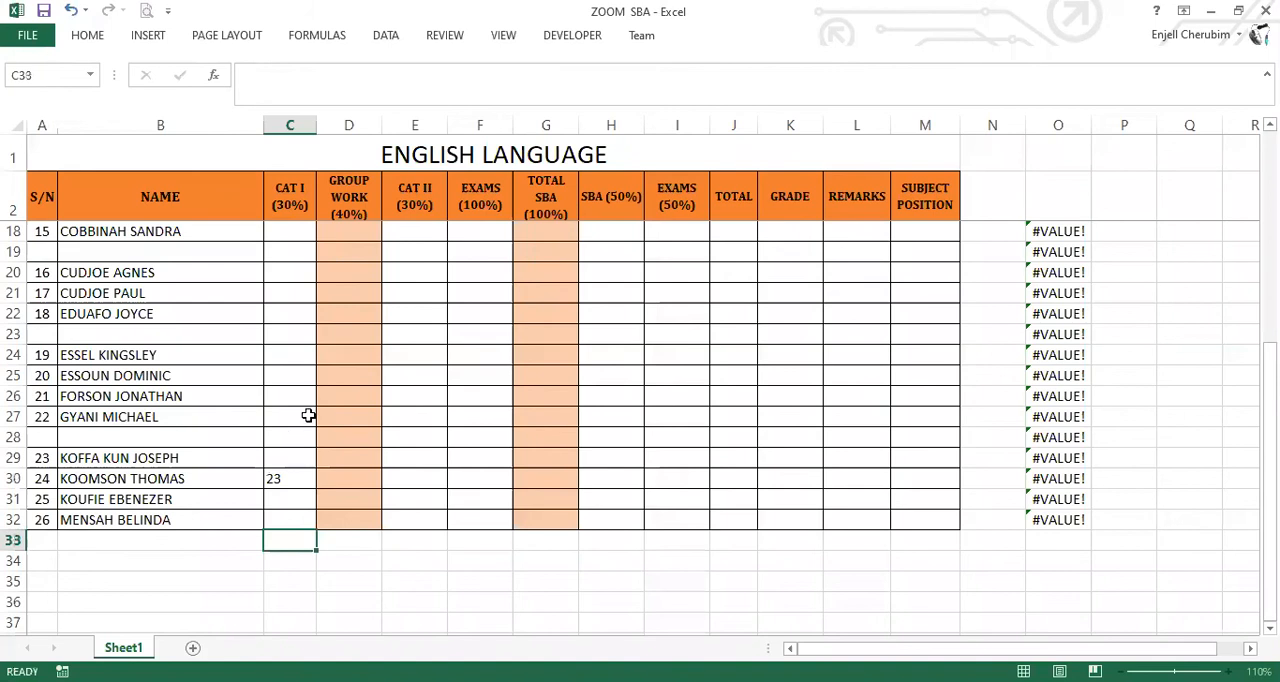
# Examine the nested IF remarks formula in L3, highlighting its "HIGH" text, and select the remarks in L3:L8.
pyautogui.scroll(5, 1066, 246)
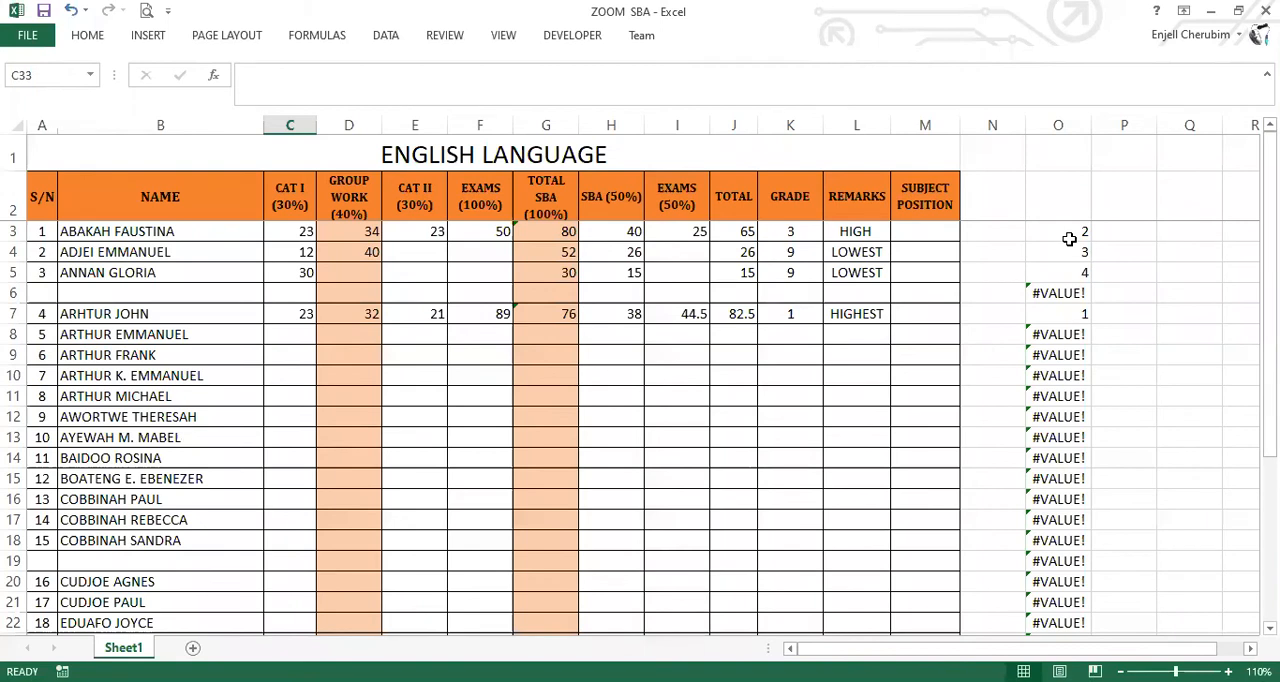
pyautogui.click(1124, 232)
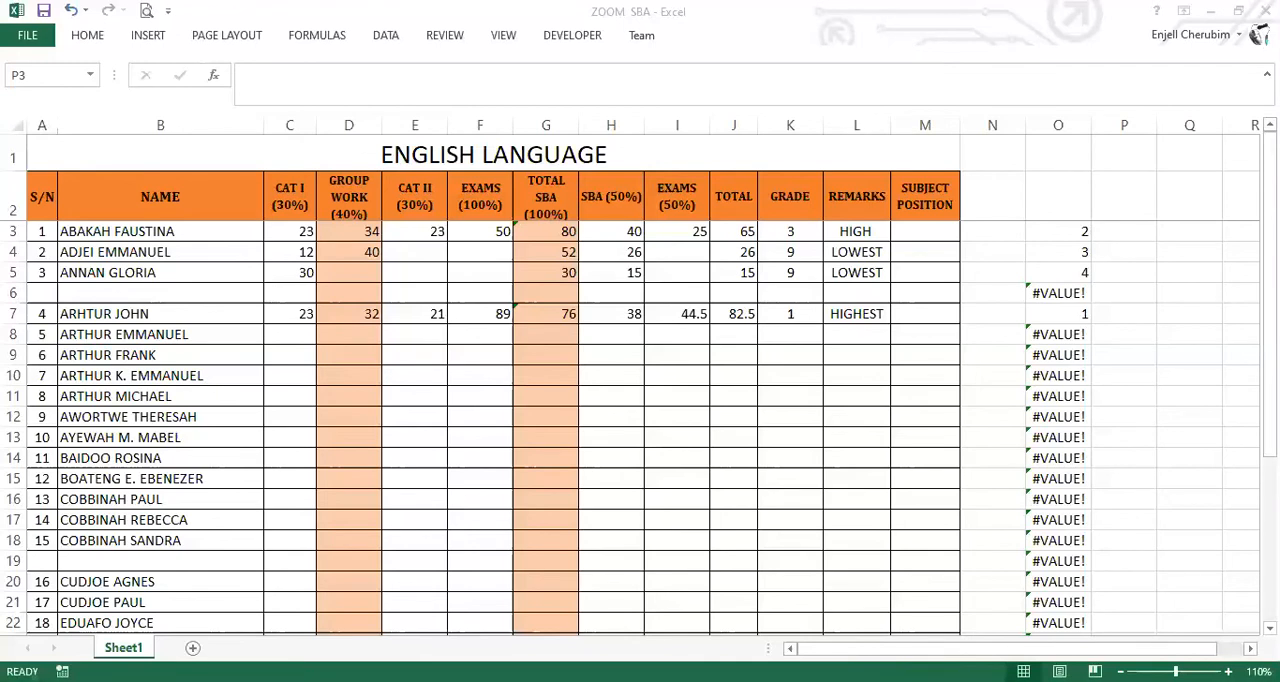
pyautogui.click(1020, 275)
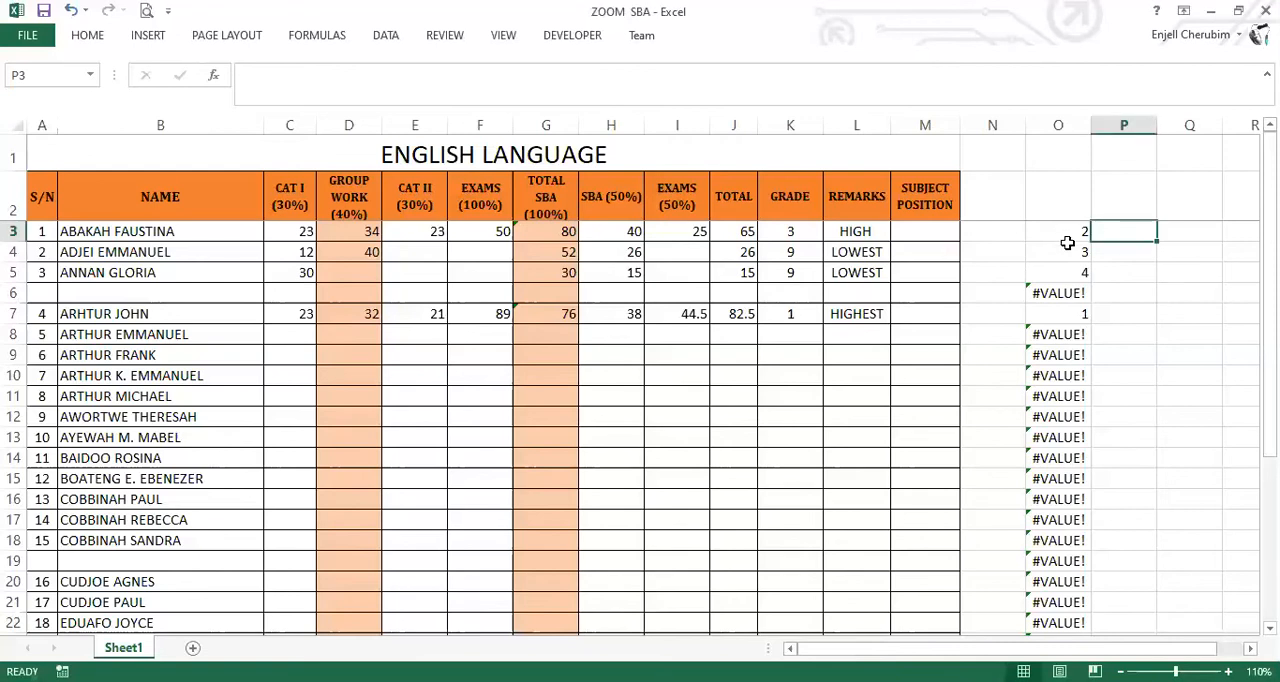
pyautogui.click(862, 233)
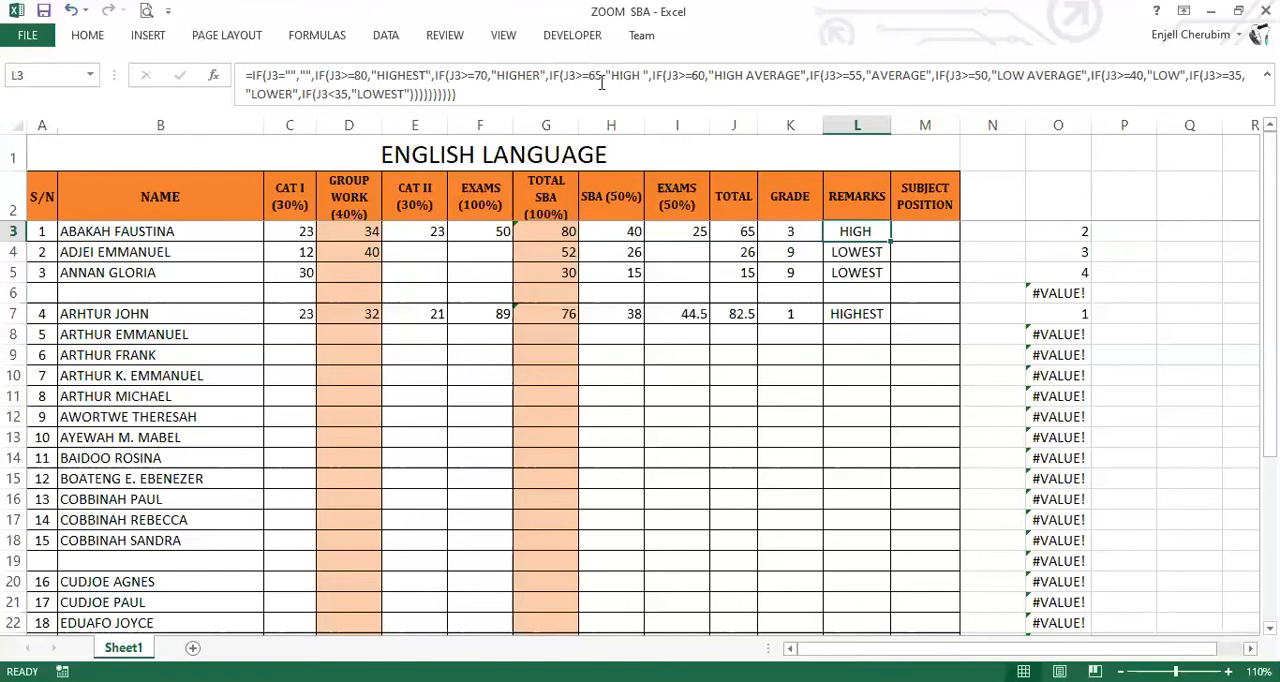
pyautogui.doubleClick(636, 76)
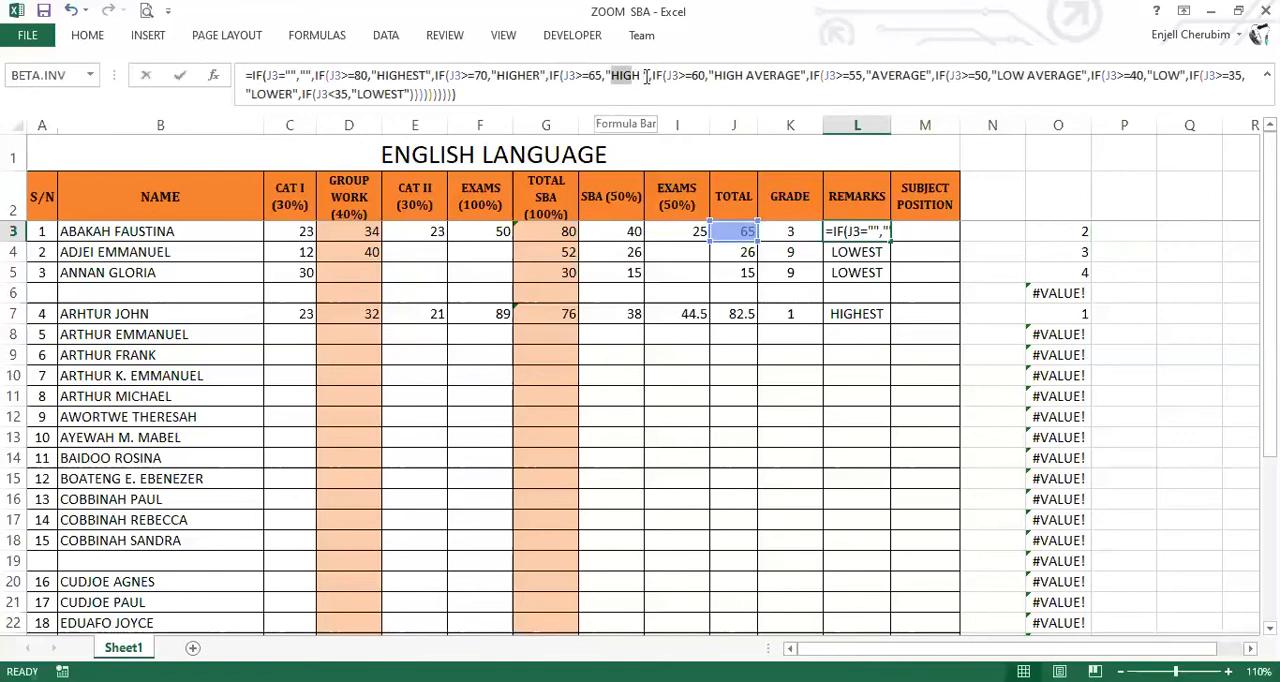
pyautogui.click(622, 79)
pyautogui.doubleClick(624, 79)
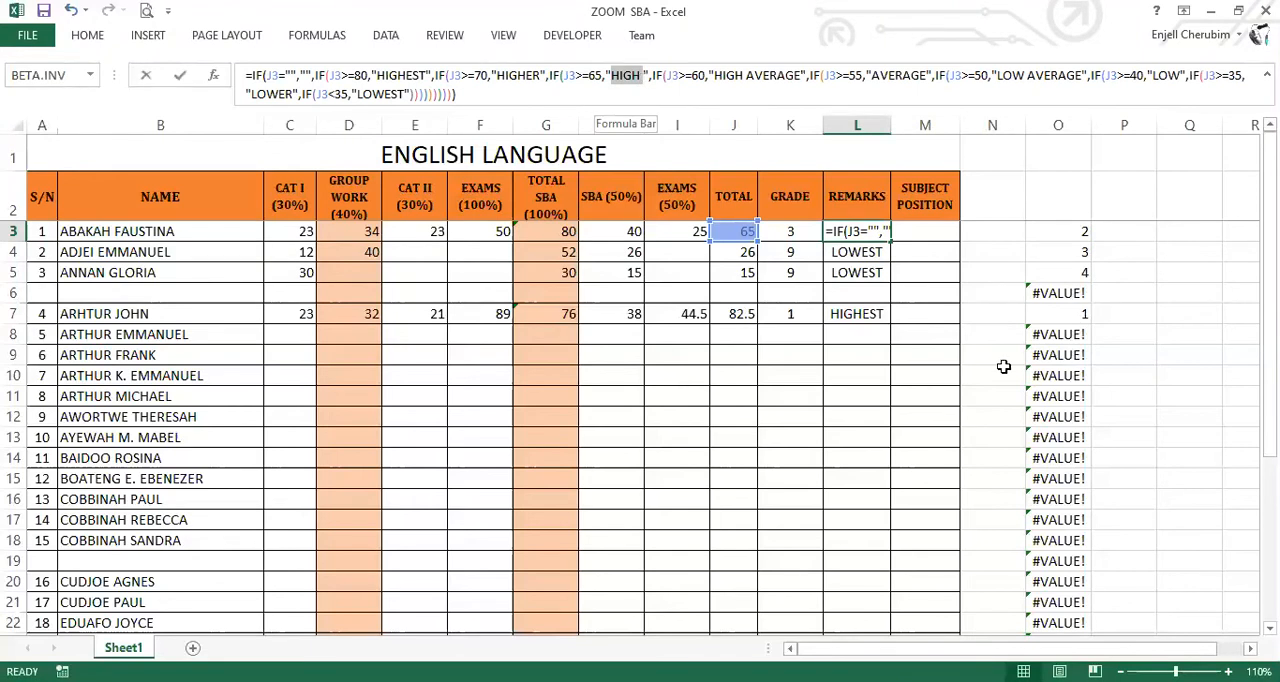
pyautogui.hotkey('ctrl', 'Return')
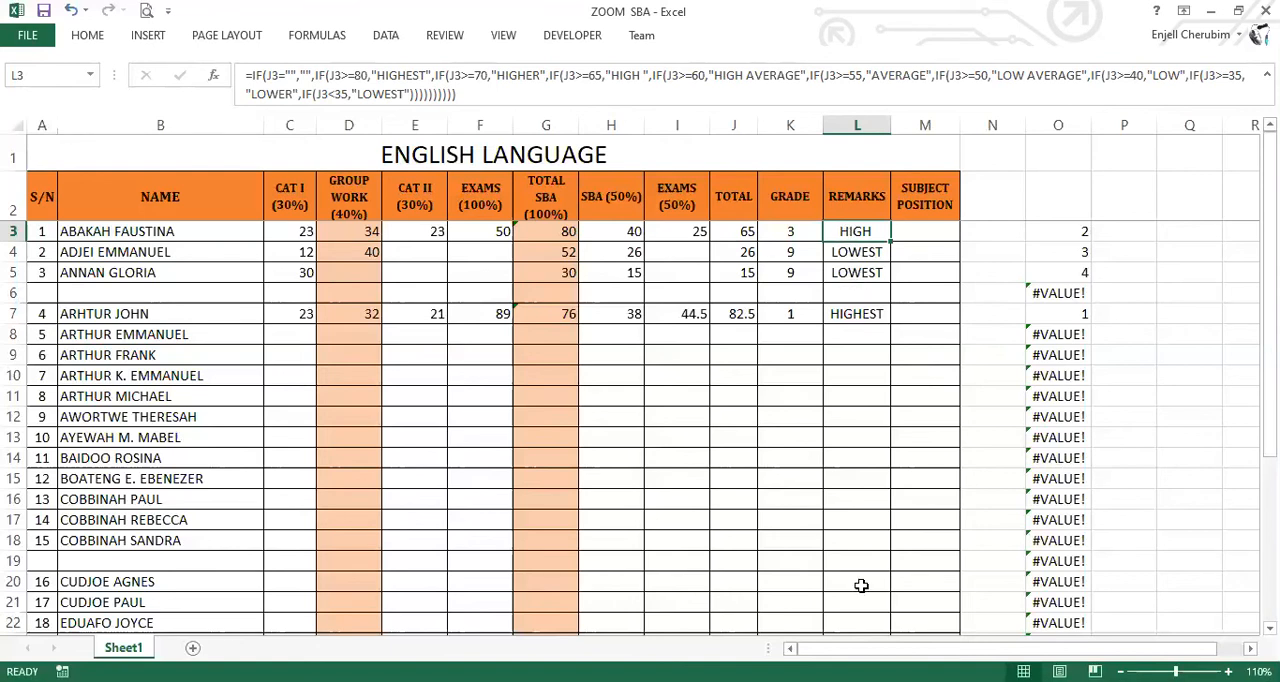
pyautogui.keyDown('shift'); pyautogui.click(846, 334); pyautogui.keyUp('shift')
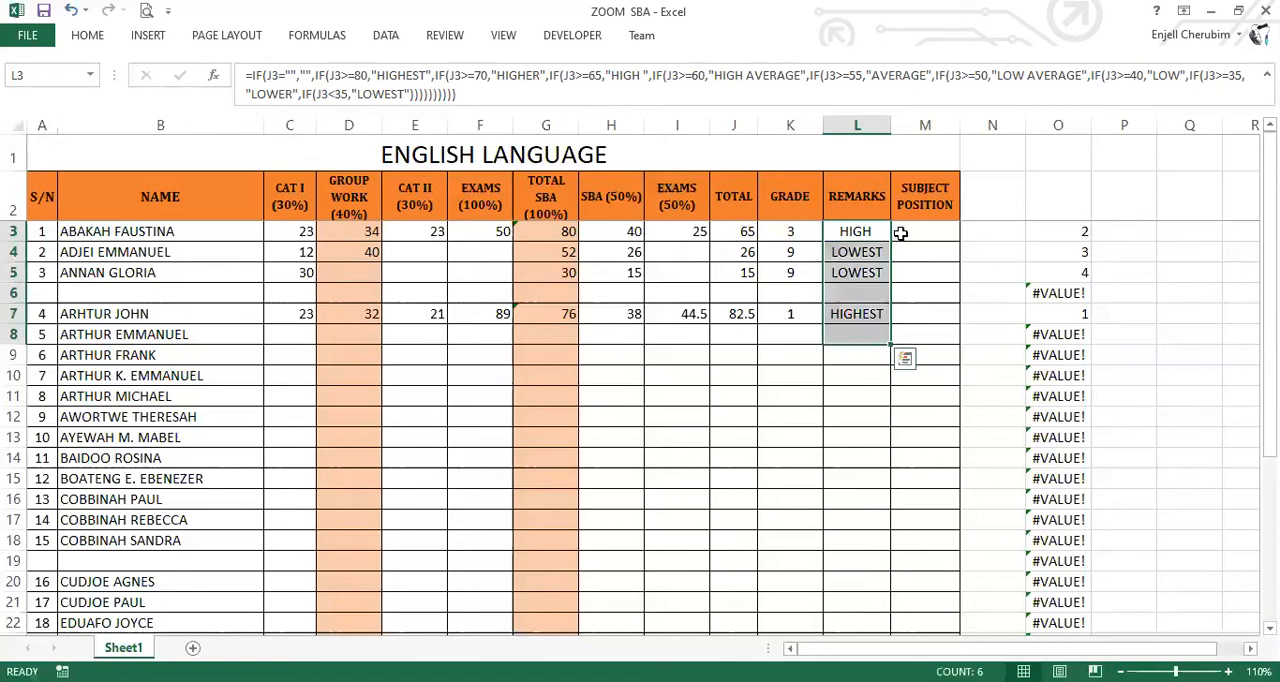
# Paste =IF(O3=1,O3&"ST",IF(O3=2,O3&"ND",IF(O3=3,O3&"RD",IF(O3=21,O3&"ST",IF(O3=22,O3&"ND",IF(O3=23,O3&"RD",O3&"TH")))))) into M3 under SUBJECT POSITION.
pyautogui.click(900, 233)
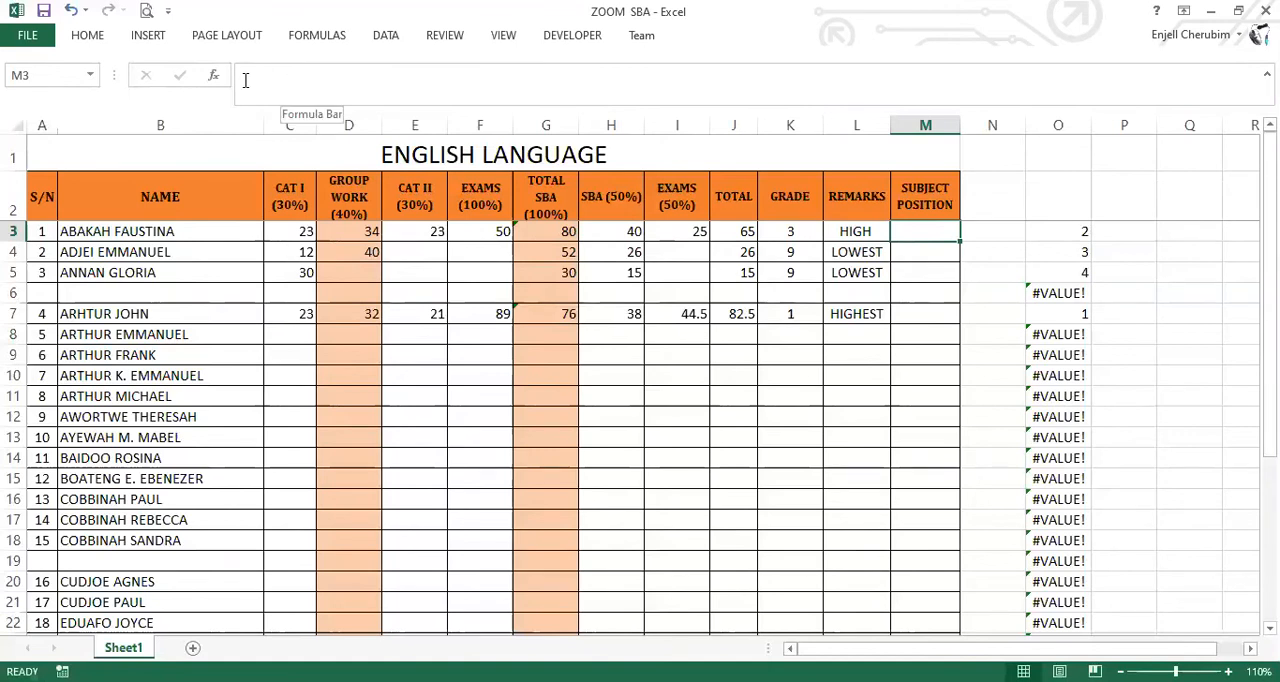
pyautogui.write('=IF(O3=1,O3&"ST",IF(O3=2,O3&"ND",IF(O3=3,O3&"RD",IF(O3=21,O3&"ST",IF(O3=22,O3&"ND",IF(O3=23,O3&"RD",O3&"TH"))))))')
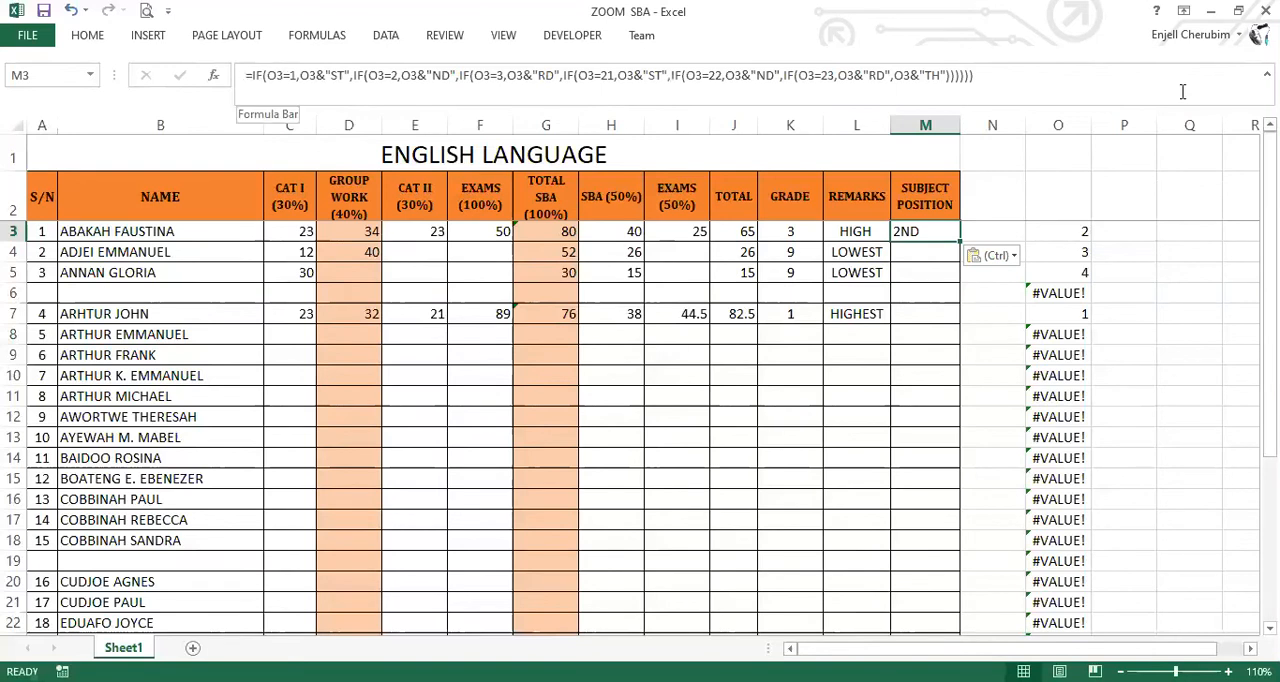
pyautogui.click(1267, 75)
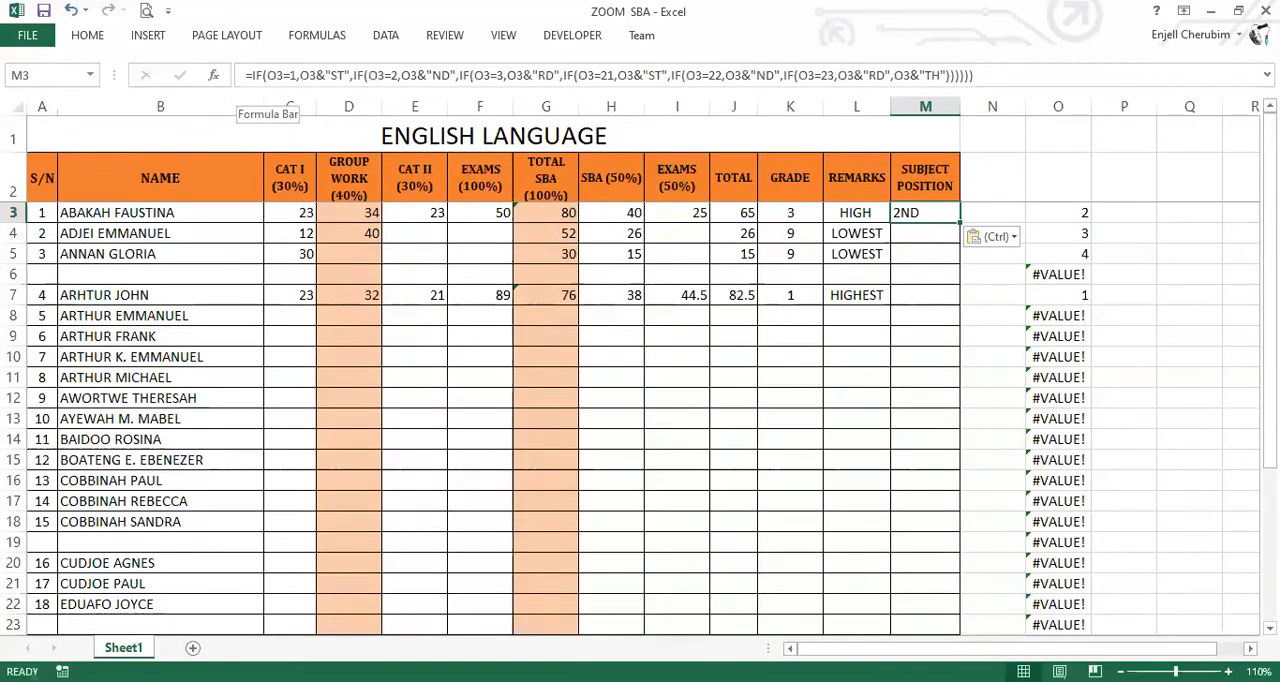
pyautogui.moveTo(301, 91); pyautogui.dragTo(302, 101)
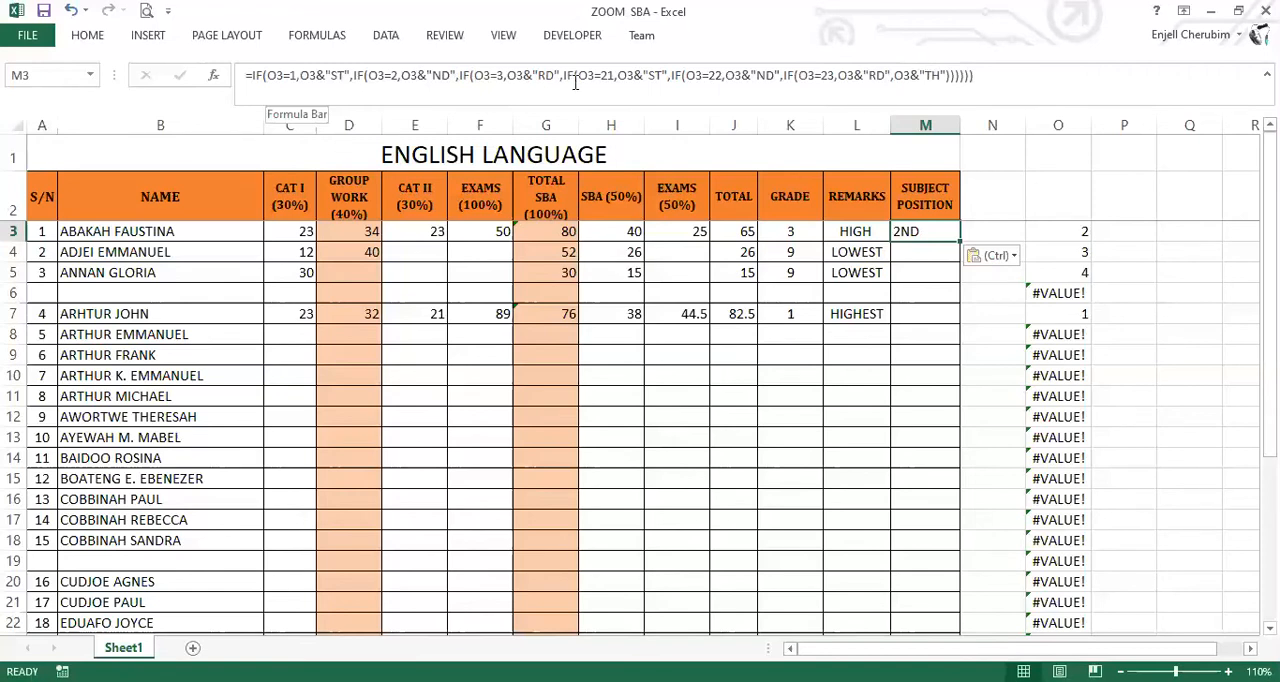
# Highlight the conditions for positions 21, 22 and 23 in M3's formula, and leave the formula as it is.
pyautogui.click(682, 75)
pyautogui.moveTo(682, 75); pyautogui.dragTo(836, 77)
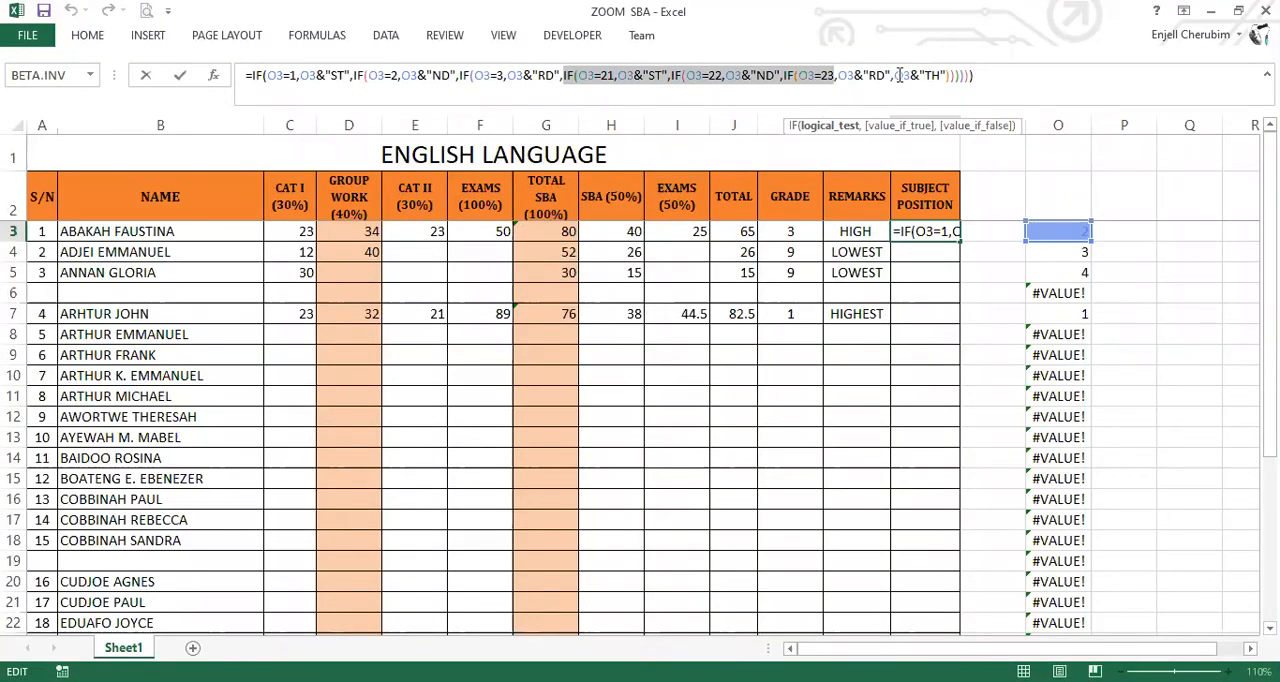
pyautogui.press('End')
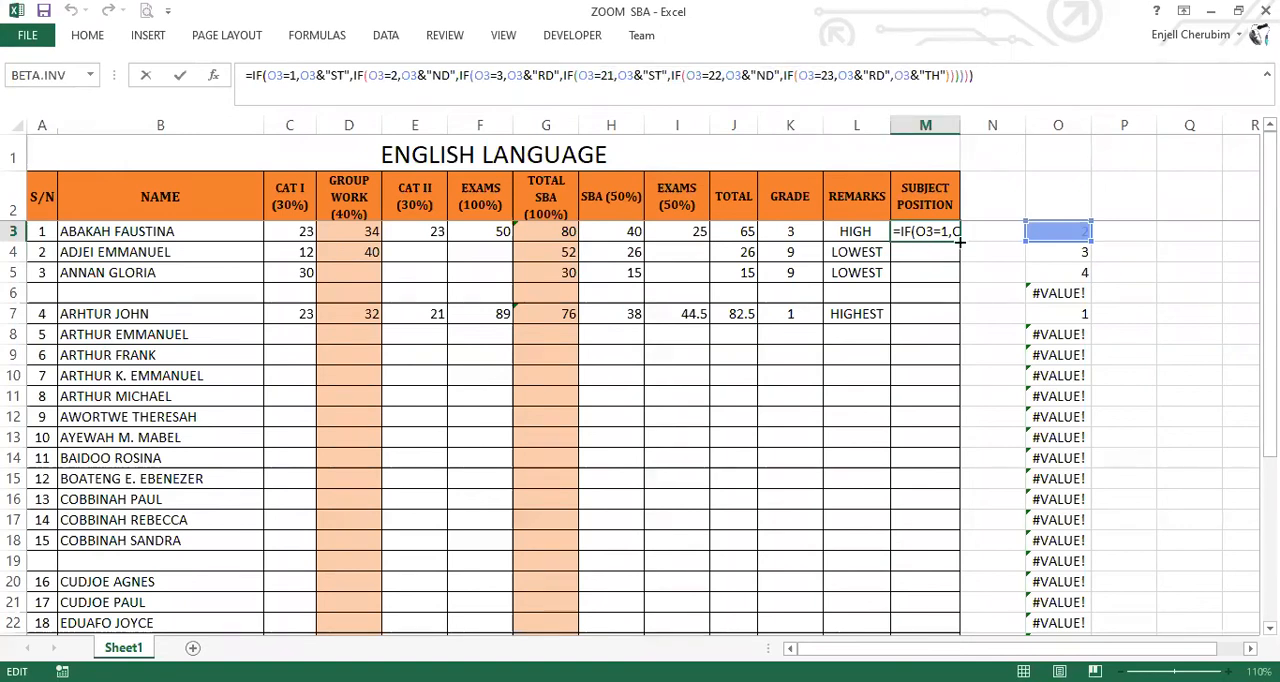
pyautogui.hotkey('ctrl', 'Return')
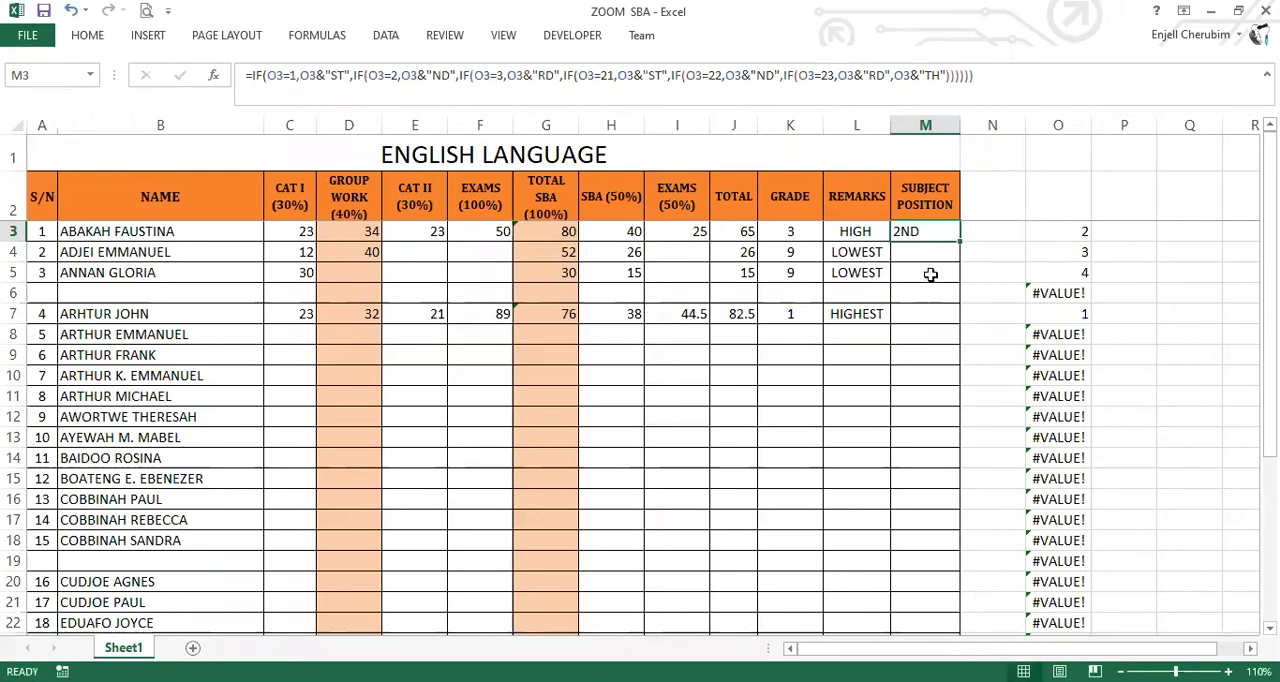
# Copy the position formula from M3 down the SUBJECT POSITION column to row 32 and review the column.
pyautogui.doubleClick(960, 241)
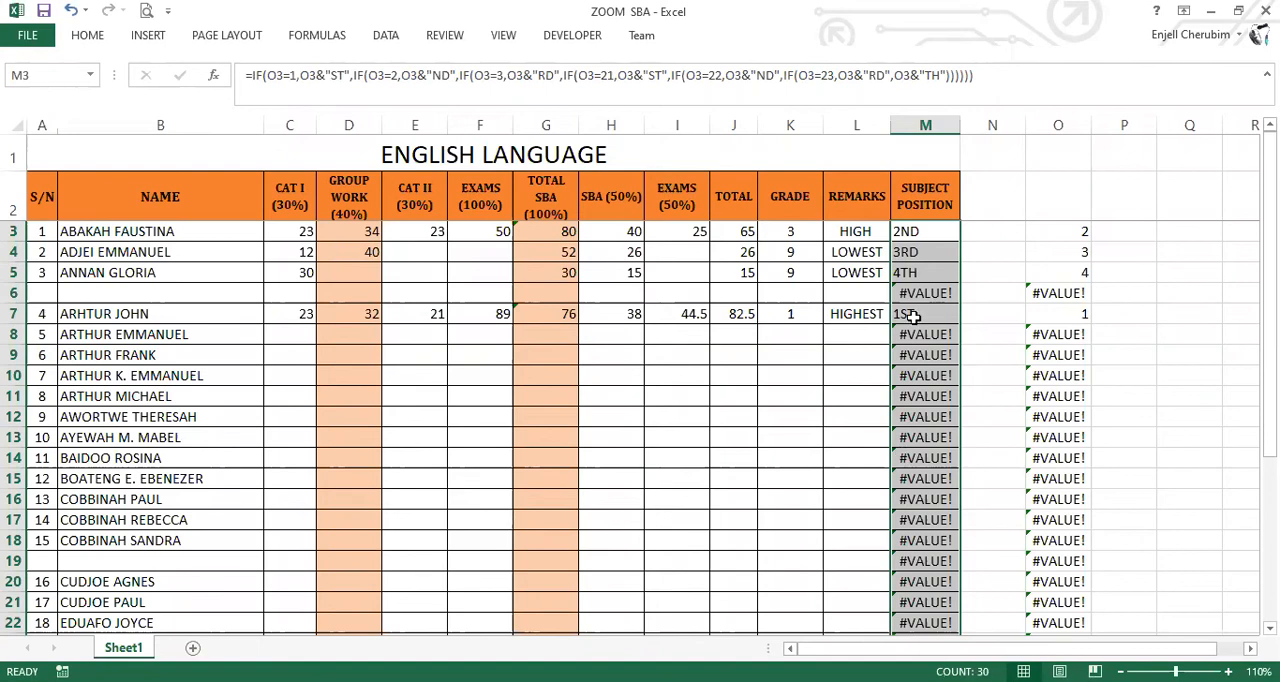
pyautogui.scroll(-1, 922, 389)
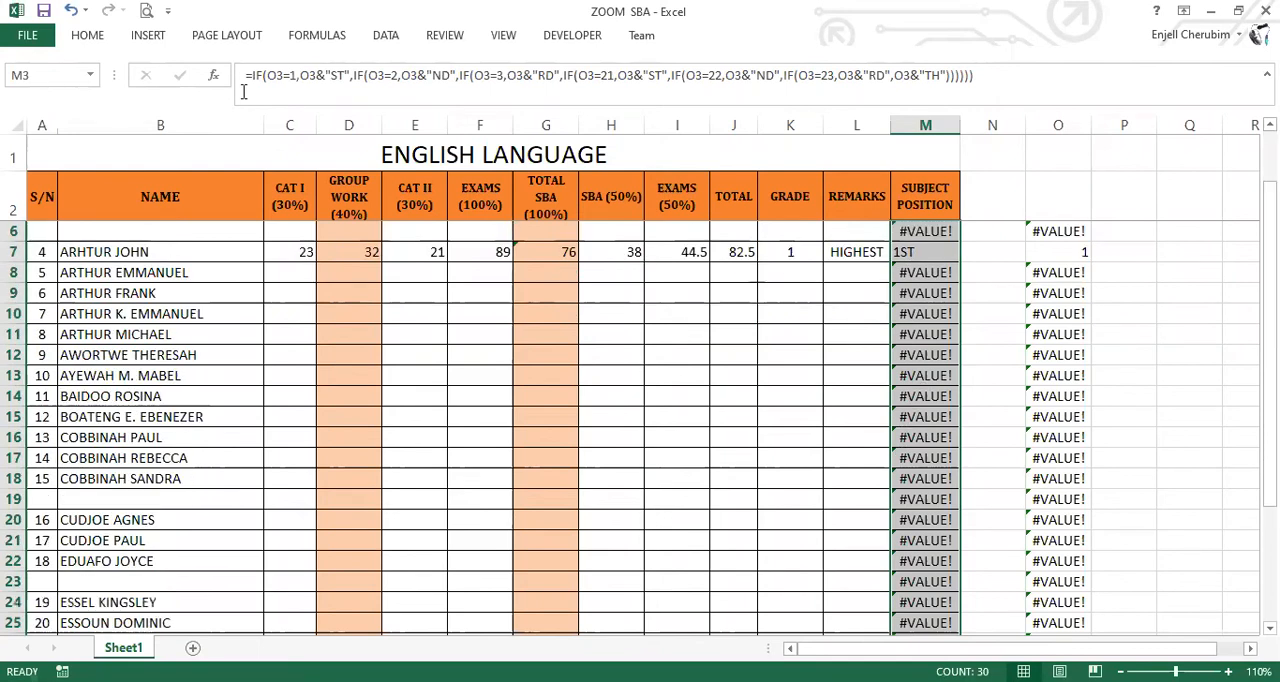
pyautogui.scroll(1, 920, 414)
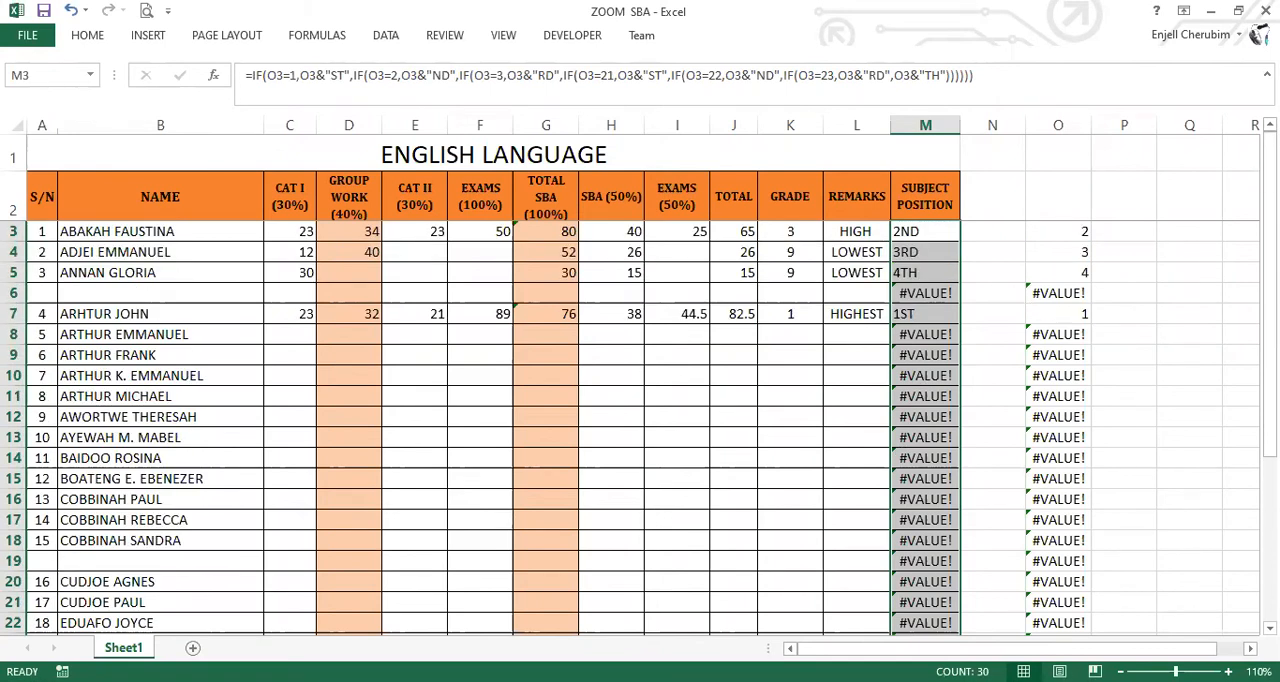